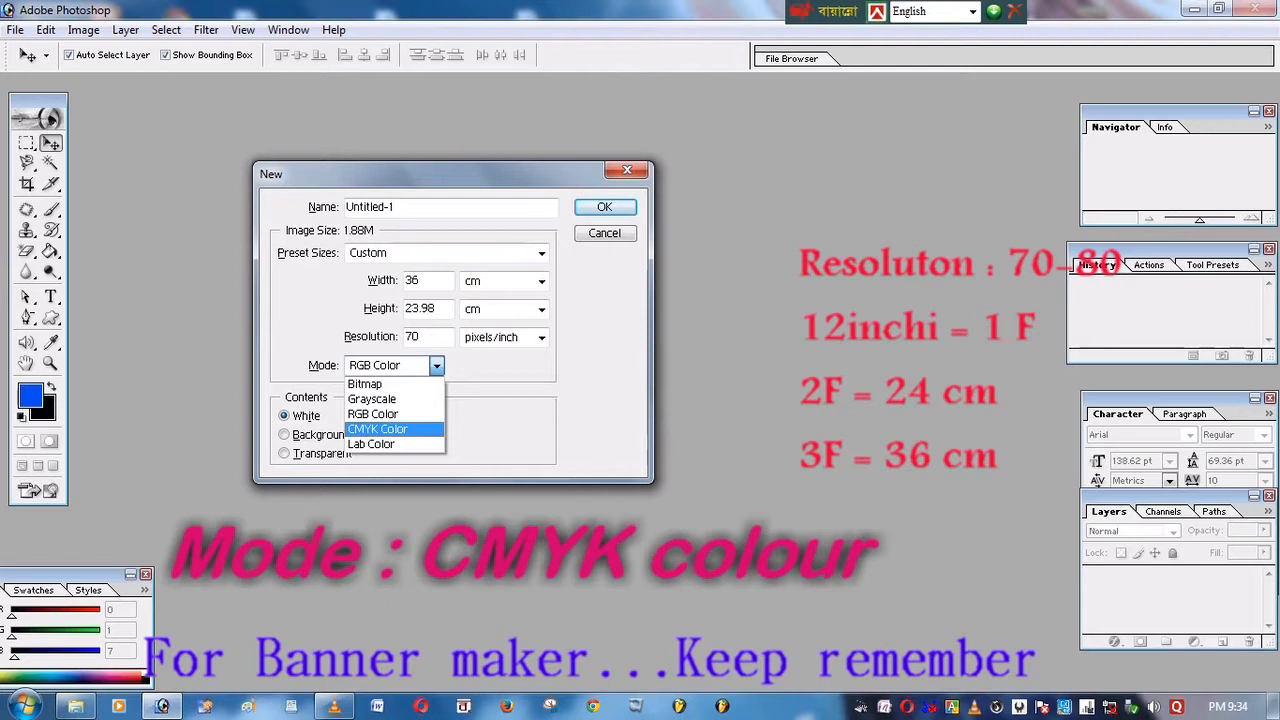
- Create the new document in CMYK Color mode, 36 cm wide and 24 cm high at 70 pixels/inch
{"action": "left_click", "coordinate": [378, 429]}
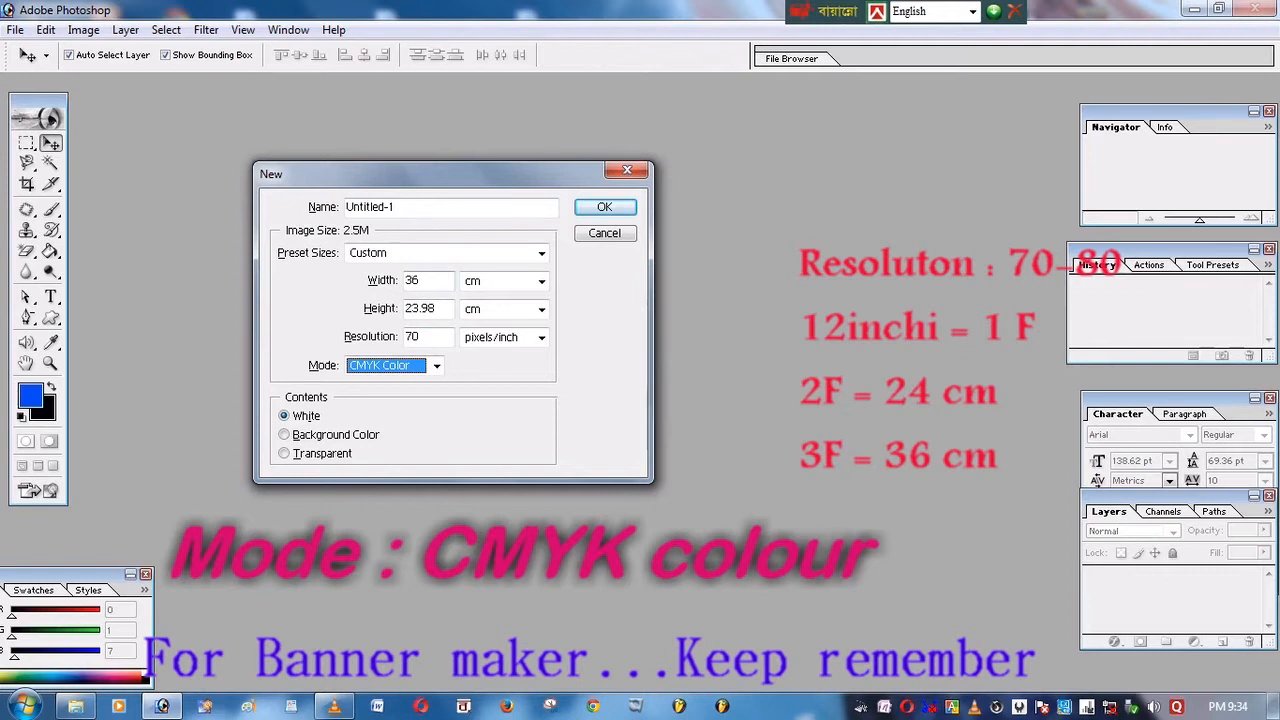
{"action": "left_click", "coordinate": [541, 280]}
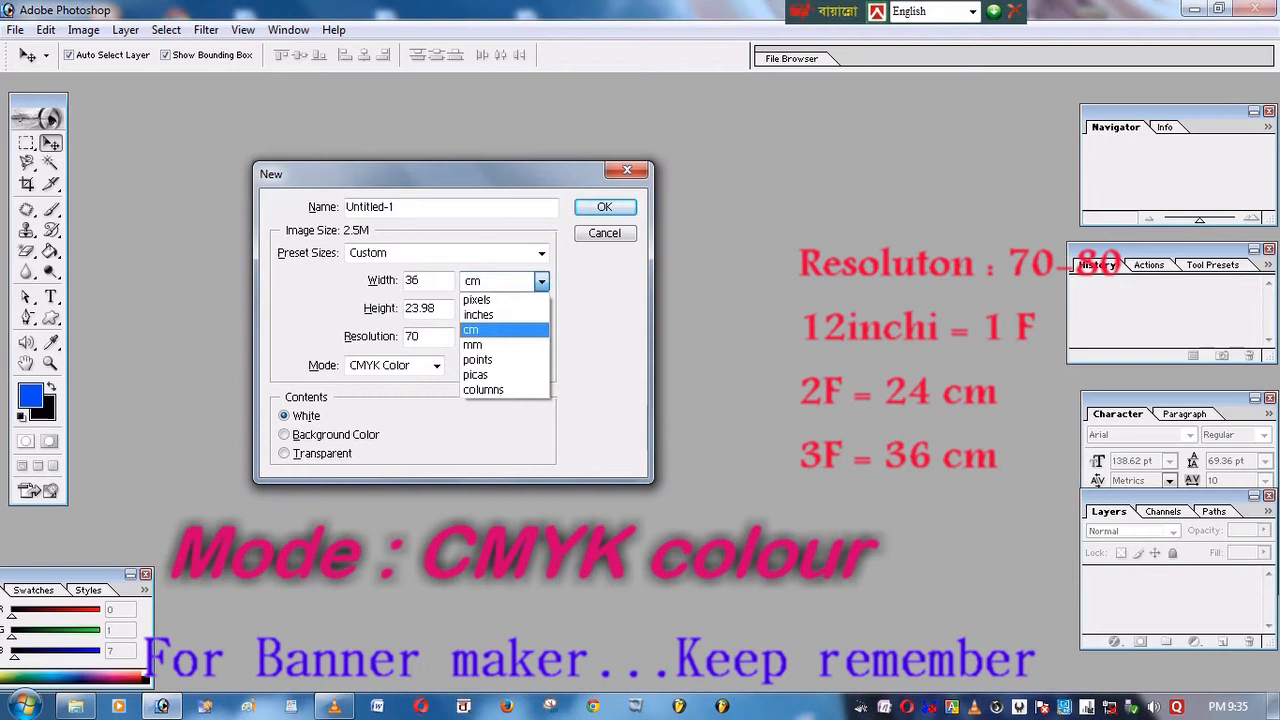
{"action": "left_click", "coordinate": [503, 329]}
{"action": "left_click", "coordinate": [436, 308]}
{"action": "double_click", "coordinate": [436, 308]}
{"action": "type", "text": "24"}
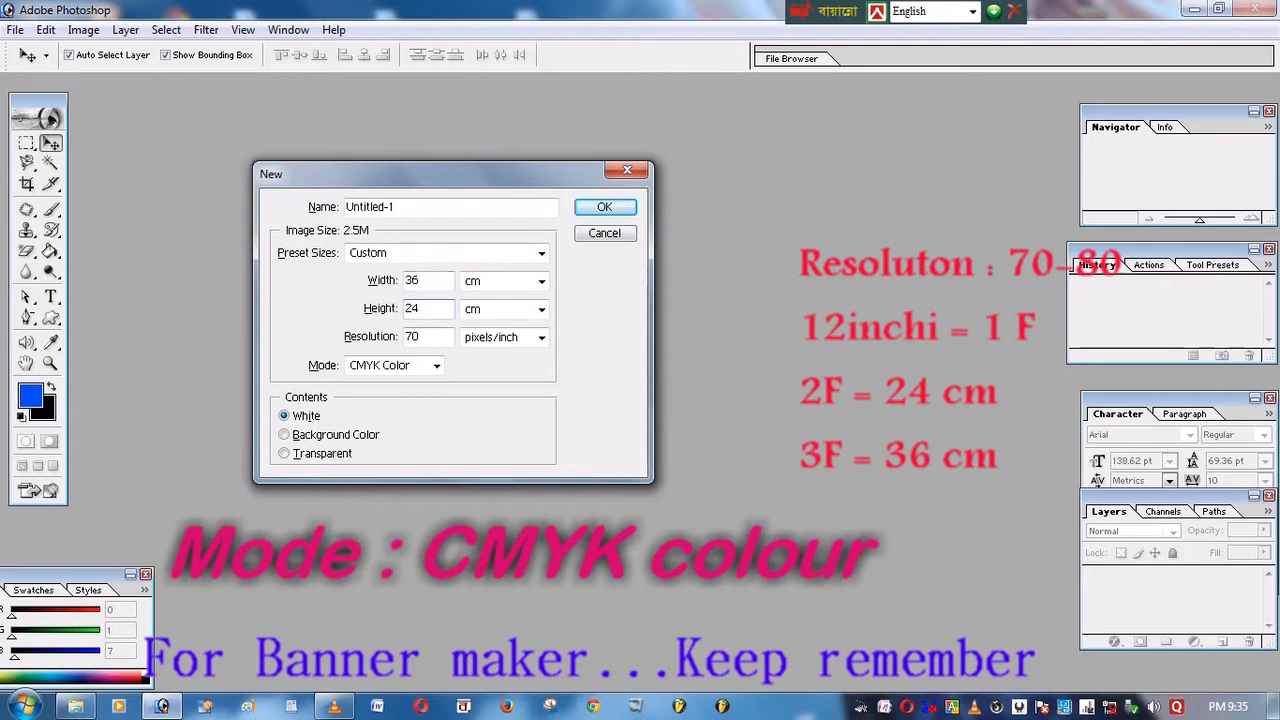
{"action": "key", "text": "shift+Tab"}
{"action": "key", "text": "Tab"}
{"action": "key", "text": "Tab"}
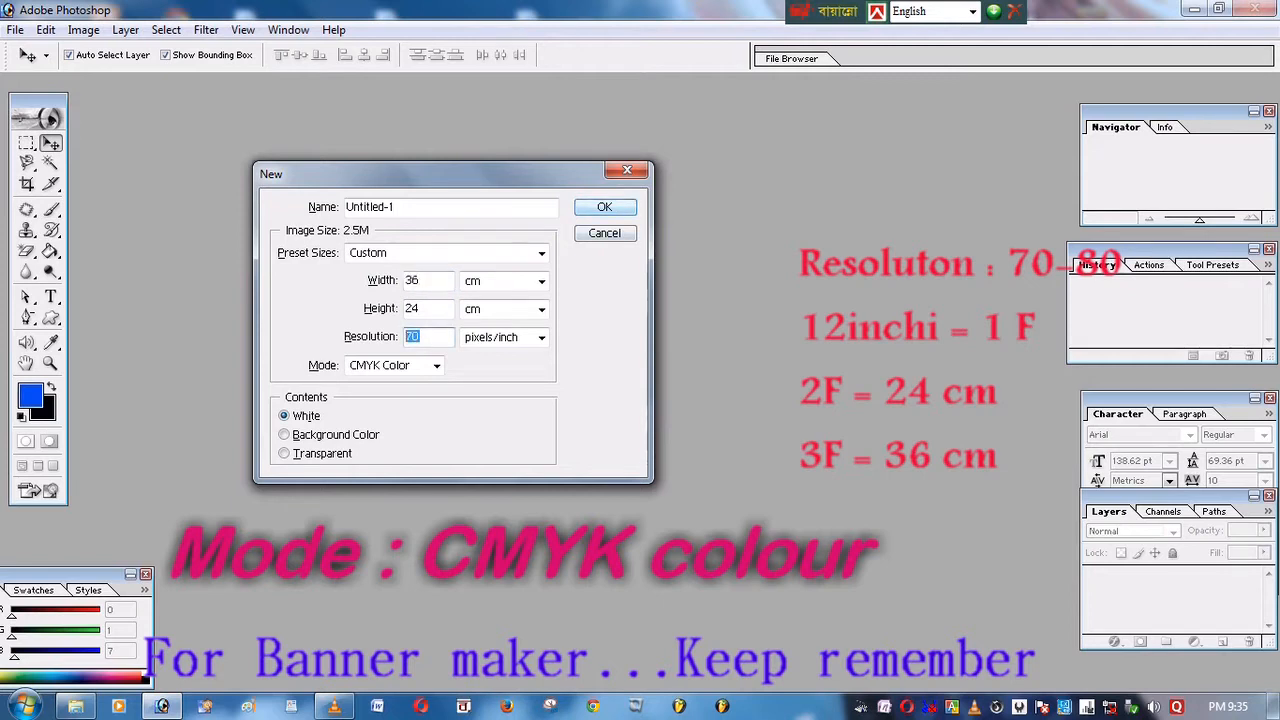
{"action": "key", "text": "Return"}
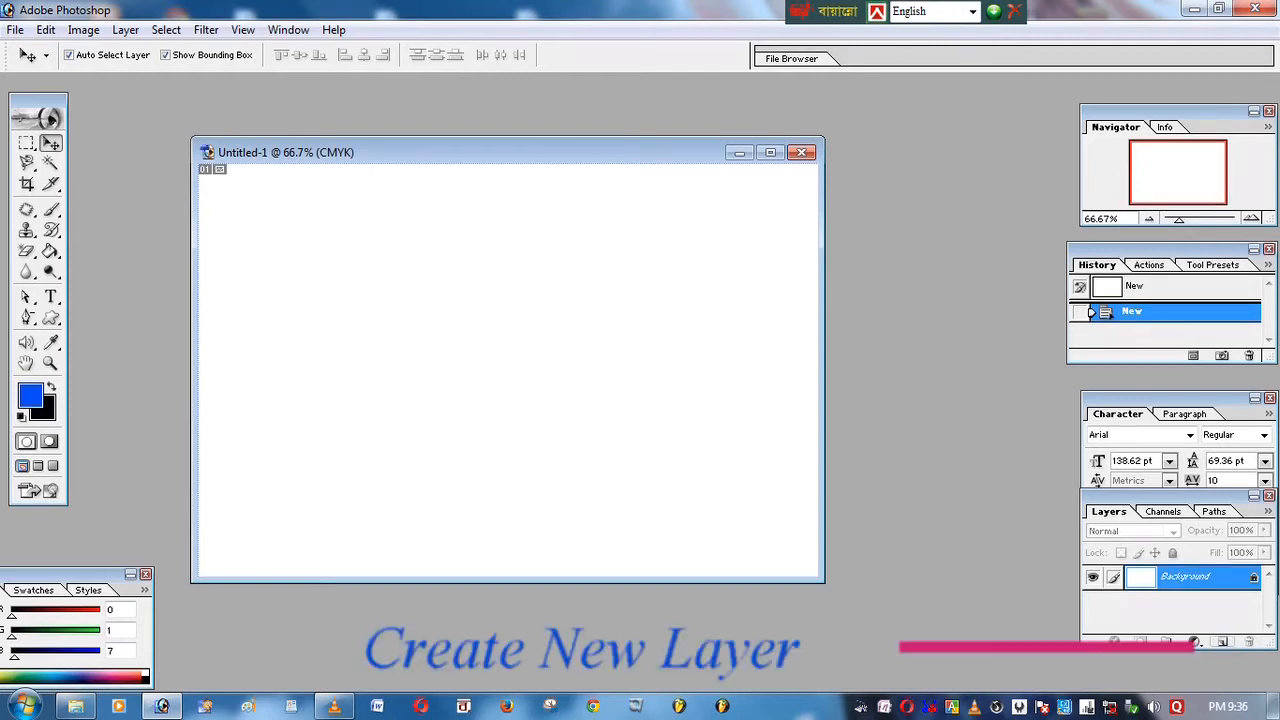
- Add a new layer and make a wide rectangular marquee selection across the upper part of the canvas
{"action": "left_click", "coordinate": [1222, 642]}
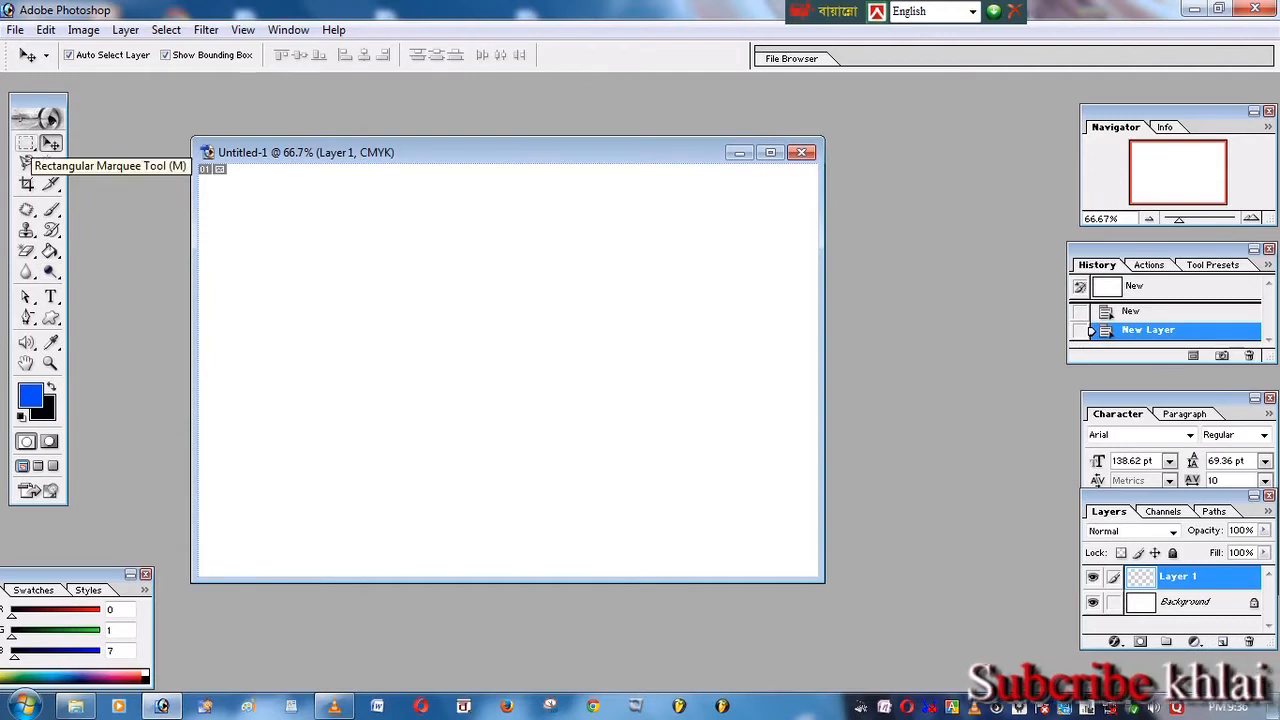
{"action": "left_click", "coordinate": [26, 143]}
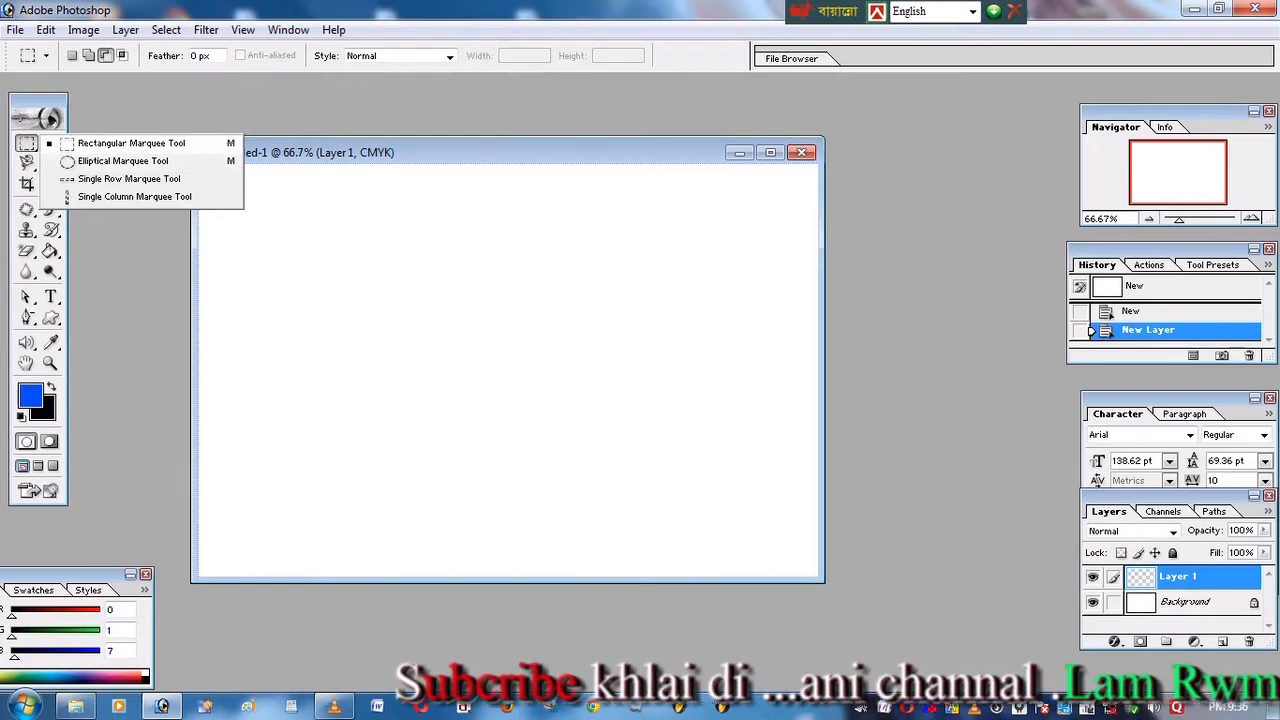
{"action": "key", "text": "Escape"}
{"action": "left_click_drag", "start_coordinate": [209, 181], "coordinate": [256, 249]}
{"action": "left_click_drag", "start_coordinate": [698, 314], "coordinate": [817, 309]}
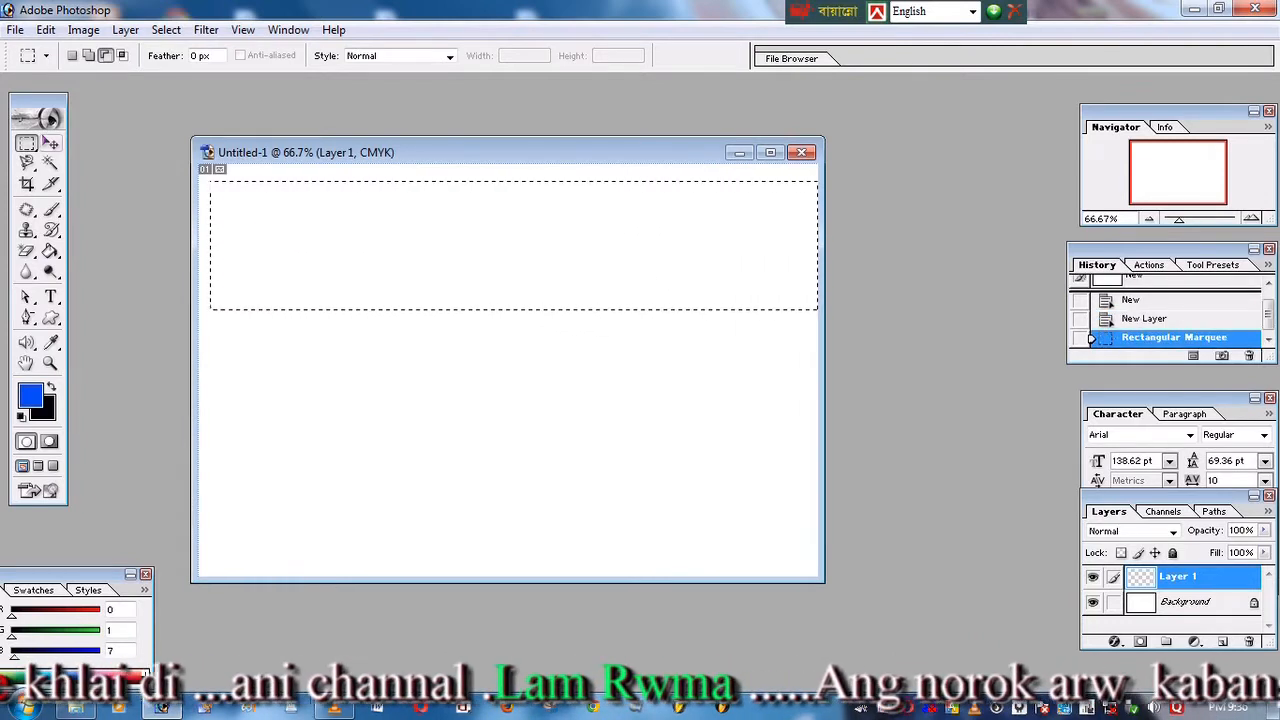
- Choose a bright pink foreground color and fill the rectangular selection with the Paint Bucket
{"action": "left_click", "coordinate": [50, 143]}
{"action": "left_click", "coordinate": [50, 251]}
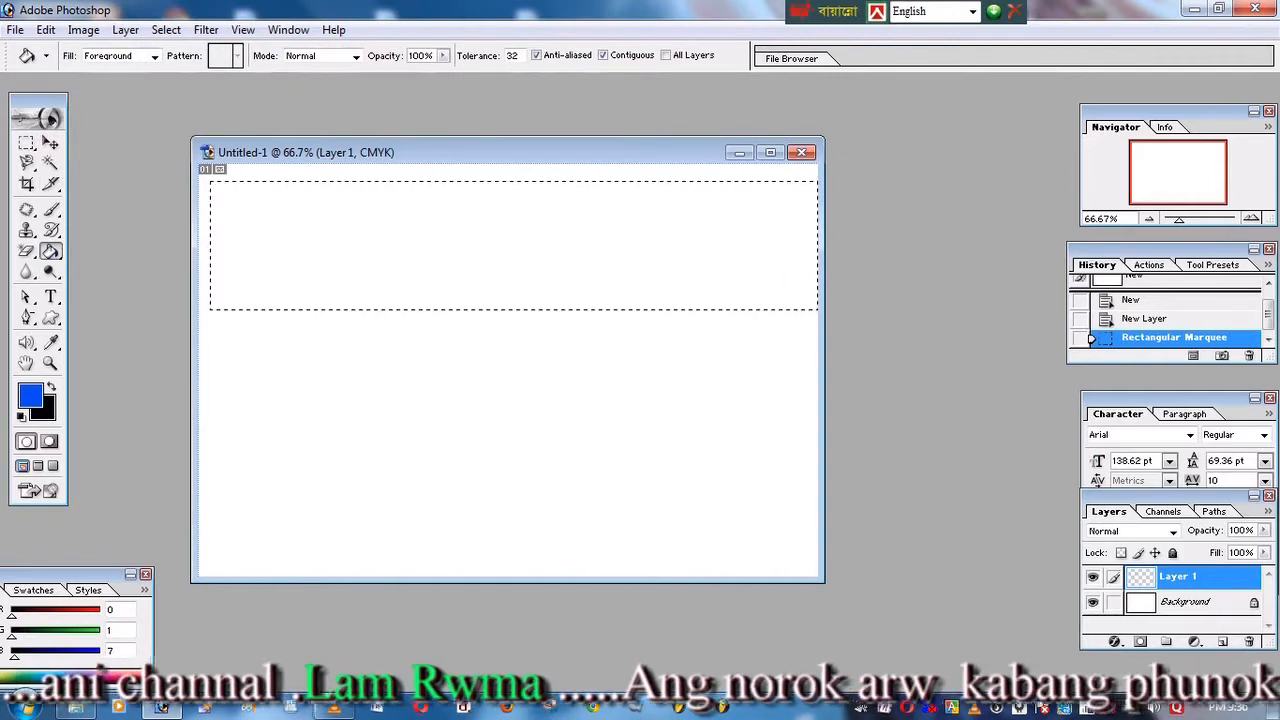
{"action": "left_click", "coordinate": [30, 397]}
{"action": "left_click", "coordinate": [602, 346]}
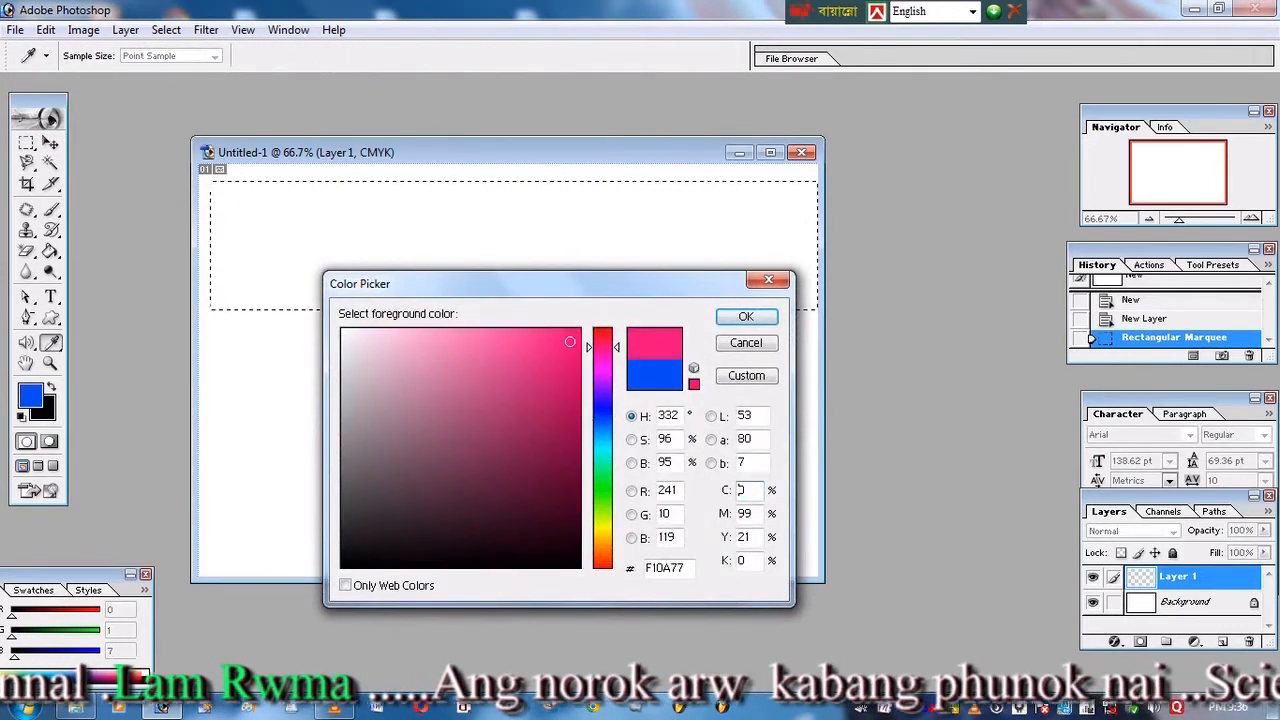
{"action": "left_click", "coordinate": [745, 316]}
{"action": "left_click", "coordinate": [700, 262]}
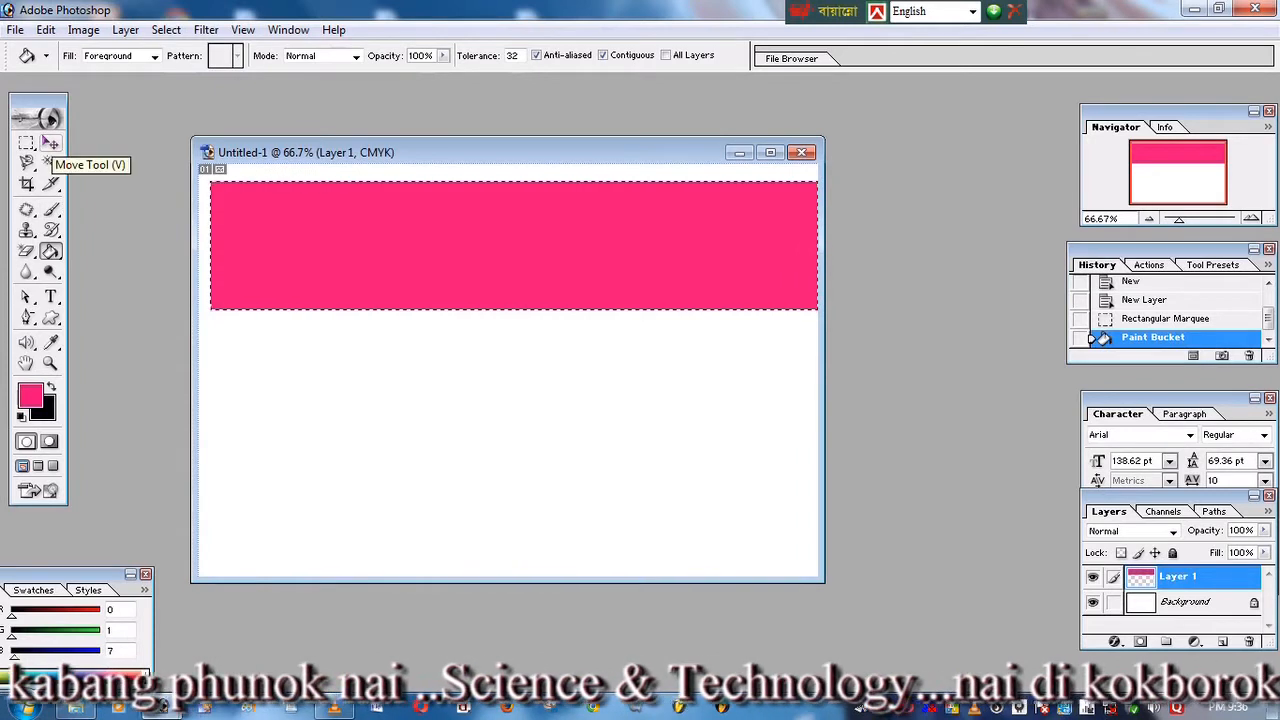
- Stretch the pink band to the canvas's upper-left corner, about 102% wide and 114% high, and apply the transformation
{"action": "left_click", "coordinate": [49, 144]}
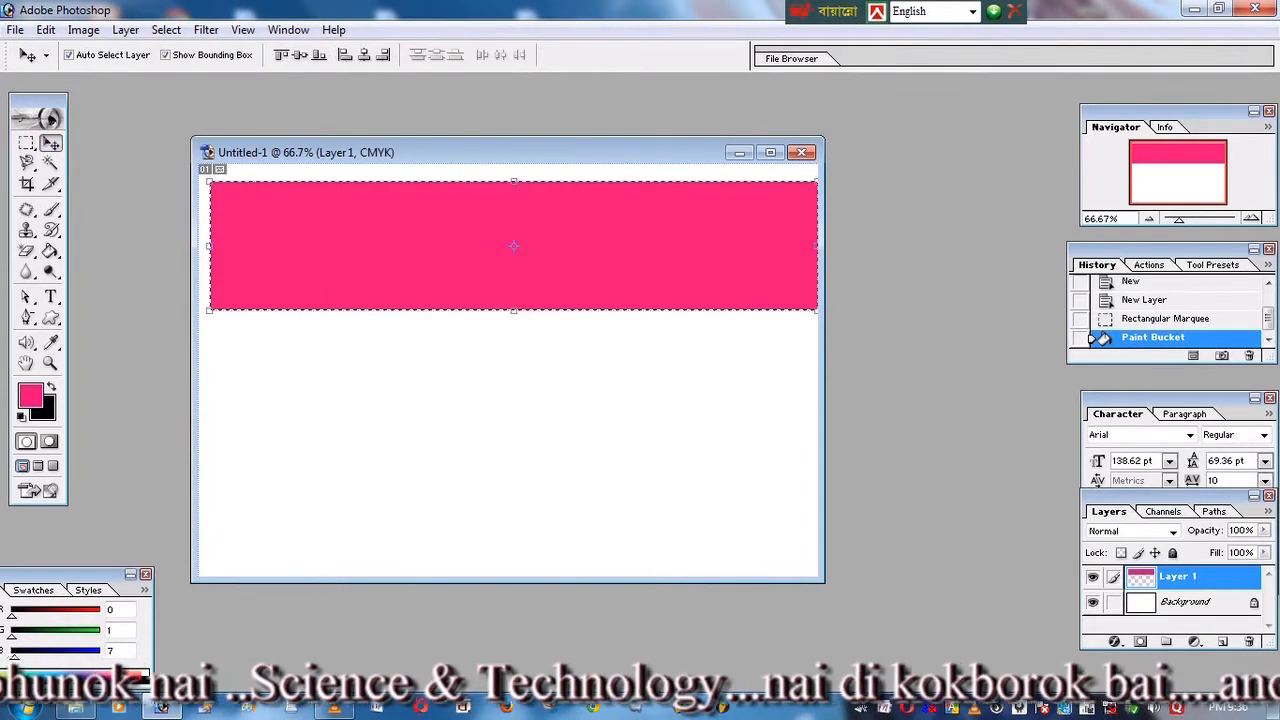
{"action": "left_click_drag", "start_coordinate": [209, 181], "coordinate": [198, 163]}
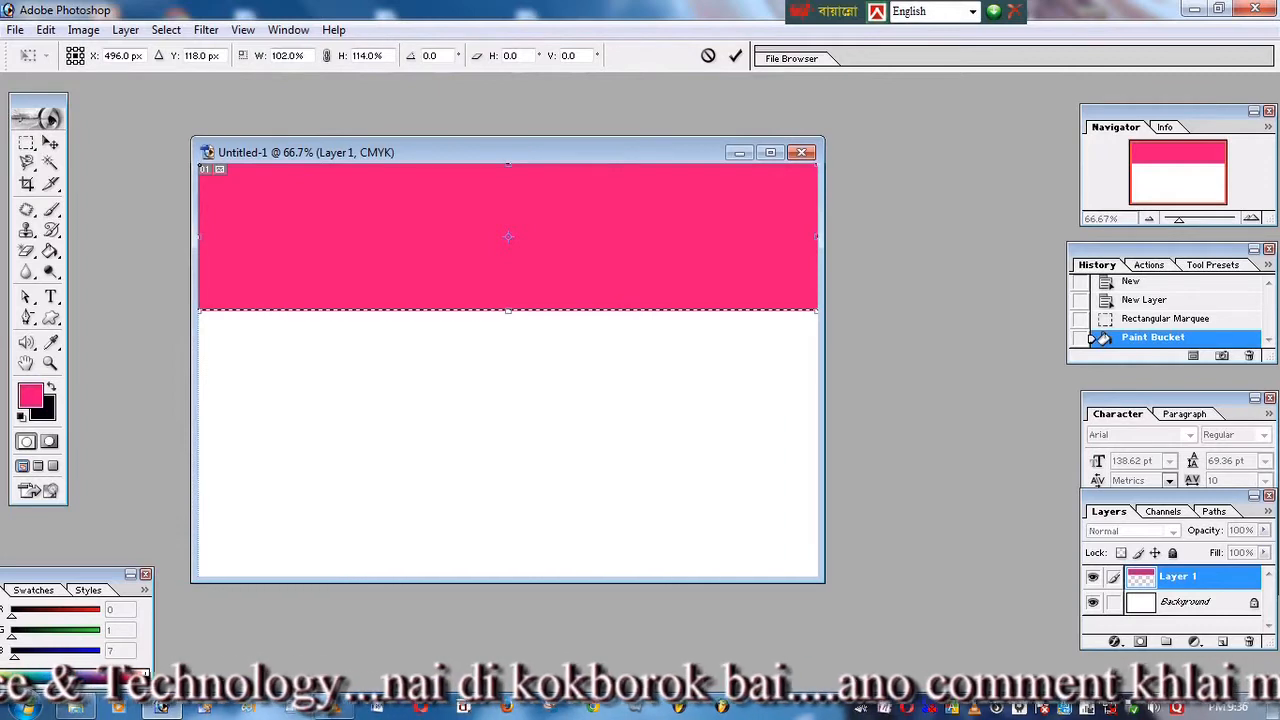
{"action": "left_click", "coordinate": [51, 297]}
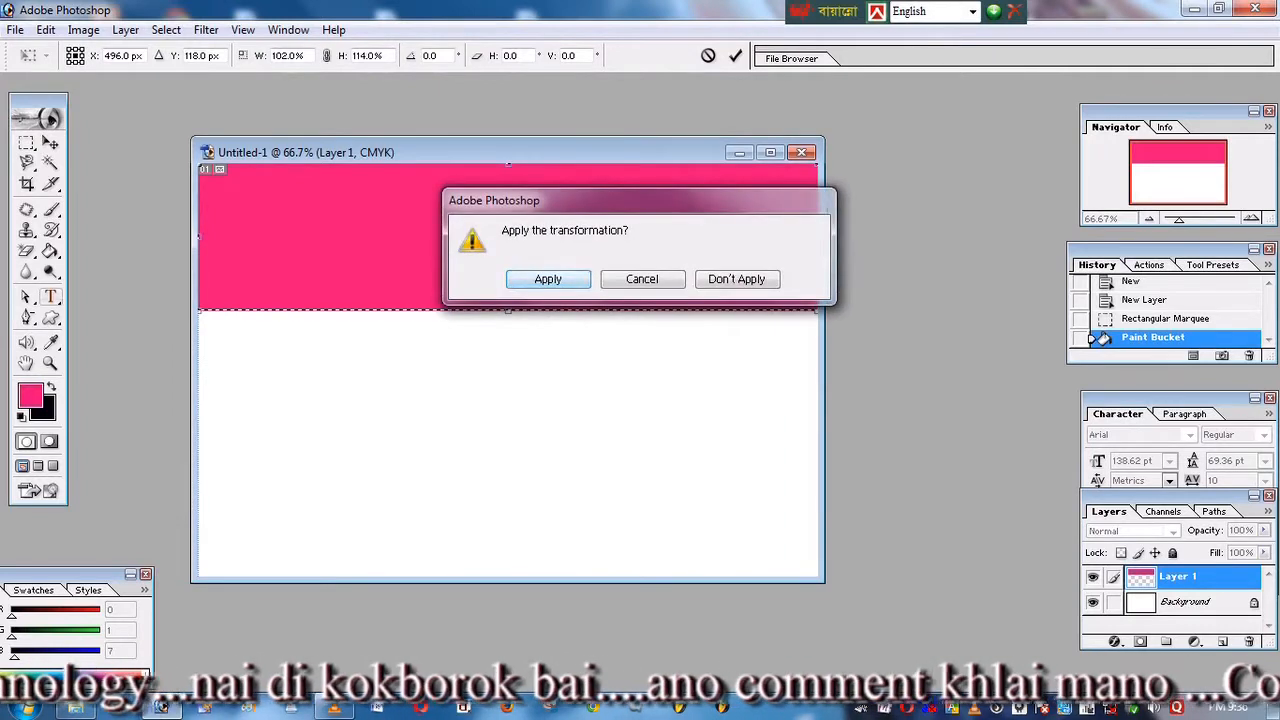
{"action": "key", "text": "Return"}
- Add the text "LAM RWMA COMPUTER" on the pink band in near-white (F7F2F4)
{"action": "left_click", "coordinate": [430, 262]}
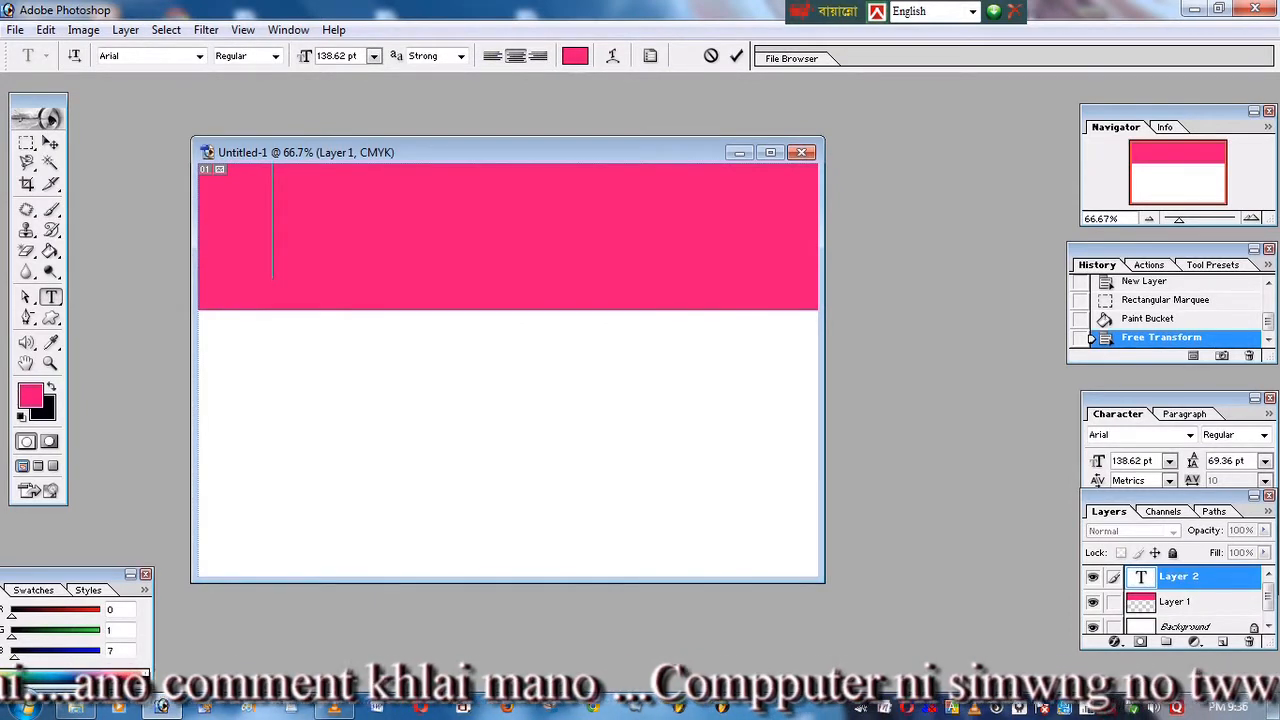
{"action": "left_click", "coordinate": [575, 56]}
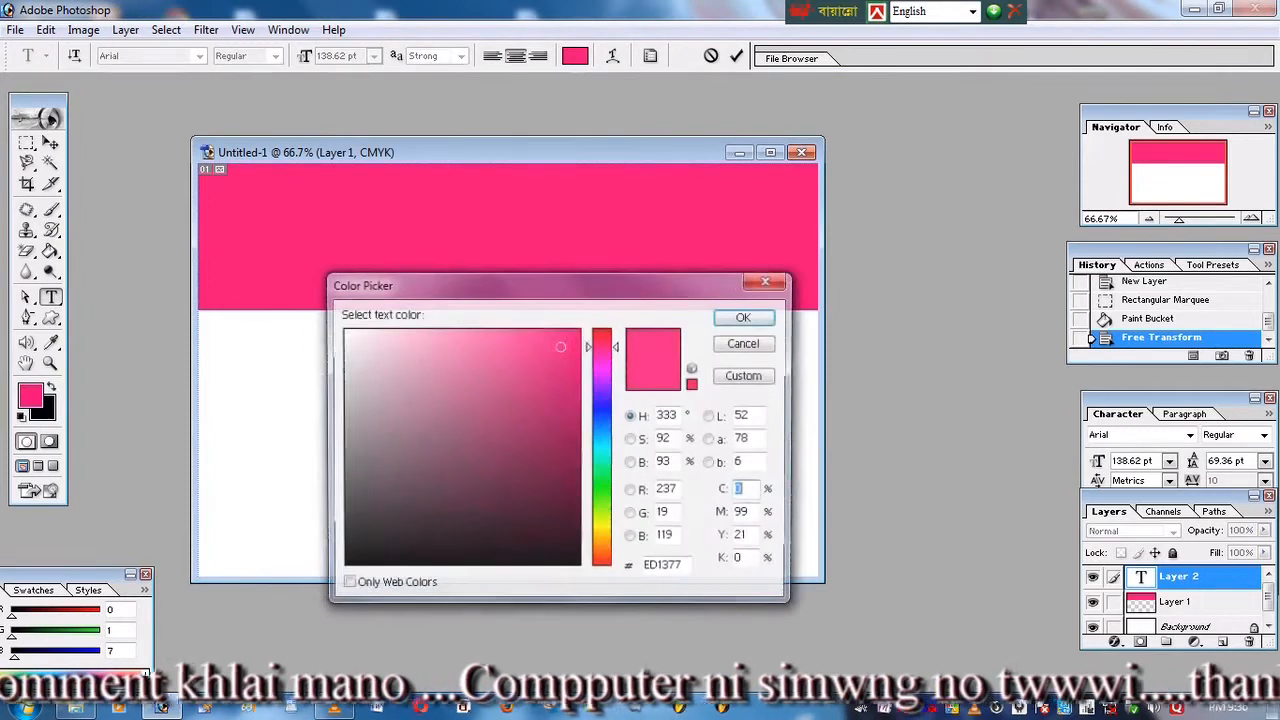
{"action": "left_click", "coordinate": [345, 336]}
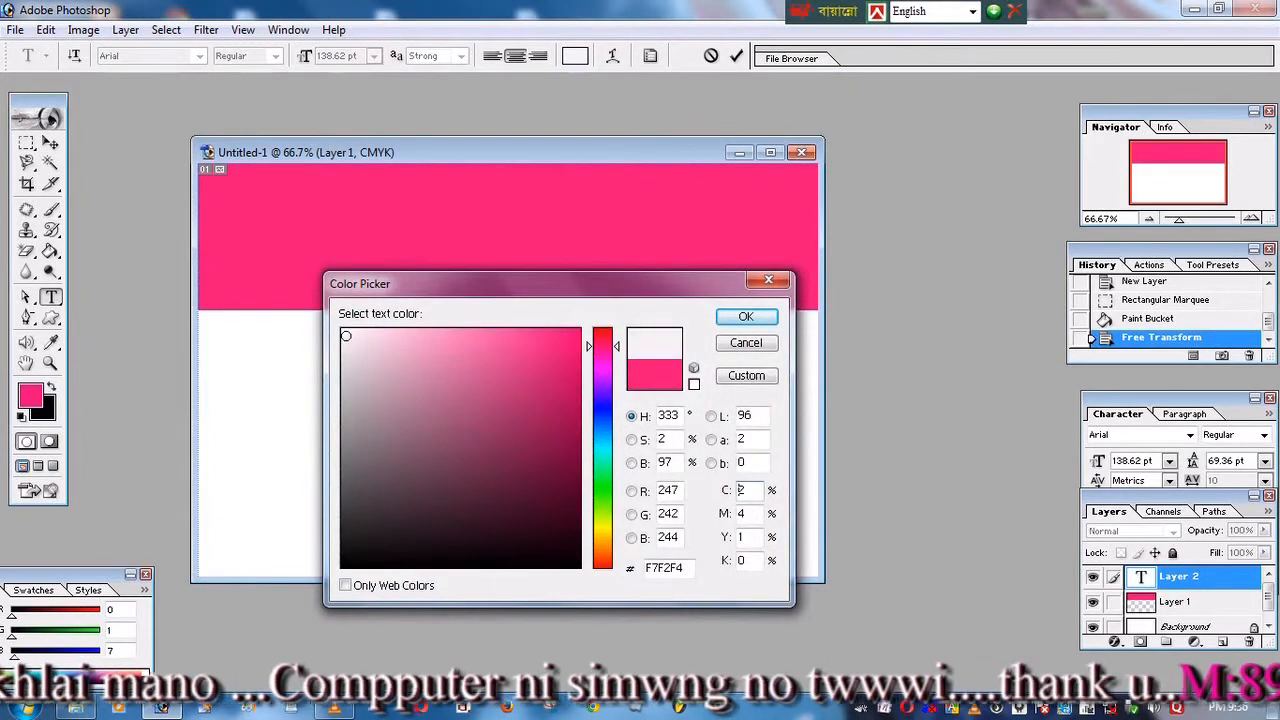
{"action": "key", "text": "Return"}
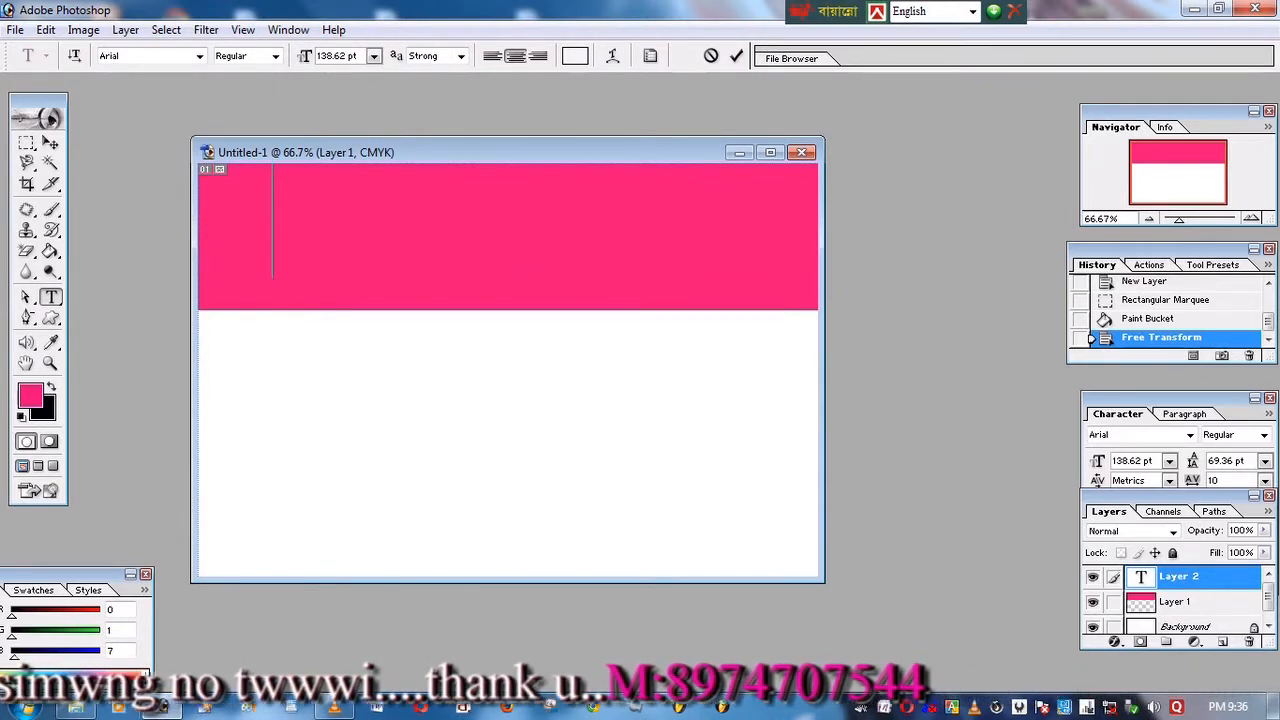
{"action": "type", "text": "LAM RWM"}
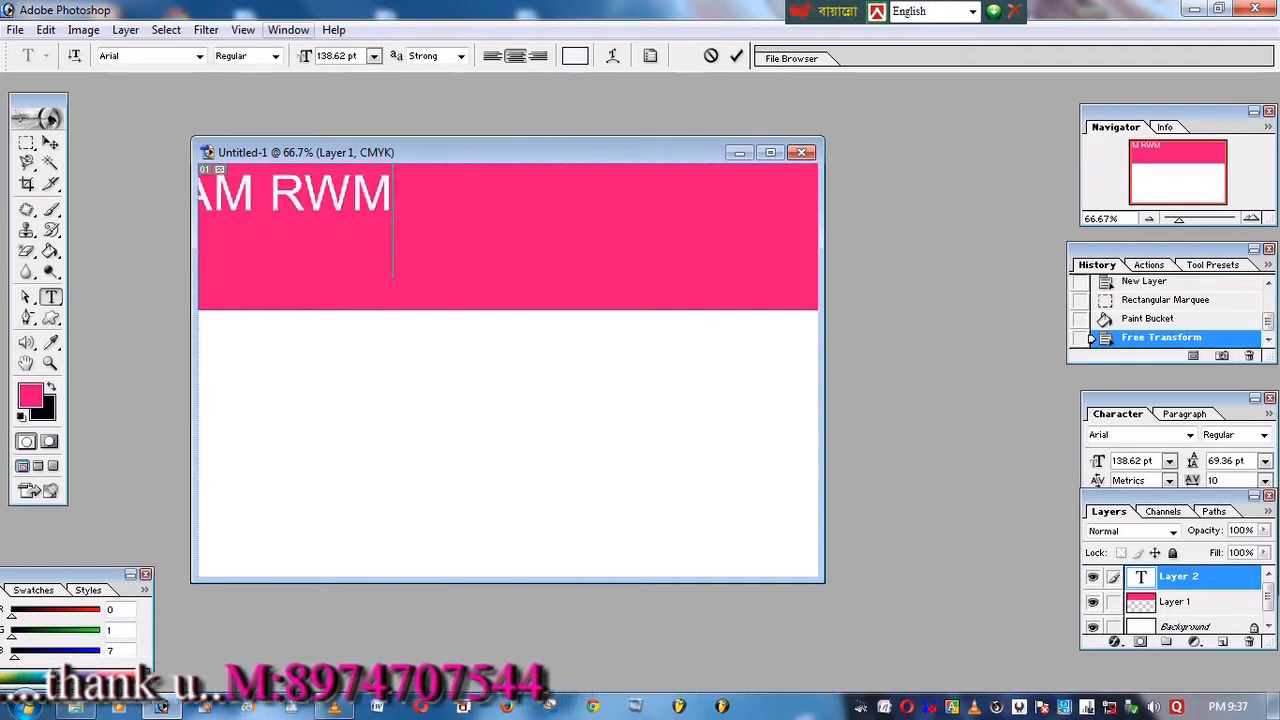
{"action": "type", "text": "A COMPUTER"}
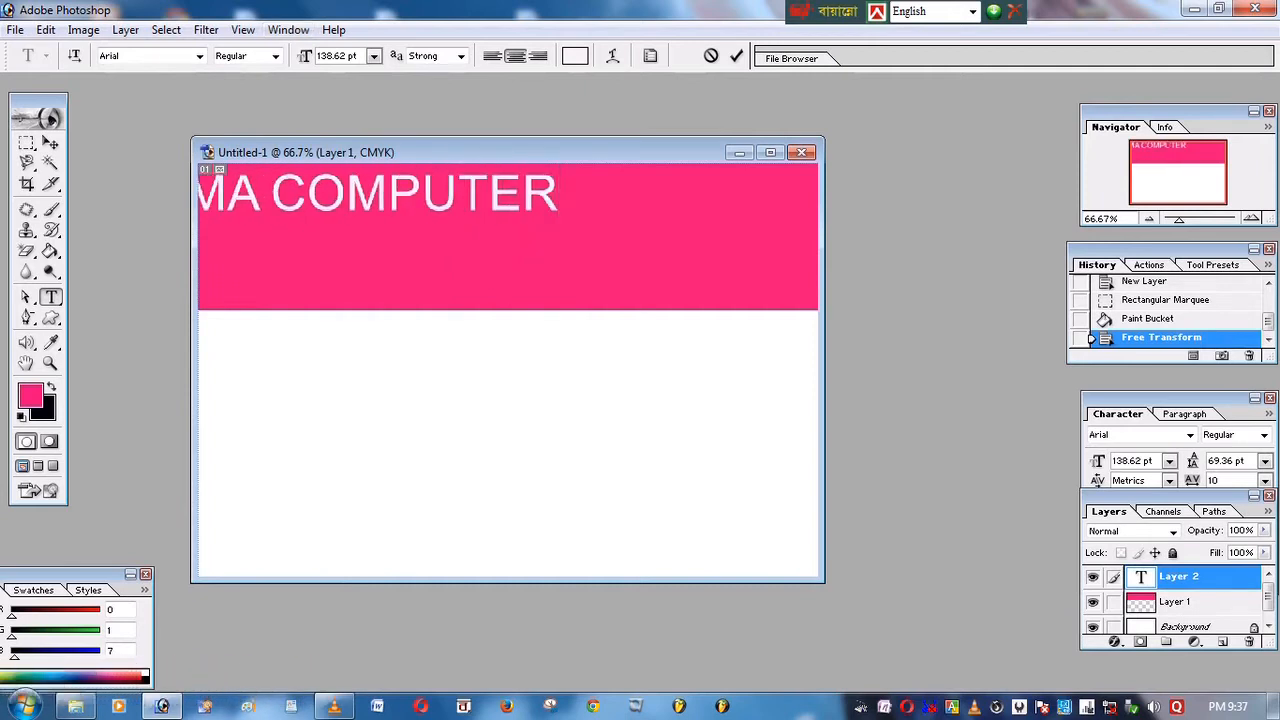
- Move the title text to the middle of the pink band and scale it to about 102.8% width and 234.4% height
{"action": "left_click", "coordinate": [50, 142]}
{"action": "left_click_drag", "start_coordinate": [377, 192], "coordinate": [610, 200]}
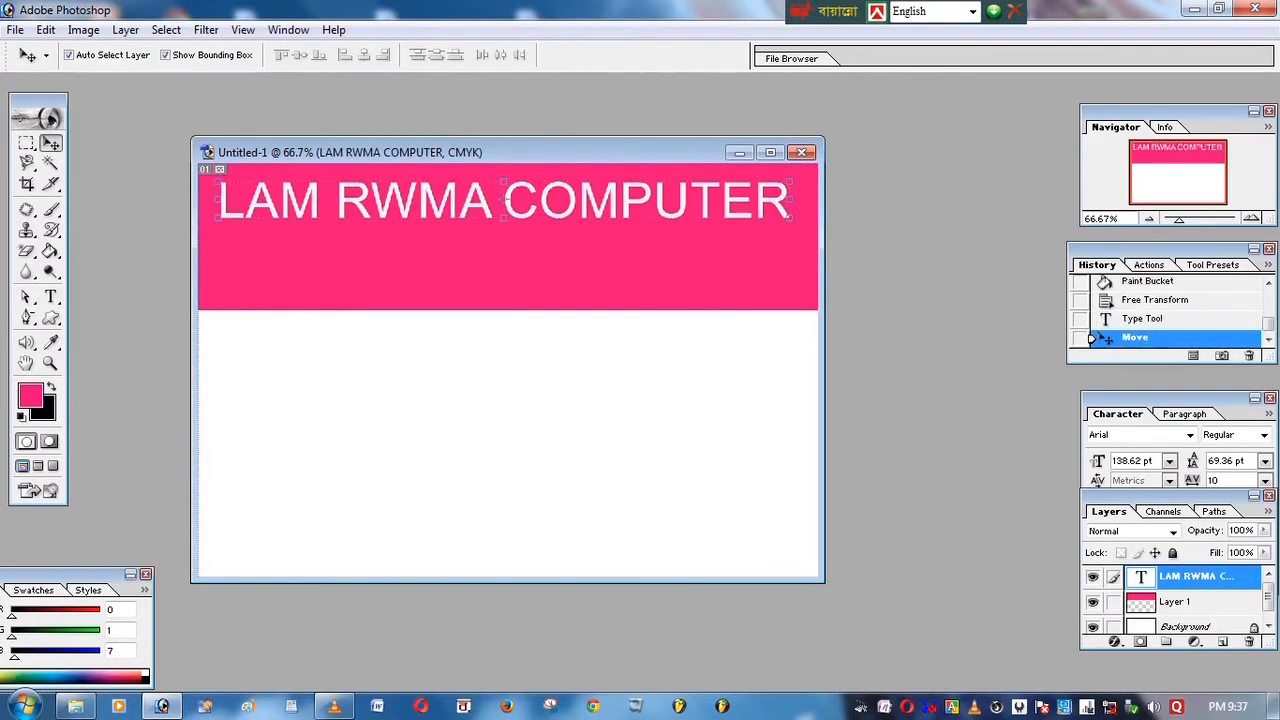
{"action": "left_click_drag", "start_coordinate": [504, 218], "coordinate": [500, 266]}
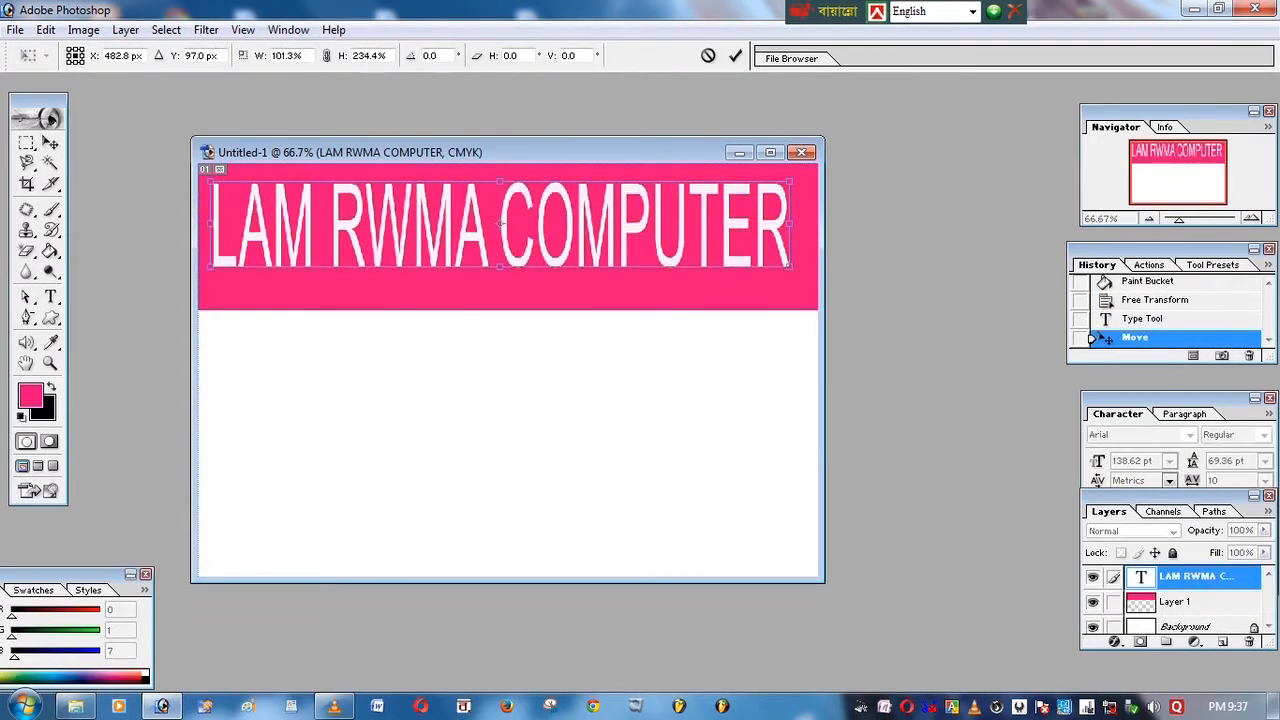
{"action": "left_click_drag", "start_coordinate": [789, 223], "coordinate": [798, 223]}
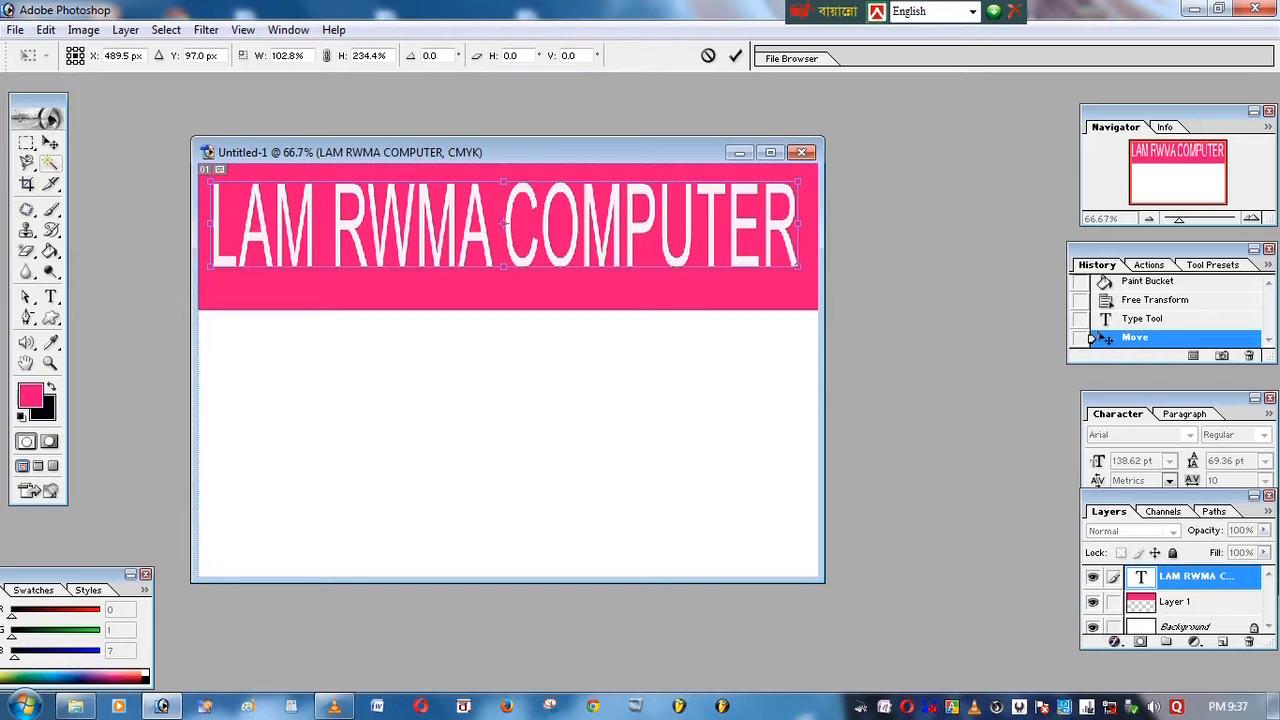
{"action": "left_click", "coordinate": [50, 145]}
{"action": "left_click", "coordinate": [548, 279]}
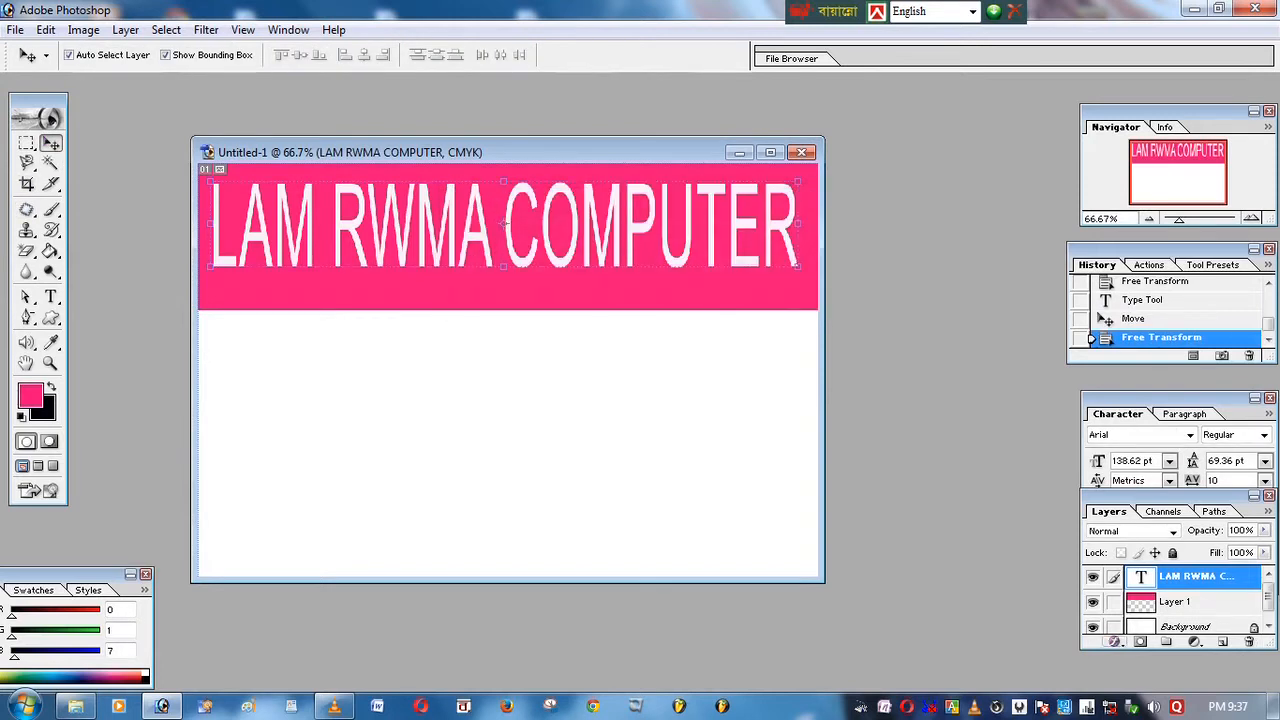
- Give the title text an outside Stroke effect in blue (0357F1) with a size of 8 px
{"action": "left_click", "coordinate": [1113, 641]}
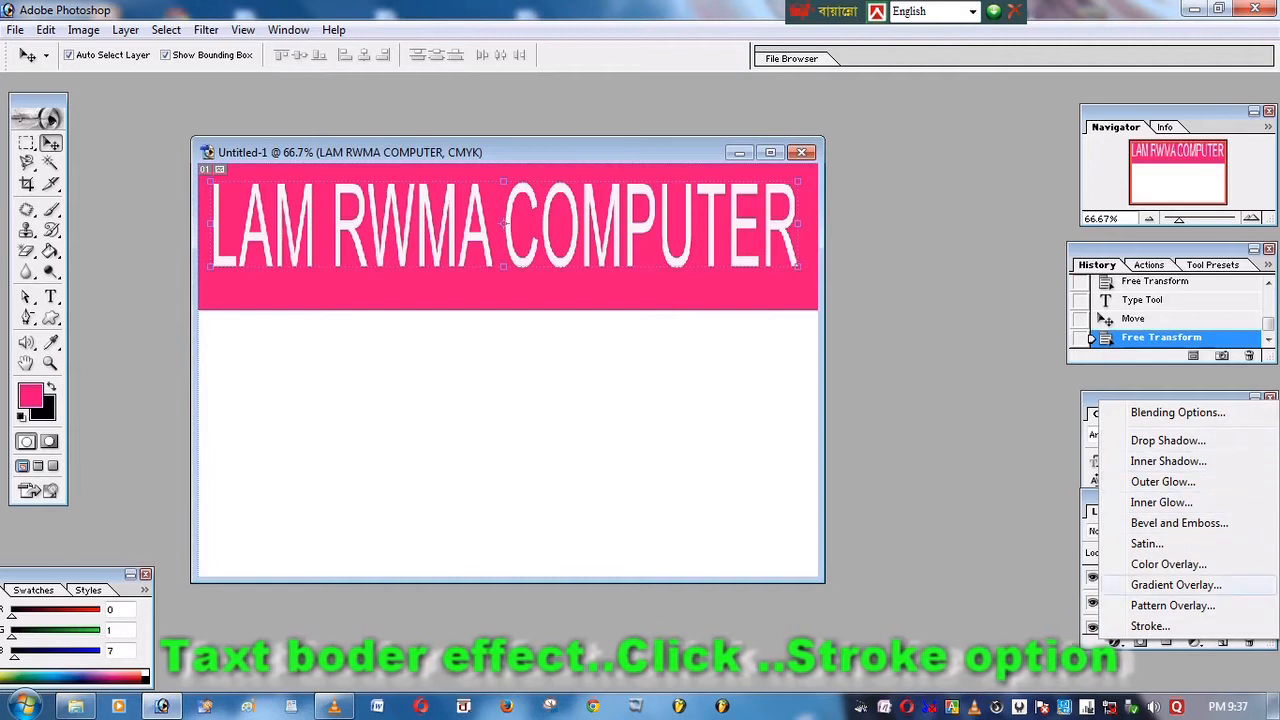
{"action": "left_click", "coordinate": [1150, 626]}
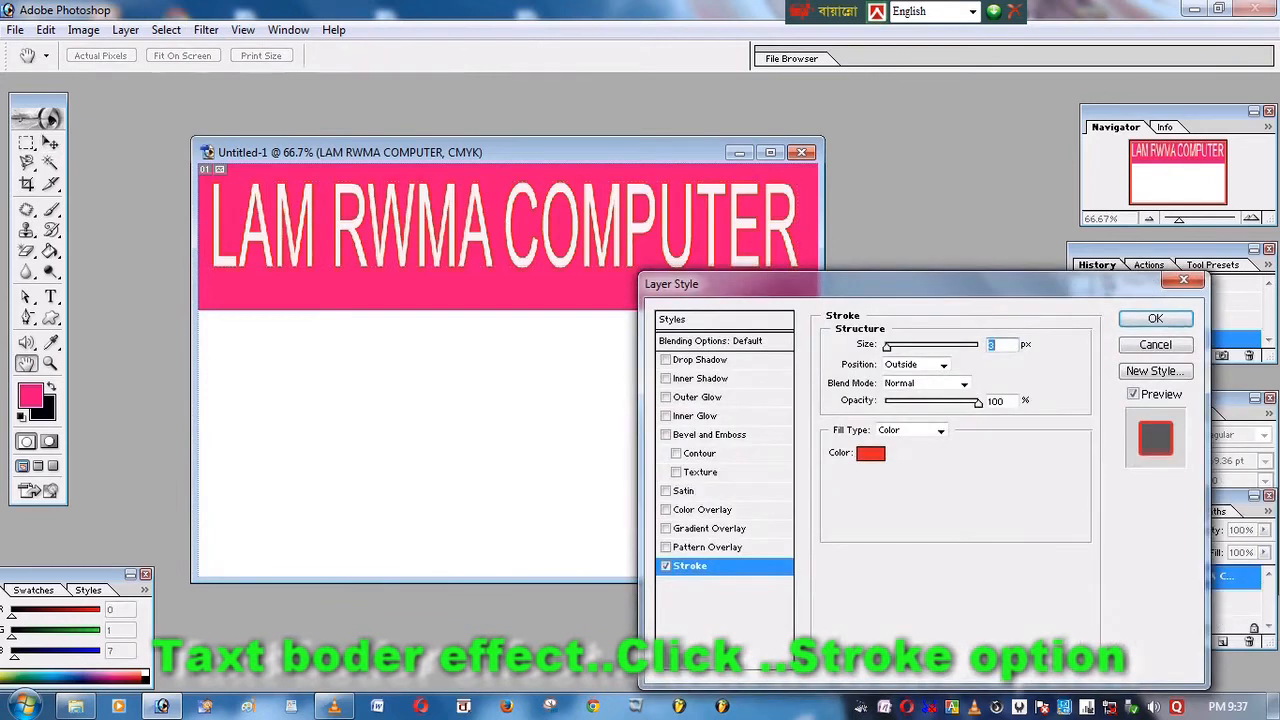
{"action": "mouse_move", "coordinate": [886, 345]}
{"action": "left_mouse_down"}
{"action": "mouse_move", "coordinate": [906, 345]}
{"action": "mouse_move", "coordinate": [885, 345]}
{"action": "left_mouse_up"}
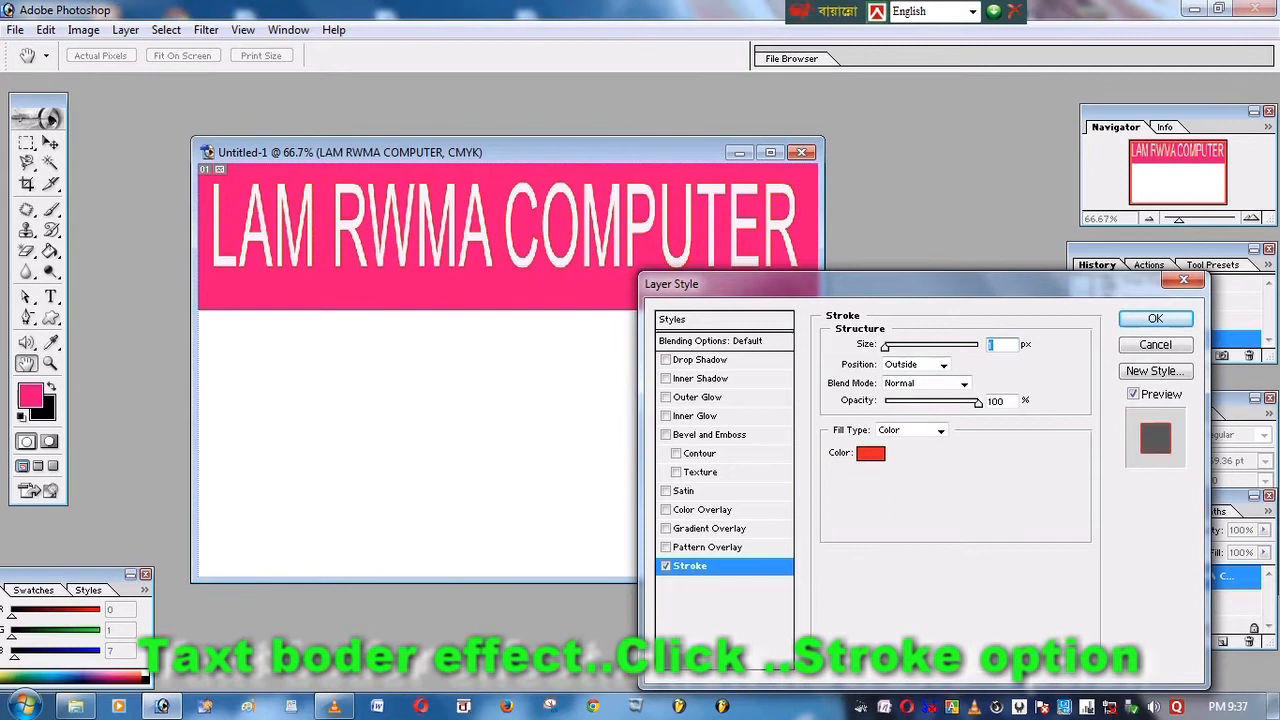
{"action": "left_click", "coordinate": [870, 453]}
{"action": "left_click", "coordinate": [603, 410]}
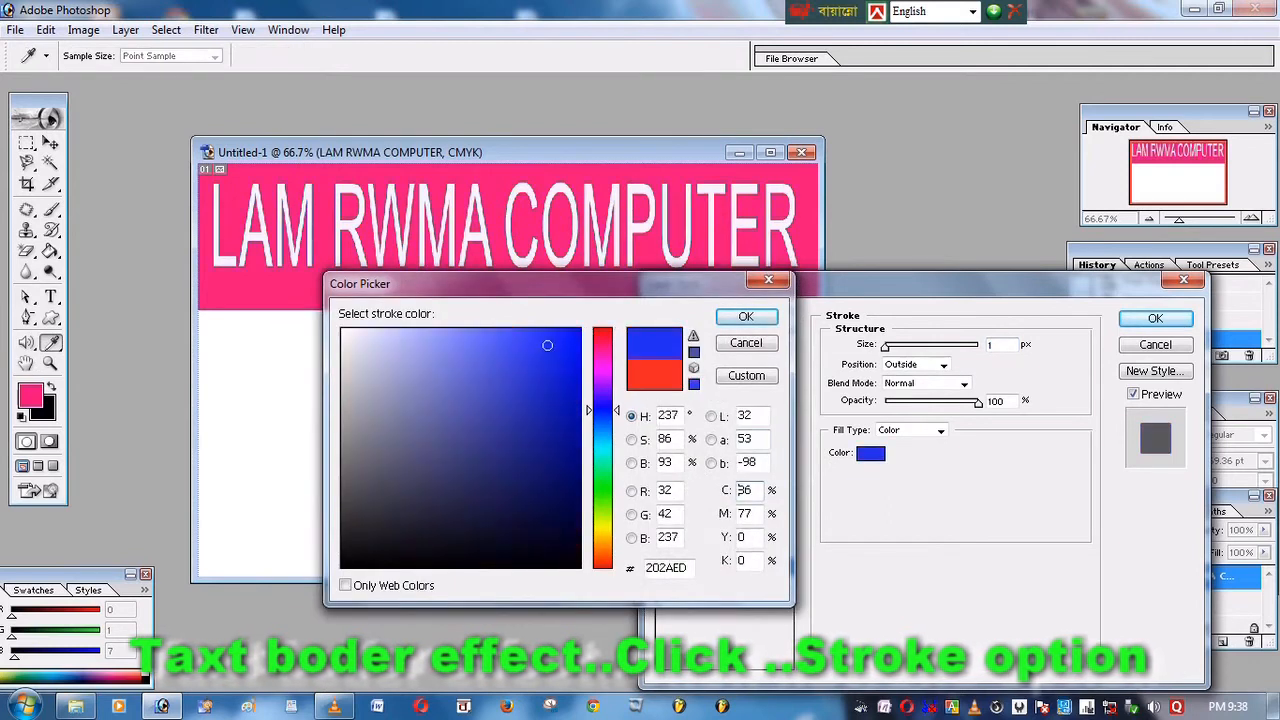
{"action": "left_click", "coordinate": [603, 422]}
{"action": "left_click", "coordinate": [577, 342]}
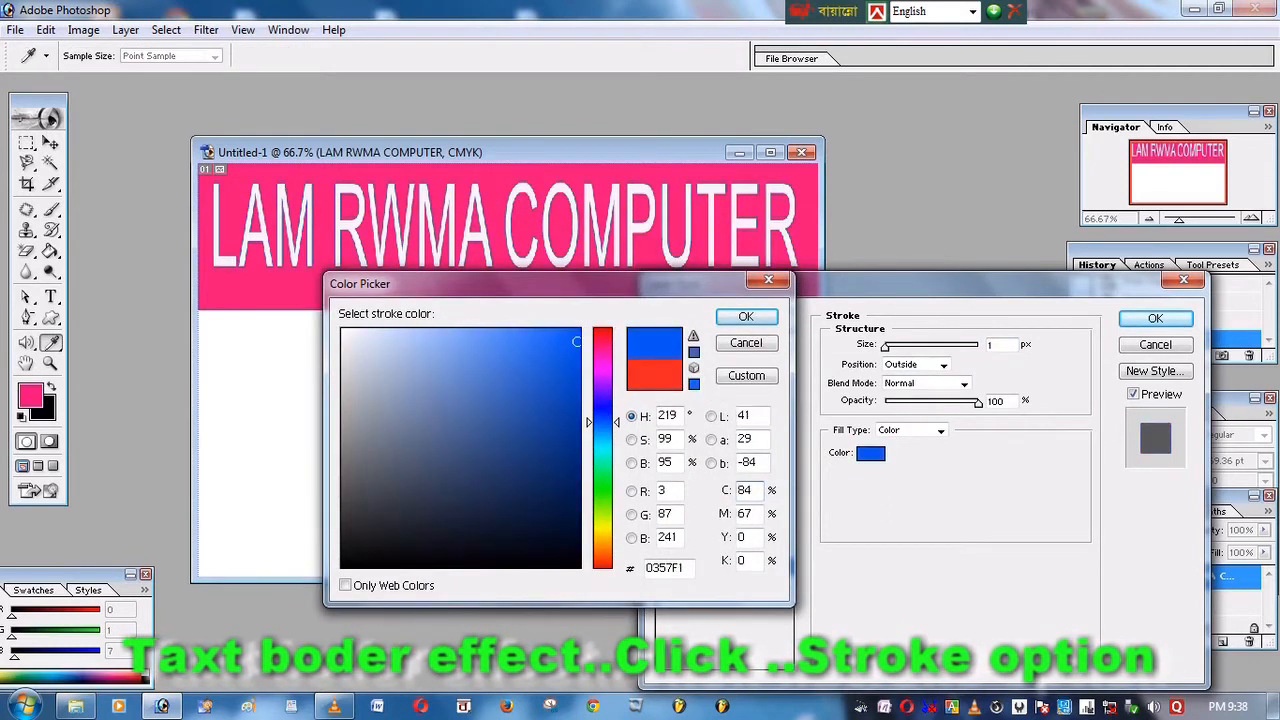
{"action": "key", "text": "Return"}
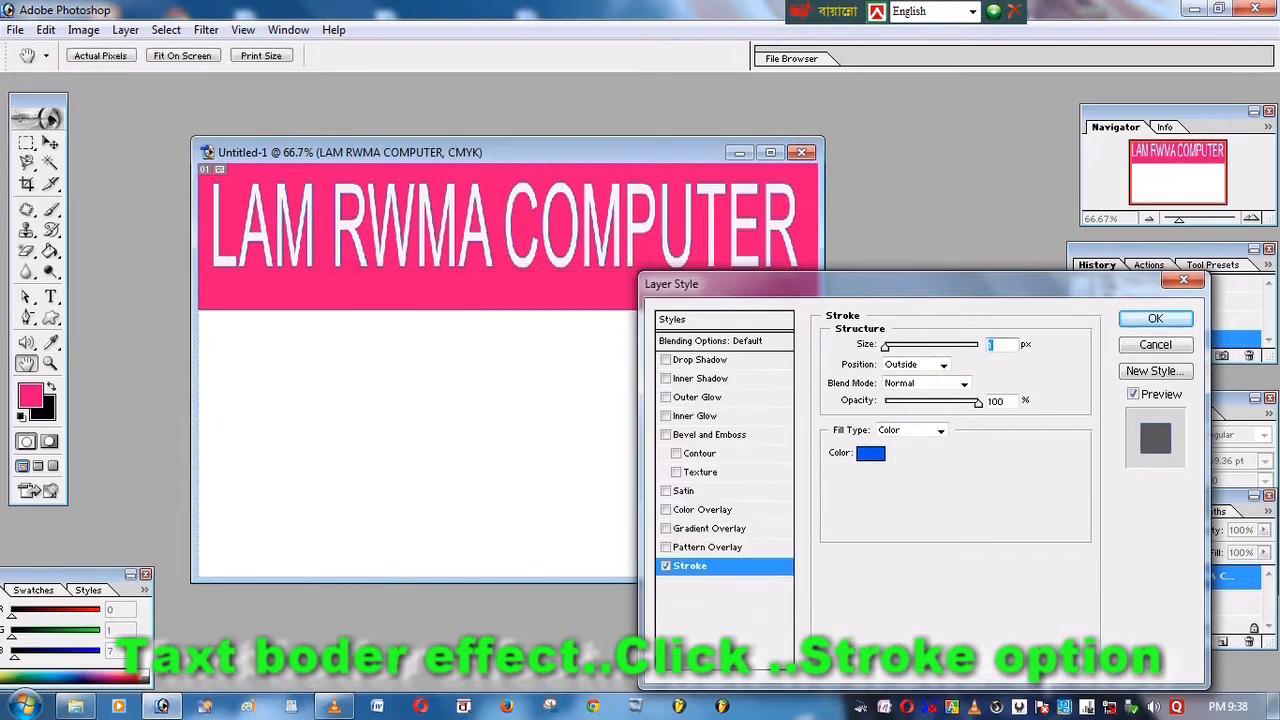
{"action": "mouse_move", "coordinate": [885, 346]}
{"action": "left_mouse_down"}
{"action": "mouse_move", "coordinate": [909, 346]}
{"action": "mouse_move", "coordinate": [892, 346]}
{"action": "left_mouse_up"}
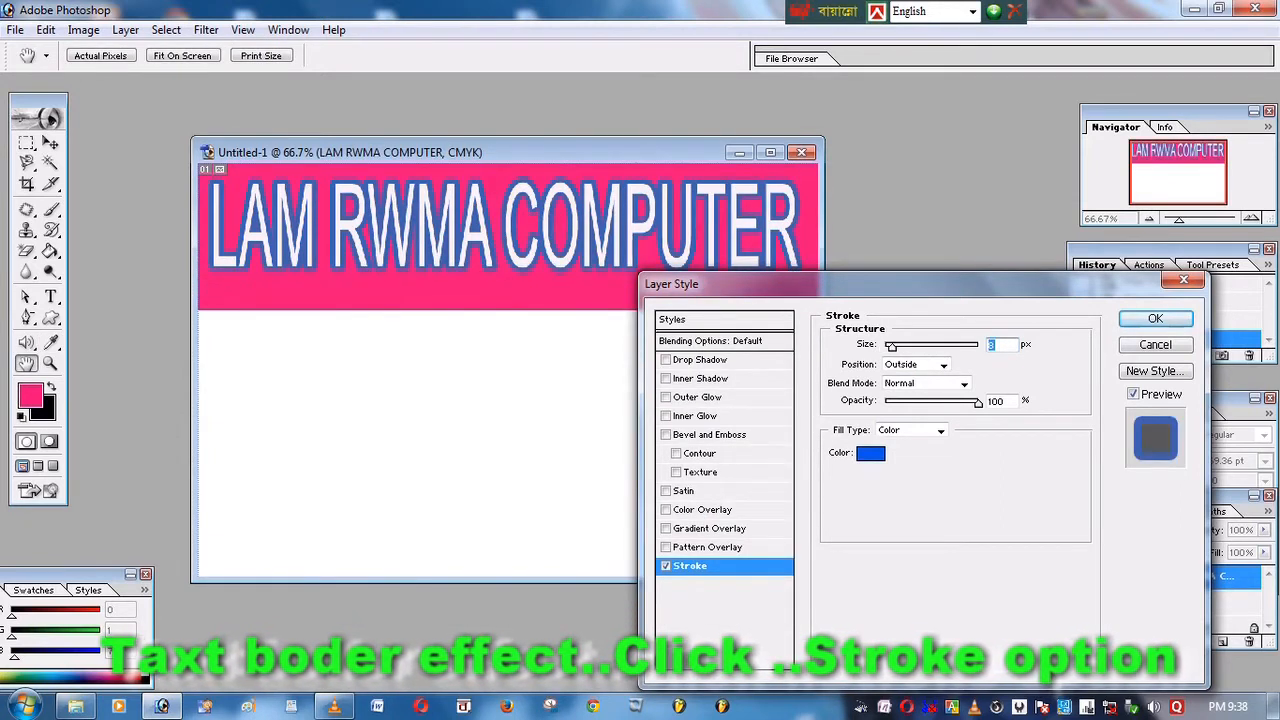
- Add Inner Glow and Bevel and Emboss to the title text, apply the layer style, and select the Background layer
{"action": "left_click", "coordinate": [665, 415]}
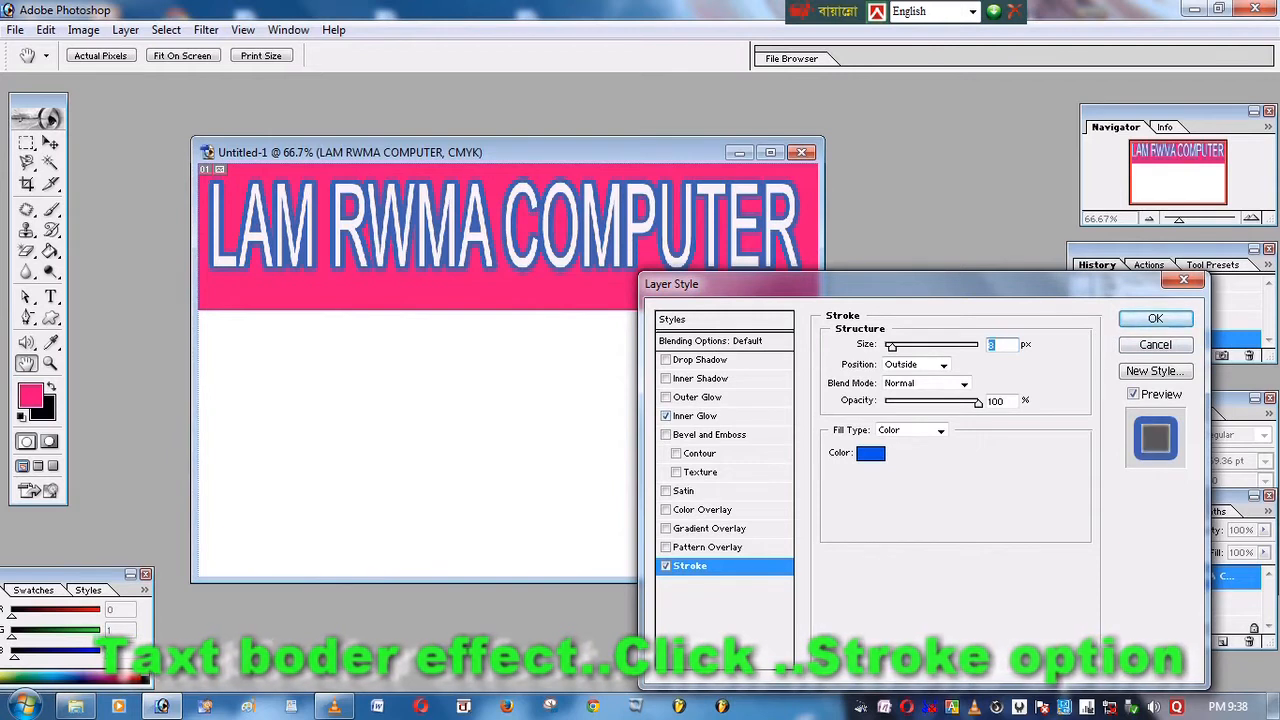
{"action": "left_click", "coordinate": [665, 434]}
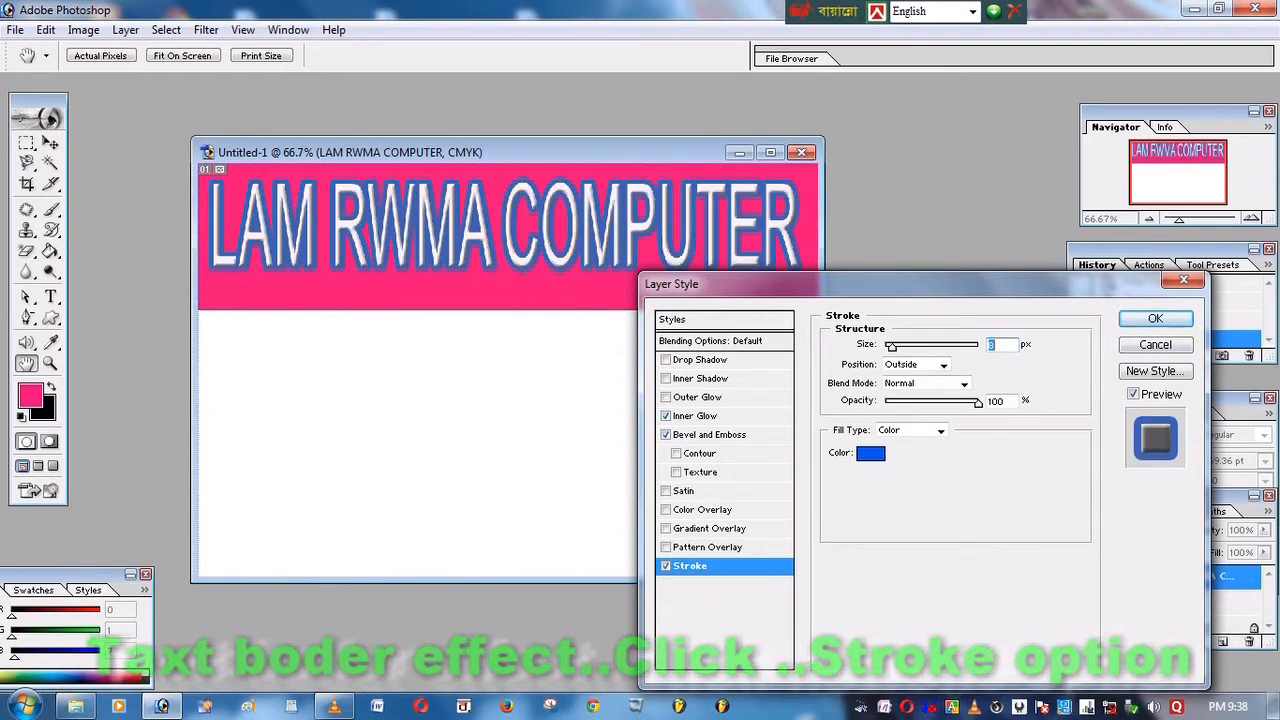
{"action": "key", "text": "Return"}
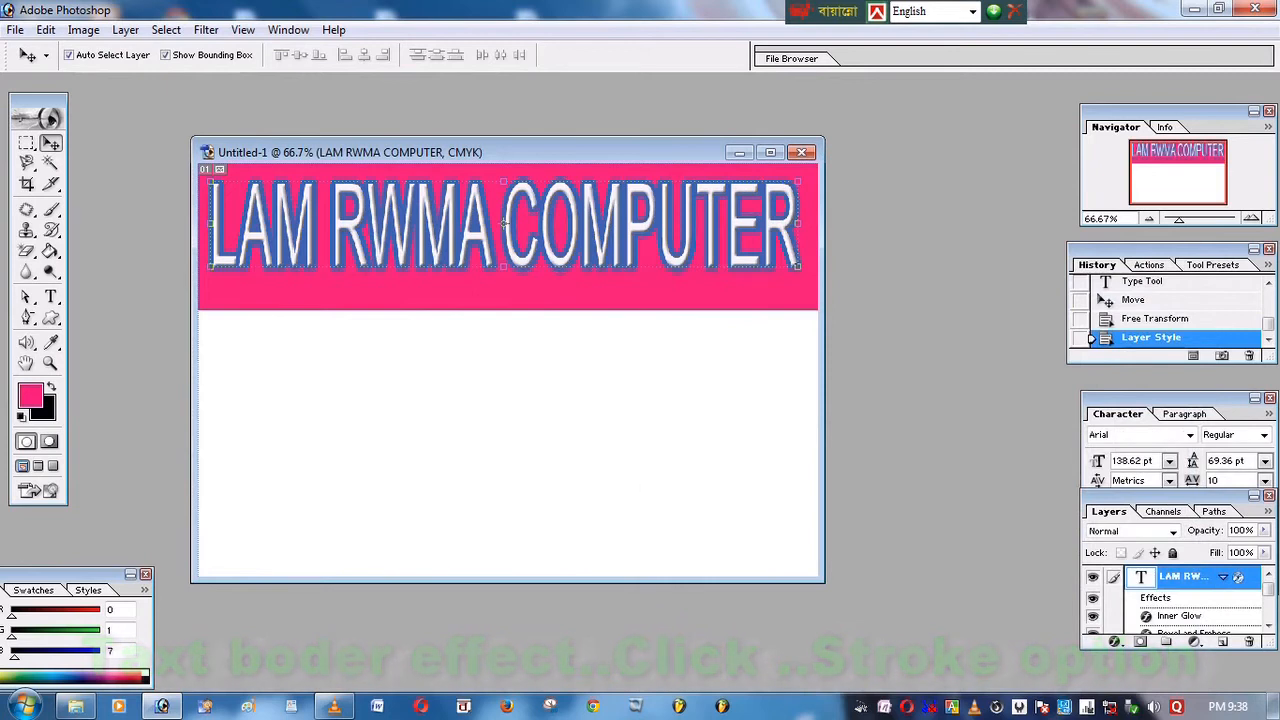
{"action": "left_click", "coordinate": [508, 440]}
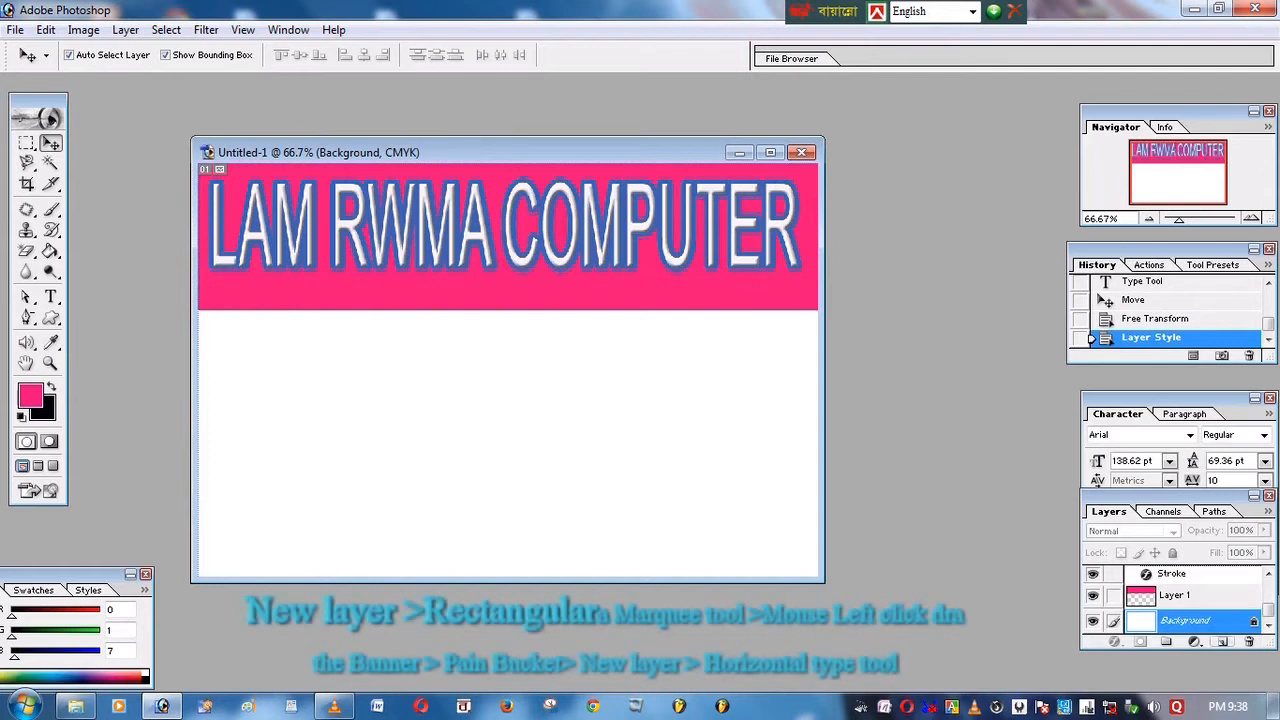
- On a new layer, select a full-width rectangle covering the white area below the pink band and fill it with green using the Paint Bucket
{"action": "left_click", "coordinate": [1222, 641]}
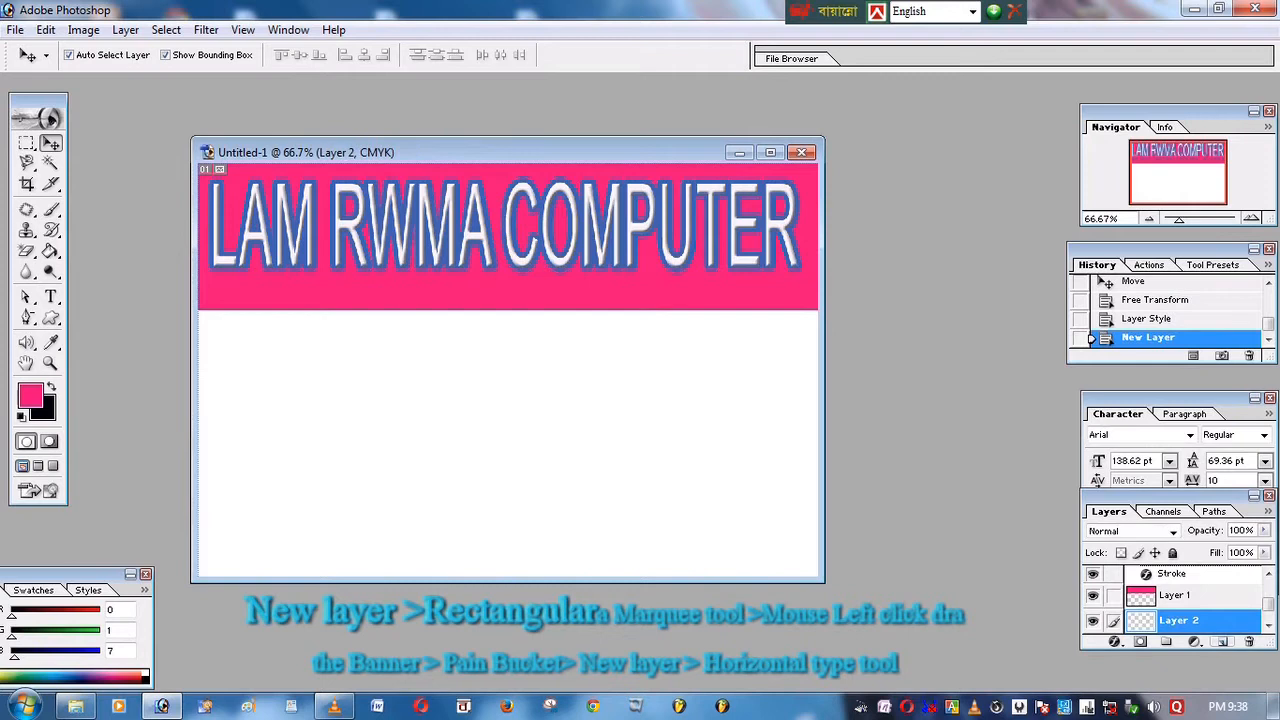
{"action": "left_click", "coordinate": [27, 143]}
{"action": "left_click_drag", "start_coordinate": [200, 321], "coordinate": [817, 569]}
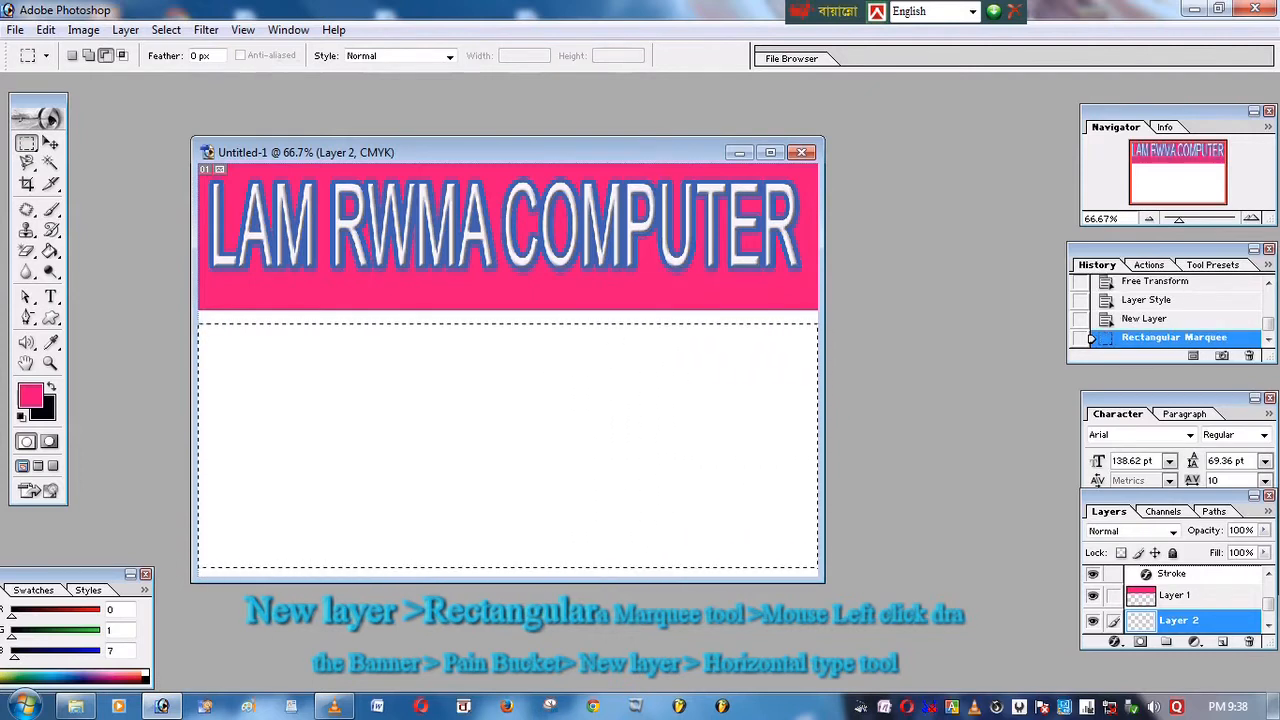
{"action": "key", "text": "g"}
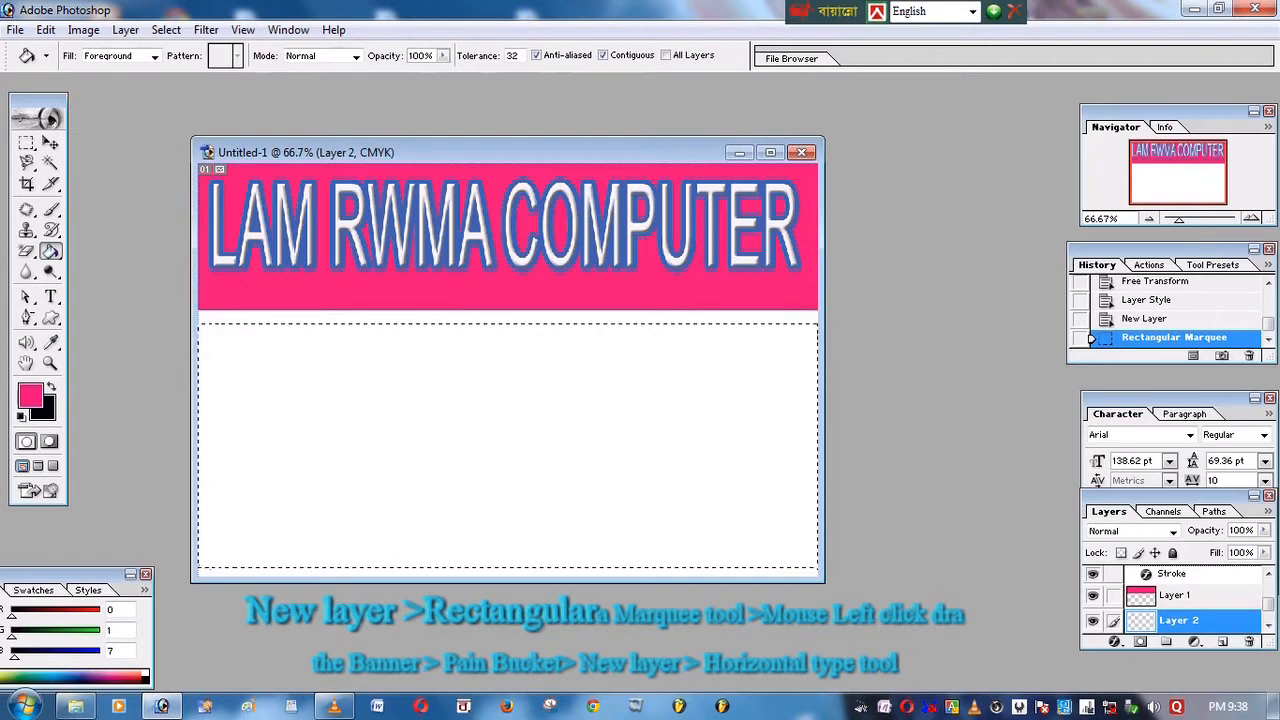
{"action": "left_click", "coordinate": [30, 395]}
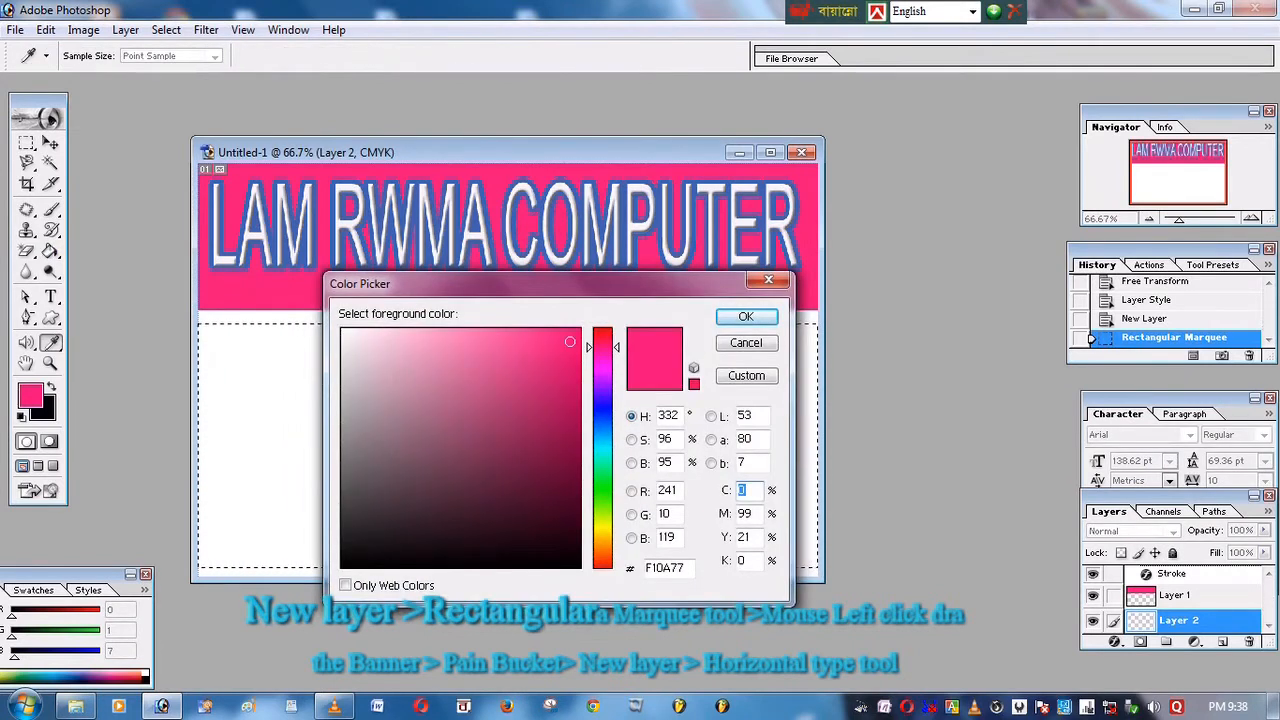
{"action": "key", "text": "Return"}
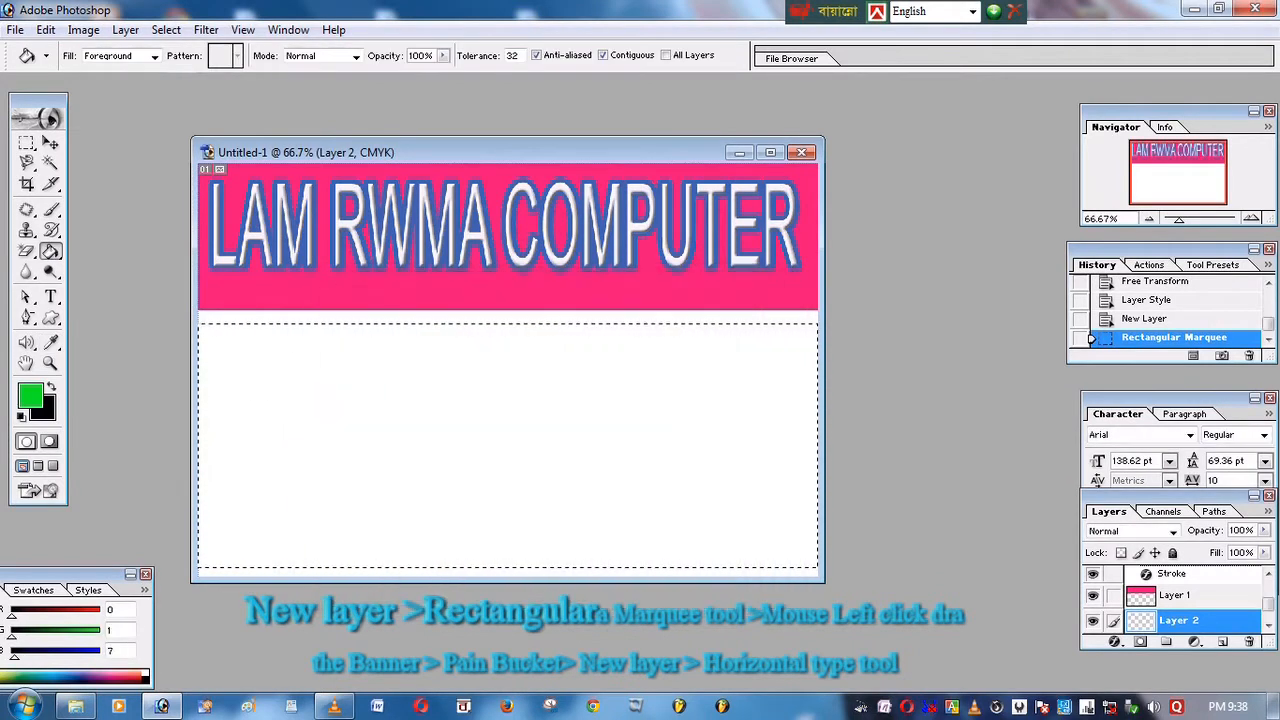
{"action": "left_click", "coordinate": [507, 445]}
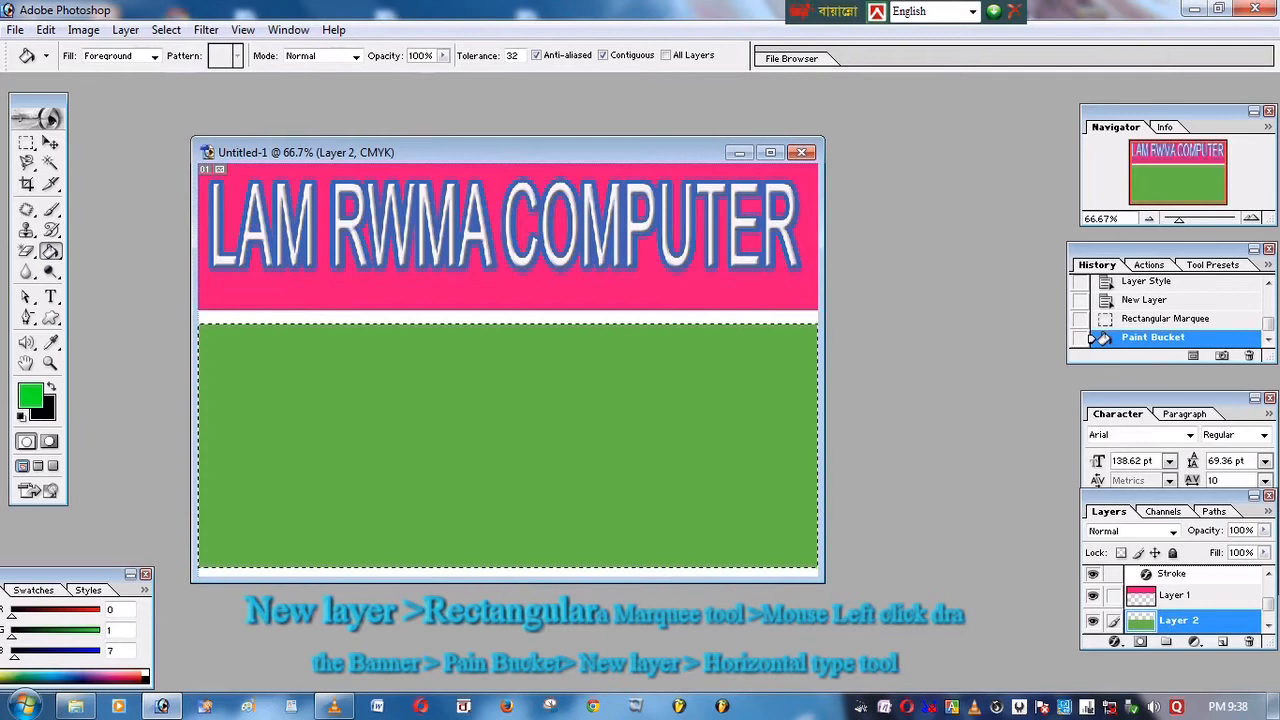
- Stretch the green rectangle to about 114.1% height so it meets the pink band and the canvas's lower edge, and remove the selection
{"action": "key", "text": "v"}
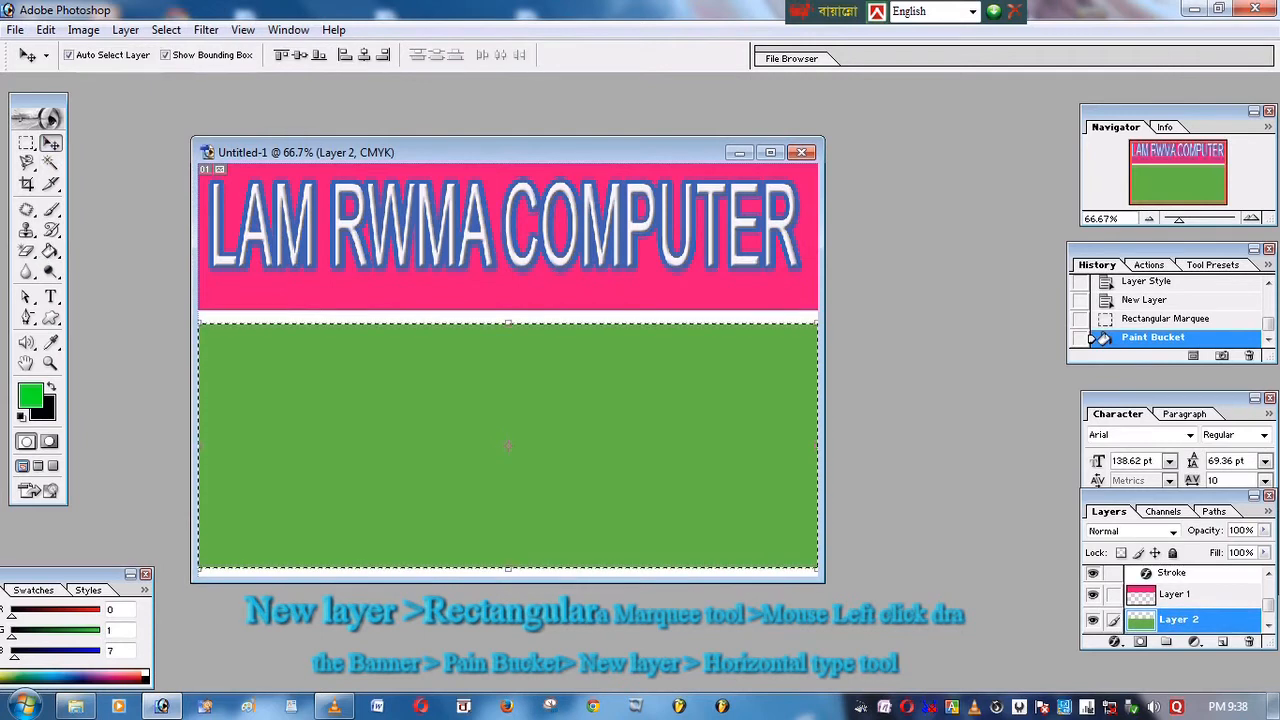
{"action": "key", "text": "Down"}
{"action": "key", "text": "Down"}
{"action": "key", "text": "Down"}
{"action": "key", "text": "Down"}
{"action": "key", "text": "Down"}
{"action": "key", "text": "Down"}
{"action": "key", "text": "Down"}
{"action": "key", "text": "Down"}
{"action": "left_click_drag", "start_coordinate": [508, 568], "coordinate": [508, 584]}
{"action": "left_click_drag", "start_coordinate": [508, 322], "coordinate": [508, 304]}
{"action": "key", "text": "v"}
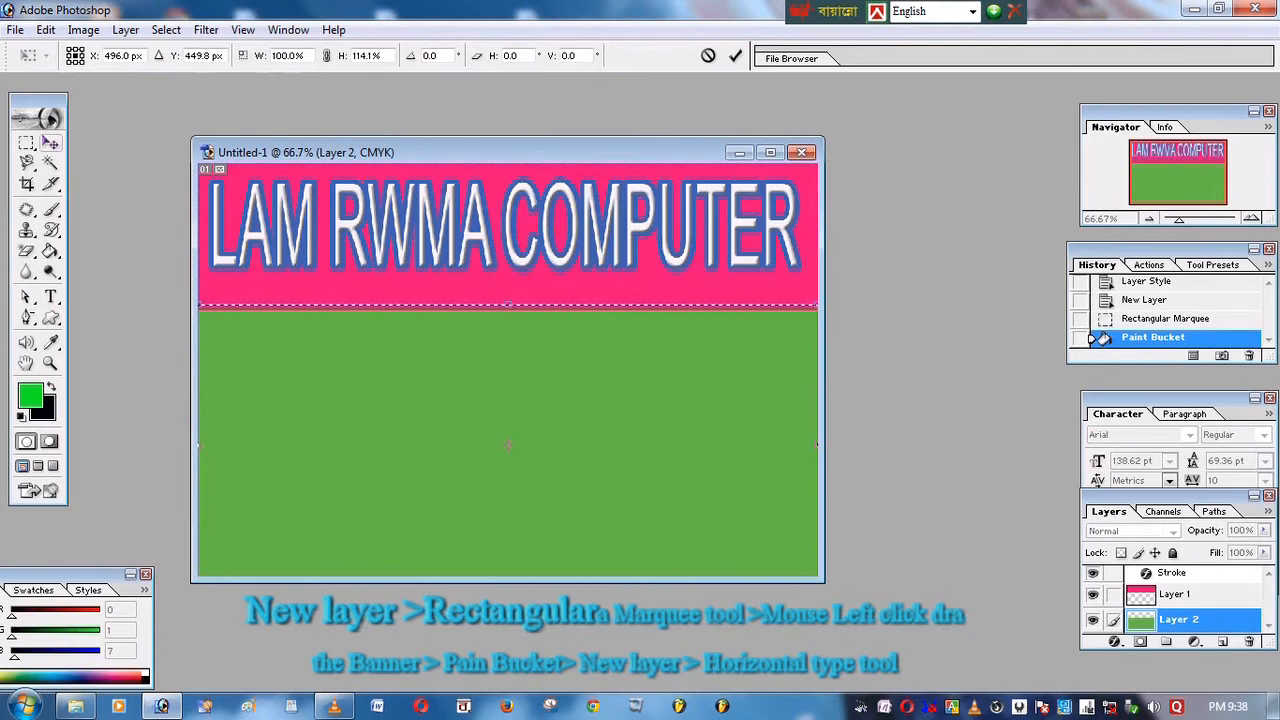
{"action": "key", "text": "Return"}
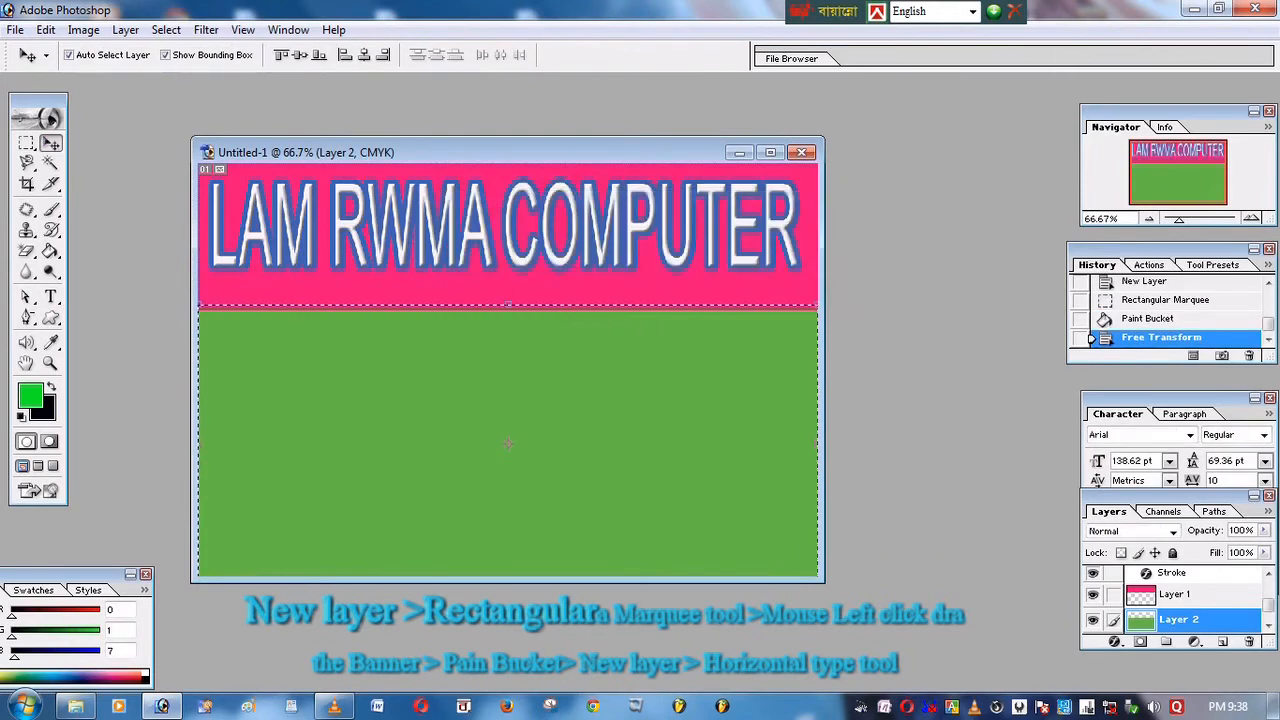
{"action": "key", "text": "t"}
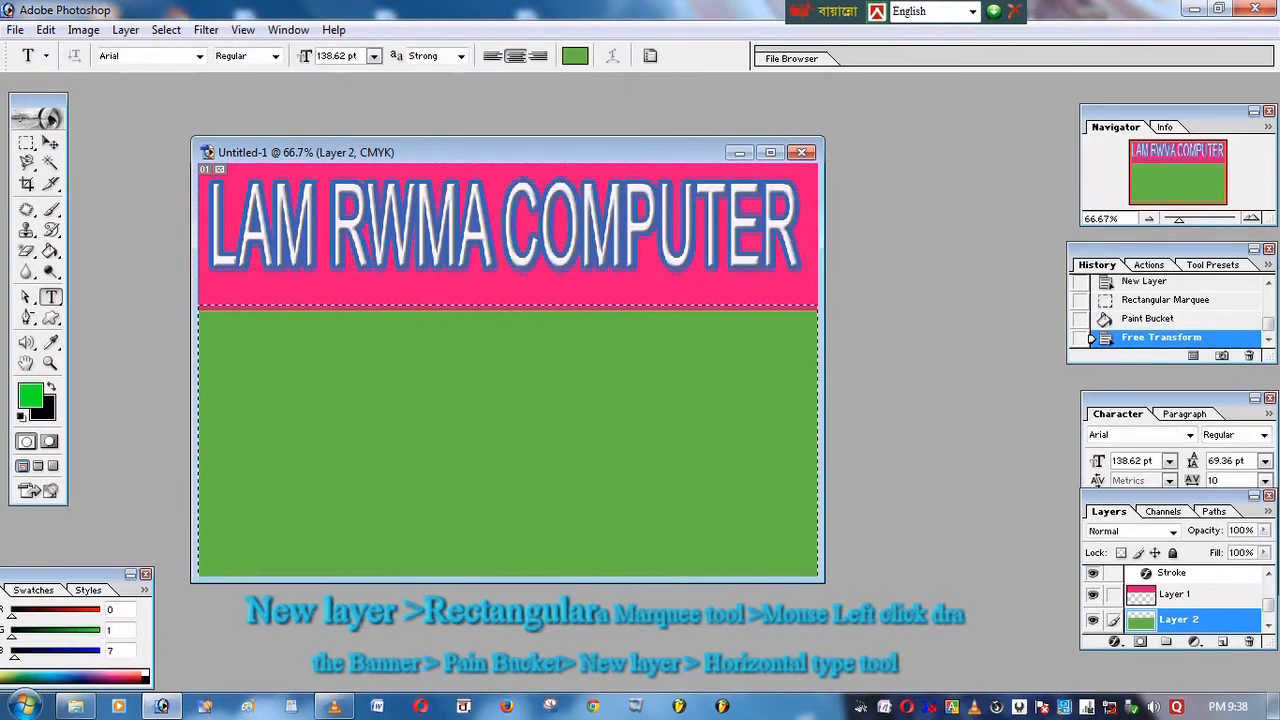
{"action": "key", "text": "m"}
{"action": "key", "text": "ctrl+d"}
- Add a new layer with the text "HERE" in near-white (F2F6F0)
{"action": "key", "text": "ctrl+shift+alt+n"}
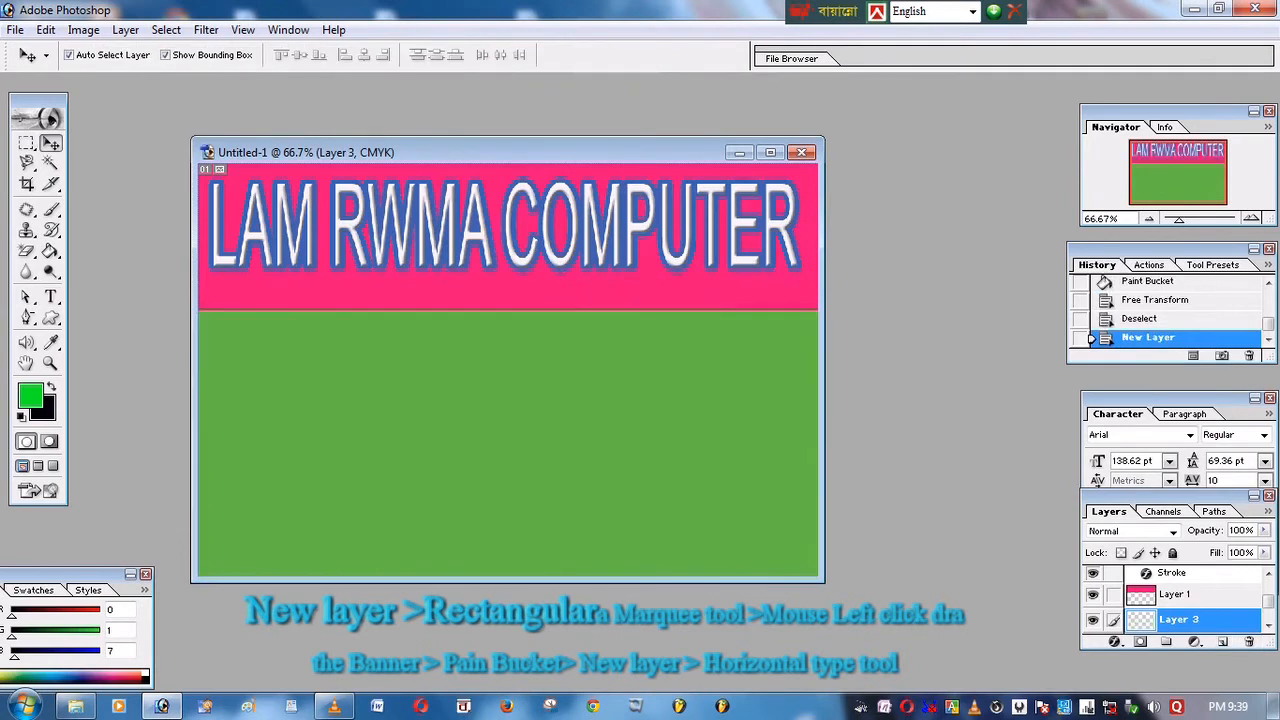
{"action": "key", "text": "t"}
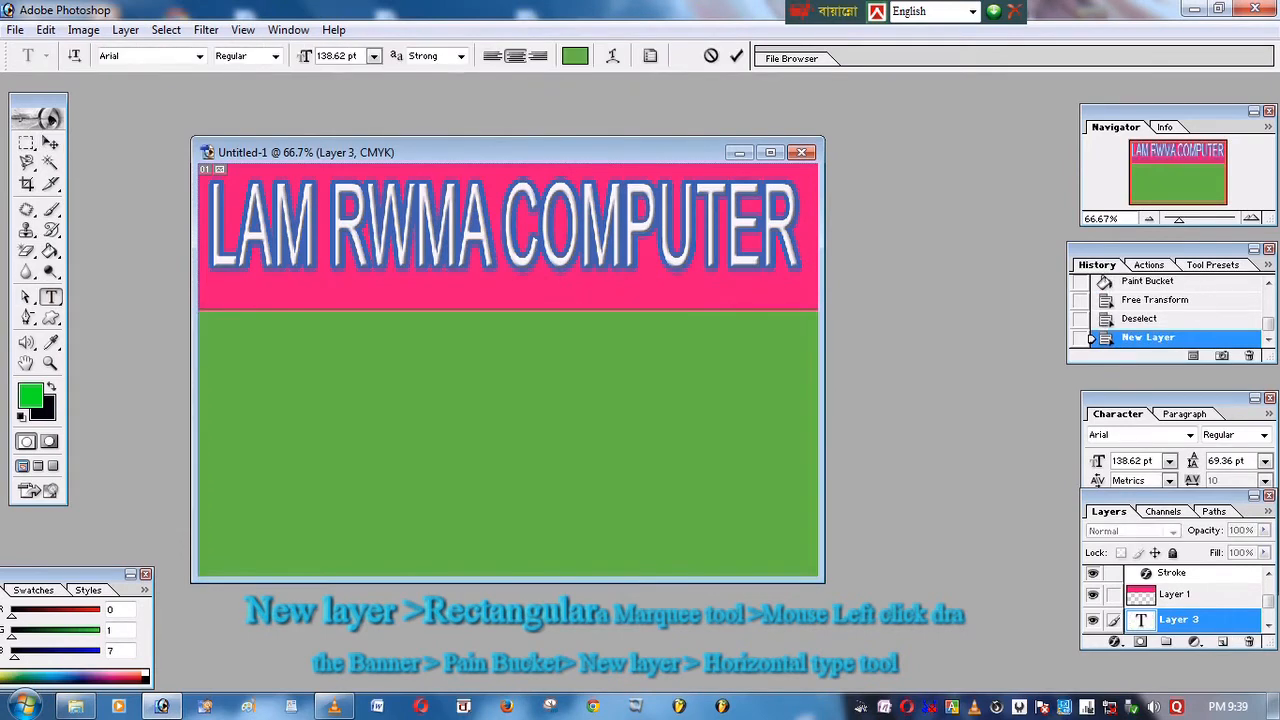
{"action": "left_click", "coordinate": [575, 55]}
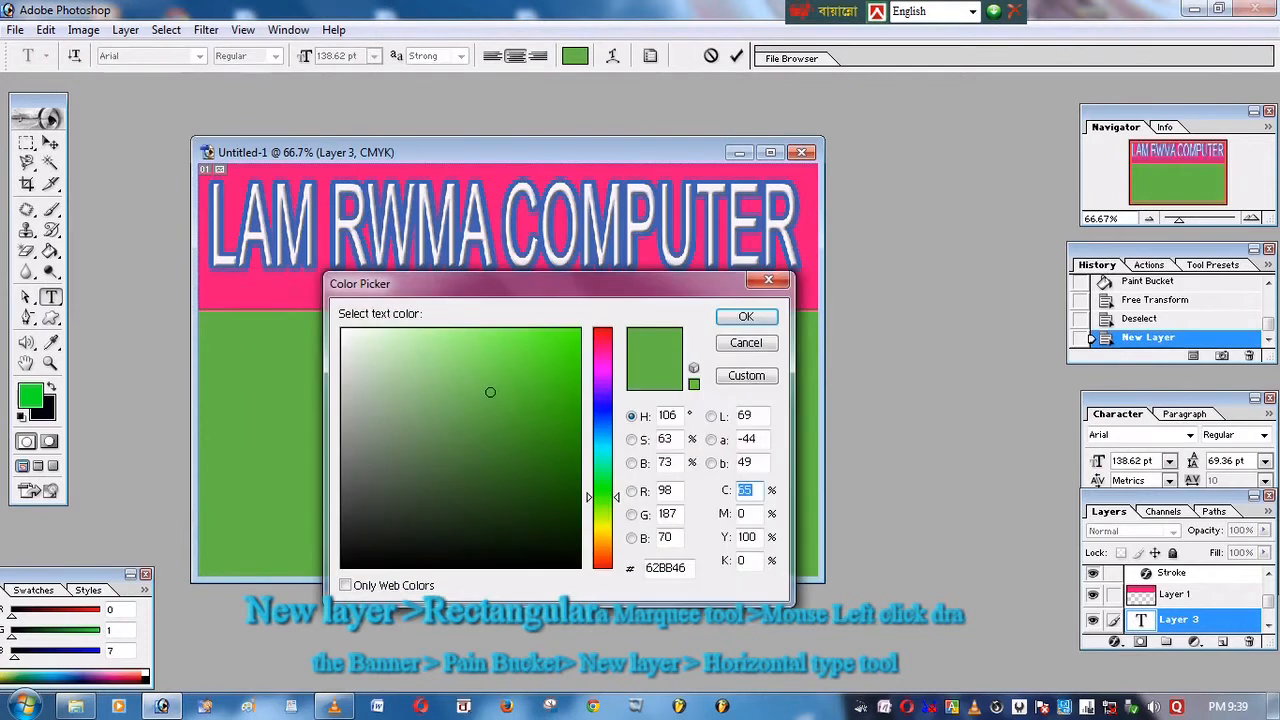
{"action": "left_click", "coordinate": [347, 337]}
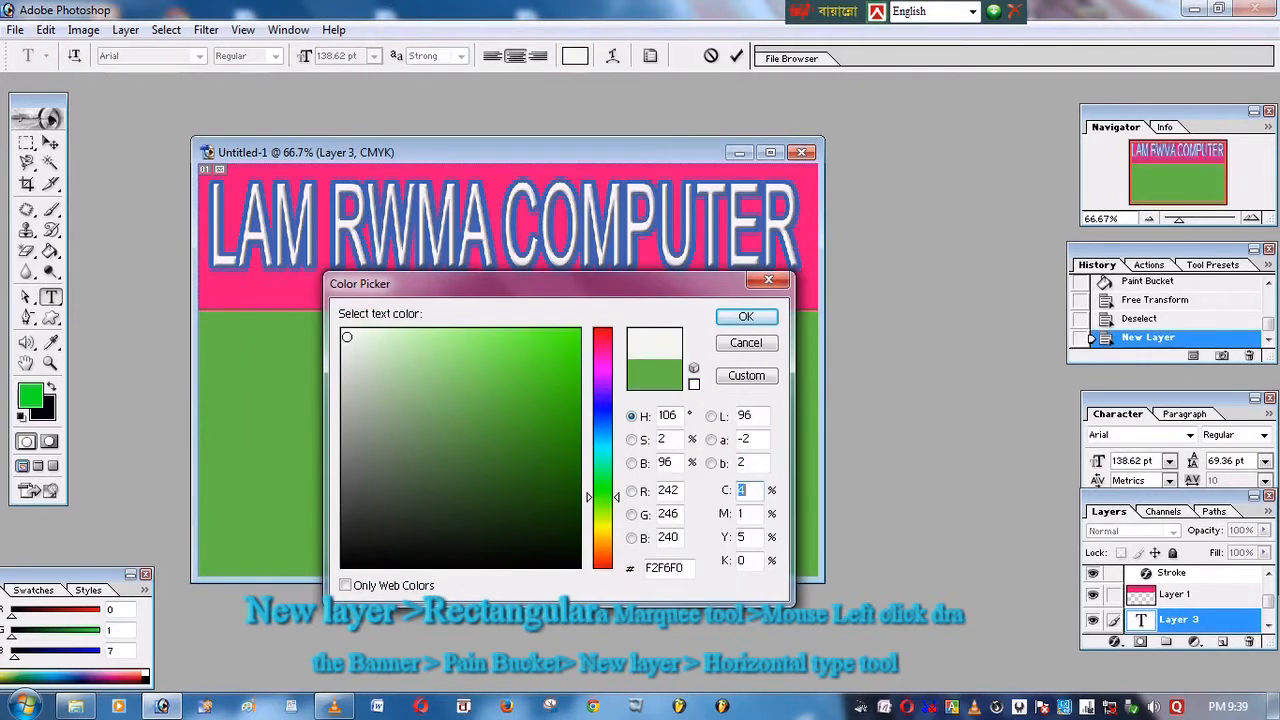
{"action": "key", "text": "Return"}
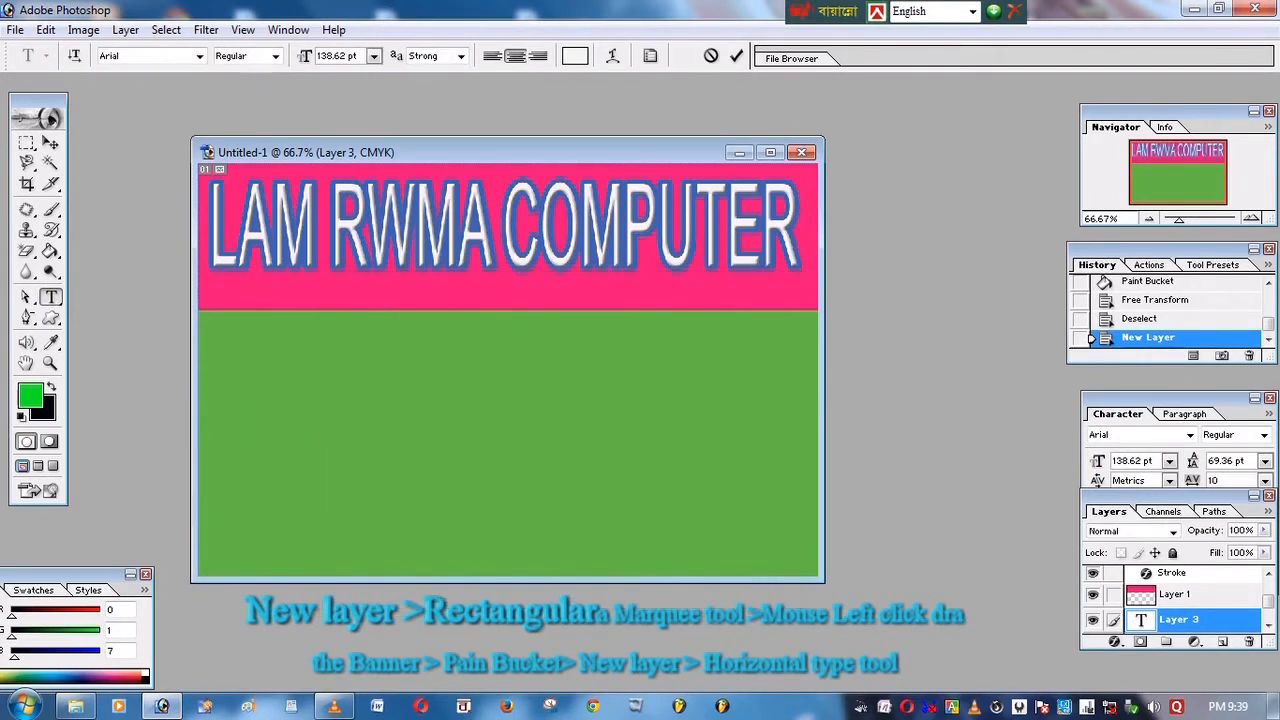
{"action": "type", "text": "\"LA"}
{"action": "key", "text": "BackSpace"}
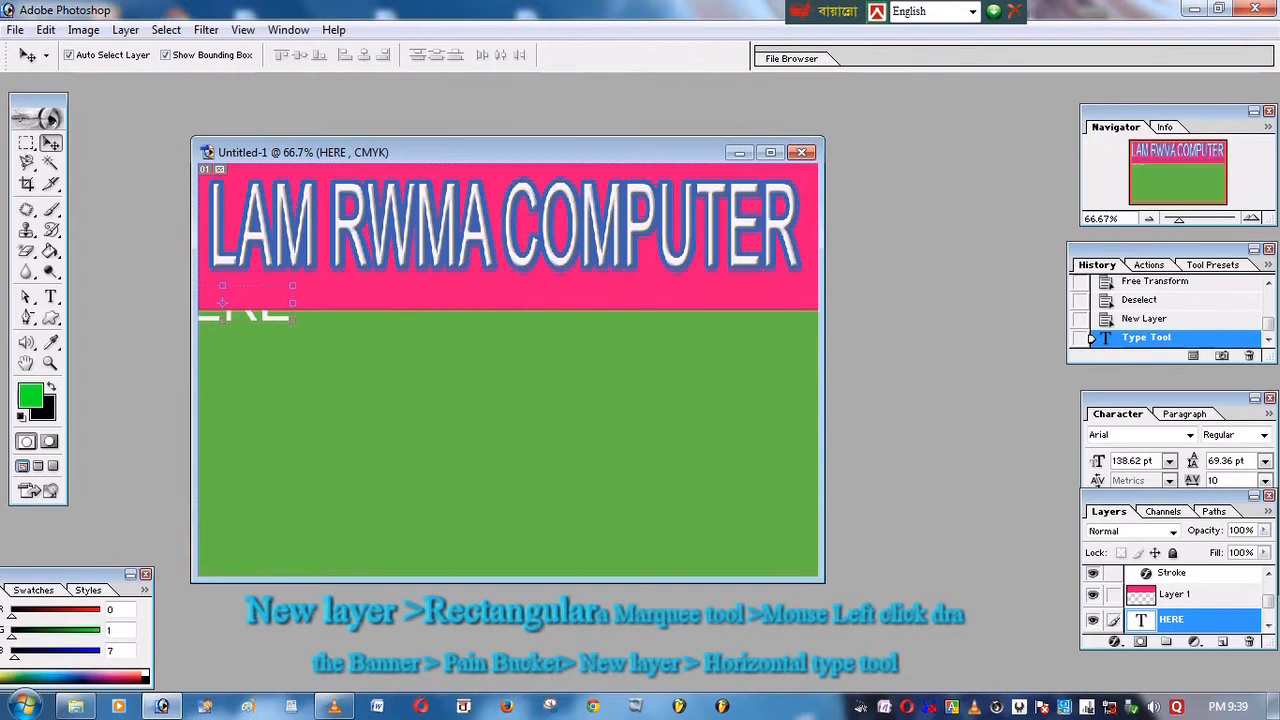
{"action": "mouse_move", "coordinate": [508, 292]}
{"action": "left_mouse_down"}
{"action": "mouse_move", "coordinate": [532, 324]}
{"action": "mouse_move", "coordinate": [506, 270]}
{"action": "left_mouse_up"}
{"action": "left_click_drag", "start_coordinate": [508, 216], "coordinate": [508, 236]}
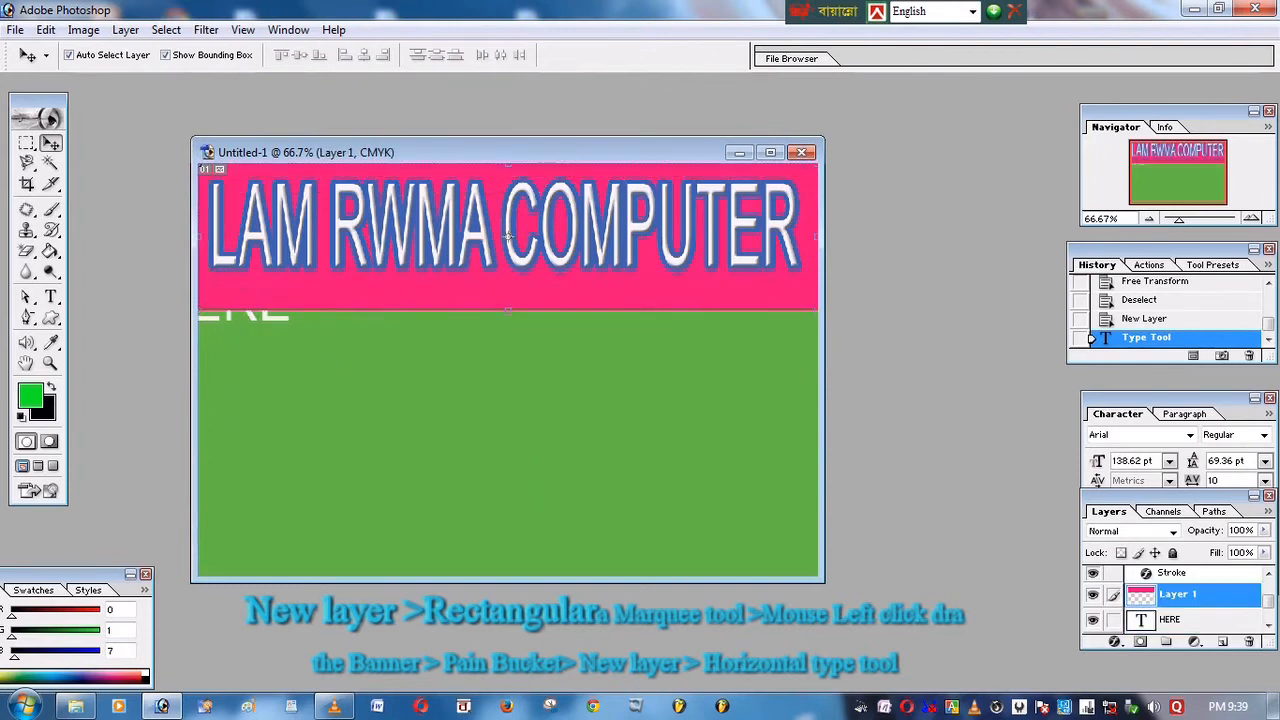
{"action": "left_click", "coordinate": [256, 368]}
{"action": "right_click", "coordinate": [256, 368]}
{"action": "left_click", "coordinate": [305, 380]}
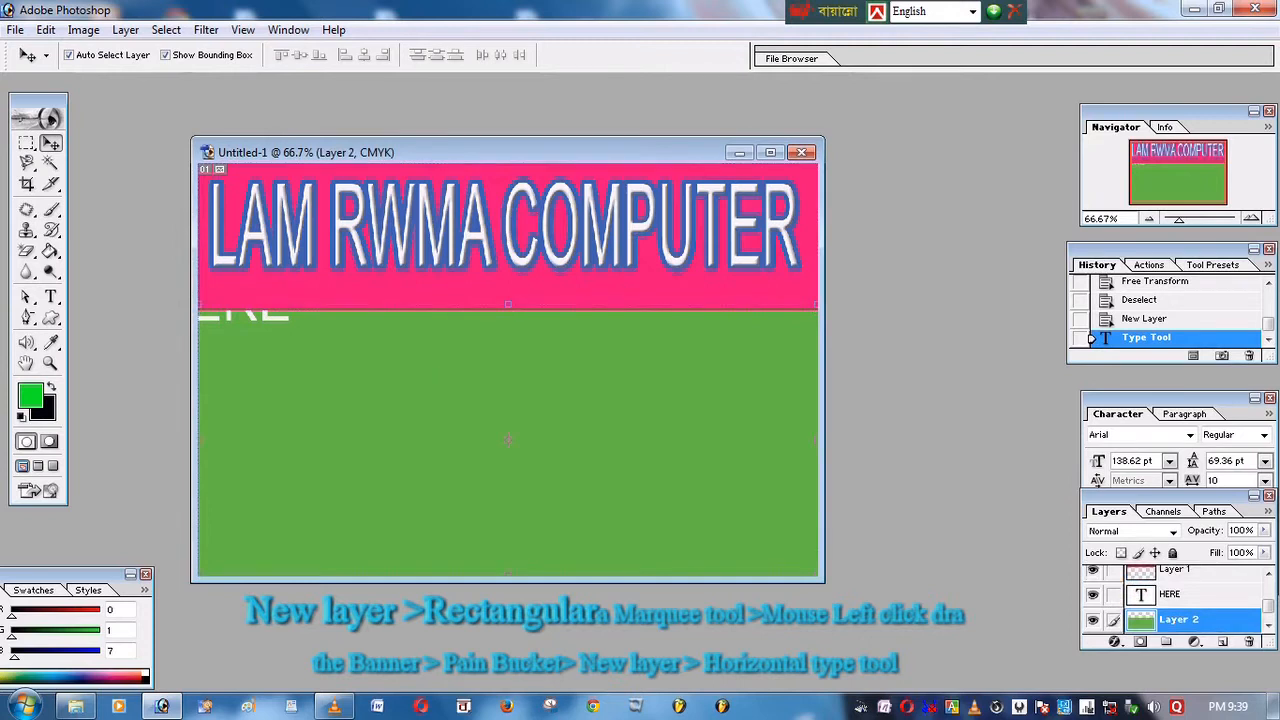
- Move the "HERE" text just below the pink band, scale it to 66.5% width and 71.1% height, and apply the transformation
{"action": "left_click_drag", "start_coordinate": [262, 315], "coordinate": [298, 352]}
{"action": "key", "text": "ctrl+t"}
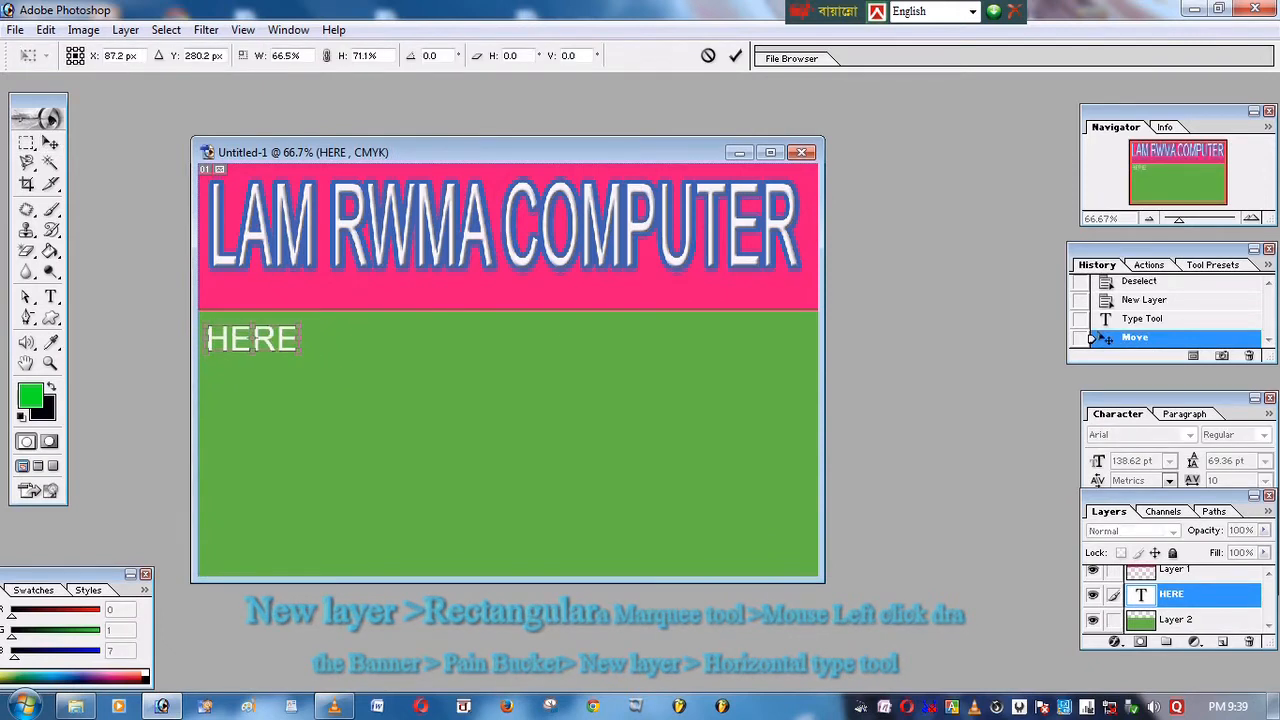
{"action": "left_click", "coordinate": [50, 143]}
{"action": "left_click", "coordinate": [551, 277]}
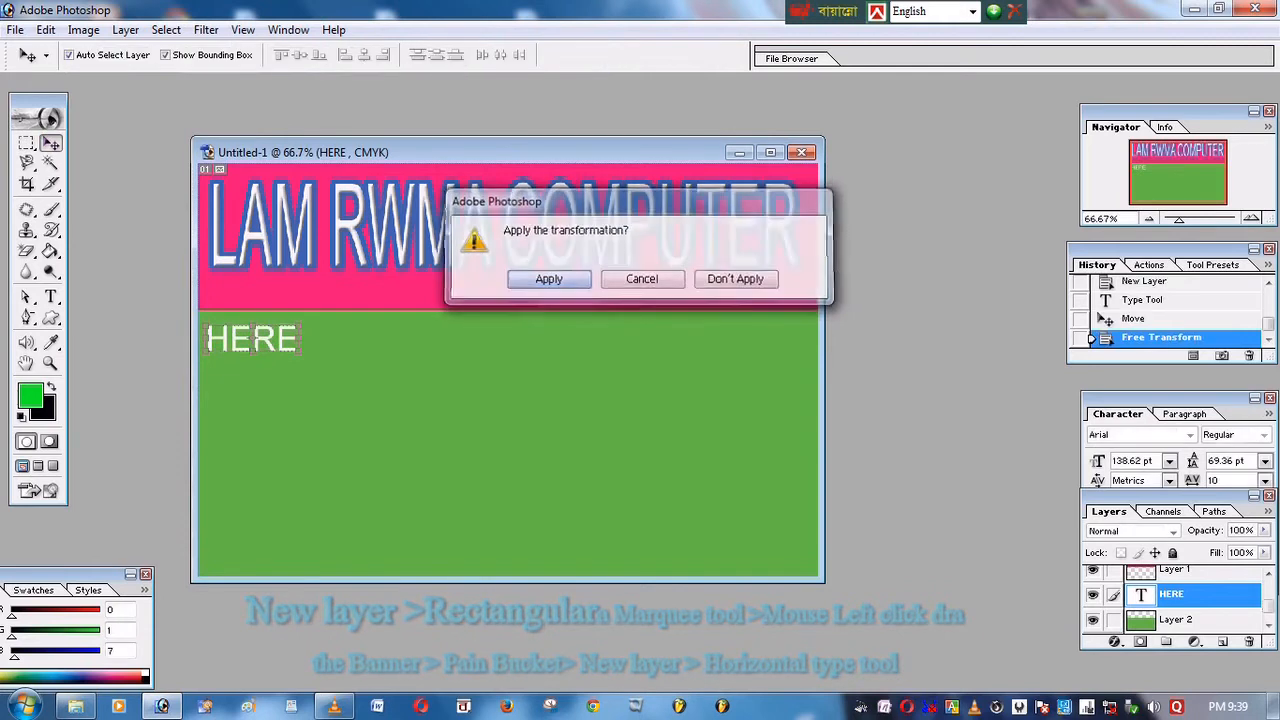
{"action": "left_click", "coordinate": [508, 440]}
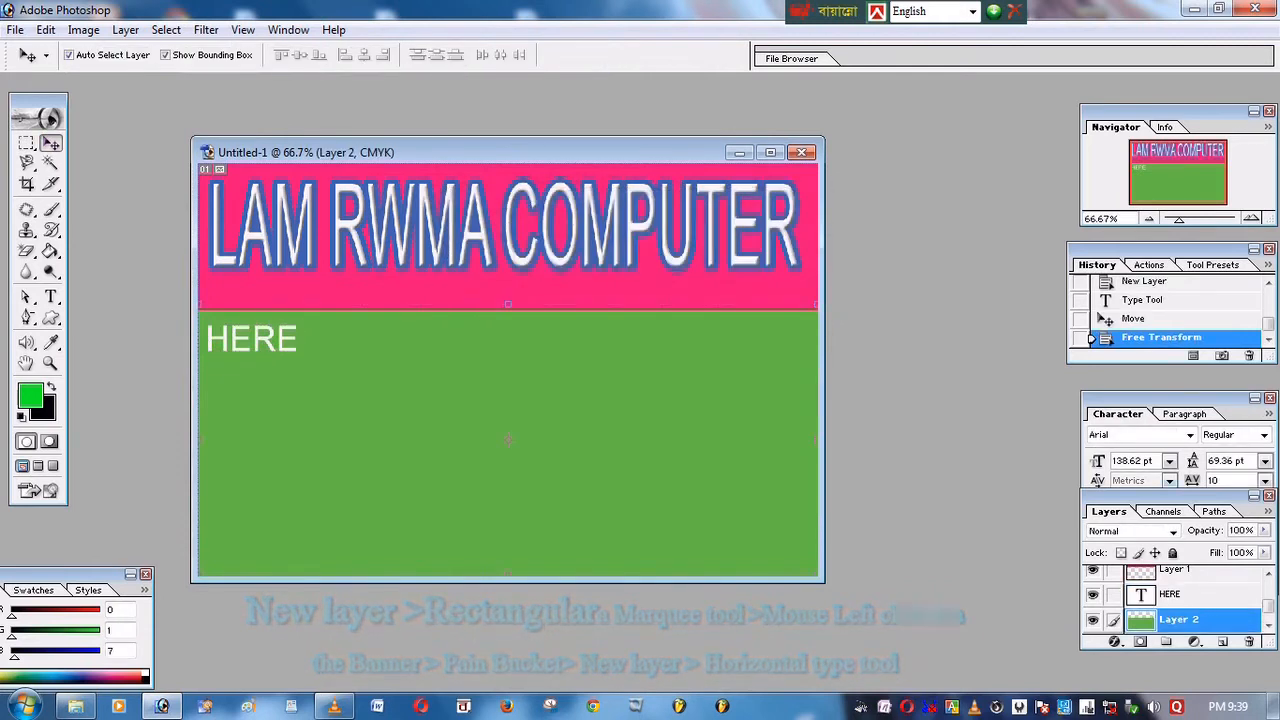
{"action": "left_click", "coordinate": [51, 296]}
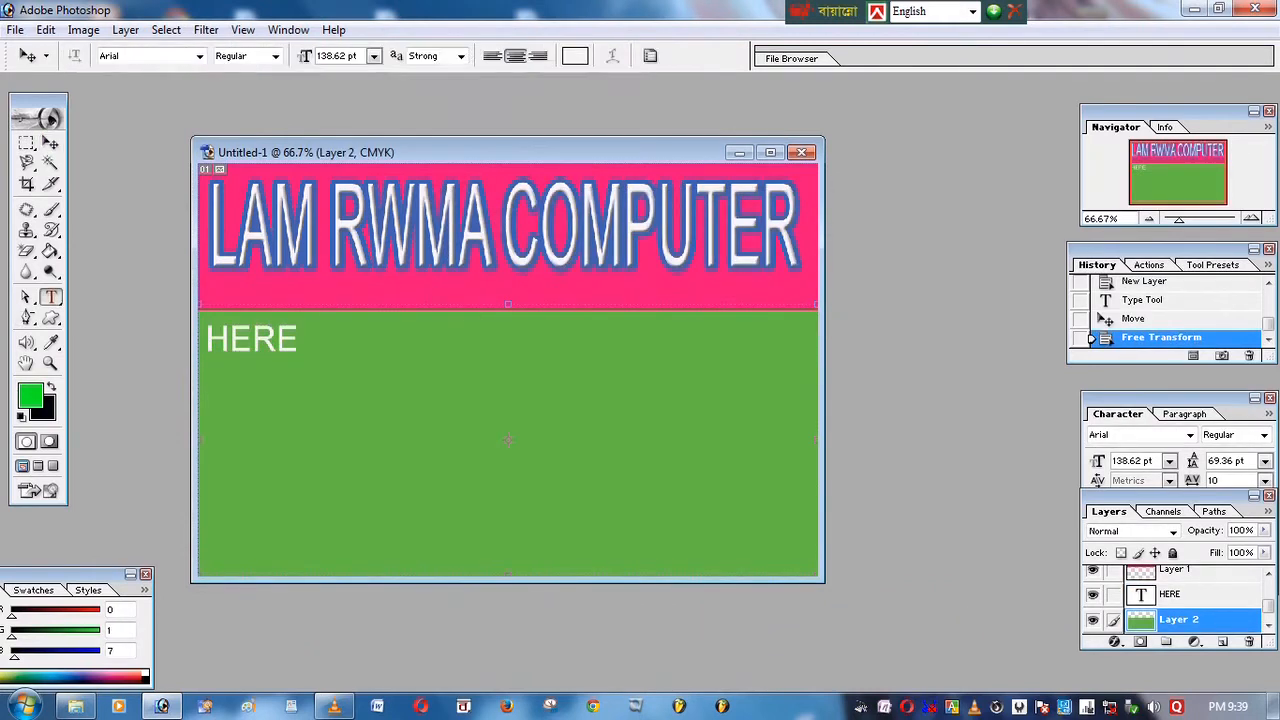
{"action": "left_click", "coordinate": [317, 230]}
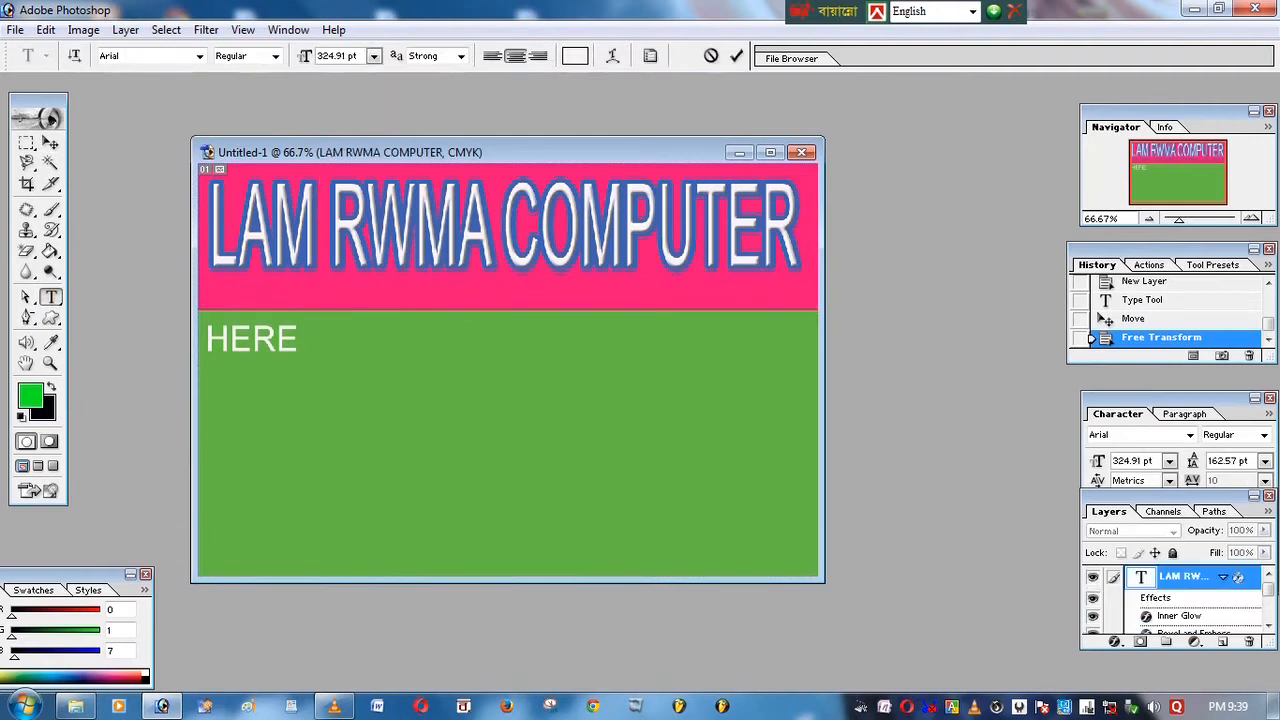
{"action": "left_click", "coordinate": [51, 143]}
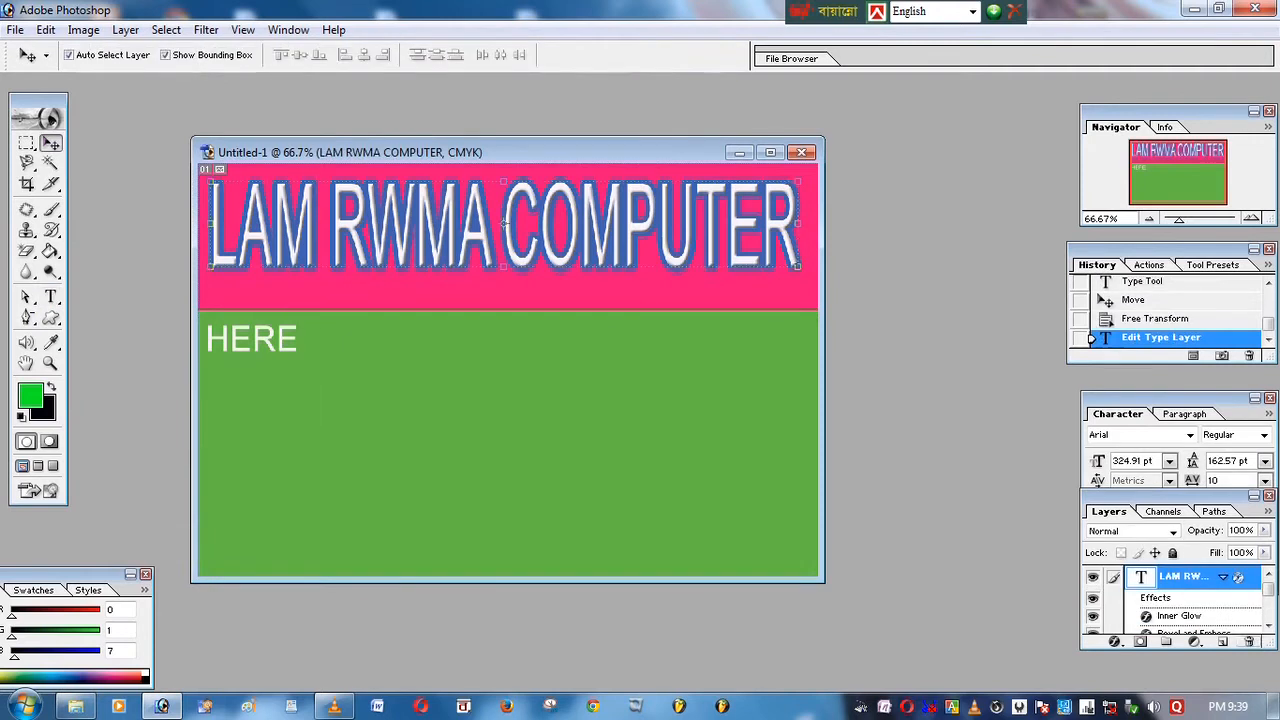
- Create a new layer above the title and start a horizontal text line on the green area
{"action": "left_click", "coordinate": [1222, 641]}
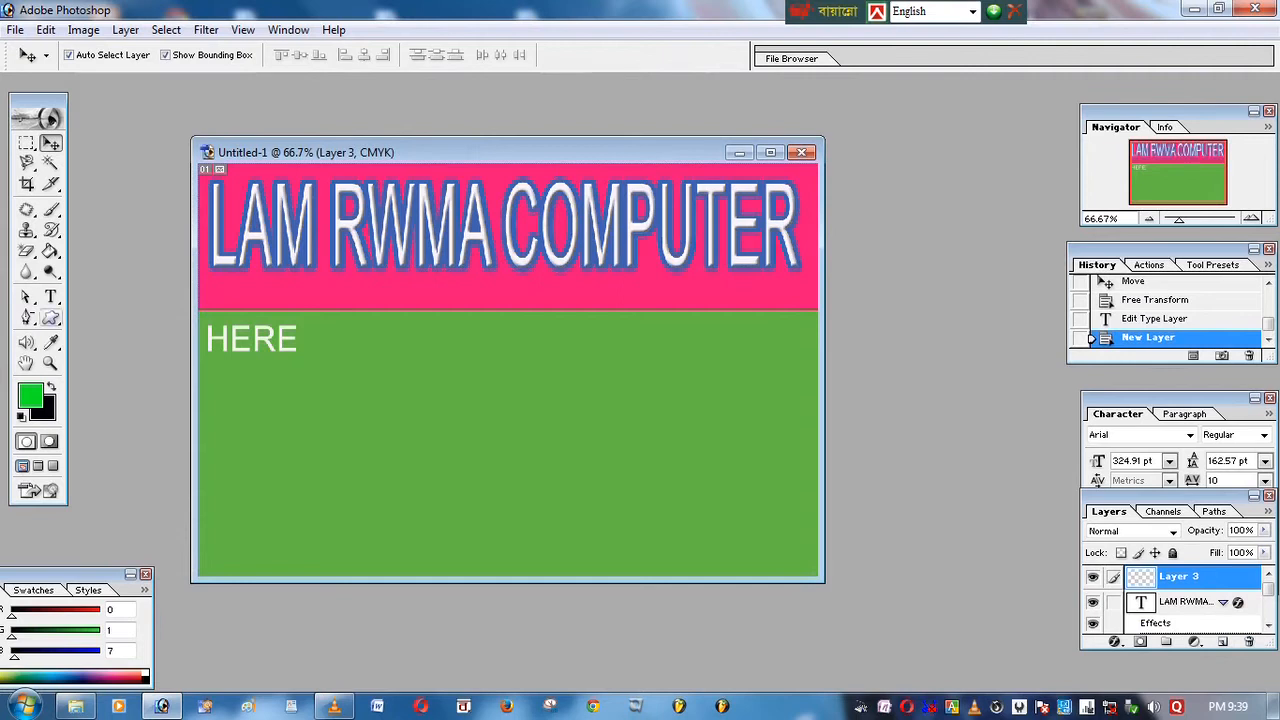
{"action": "left_click", "coordinate": [51, 296]}
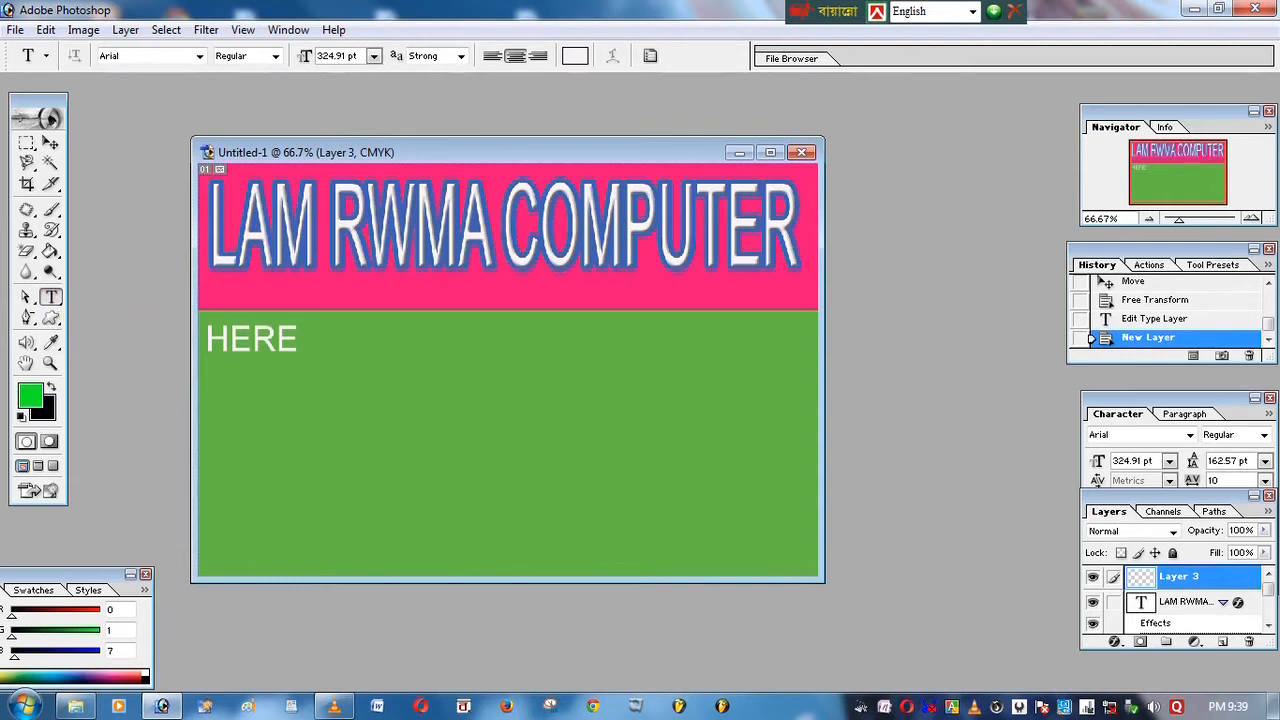
{"action": "left_click", "coordinate": [305, 500]}
{"action": "type", "text": "1"}
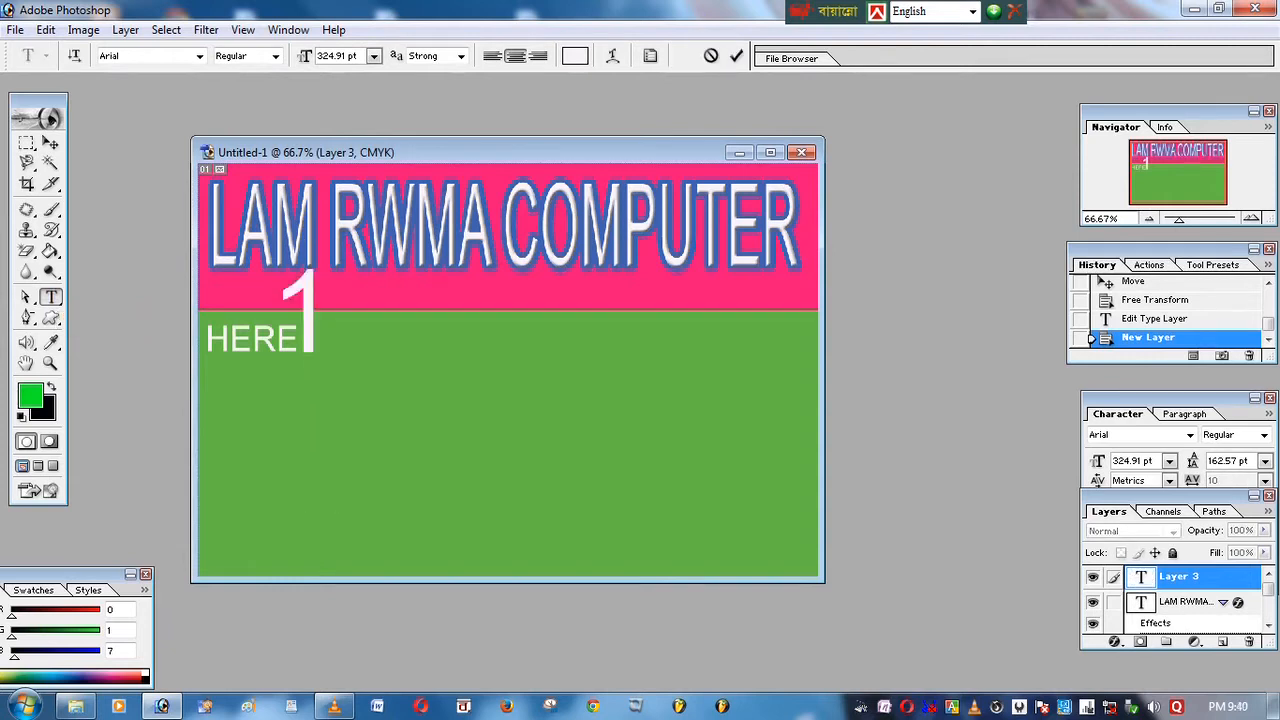
{"action": "type", "text": " ."}
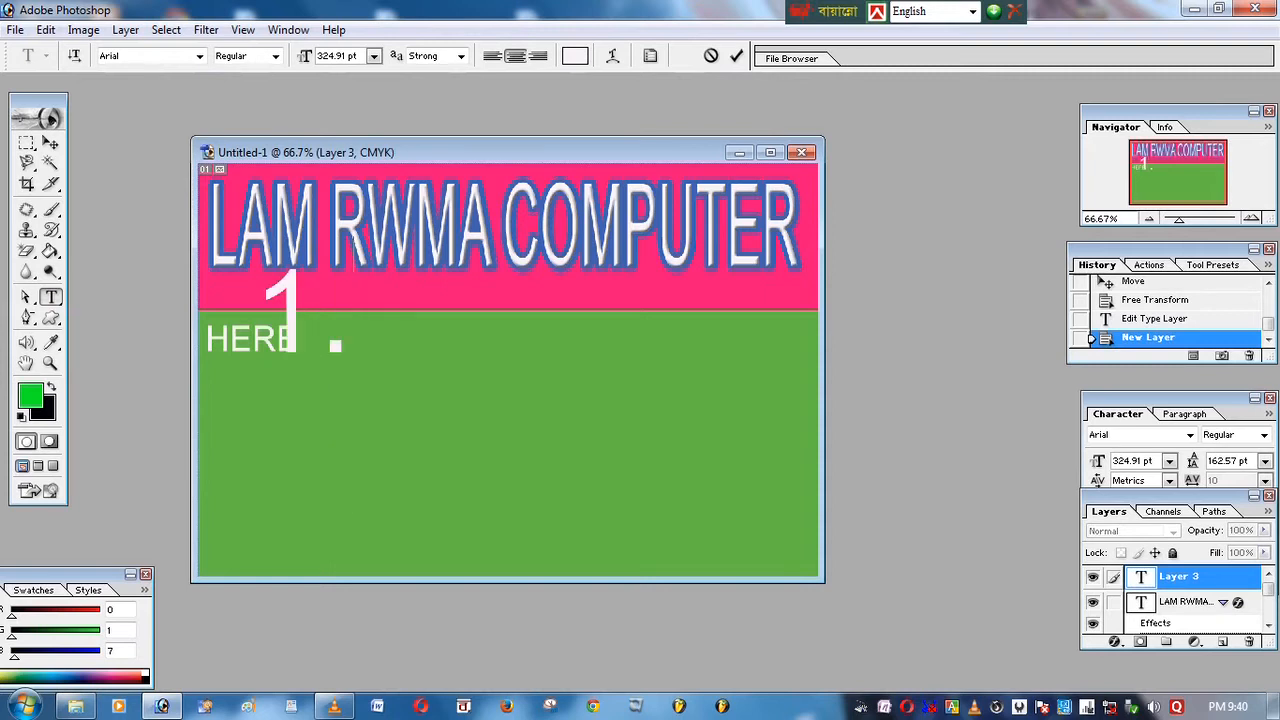
{"action": "type", "text": "xE"}
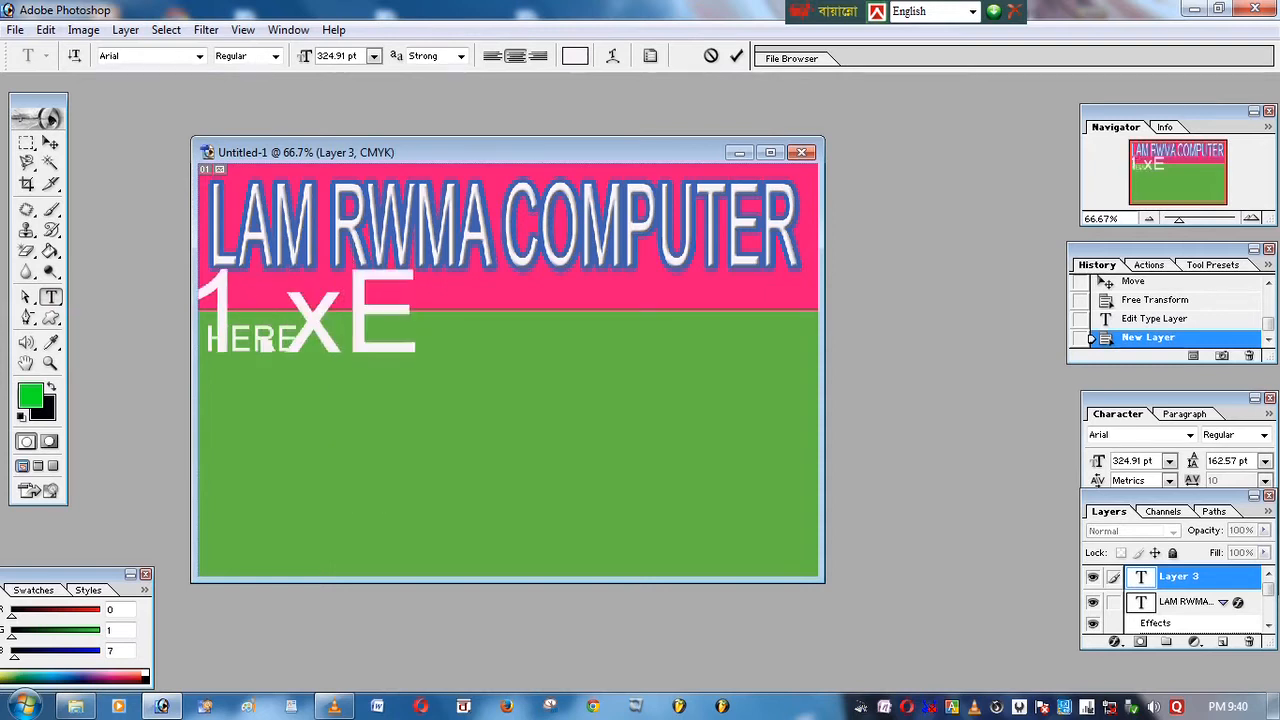
{"action": "key", "text": "BackSpace"}
{"action": "key", "text": "BackSpace"}
{"action": "key", "text": "BackSpace"}
{"action": "key", "text": "BackSpace"}
{"action": "key", "text": "BackSpace"}
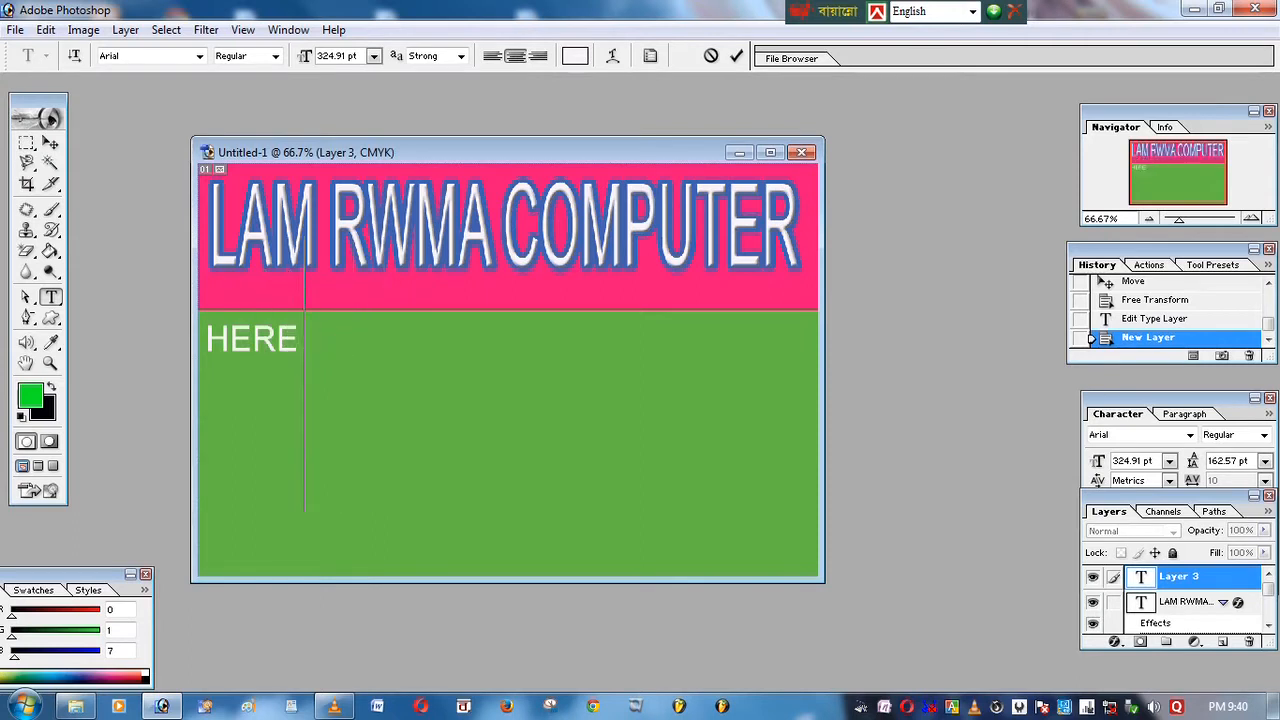
- Enter "1.Xerox" as the first list item in the new text line
{"action": "type", "text": "1"}
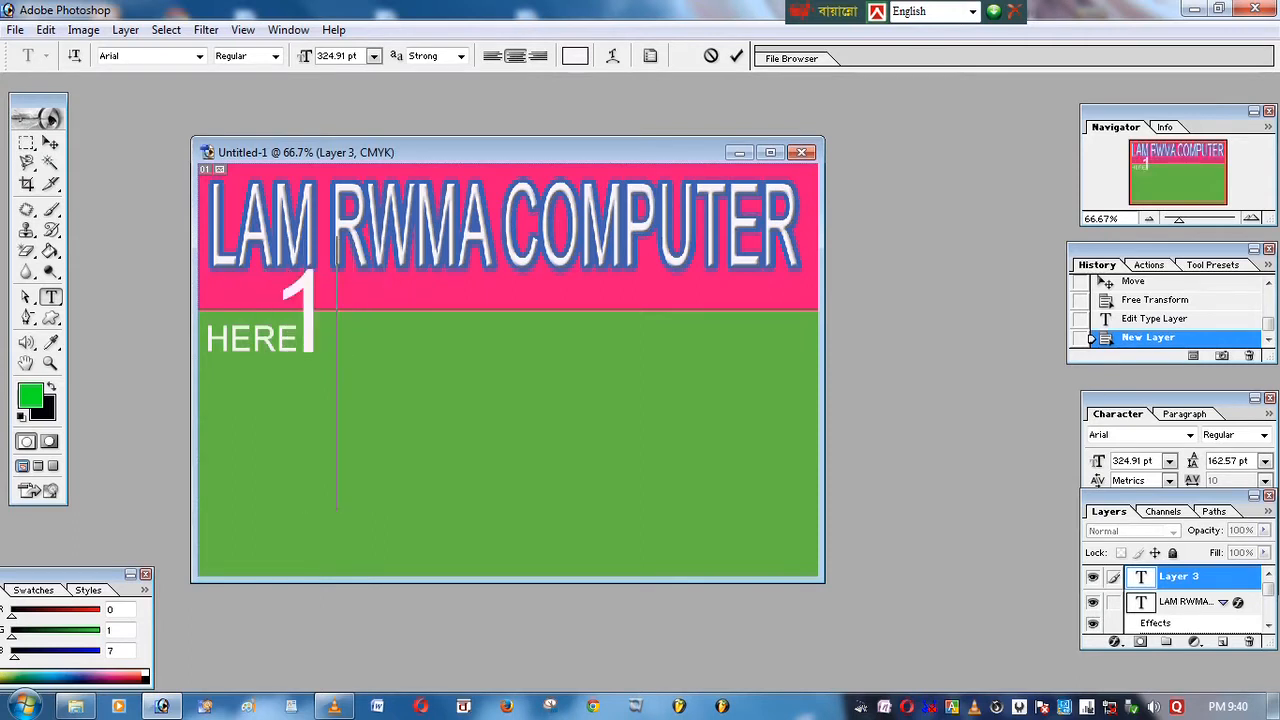
{"action": "type", "text": " ."}
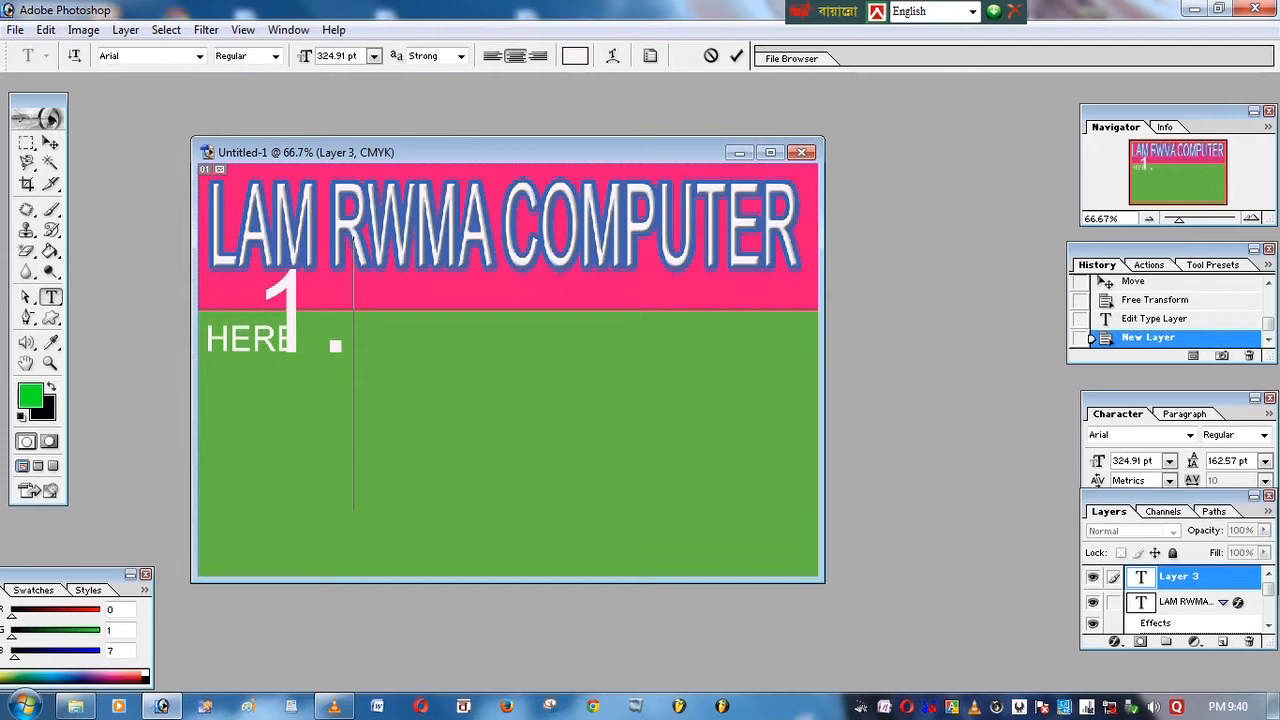
{"action": "type", "text": "Xe"}
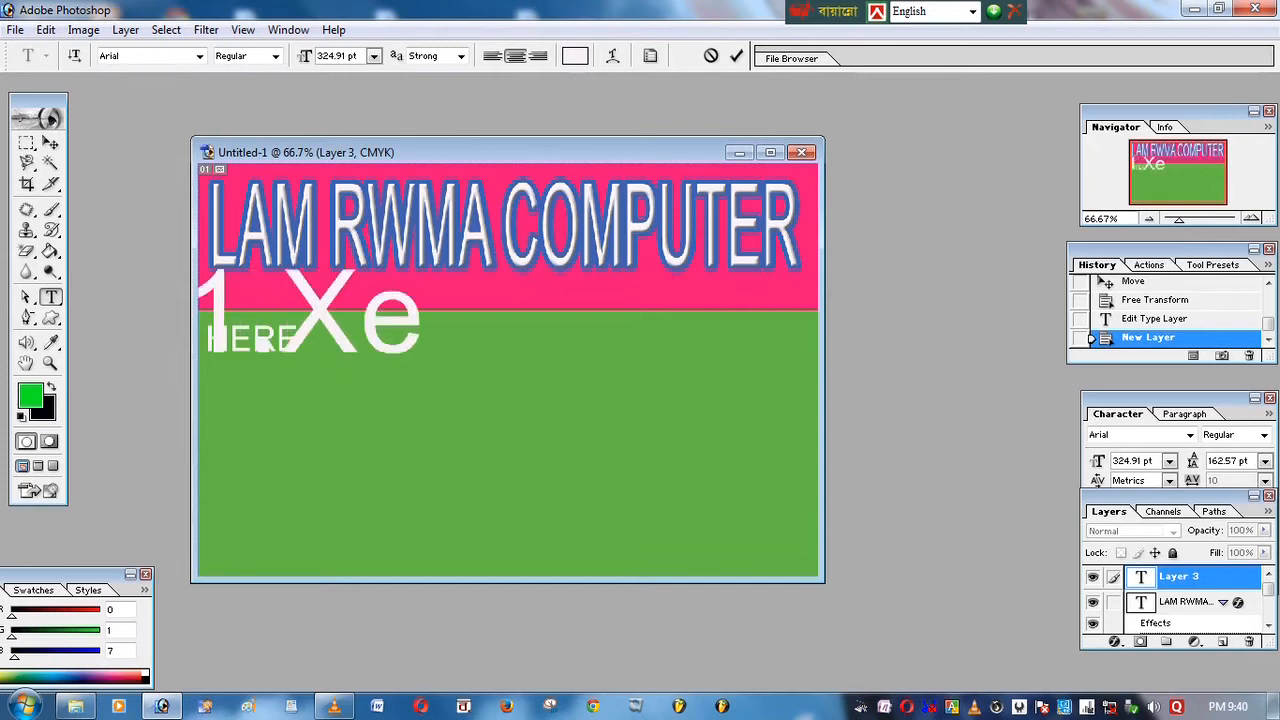
{"action": "type", "text": "ro"}
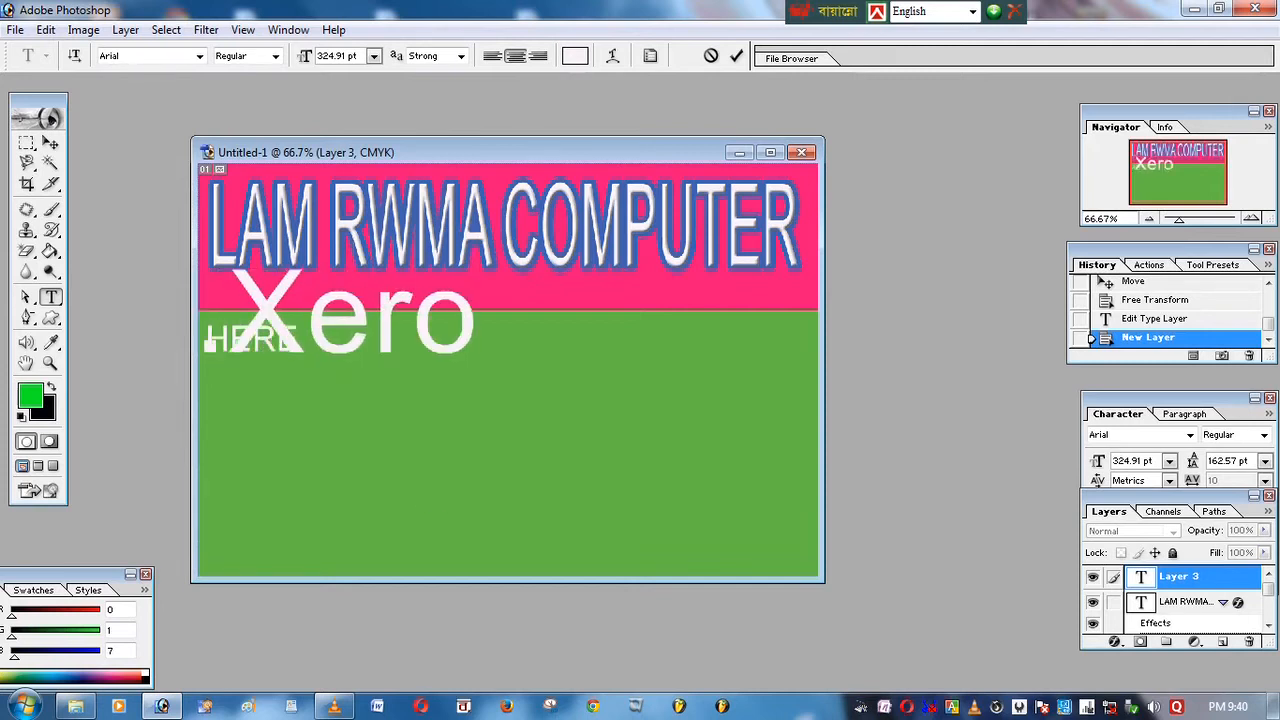
{"action": "type", "text": "x"}
- Scale the "1.Xerox" text to 39.7% width and 58.0% height, apply the transformation, and place it just below "HERE"
{"action": "left_click", "coordinate": [50, 143]}
{"action": "left_click_drag", "start_coordinate": [350, 320], "coordinate": [487, 462]}
{"action": "left_click_drag", "start_coordinate": [642, 411], "coordinate": [398, 444]}
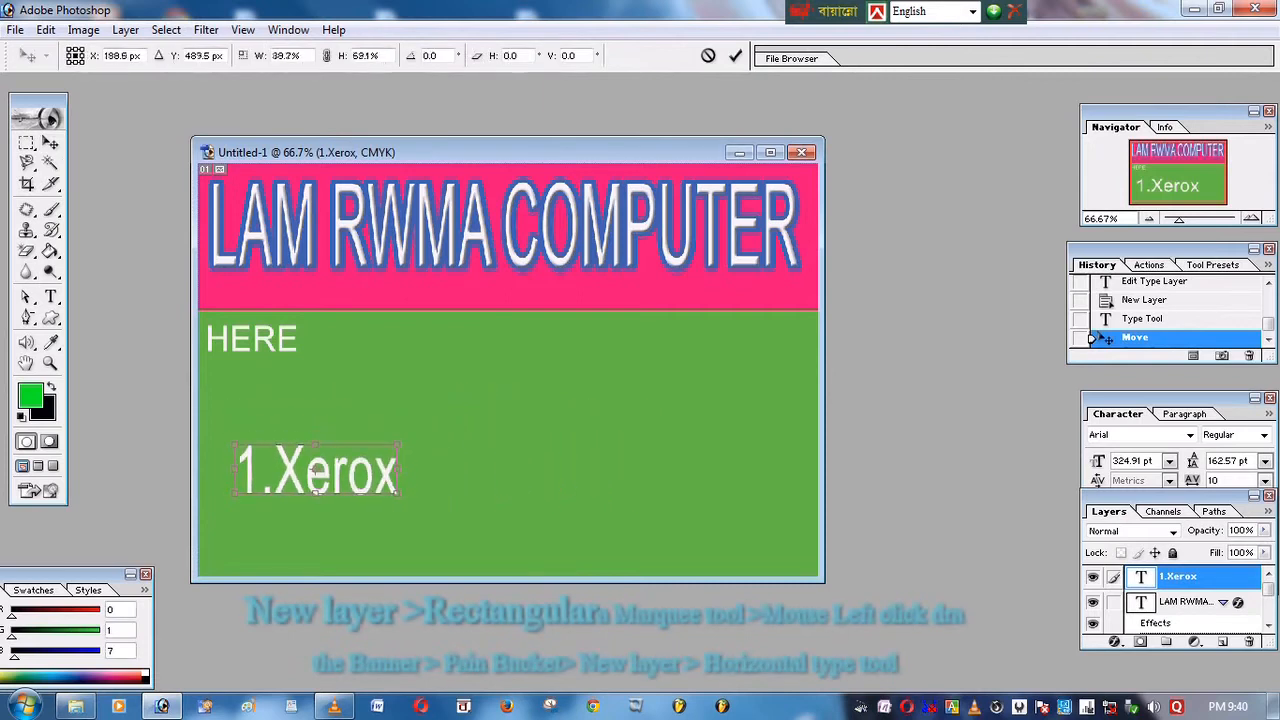
{"action": "left_click", "coordinate": [50, 143]}
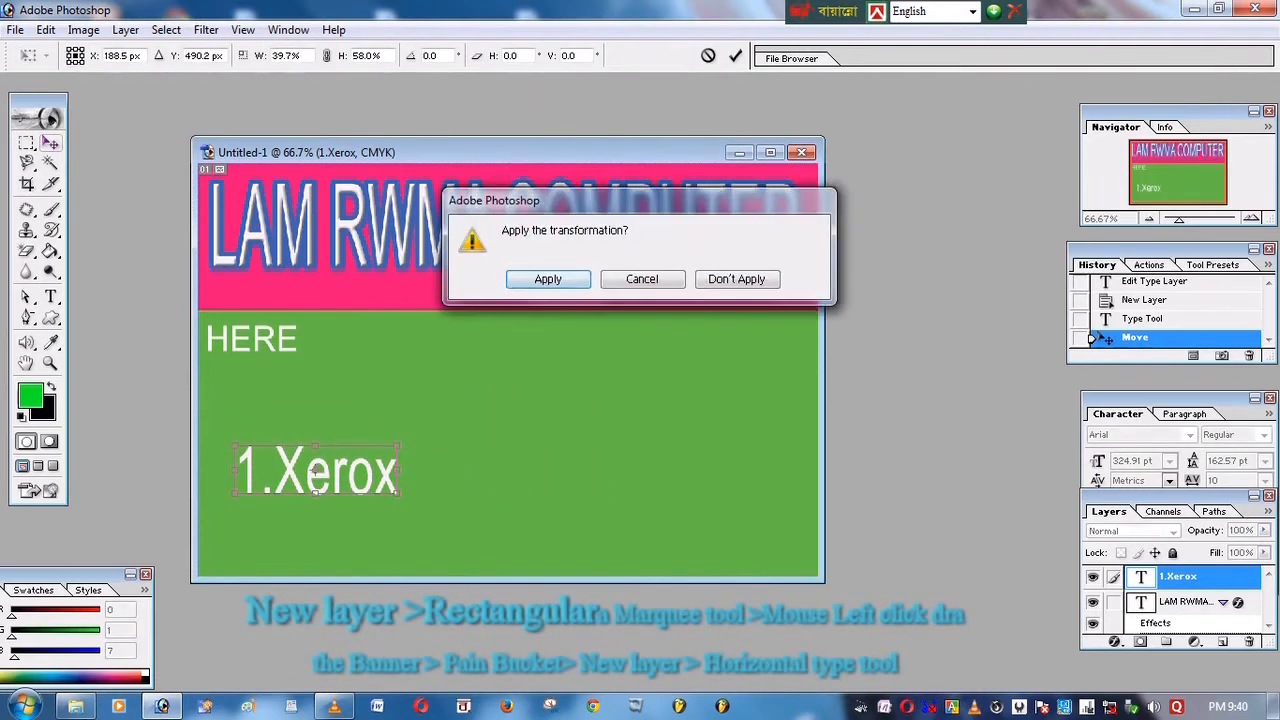
{"action": "key", "text": "Return"}
{"action": "left_click_drag", "start_coordinate": [314, 470], "coordinate": [313, 412]}
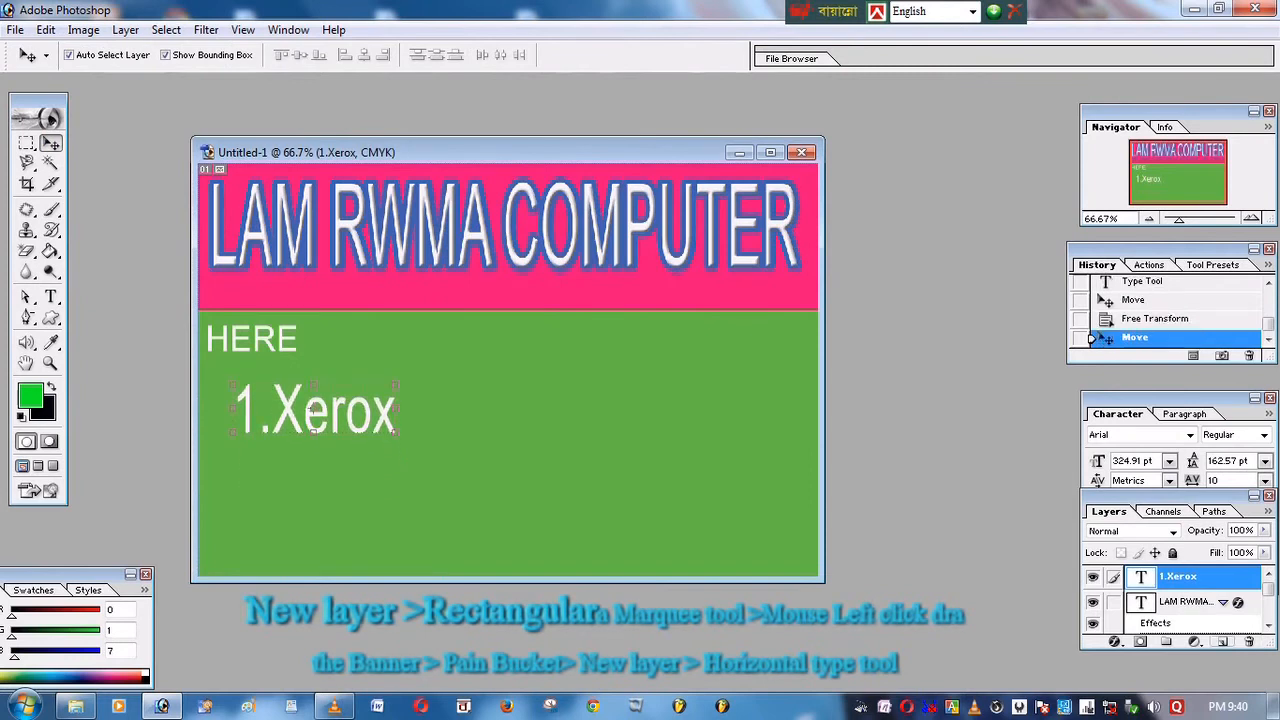
- Create a new layer and enter "2.Lammination" as the second list item in horizontal text
{"action": "left_click", "coordinate": [1222, 641]}
{"action": "key", "text": "t"}
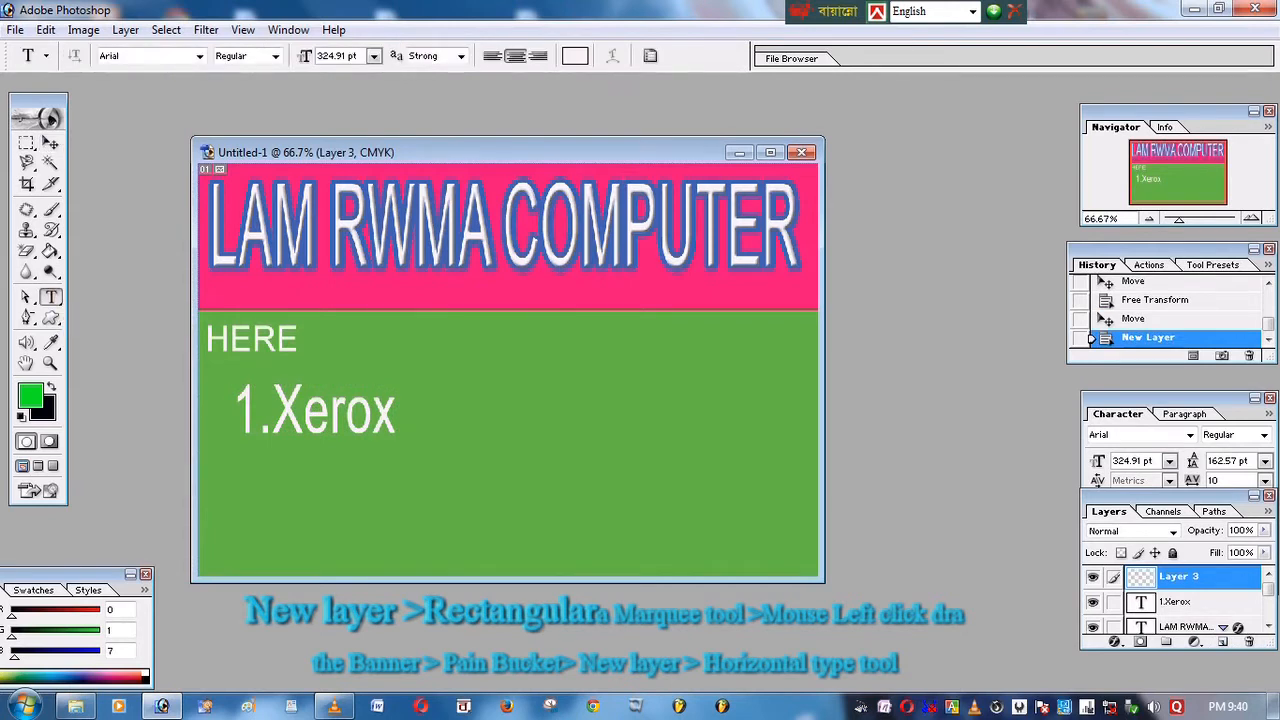
{"action": "left_click", "coordinate": [491, 330]}
{"action": "type", "text": "2."}
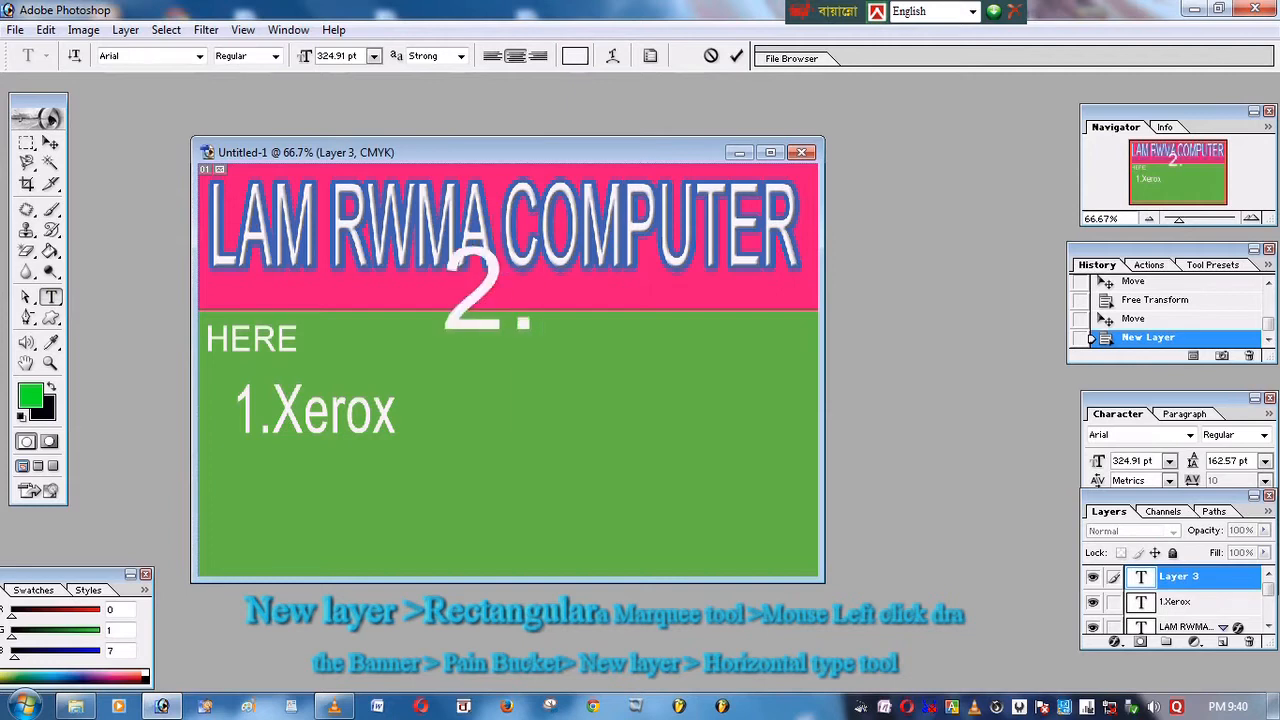
{"action": "type", "text": "L"}
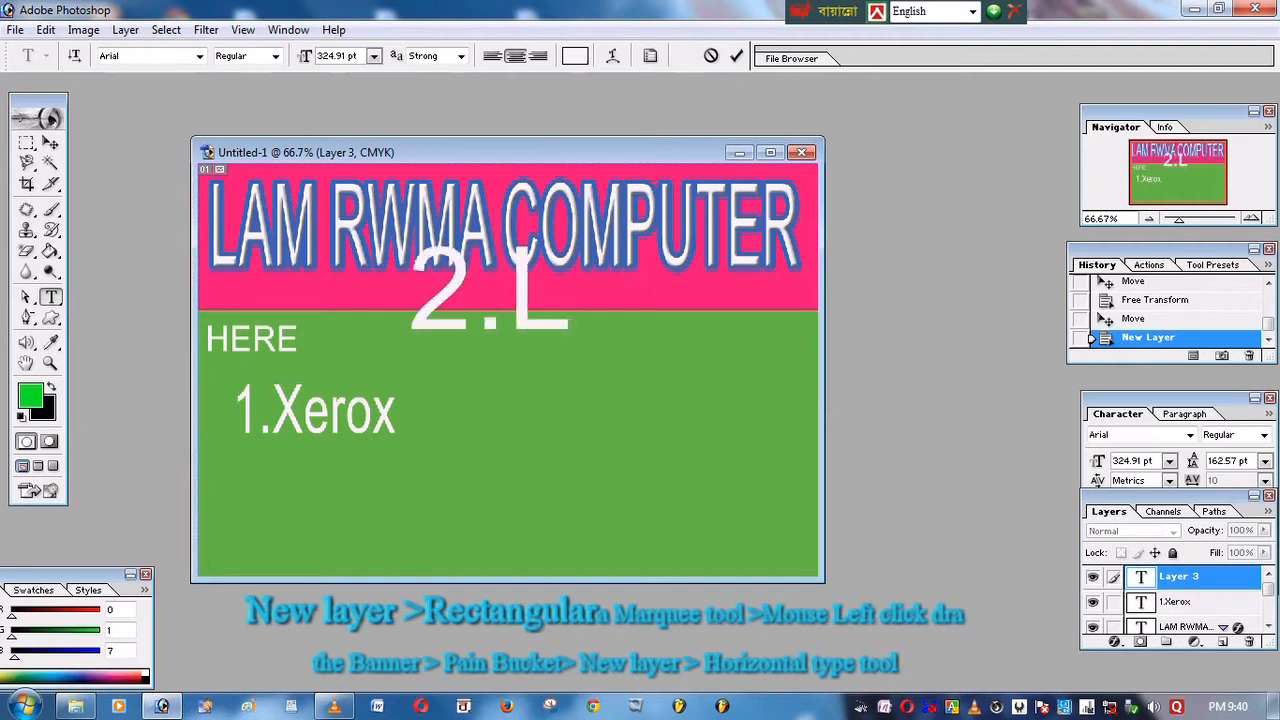
{"action": "type", "text": "amm"}
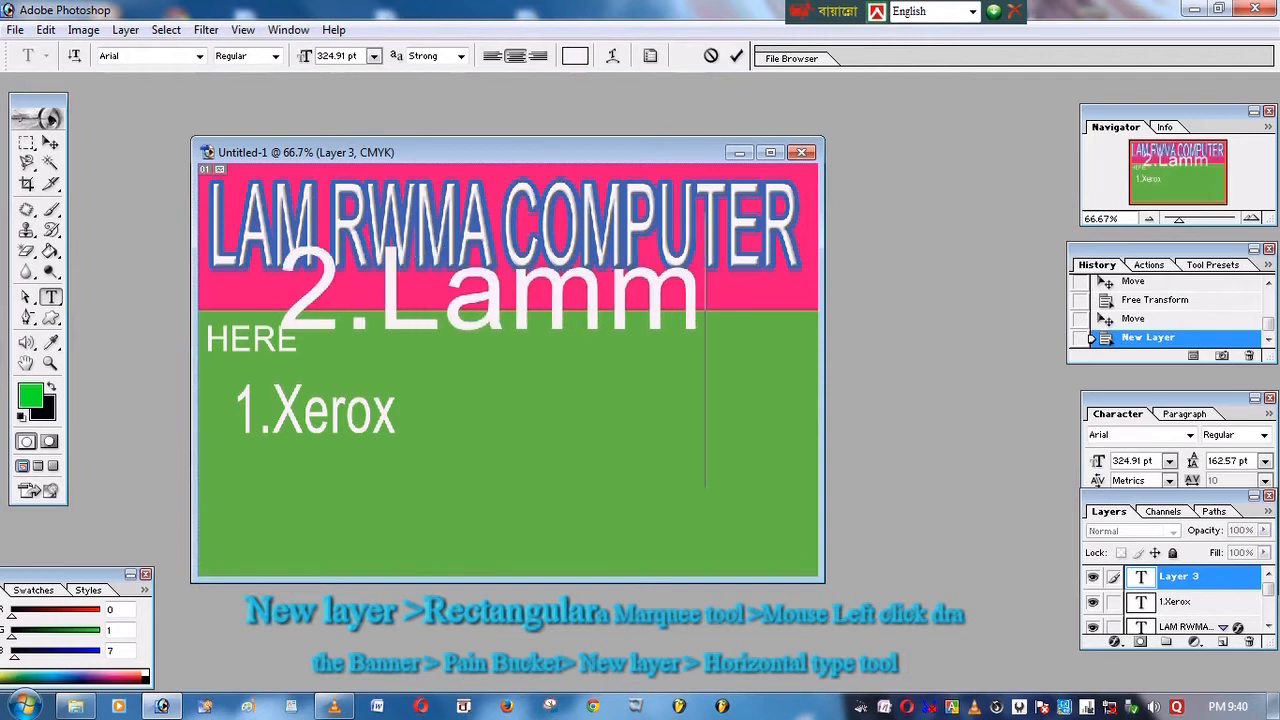
{"action": "type", "text": "inat"}
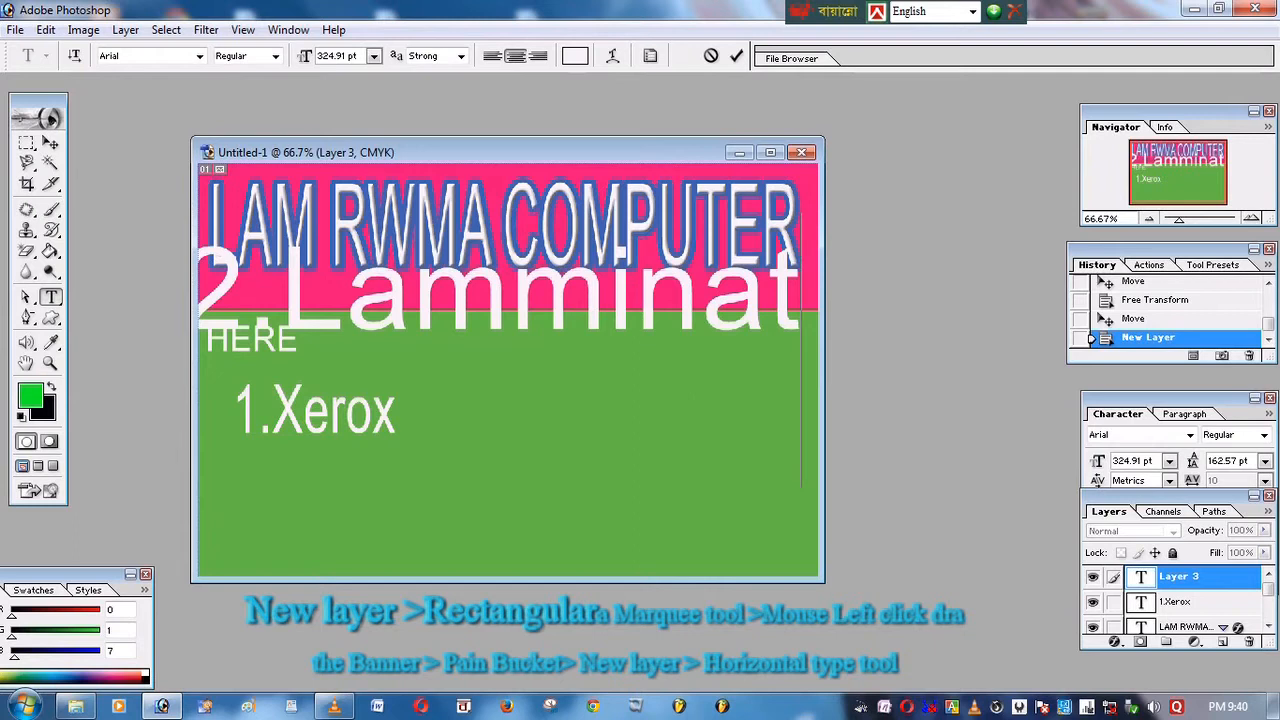
{"action": "type", "text": "io"}
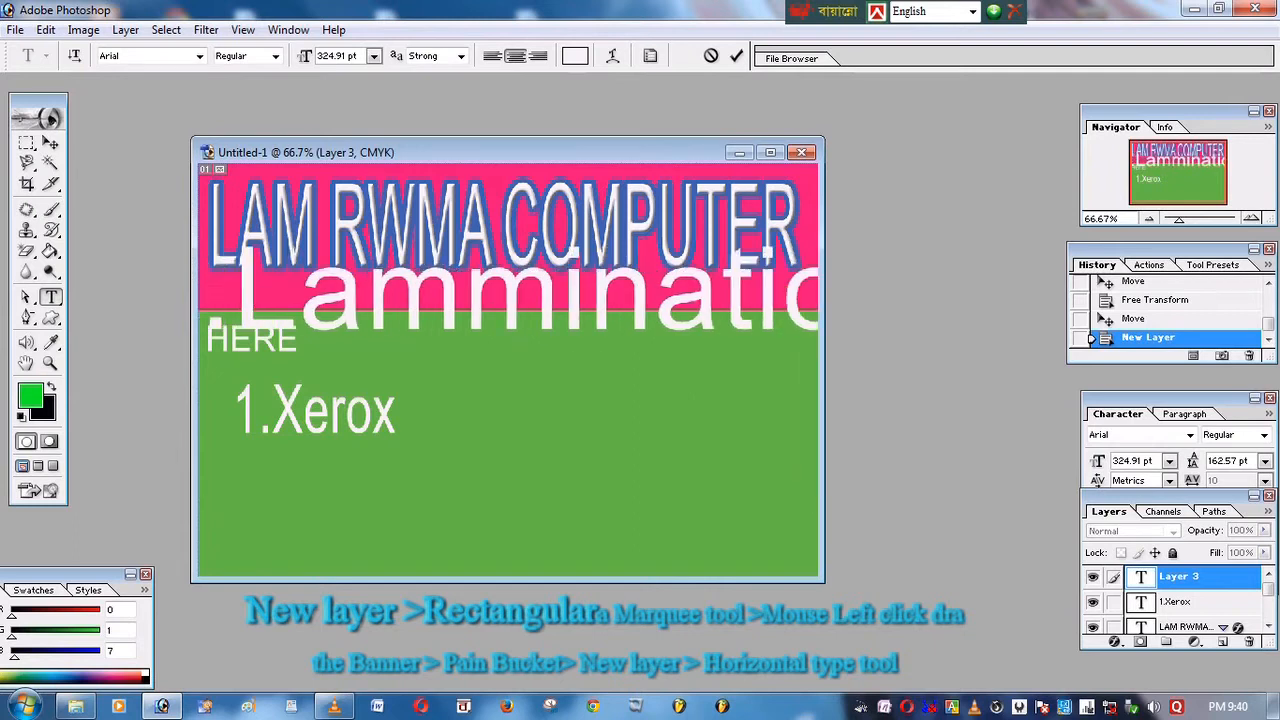
{"action": "type", "text": "n"}
{"action": "key", "text": "BackSpace"}
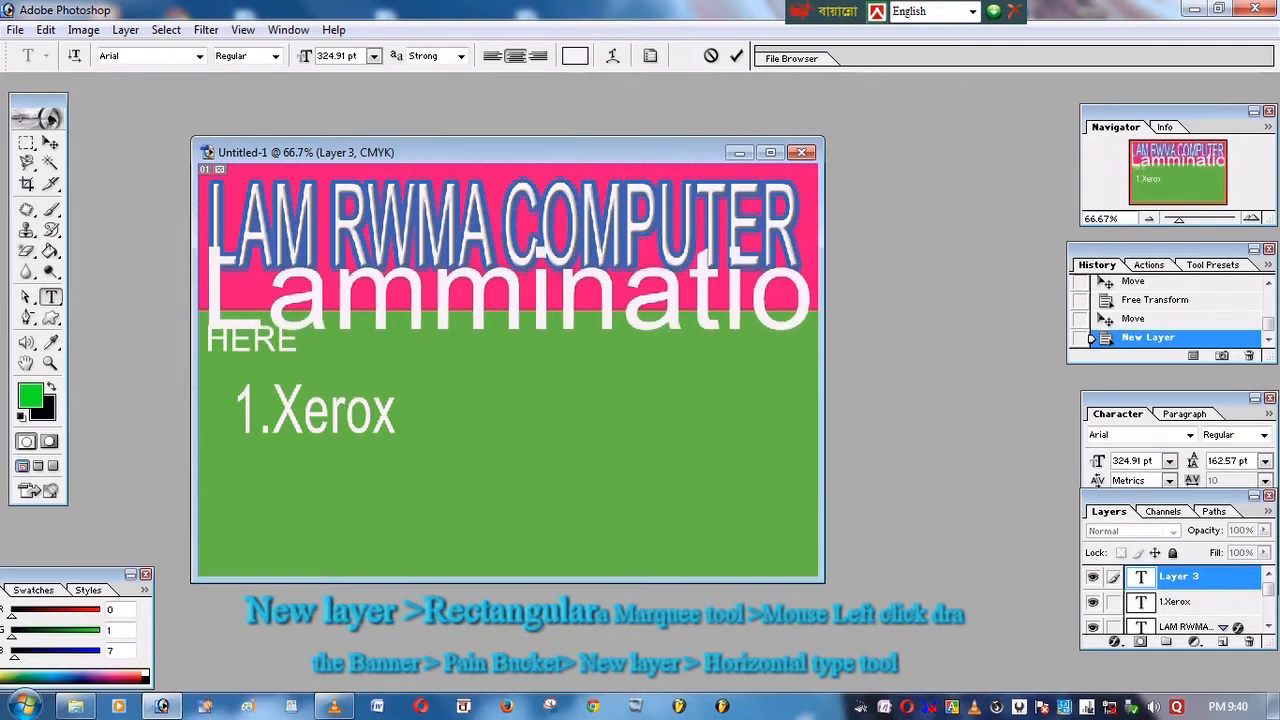
- Move "2.Lammination" below "1.Xerox" and shrink it to fit, ending with a transformation of 76.8% width and 94.8% height
{"action": "left_click", "coordinate": [50, 143]}
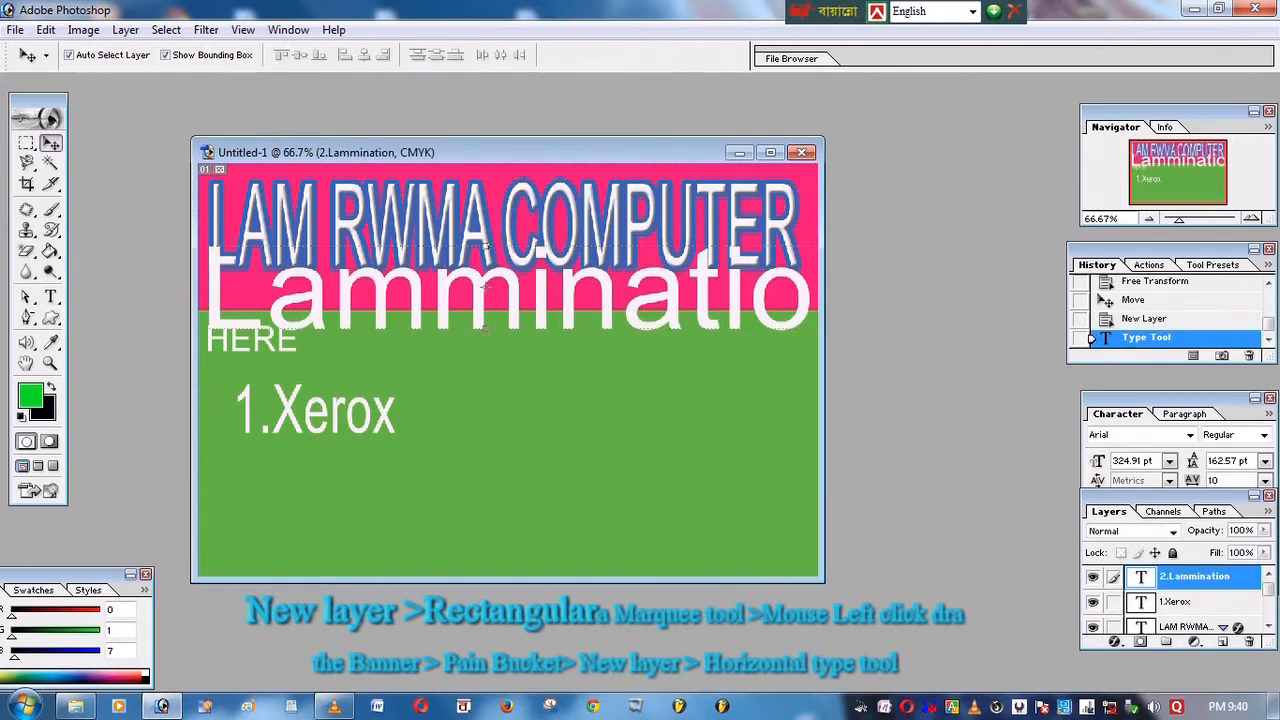
{"action": "left_click_drag", "start_coordinate": [485, 287], "coordinate": [673, 351]}
{"action": "left_click_drag", "start_coordinate": [300, 311], "coordinate": [600, 350]}
{"action": "left_click_drag", "start_coordinate": [700, 372], "coordinate": [428, 372]}
{"action": "left_click_drag", "start_coordinate": [792, 352], "coordinate": [436, 494]}
{"action": "left_click", "coordinate": [50, 143]}
{"action": "left_click", "coordinate": [548, 279]}
{"action": "left_click", "coordinate": [50, 143]}
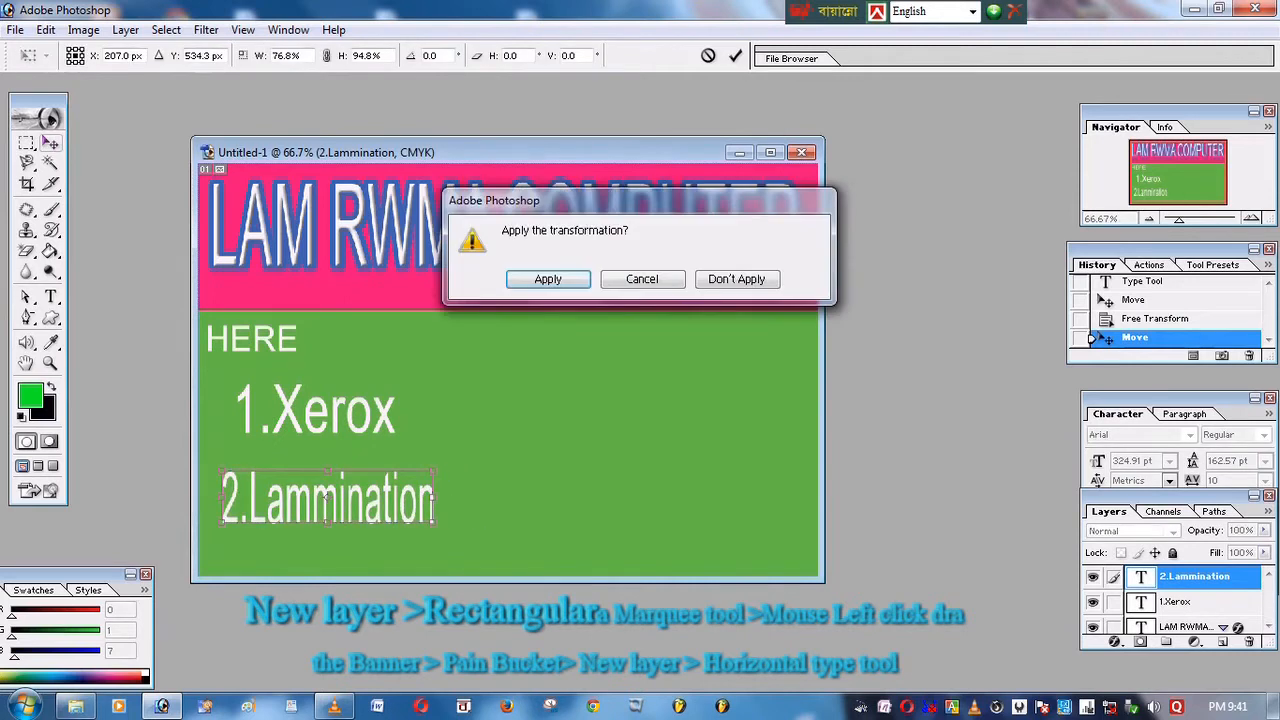
{"action": "key", "text": "Return"}
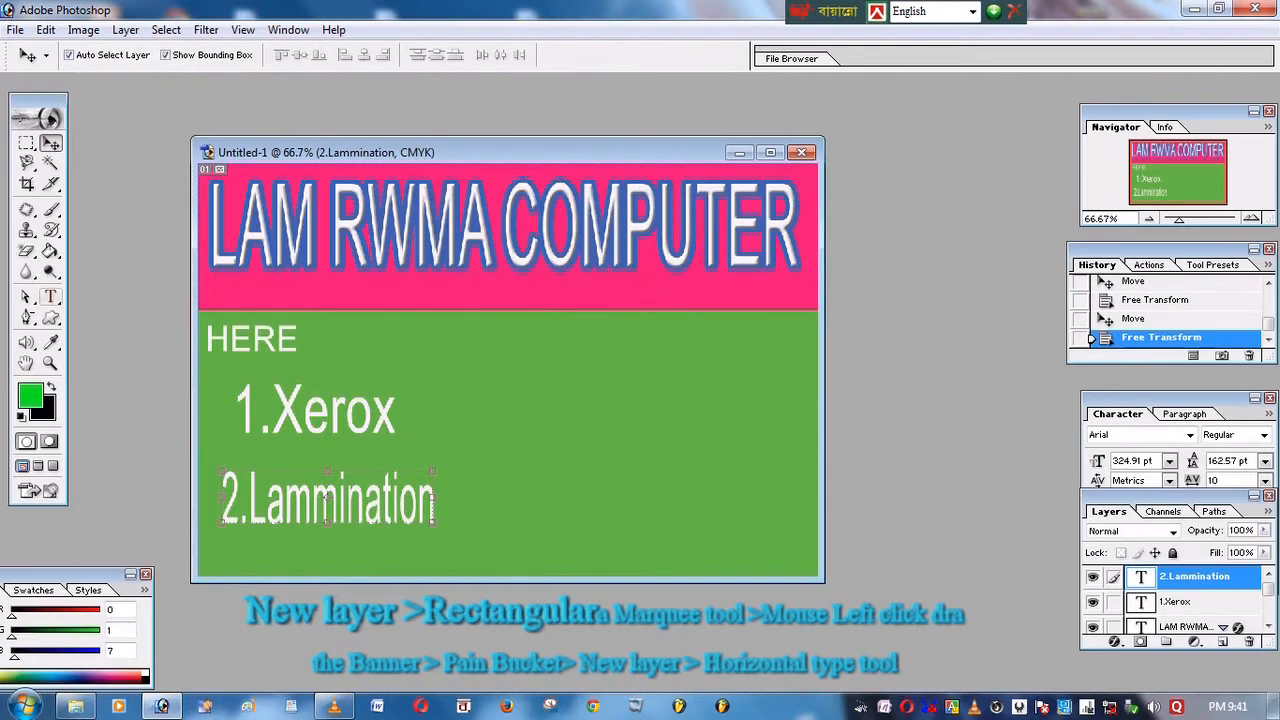
- Create a new layer and enter "3.Photo & Print" as the third list item in horizontal text
{"action": "key", "text": "t"}
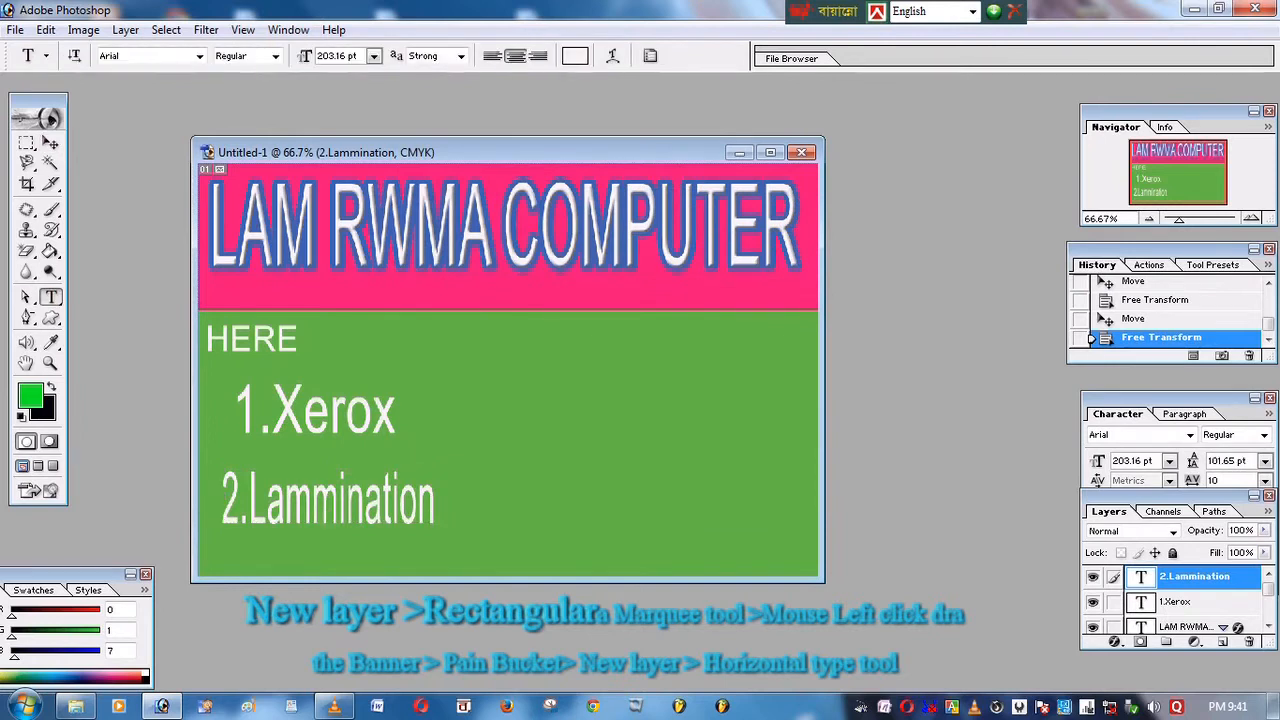
{"action": "left_click", "coordinate": [1222, 641]}
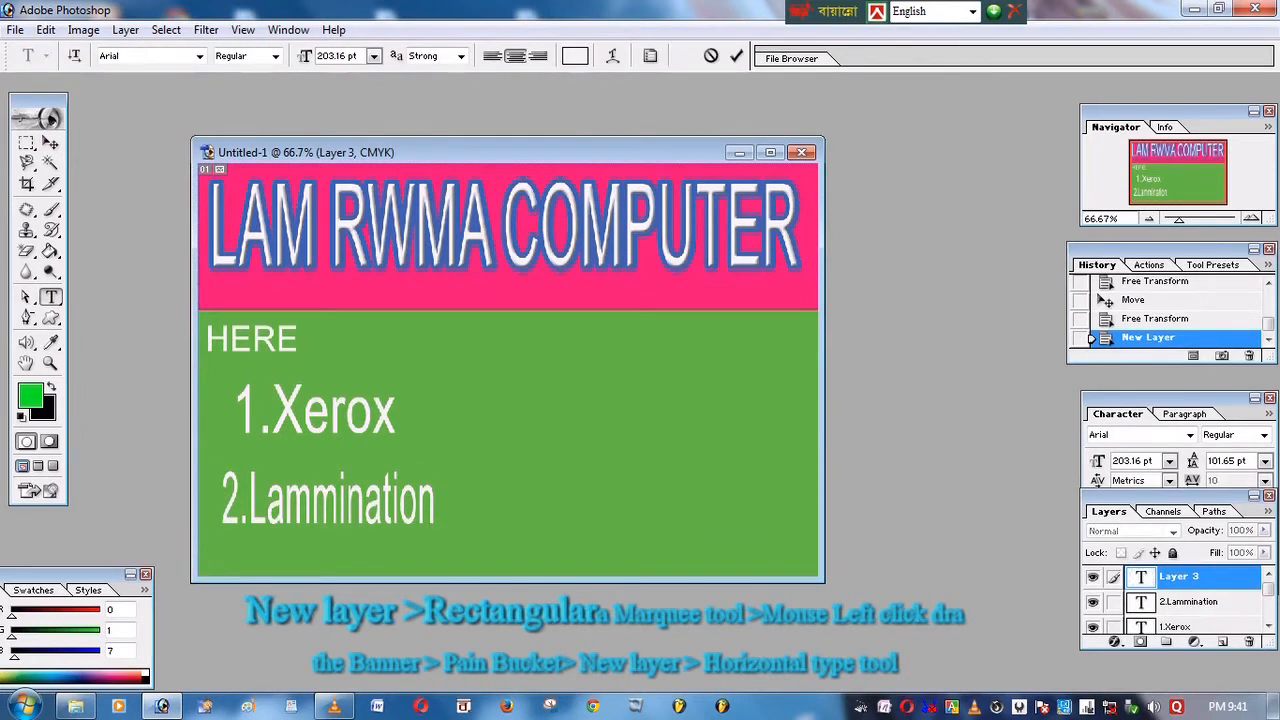
{"action": "left_click", "coordinate": [493, 318]}
{"action": "type", "text": "3"}
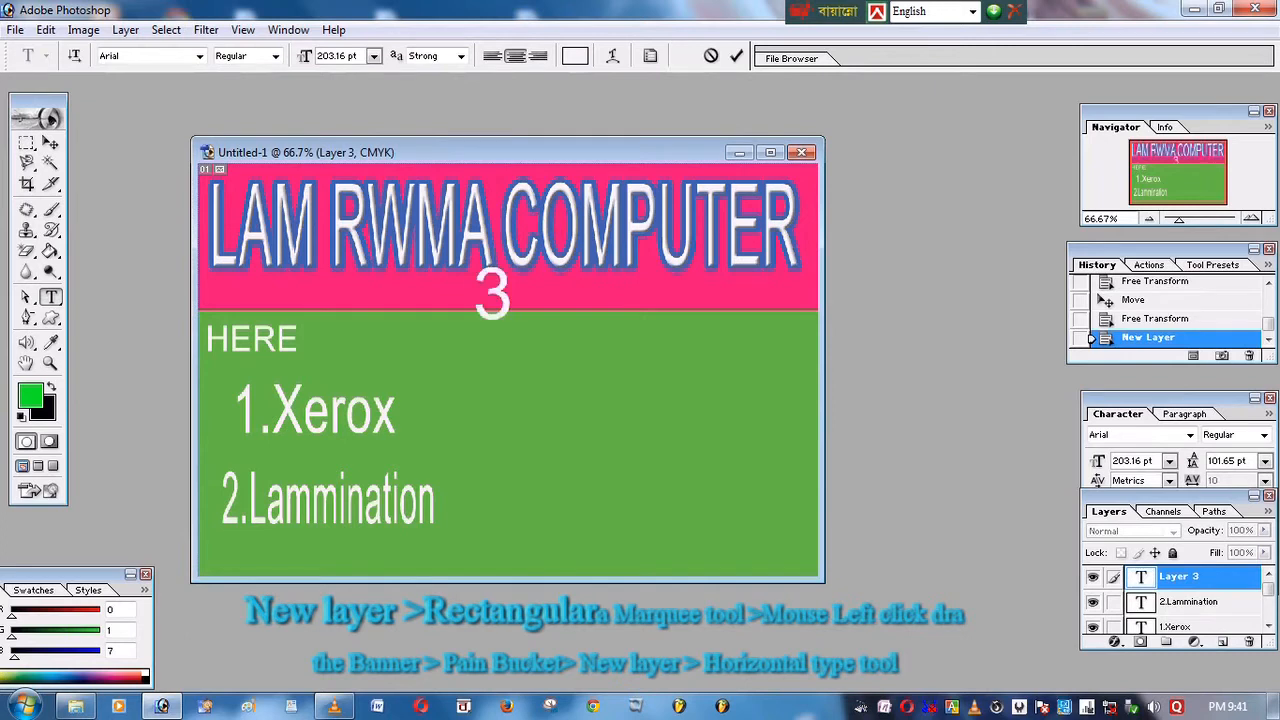
{"action": "type", "text": "."}
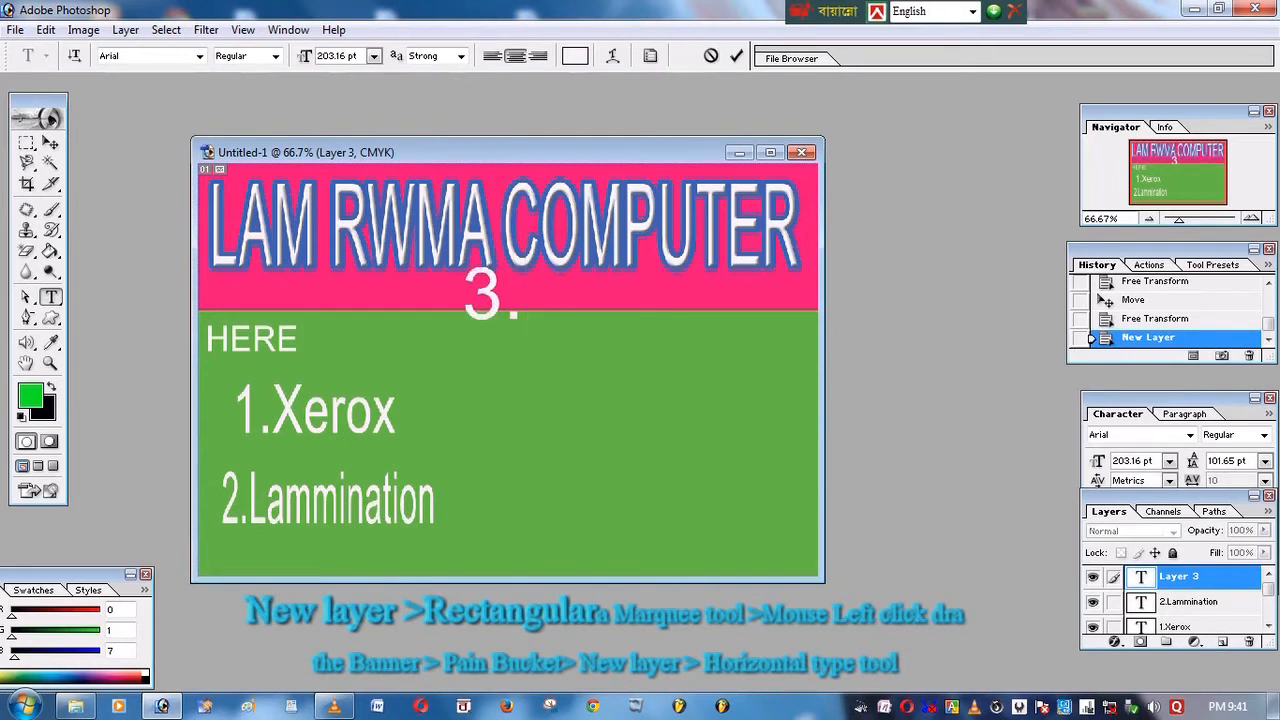
{"action": "type", "text": "Photo "}
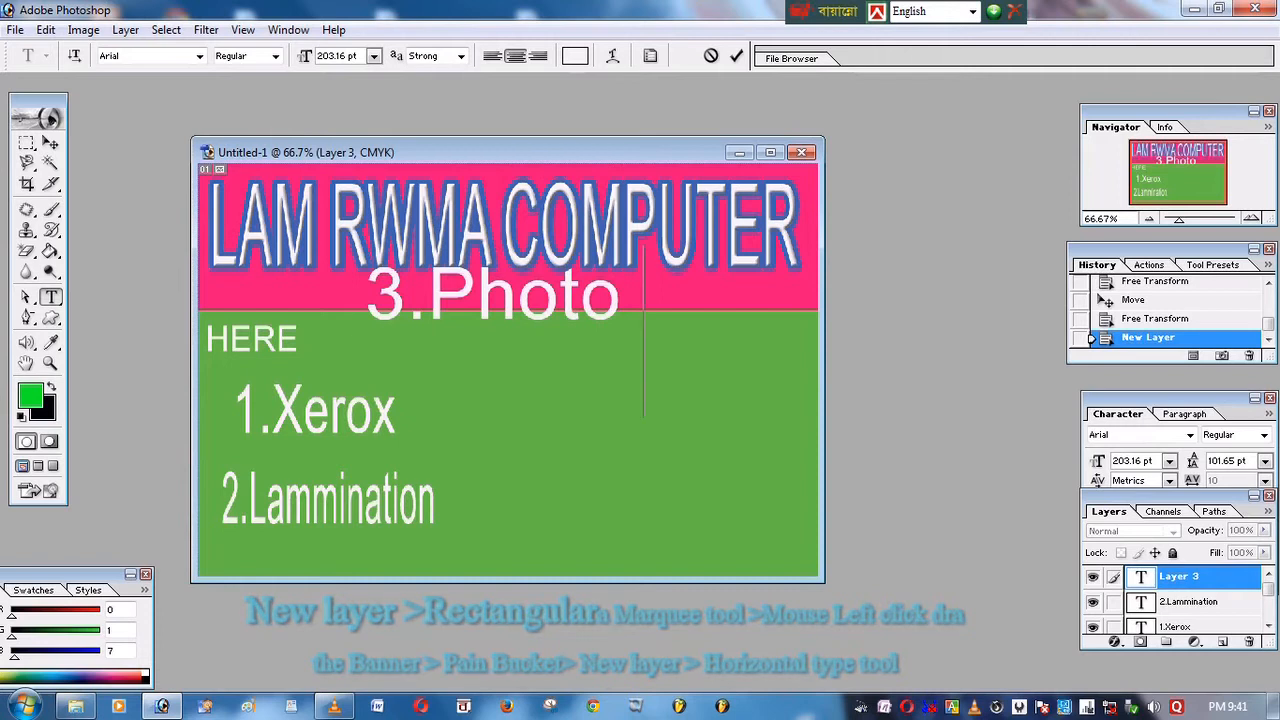
{"action": "type", "text": "& "}
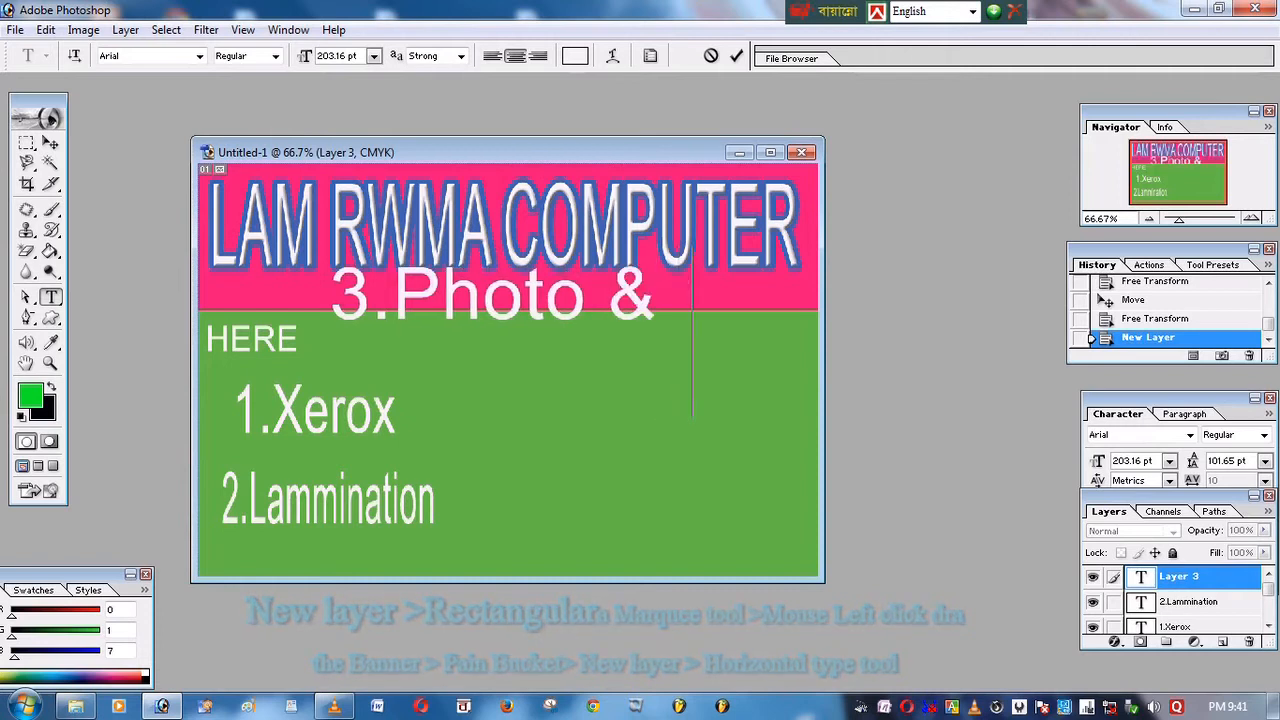
{"action": "type", "text": "Prin"}
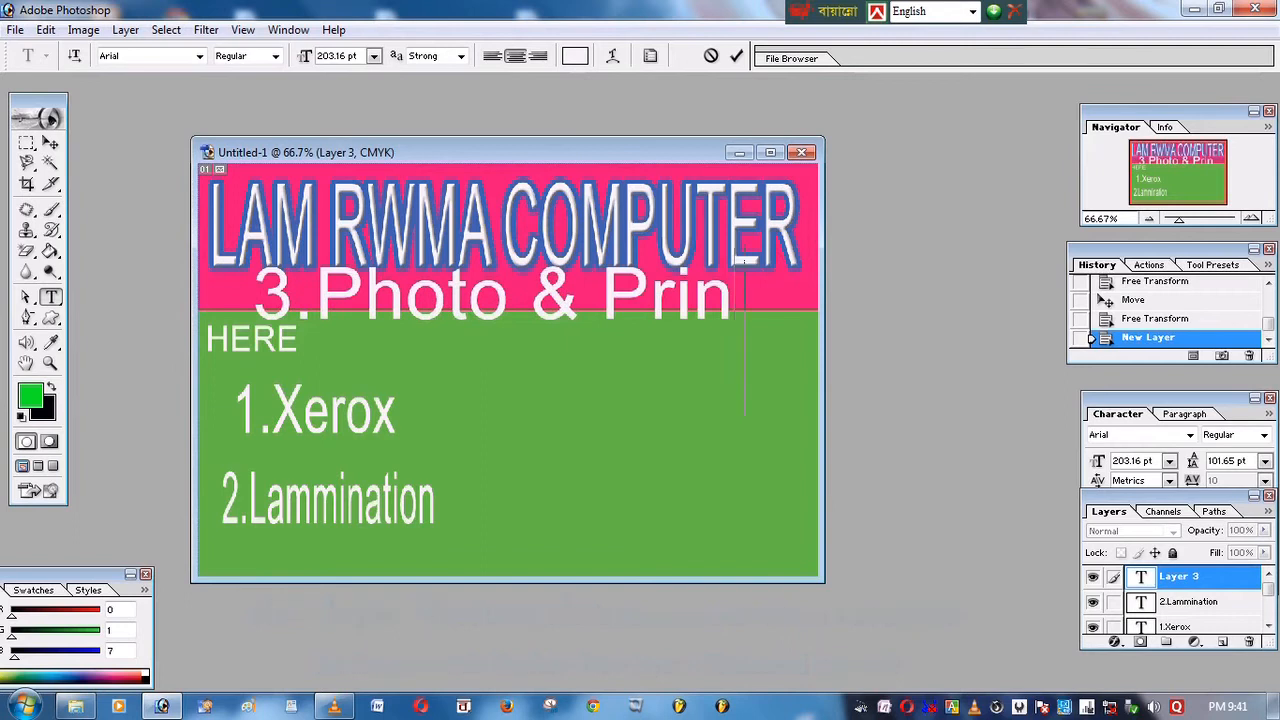
{"action": "type", "text": "t"}
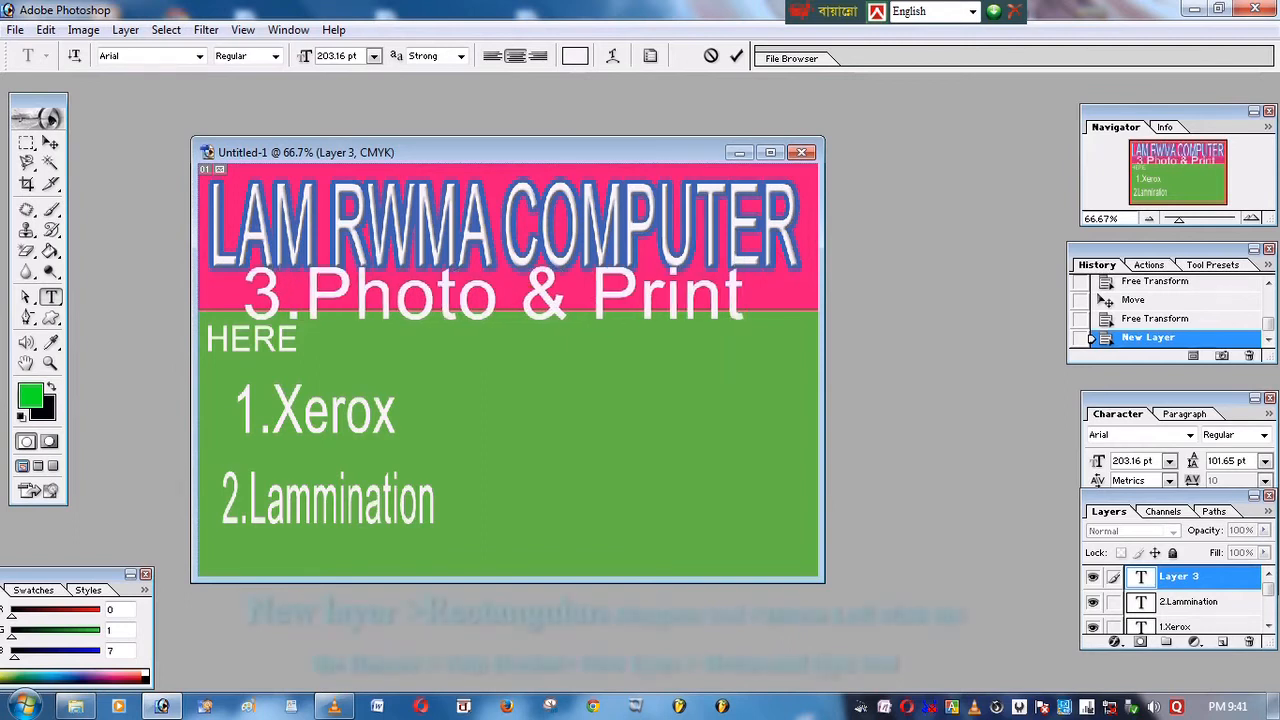
- Scale "3.Photo & Print" to 45.8% width and 59.0% height, apply it, and move the text onto the green area's upper right
{"action": "left_click", "coordinate": [51, 143]}
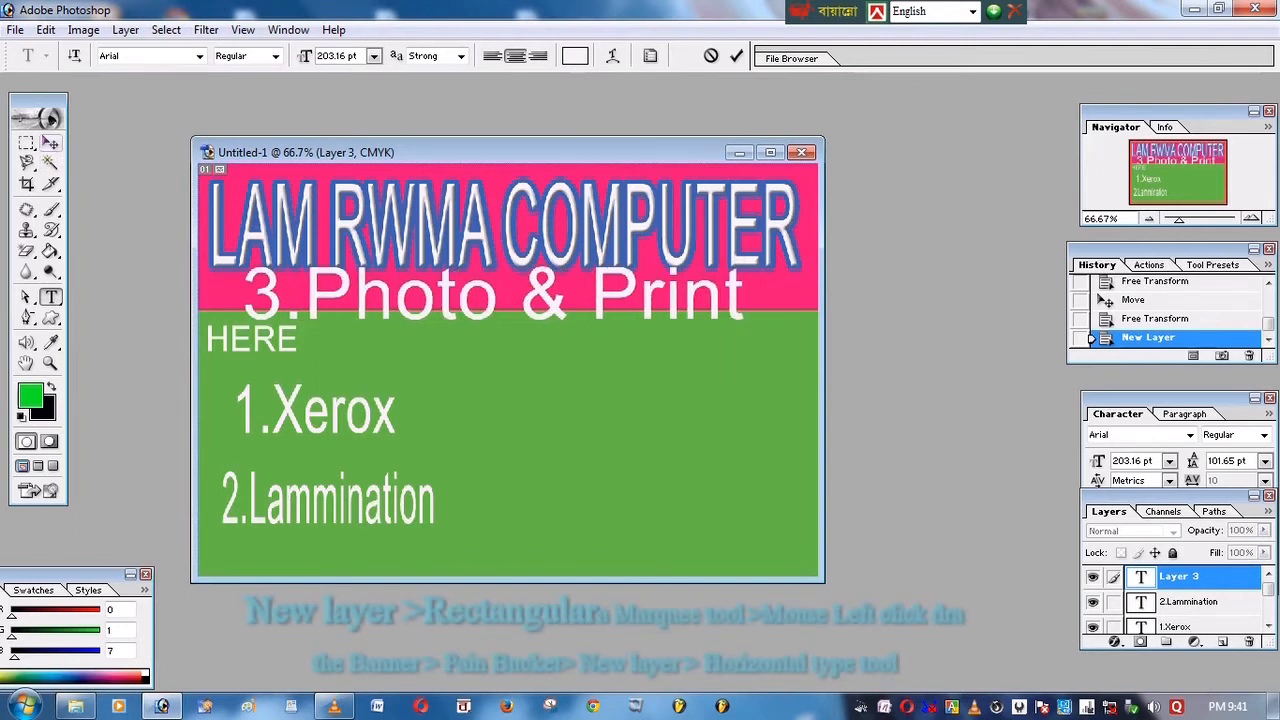
{"action": "left_click_drag", "start_coordinate": [242, 267], "coordinate": [514, 288]}
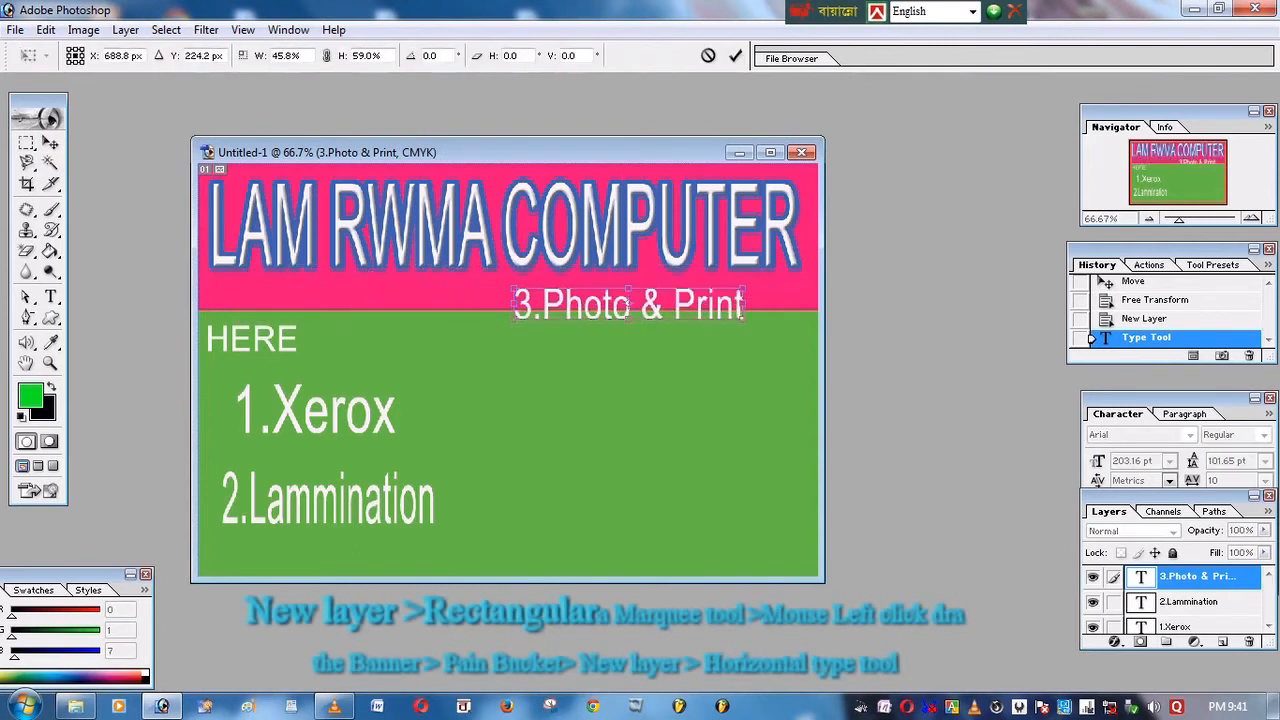
{"action": "left_click", "coordinate": [51, 143]}
{"action": "key", "text": "Return"}
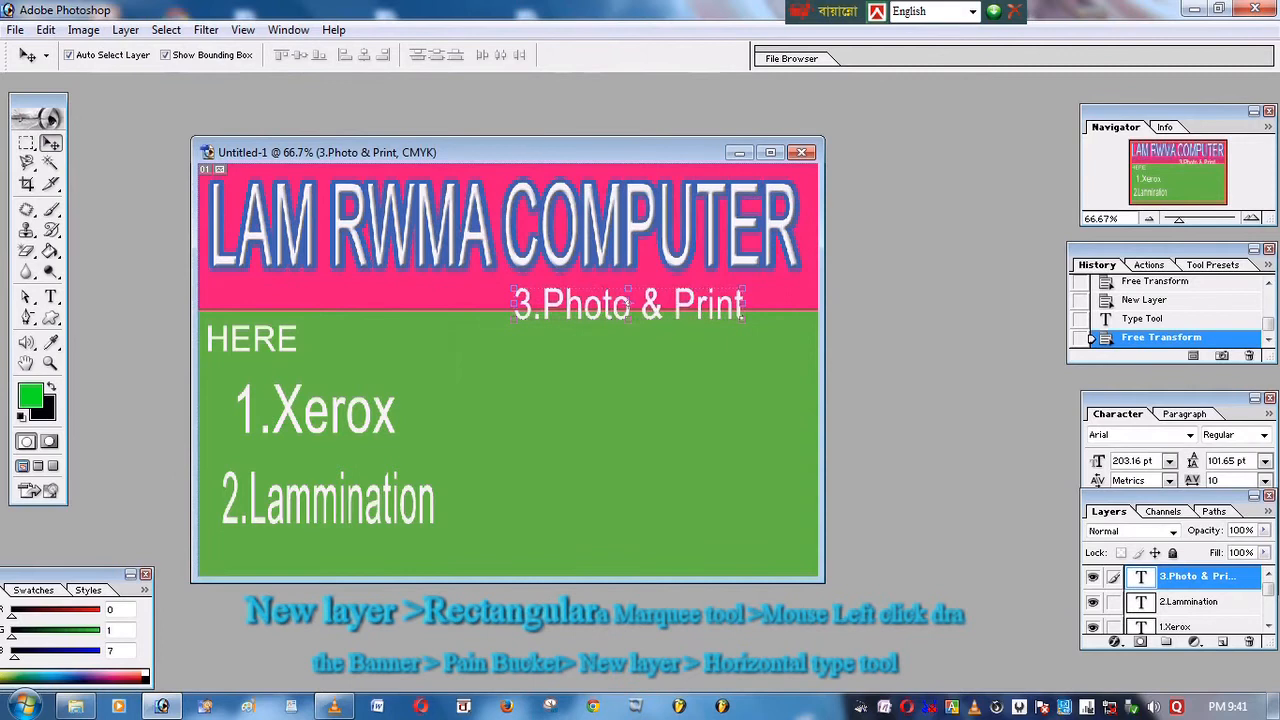
{"action": "mouse_move", "coordinate": [635, 377]}
{"action": "left_mouse_down"}
{"action": "mouse_move", "coordinate": [637, 349]}
{"action": "mouse_move", "coordinate": [650, 356]}
{"action": "mouse_move", "coordinate": [632, 360]}
{"action": "left_mouse_up"}
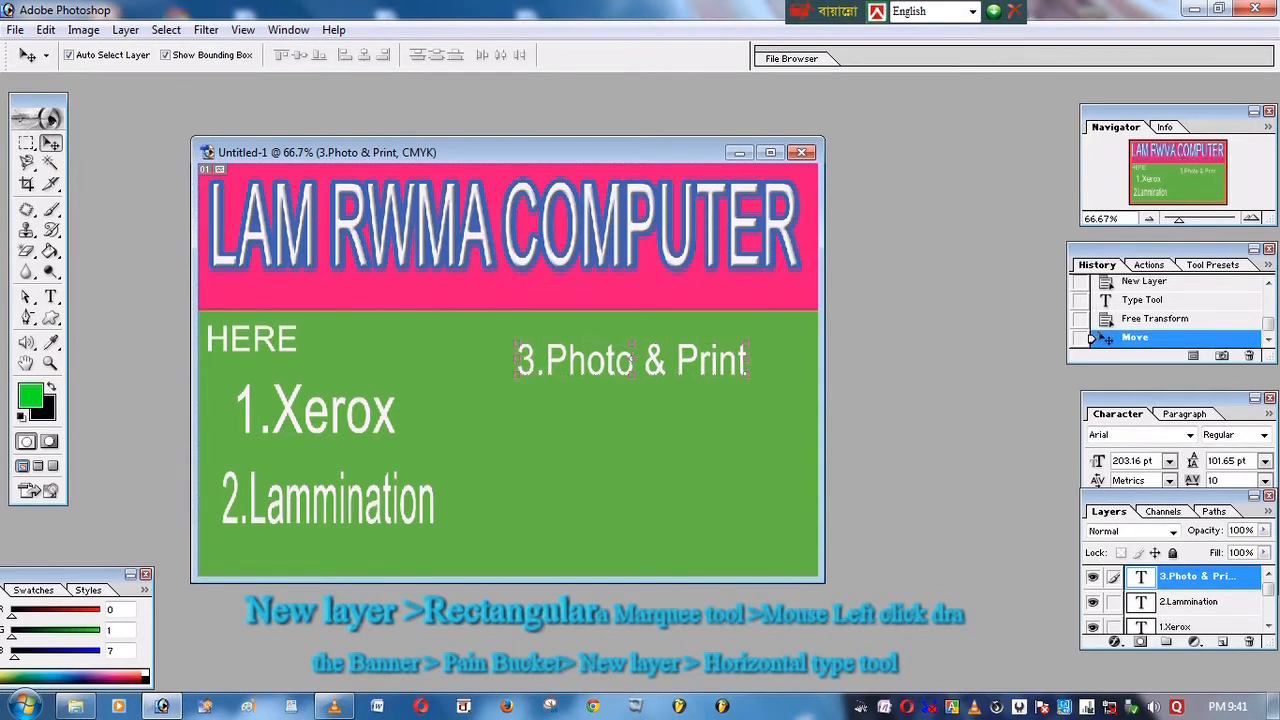
- Create a new layer and enter "4.Video Edditing.." as the fourth list item on the green area
{"action": "key", "text": "t"}
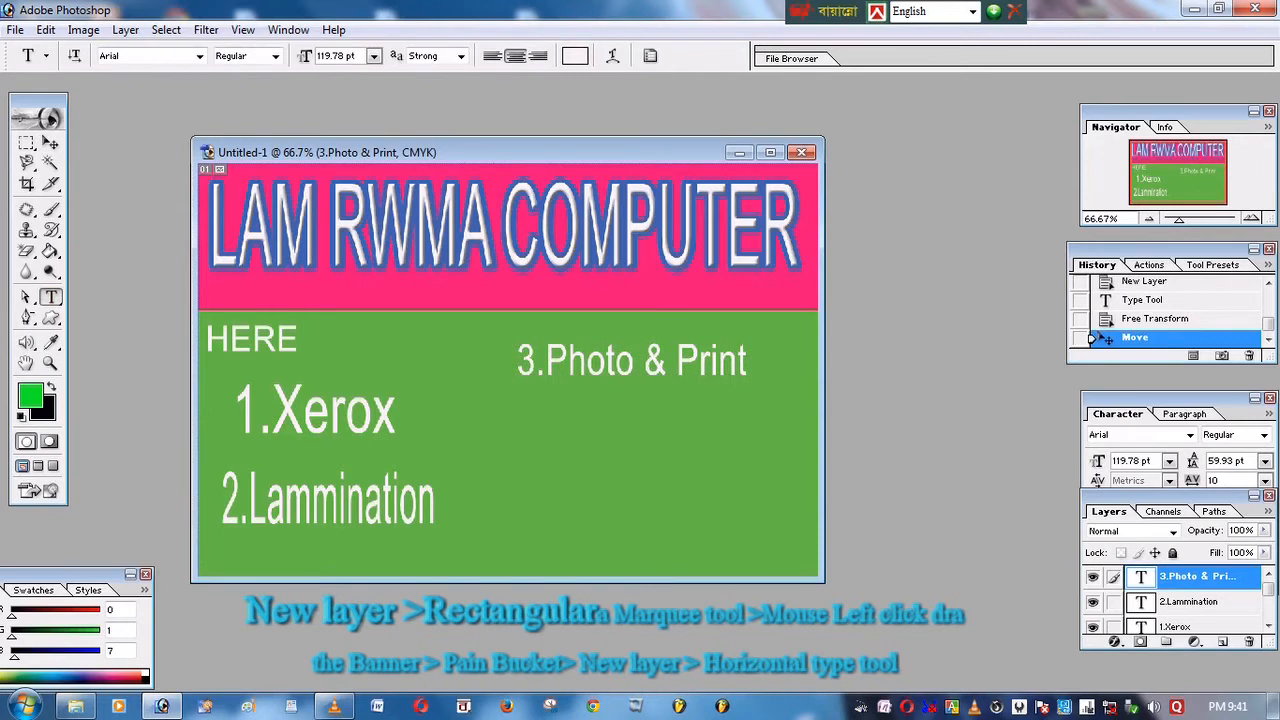
{"action": "left_click", "coordinate": [1222, 641]}
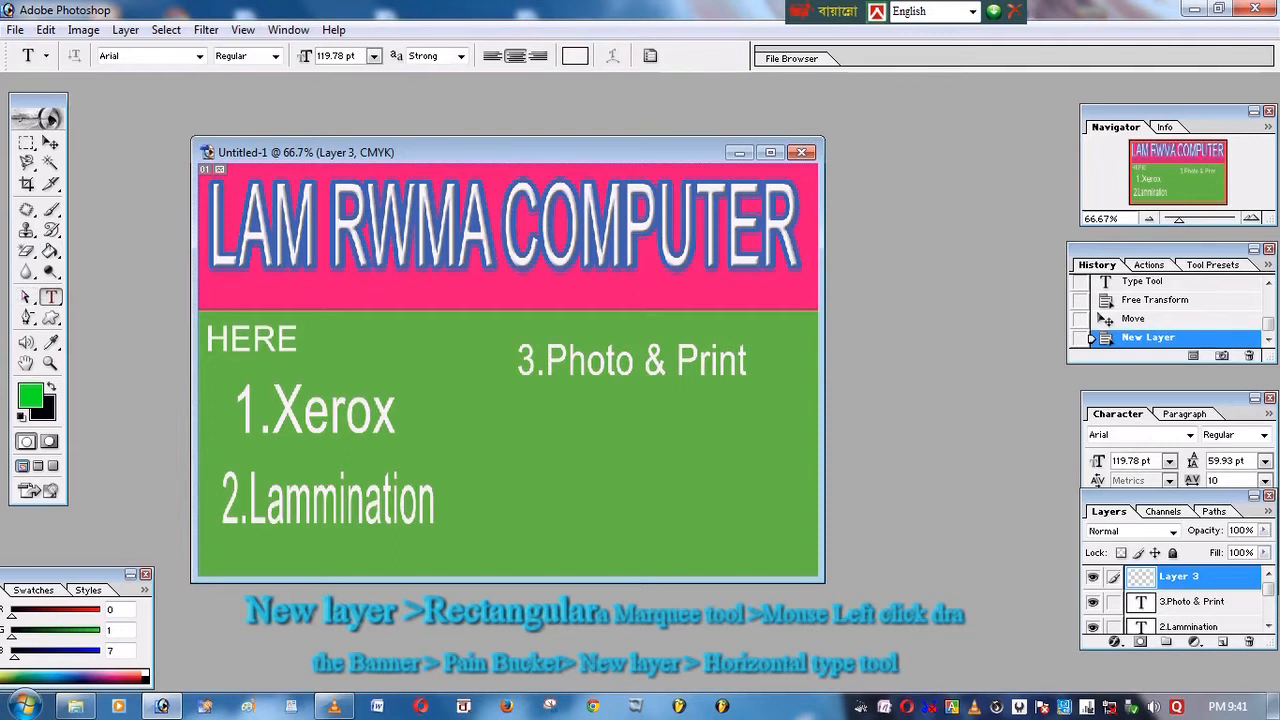
{"action": "left_click", "coordinate": [514, 465]}
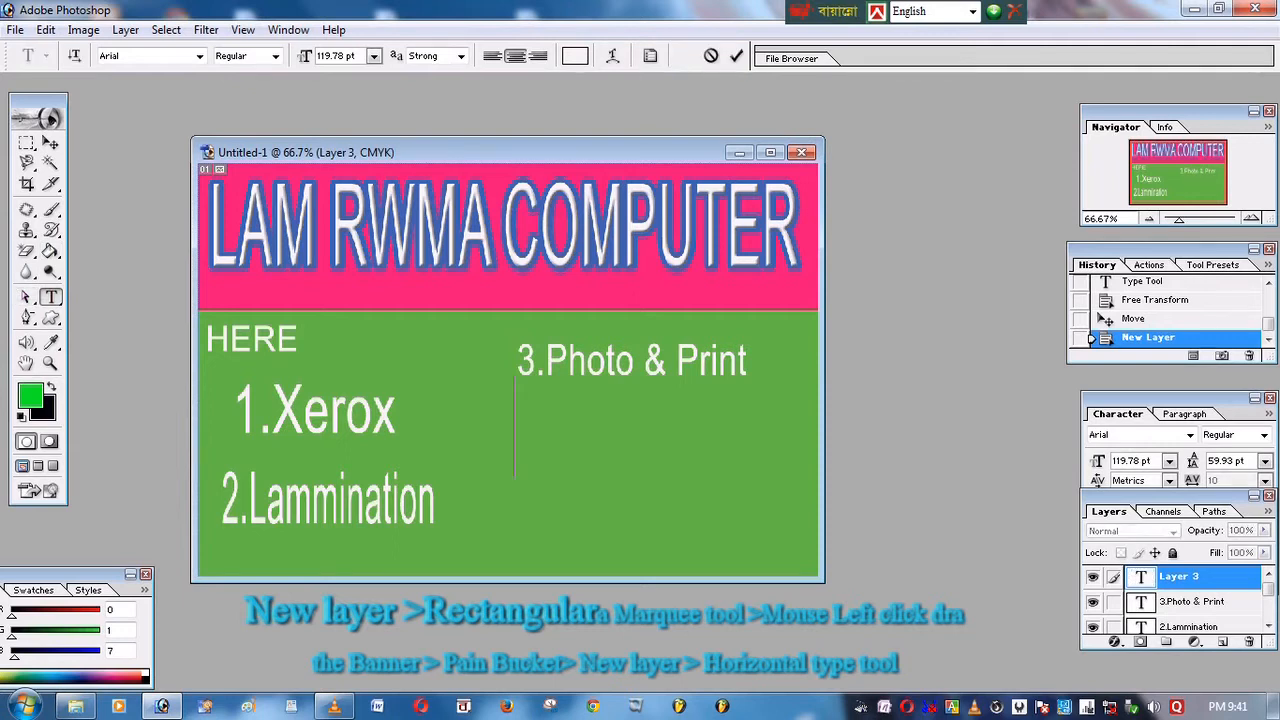
{"action": "type", "text": "4.Video"}
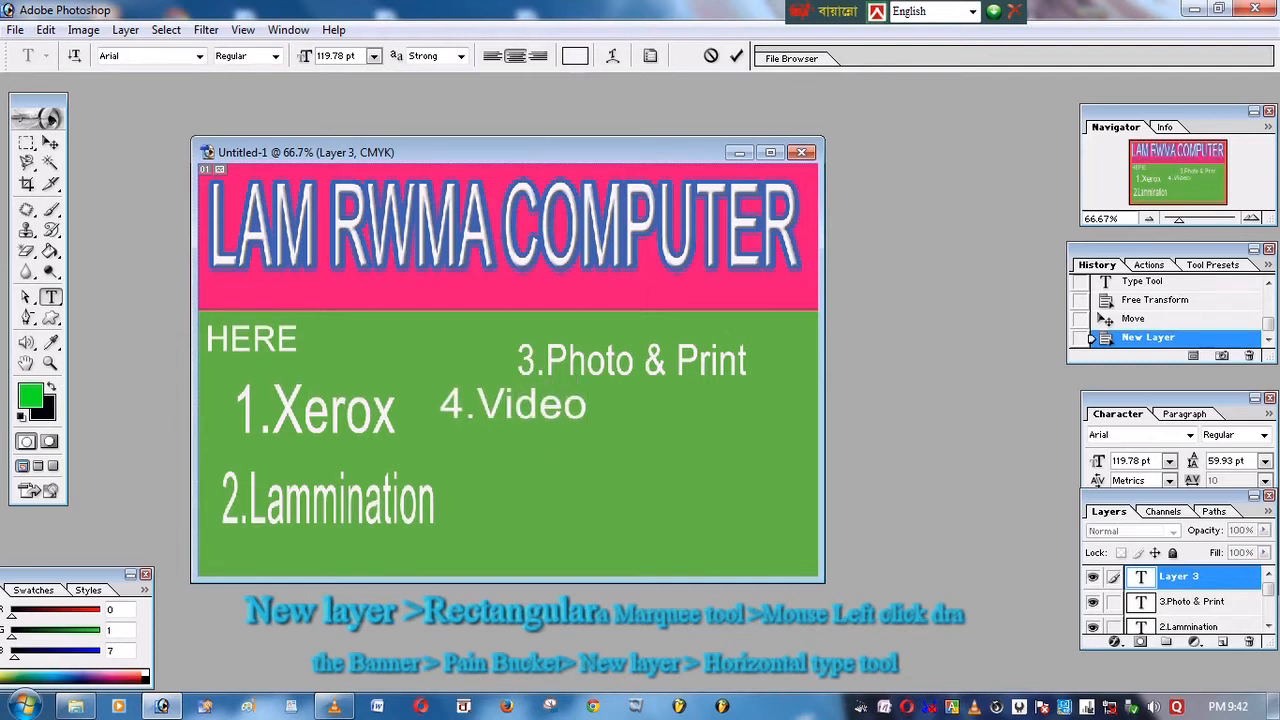
{"action": "type", "text": " E"}
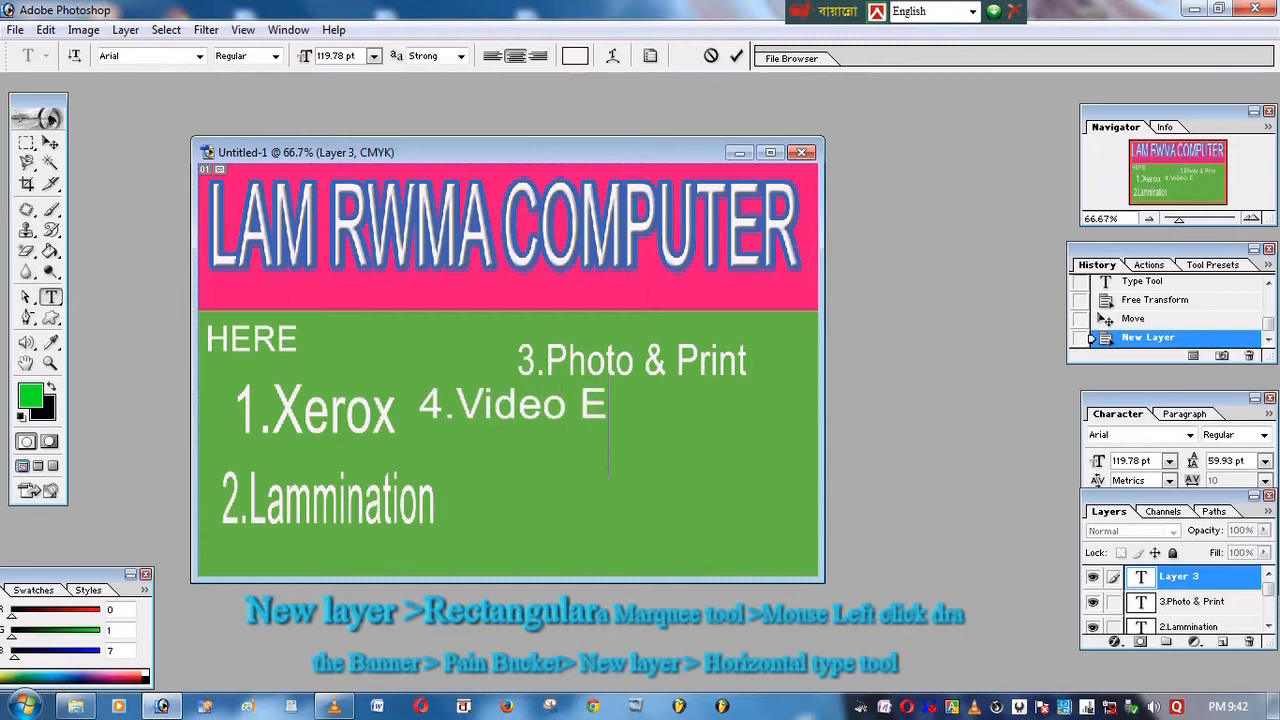
{"action": "type", "text": "dditing"}
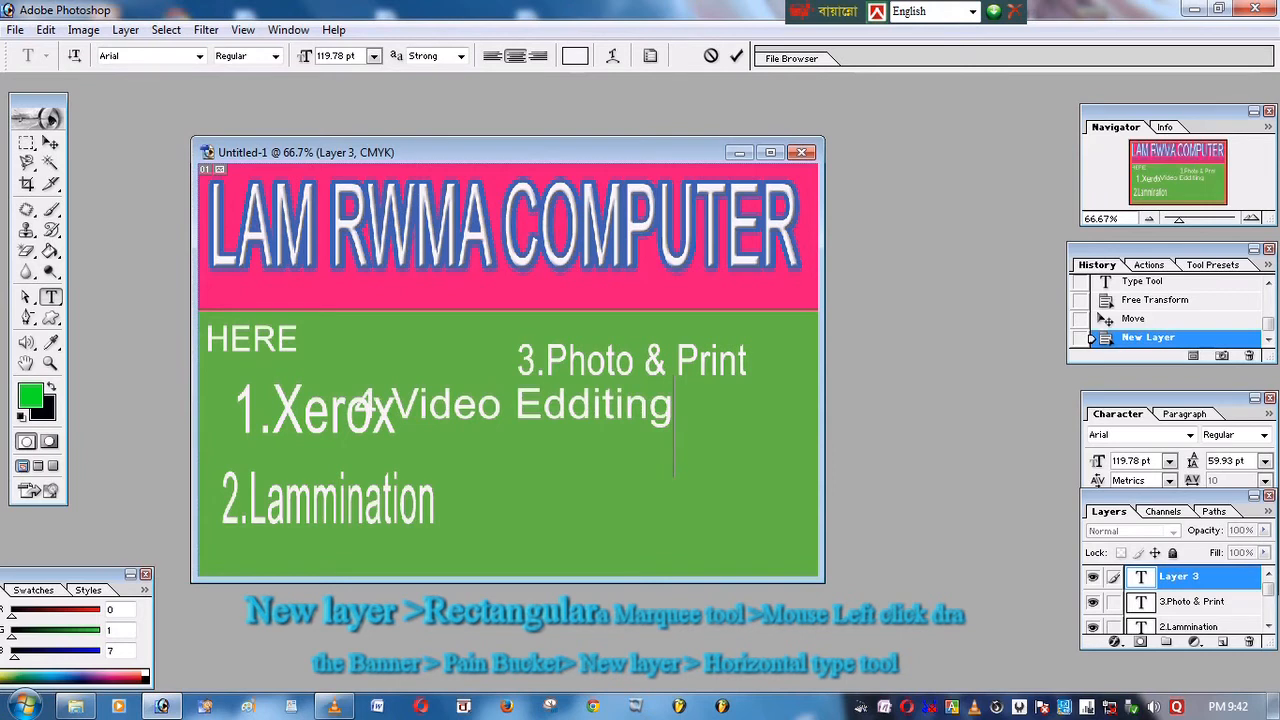
{"action": "type", "text": ".."}
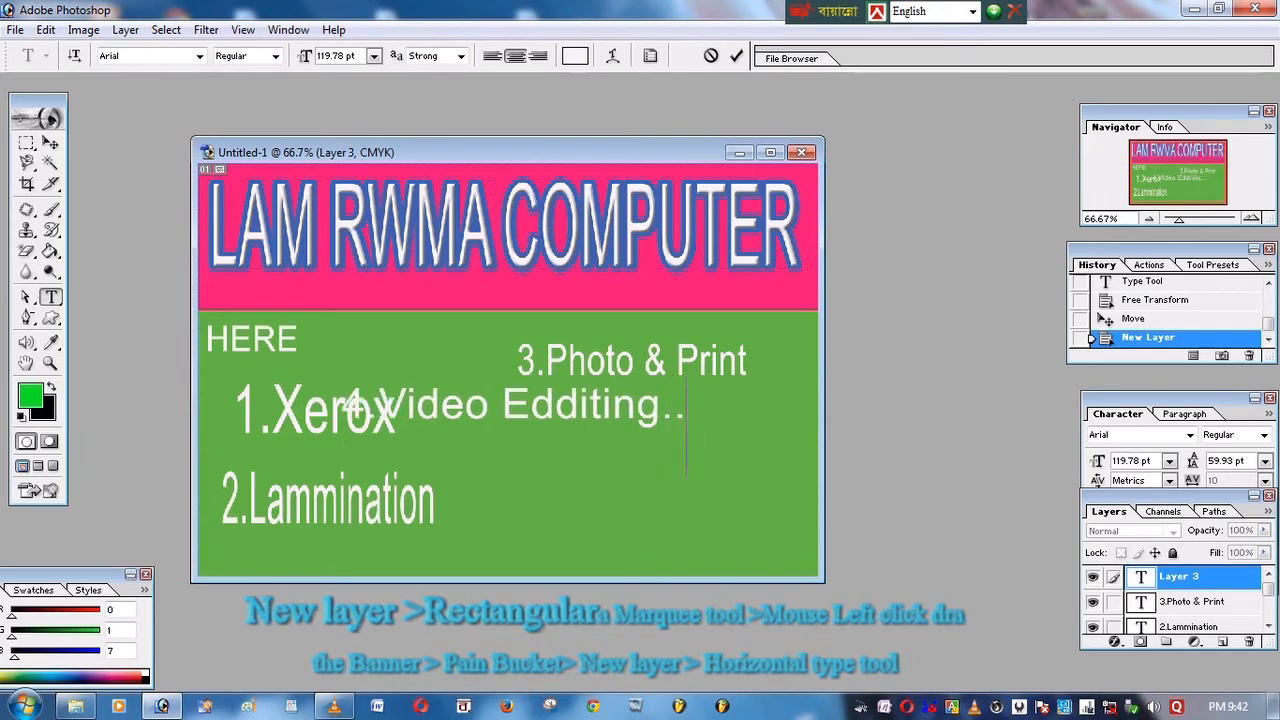
- Move "4.Video Edditing.." below "3.Photo & Print", scale it to 83.2% width and 115.3% height, and apply the transformation
{"action": "left_click", "coordinate": [50, 143]}
{"action": "left_click_drag", "start_coordinate": [510, 405], "coordinate": [646, 466]}
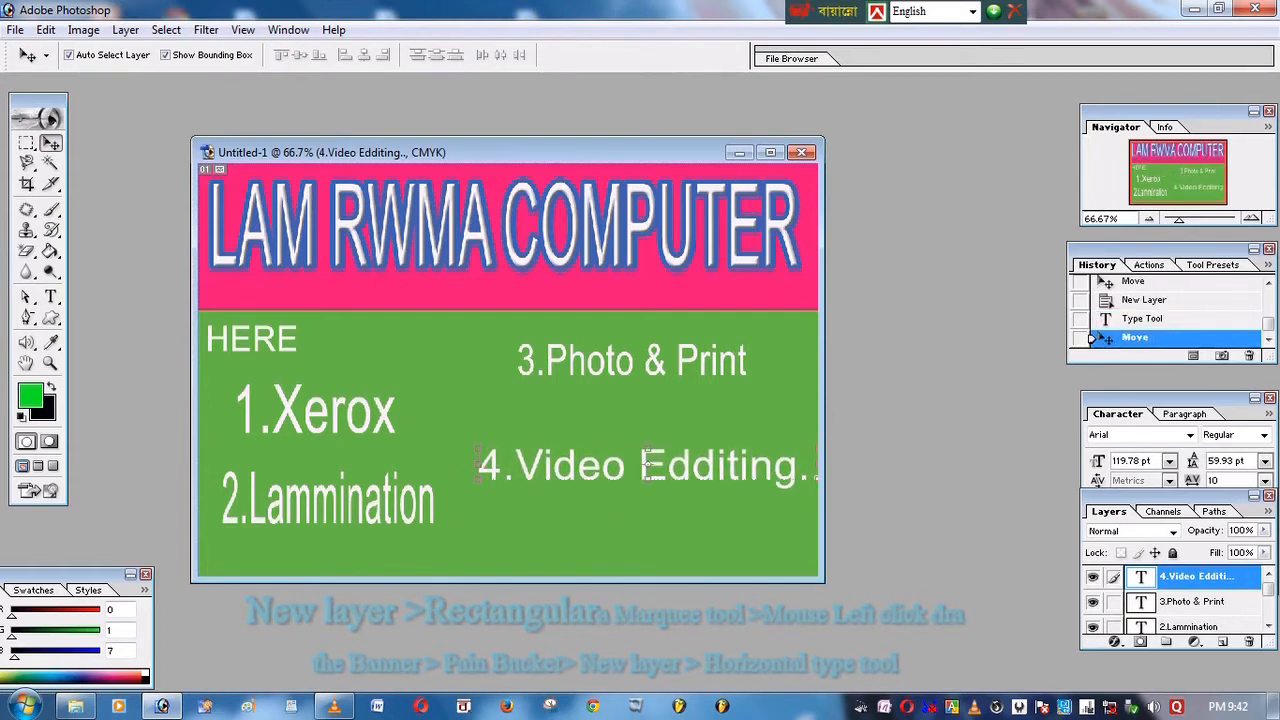
{"action": "left_click_drag", "start_coordinate": [478, 448], "coordinate": [536, 444]}
{"action": "left_click", "coordinate": [51, 143]}
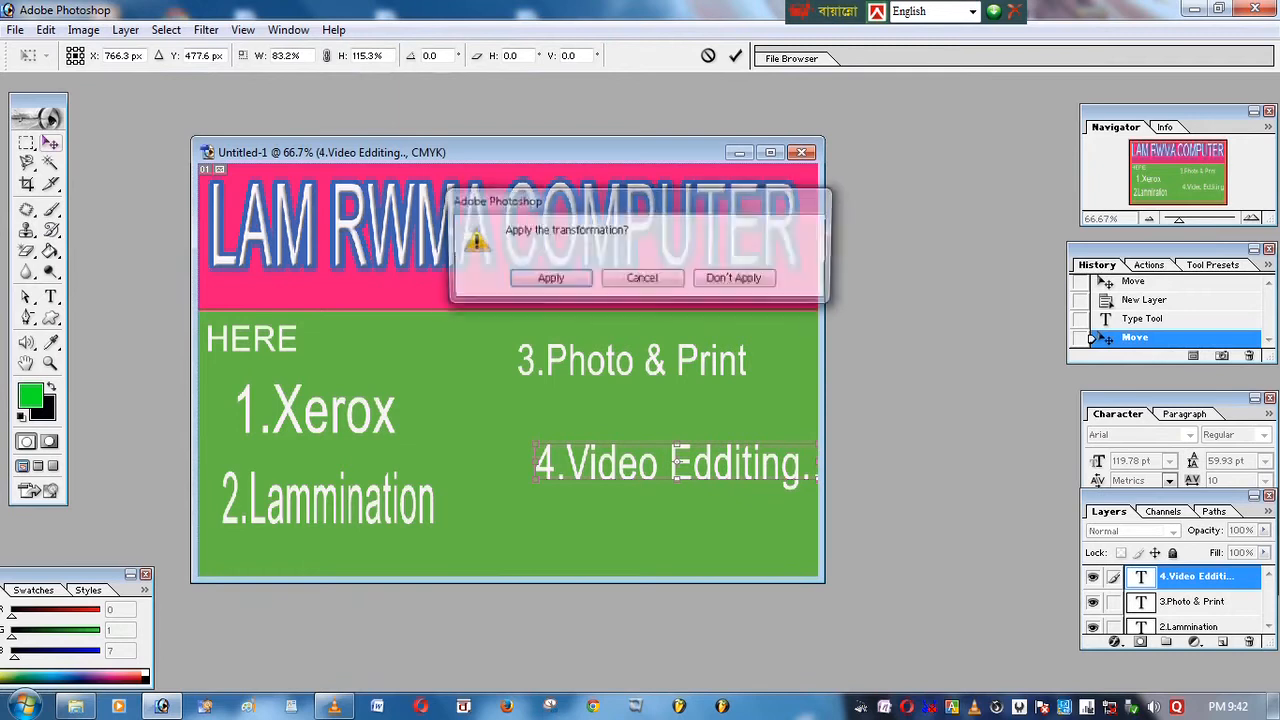
{"action": "left_click", "coordinate": [548, 278]}
{"action": "left_click", "coordinate": [314, 408]}
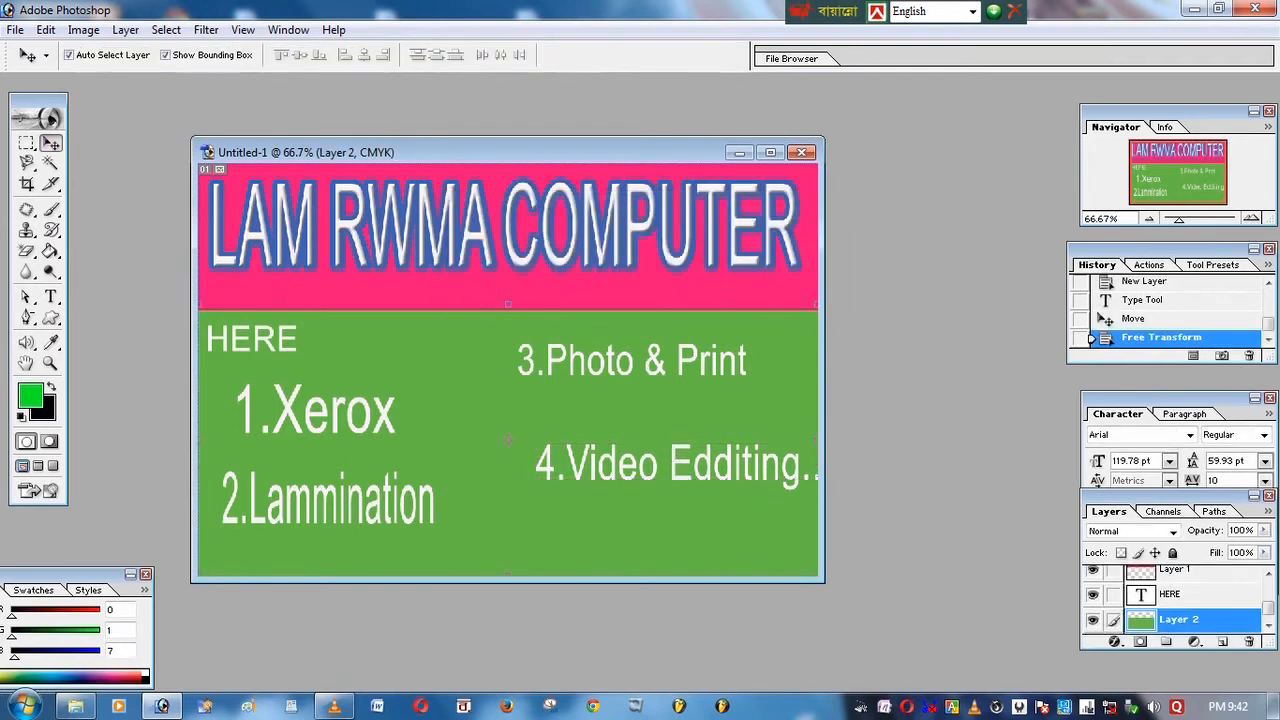
- Add an outside Stroke of 7 px in blue (208FED) to the "1.Xerox" text layer
{"action": "left_click", "coordinate": [314, 408]}
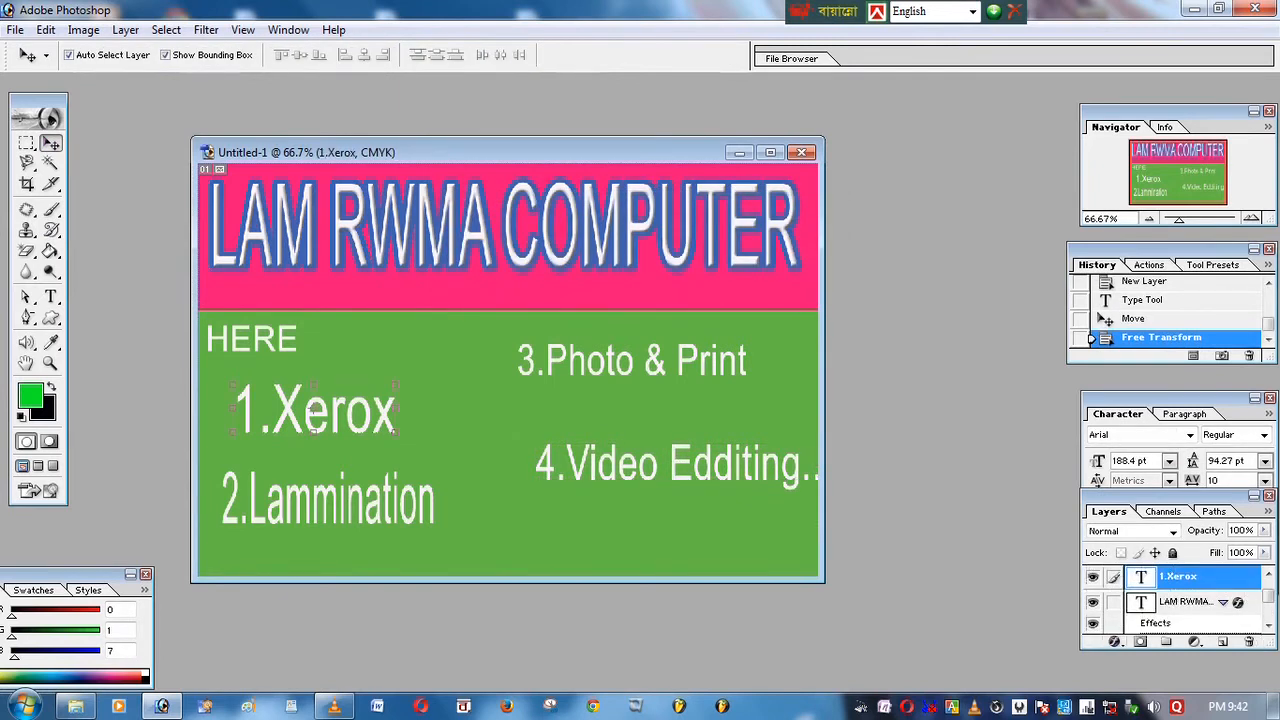
{"action": "left_click", "coordinate": [1114, 641]}
{"action": "left_click", "coordinate": [1150, 625]}
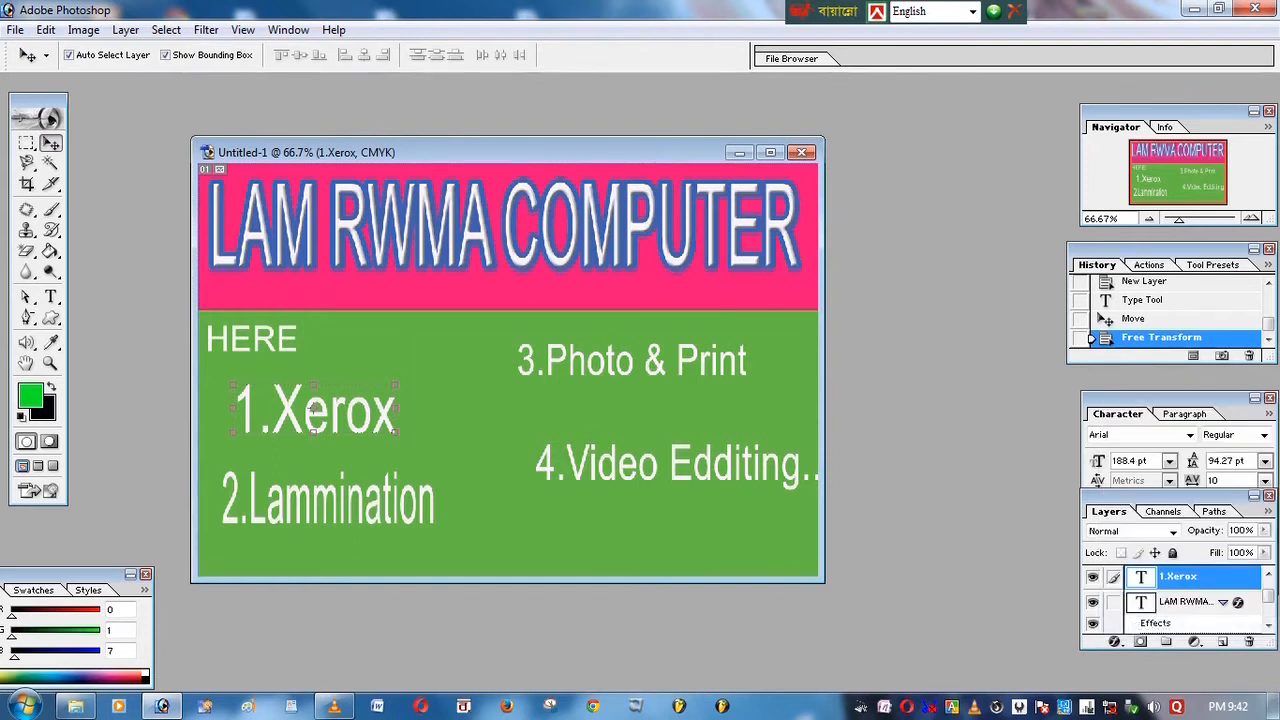
{"action": "left_click", "coordinate": [870, 453]}
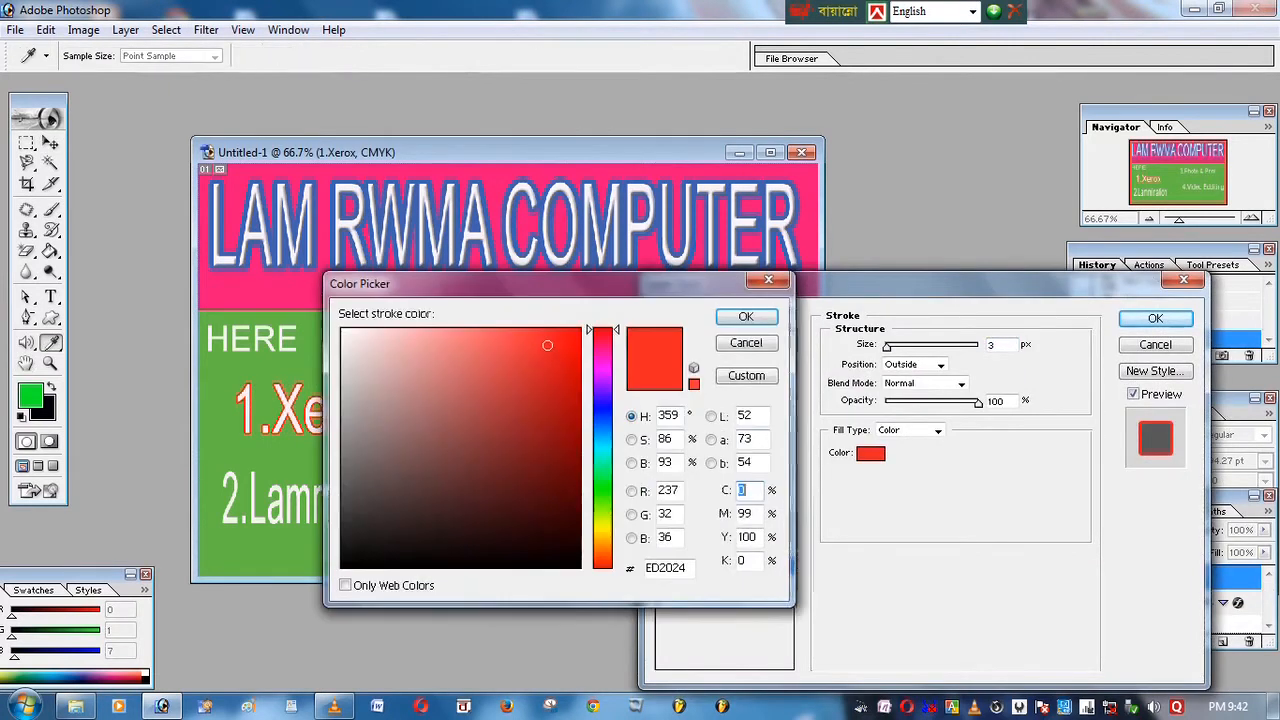
{"action": "left_click", "coordinate": [602, 430]}
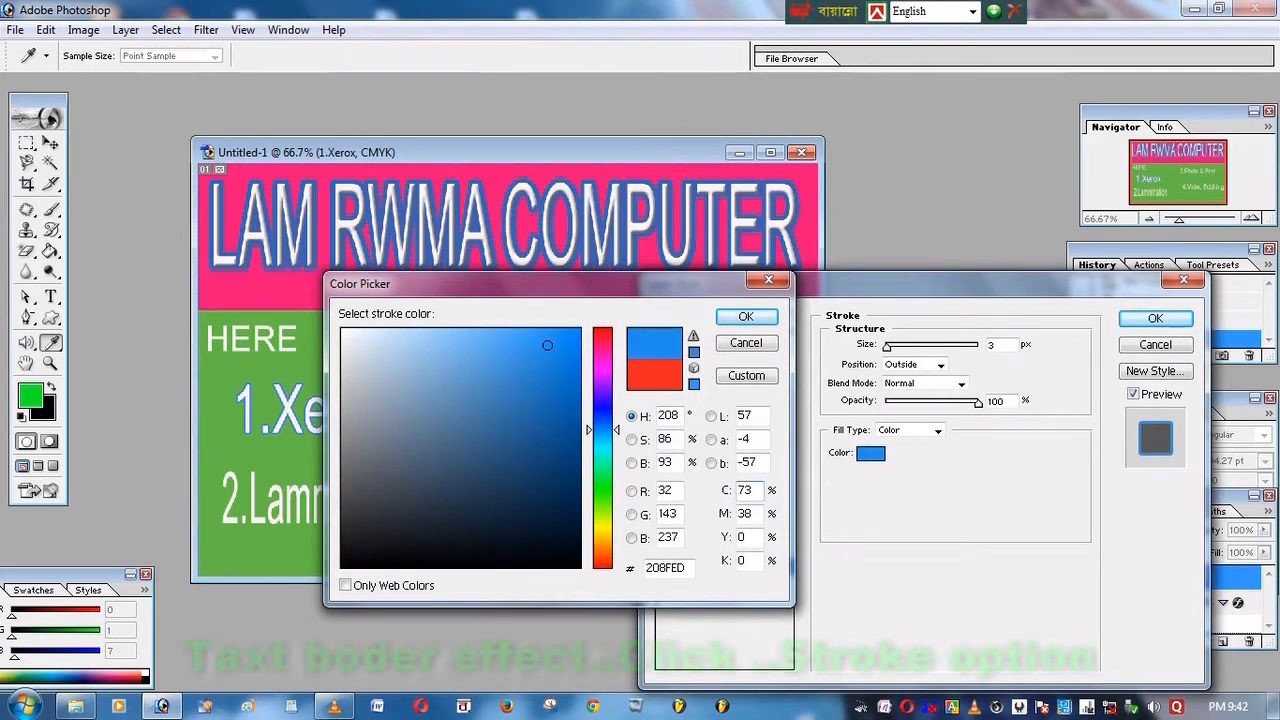
{"action": "left_click", "coordinate": [746, 316]}
{"action": "left_click_drag", "start_coordinate": [887, 346], "coordinate": [890, 346]}
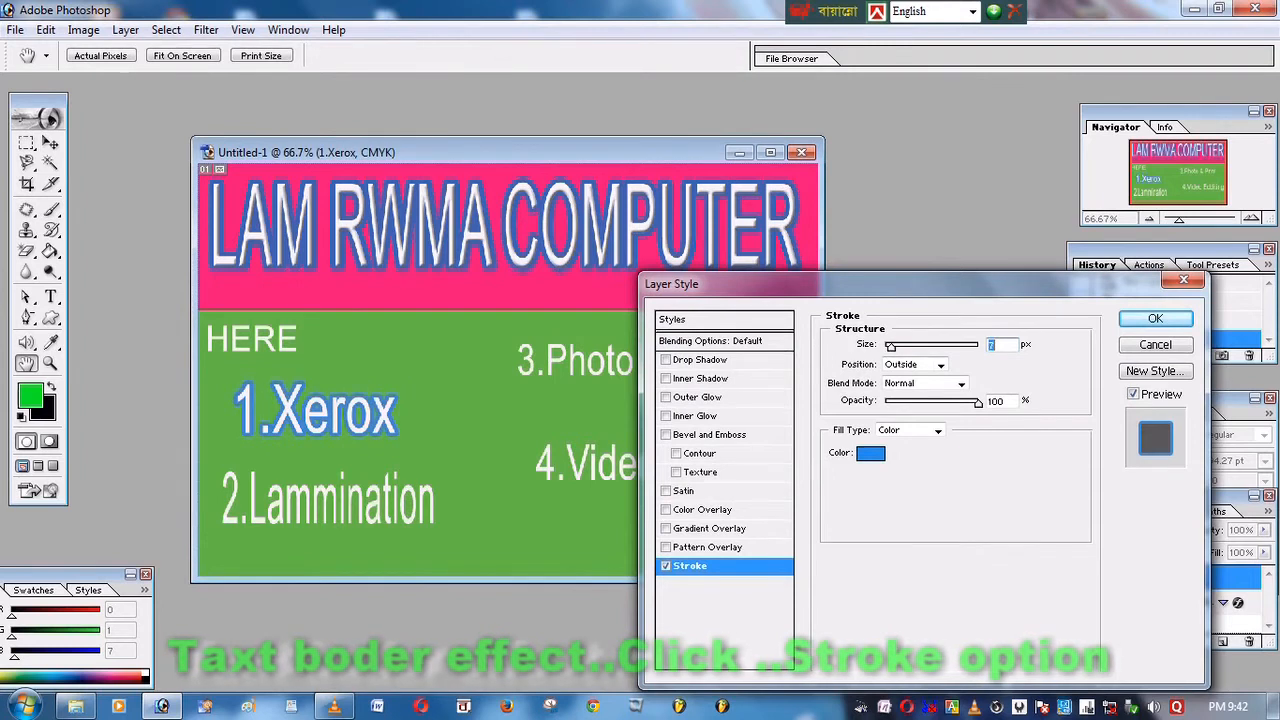
{"action": "key", "text": "Return"}
- Add a 10 px red (ED2024) outside Stroke to the "4.Video Edditing.." text layer
{"action": "left_click", "coordinate": [676, 462]}
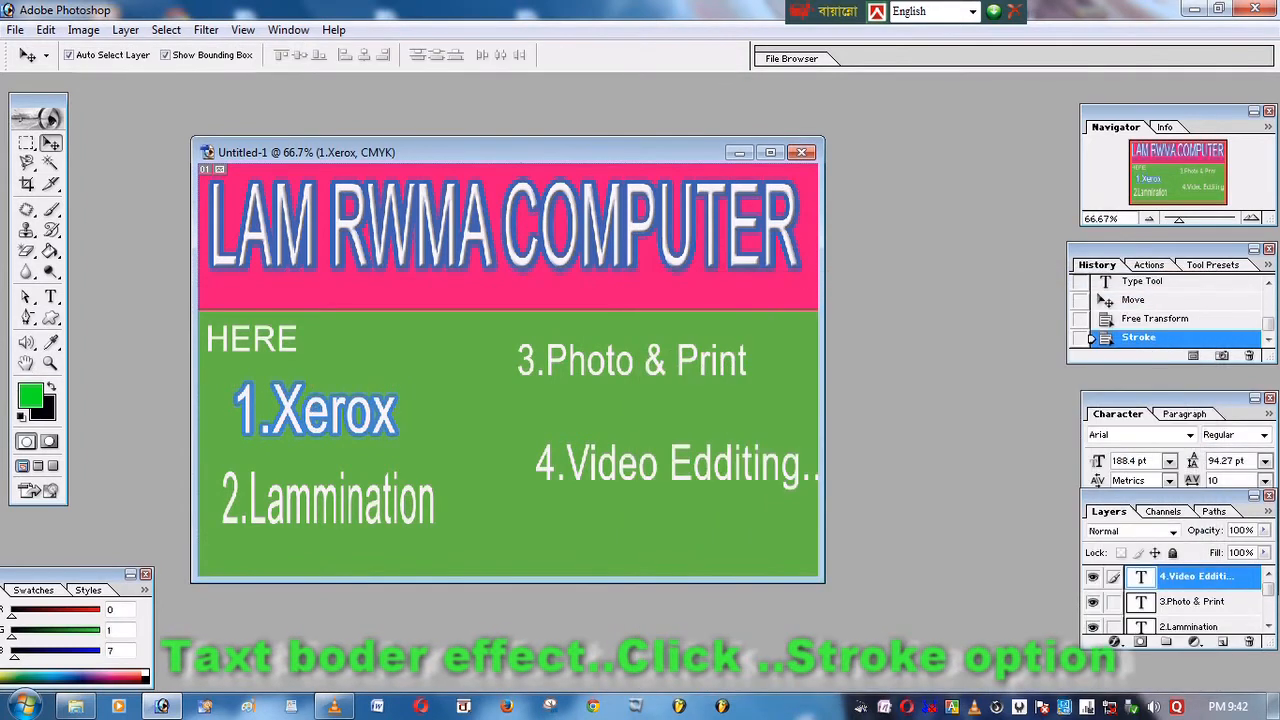
{"action": "left_click", "coordinate": [1140, 641]}
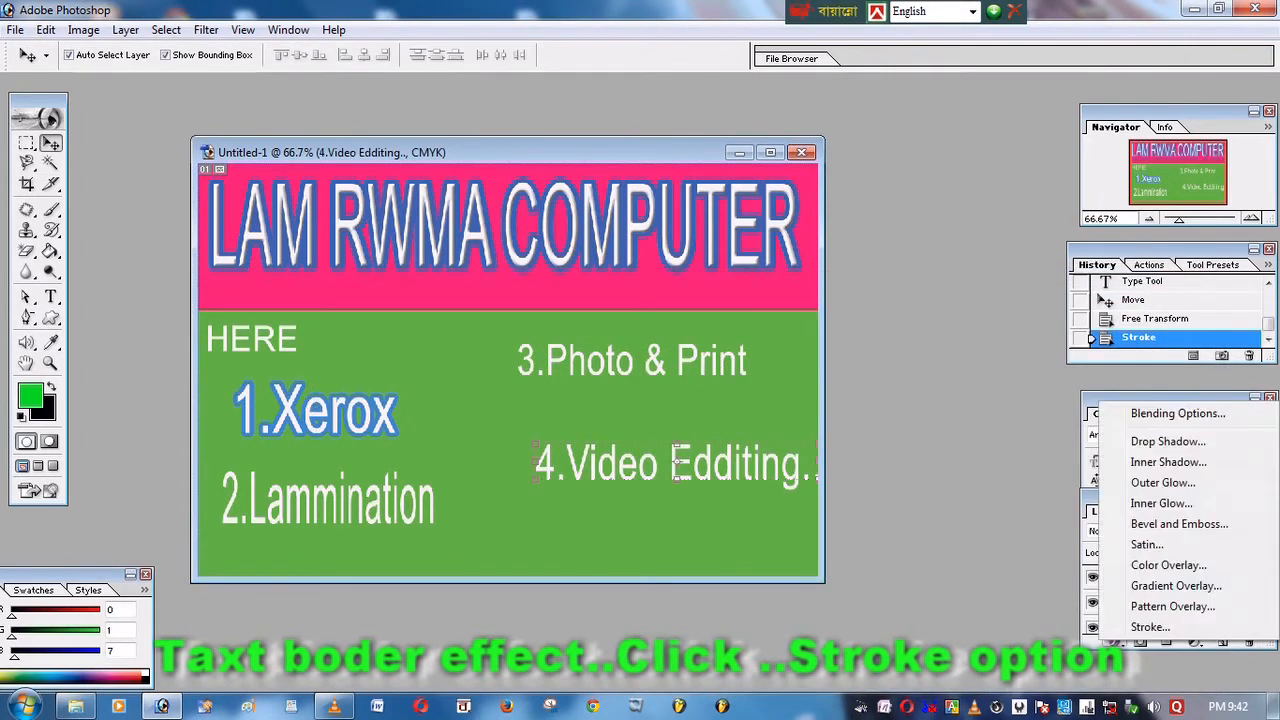
{"action": "left_click", "coordinate": [1150, 627]}
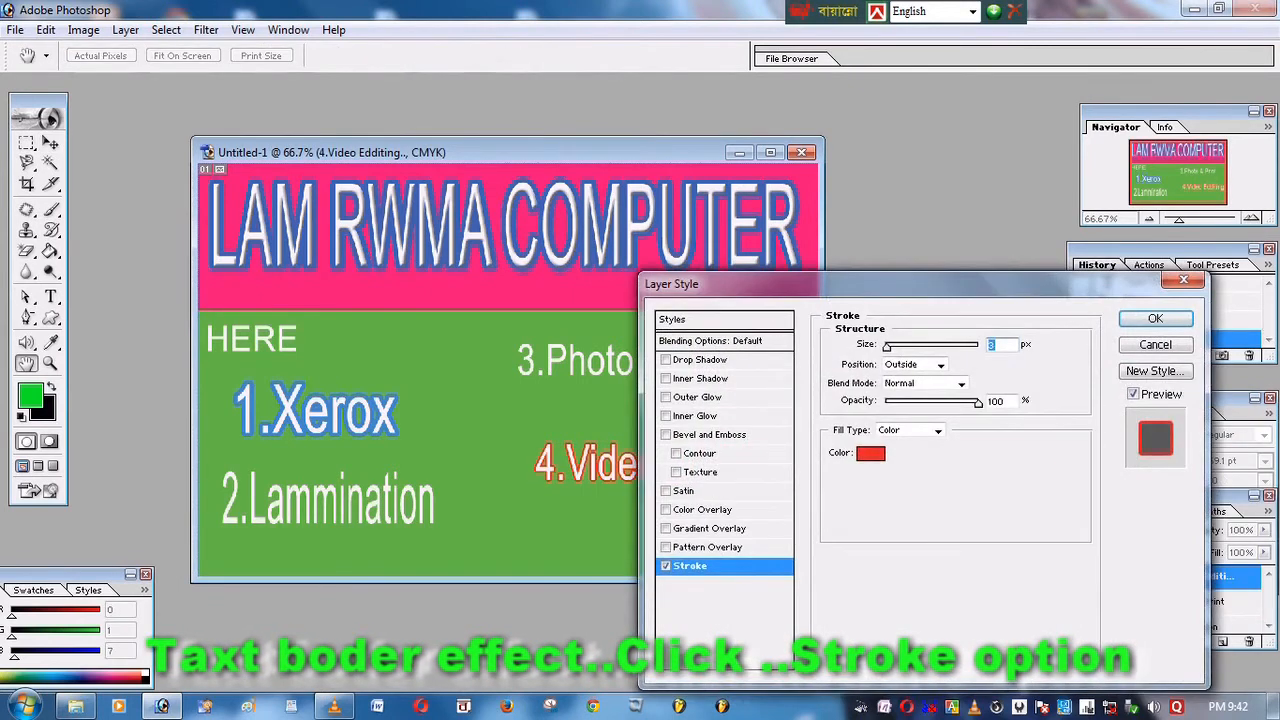
{"action": "left_click", "coordinate": [870, 453]}
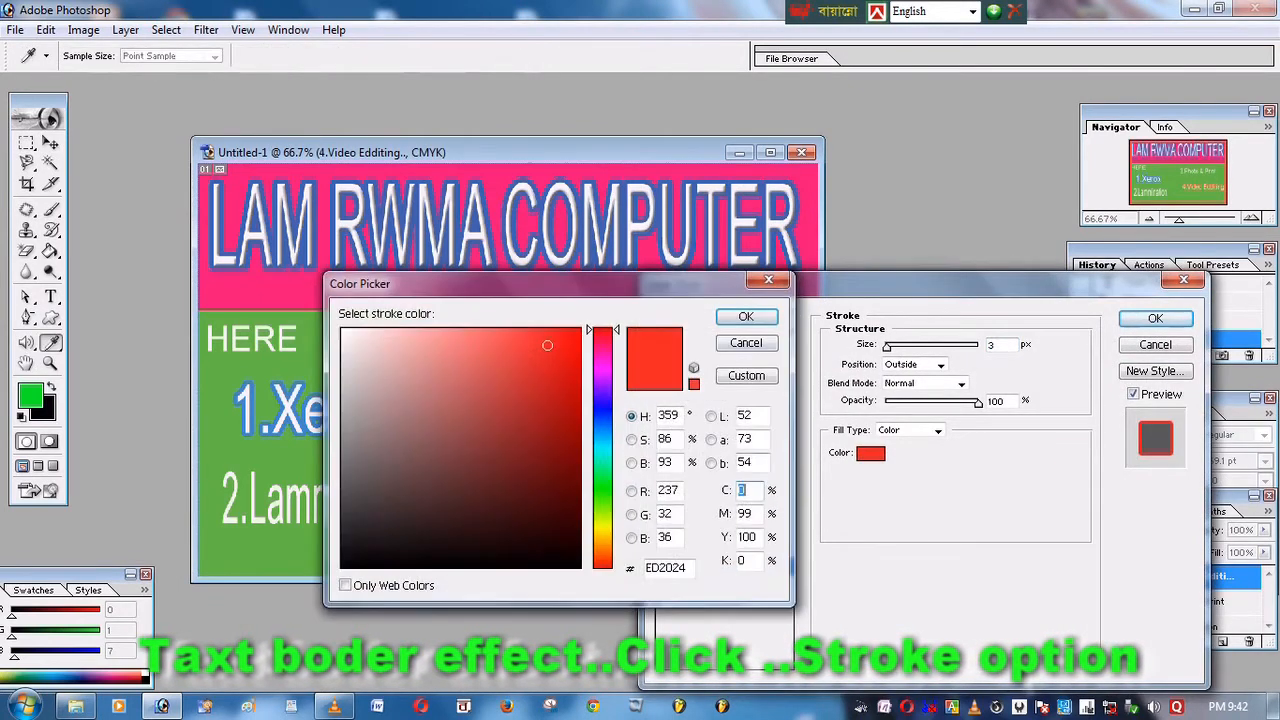
{"action": "key", "text": "Return"}
{"action": "type", "text": "10"}
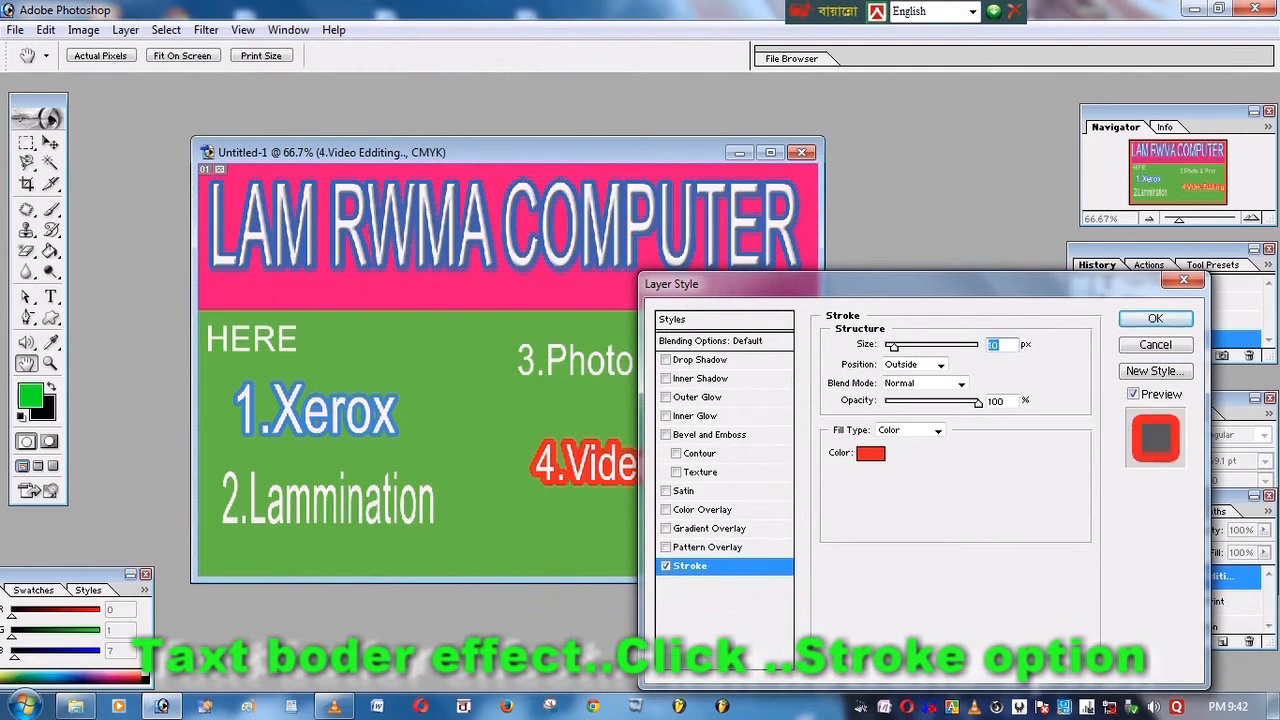
{"action": "left_click", "coordinate": [1155, 318]}
{"action": "left_click", "coordinate": [508, 440]}
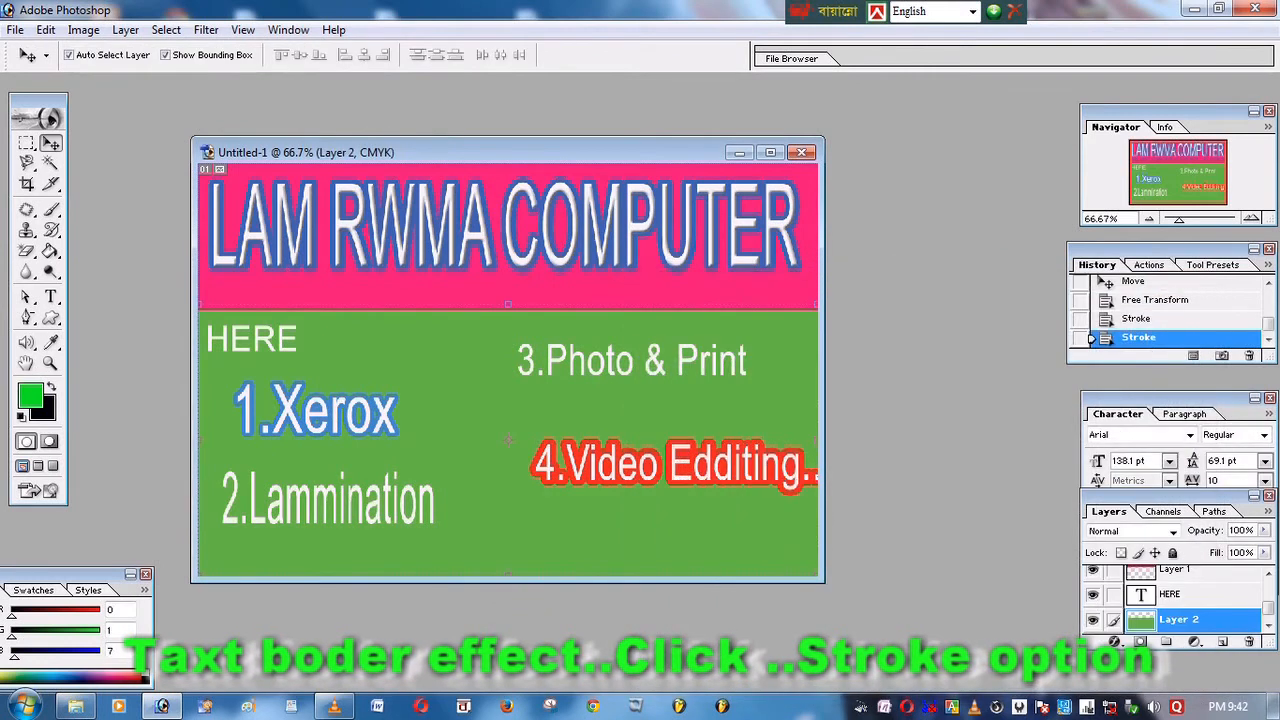
- Give "3.Photo & Print" a Gradient Overlay with the Yellow, Violet, Orange, Blue preset and enable a red Stroke
{"action": "left_click", "coordinate": [632, 361]}
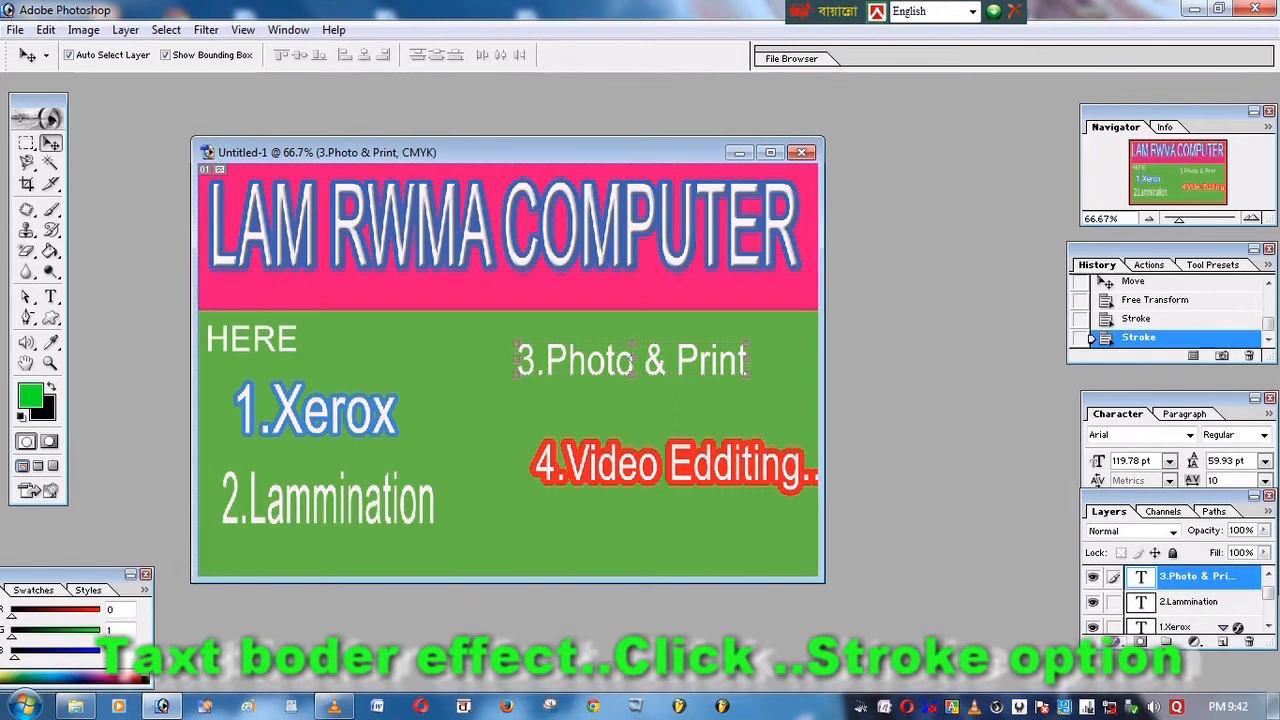
{"action": "left_click", "coordinate": [1115, 641]}
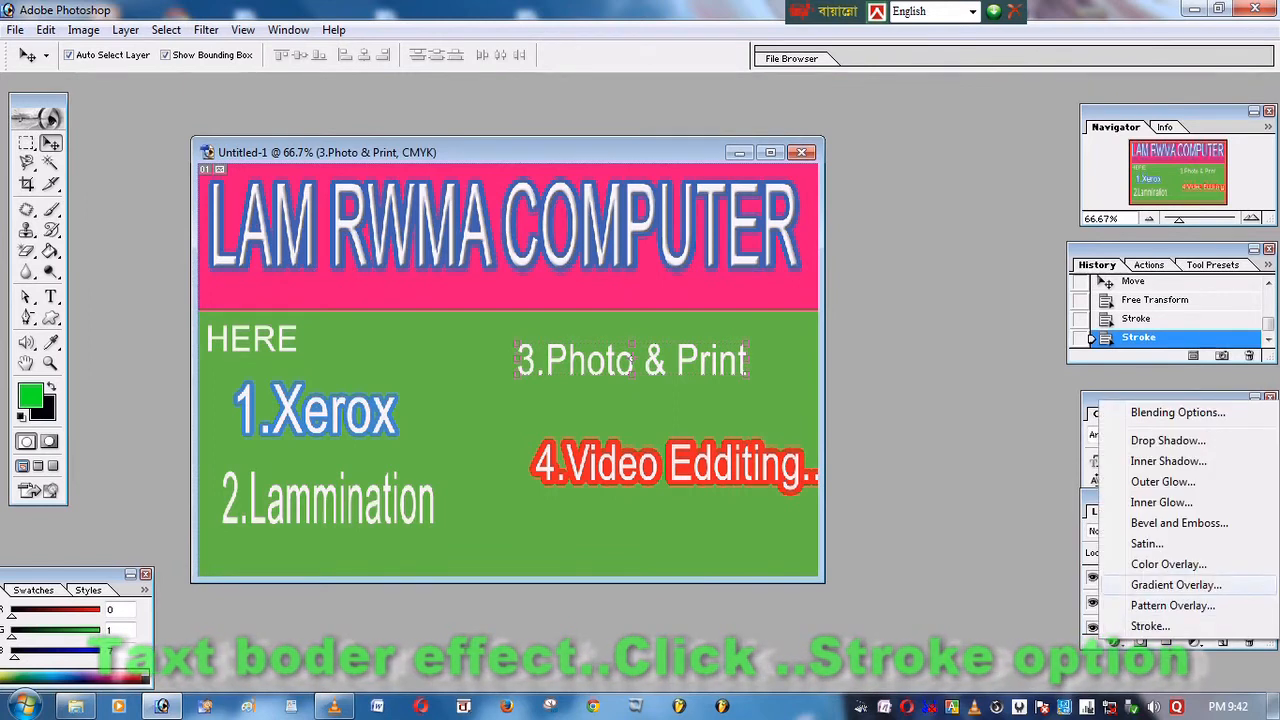
{"action": "left_click", "coordinate": [1195, 586]}
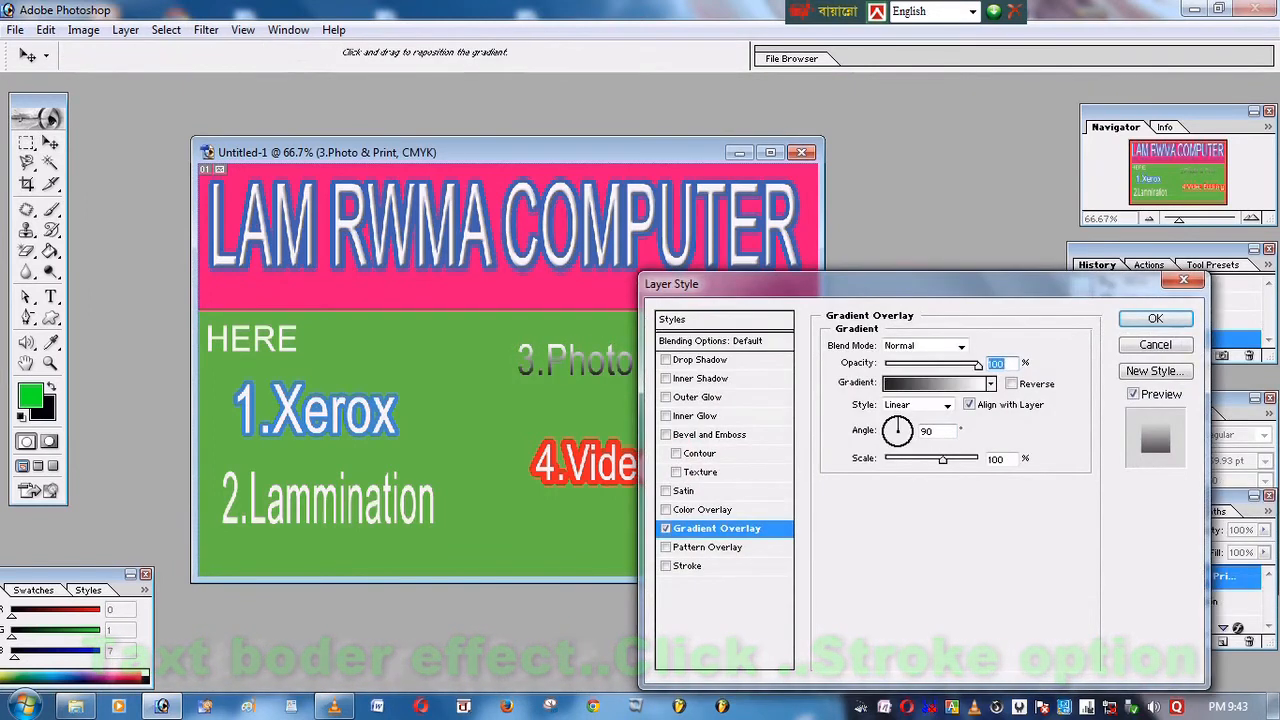
{"action": "left_click", "coordinate": [935, 383]}
{"action": "left_click", "coordinate": [921, 269]}
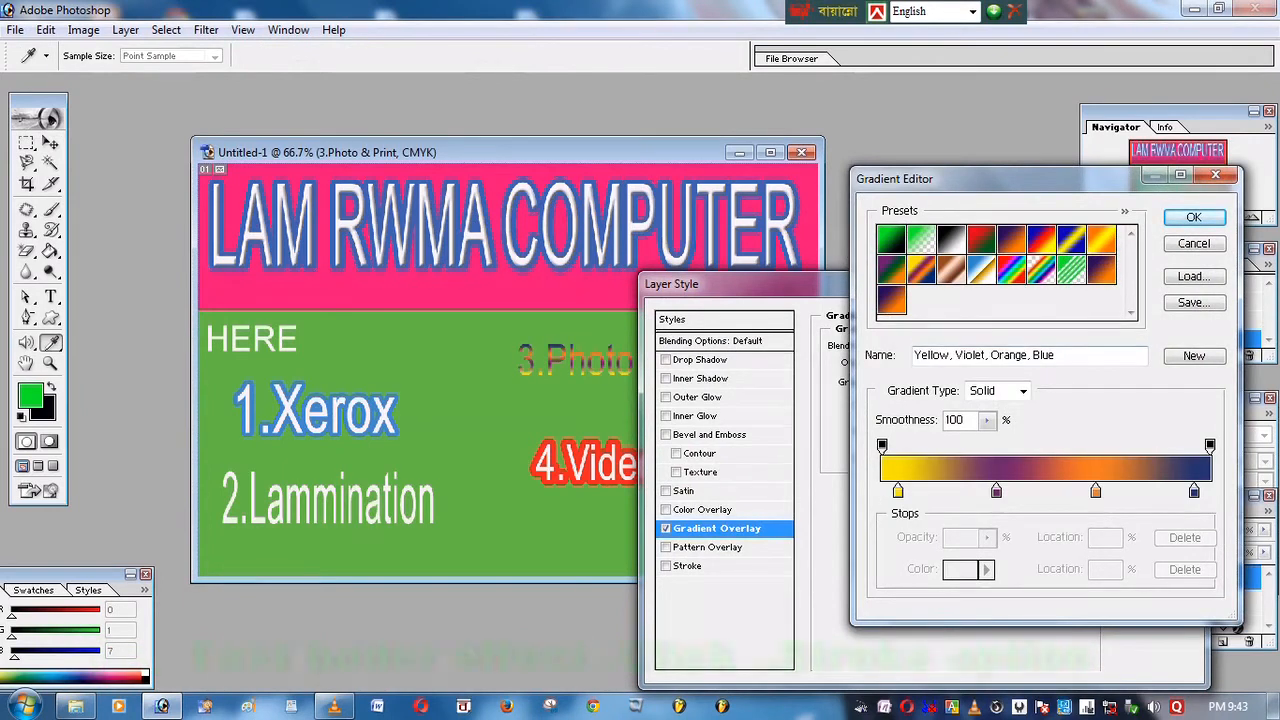
{"action": "key", "text": "Return"}
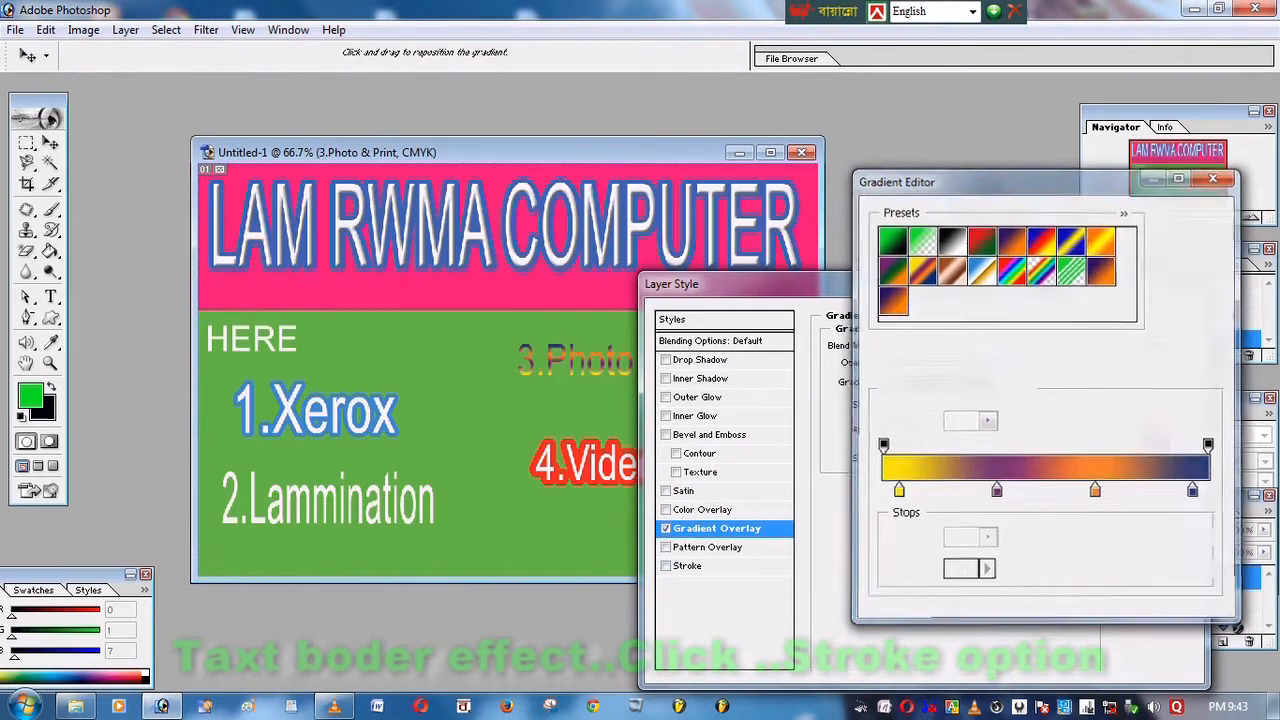
{"action": "left_click", "coordinate": [665, 566]}
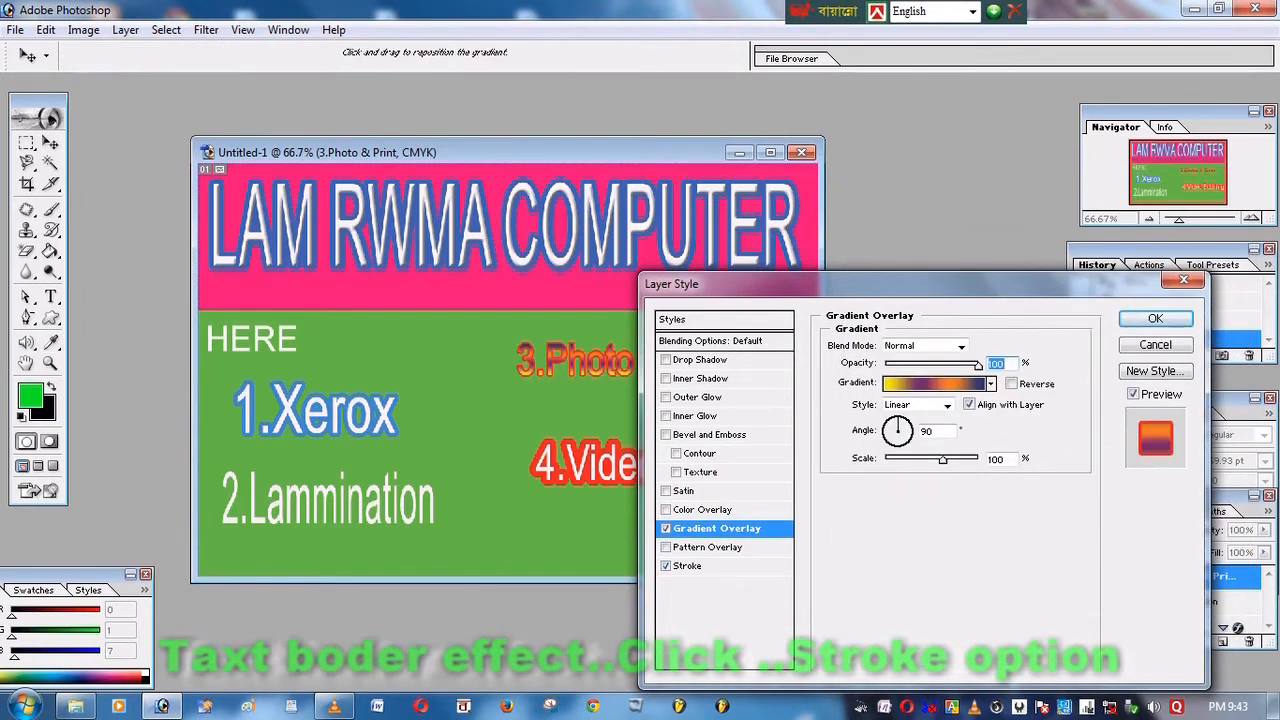
- Change the overlay gradient of "3.Photo & Print" to the Chrome preset, set its opacity to 31%, and apply the layer style
{"action": "left_click", "coordinate": [935, 383]}
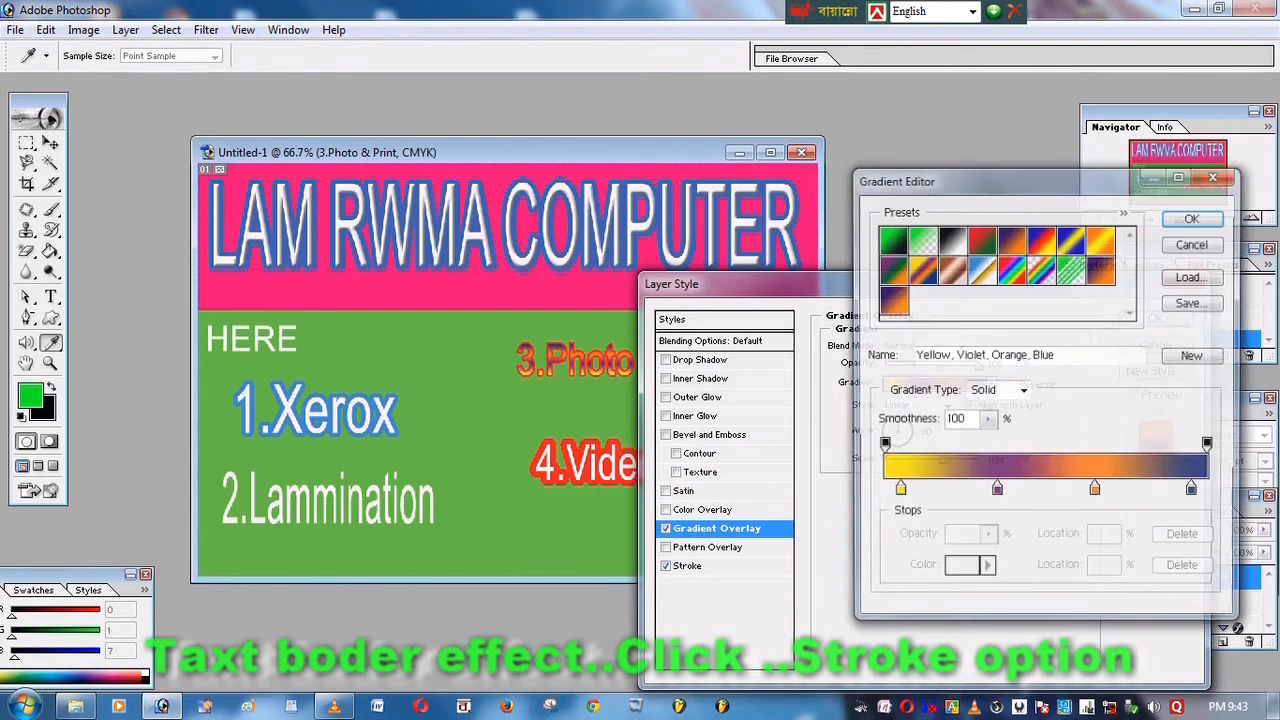
{"action": "left_click", "coordinate": [981, 269]}
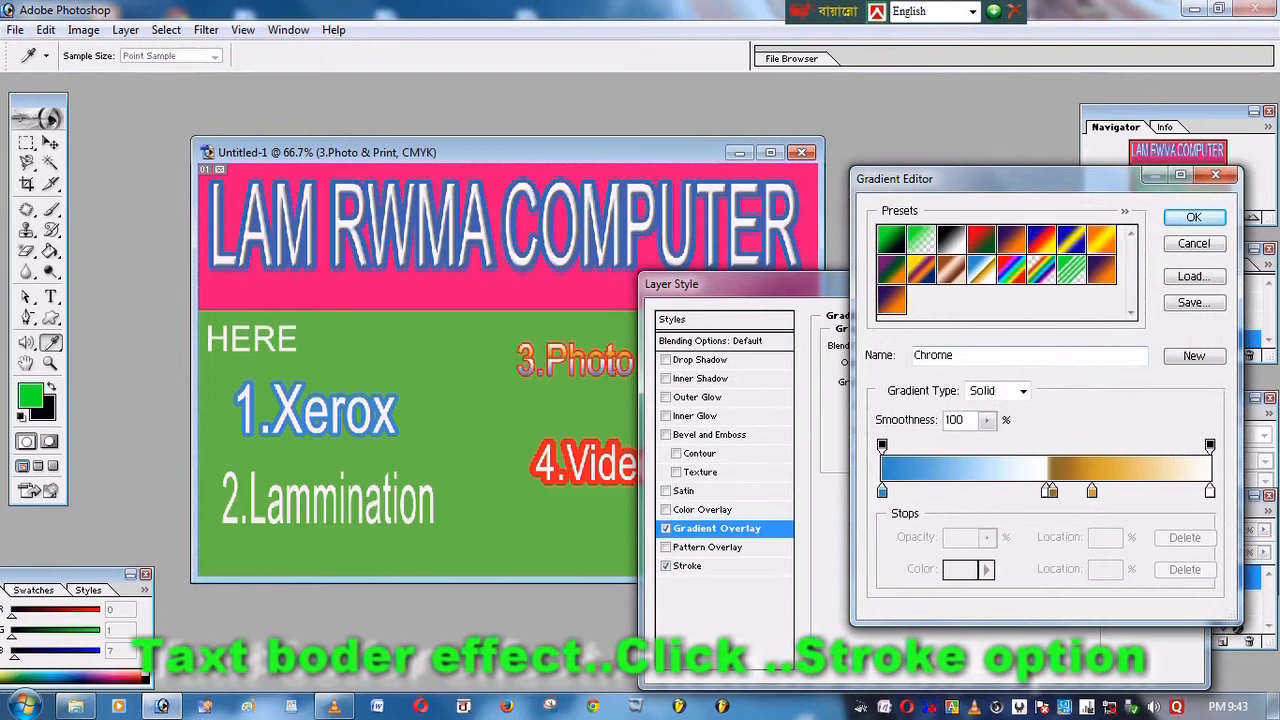
{"action": "key", "text": "Return"}
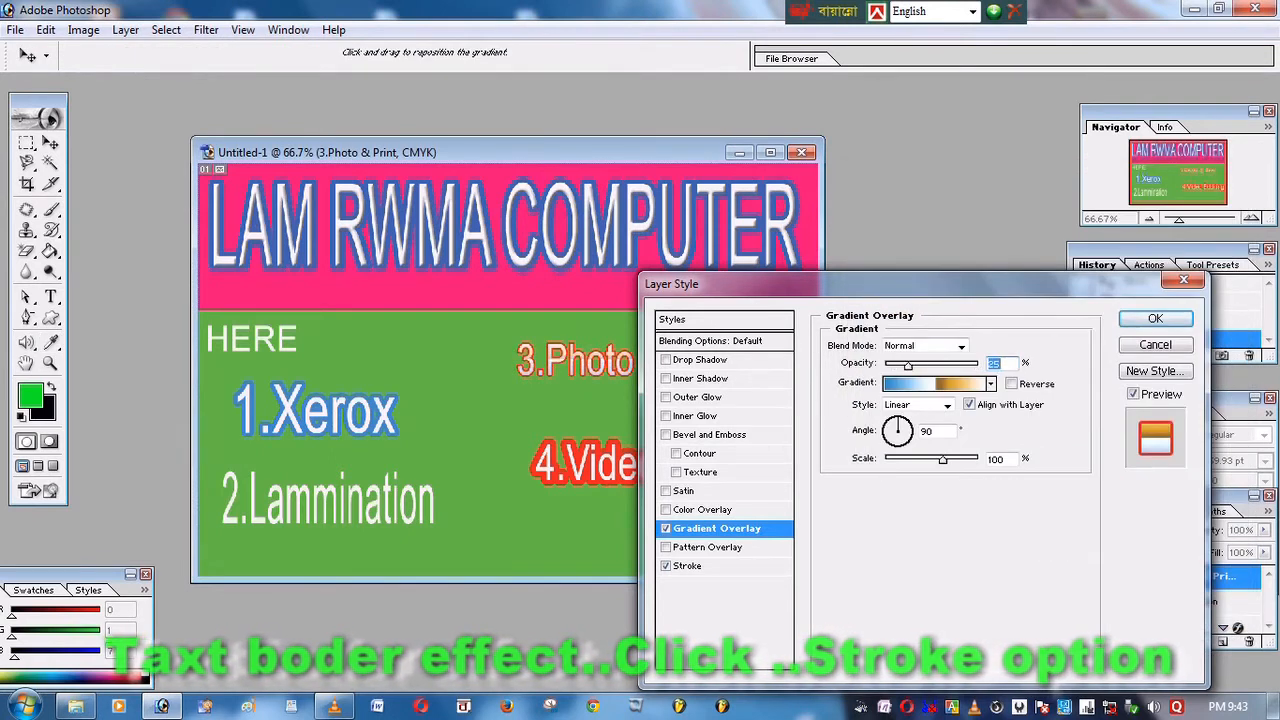
{"action": "type", "text": "31"}
{"action": "key", "text": "Return"}
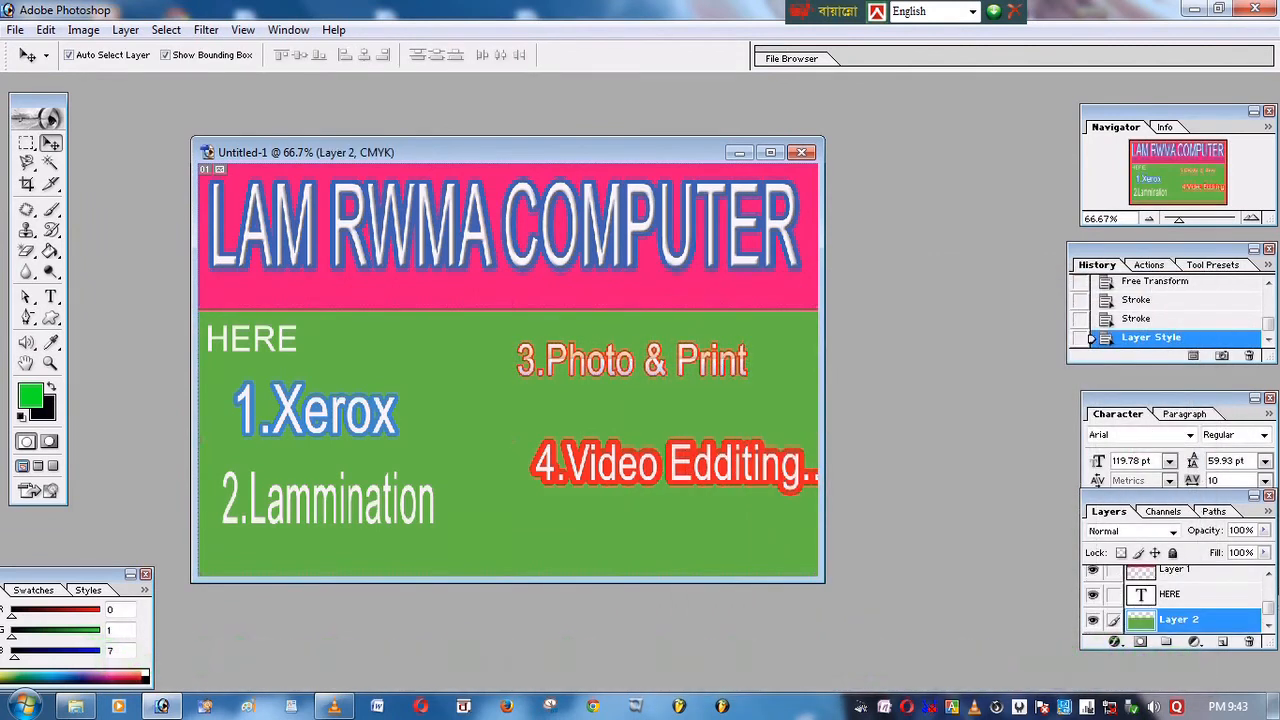
- Nudge "3.Photo & Print" down and to the right on the green area, closer to "4.Video Edditing.."
{"action": "left_click", "coordinate": [326, 500]}
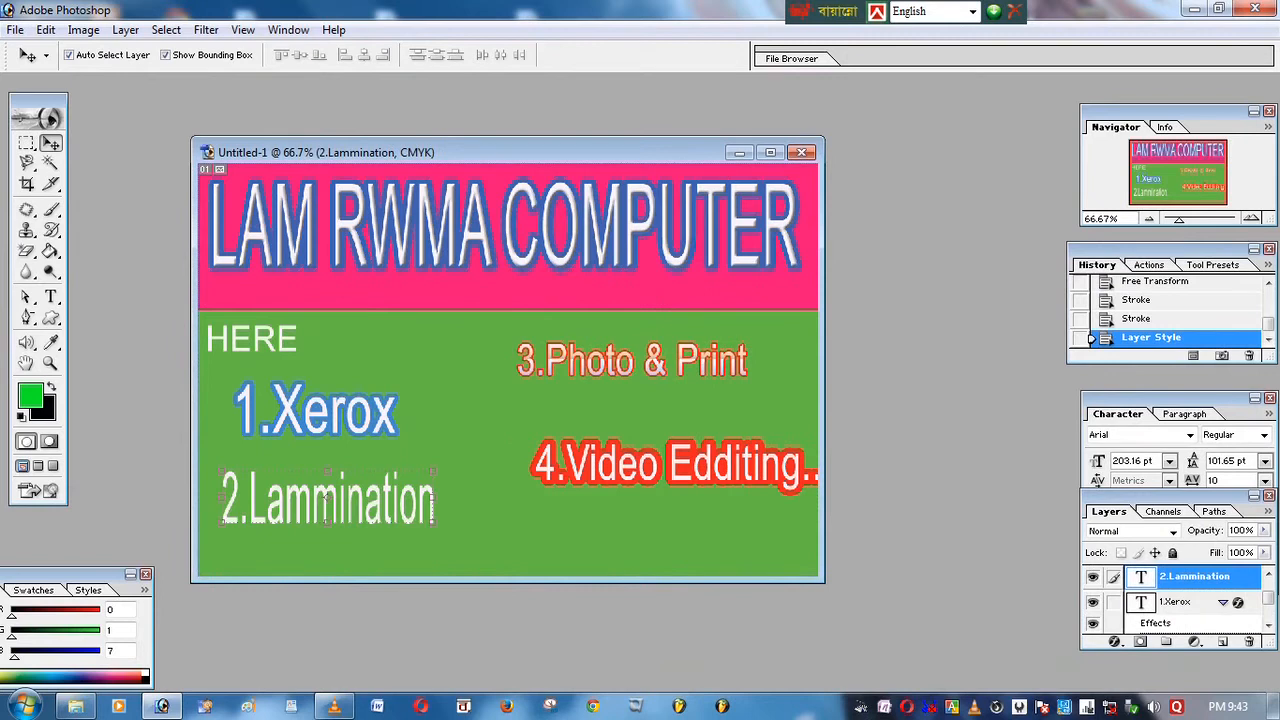
{"action": "left_click", "coordinate": [470, 520]}
{"action": "left_click", "coordinate": [627, 362]}
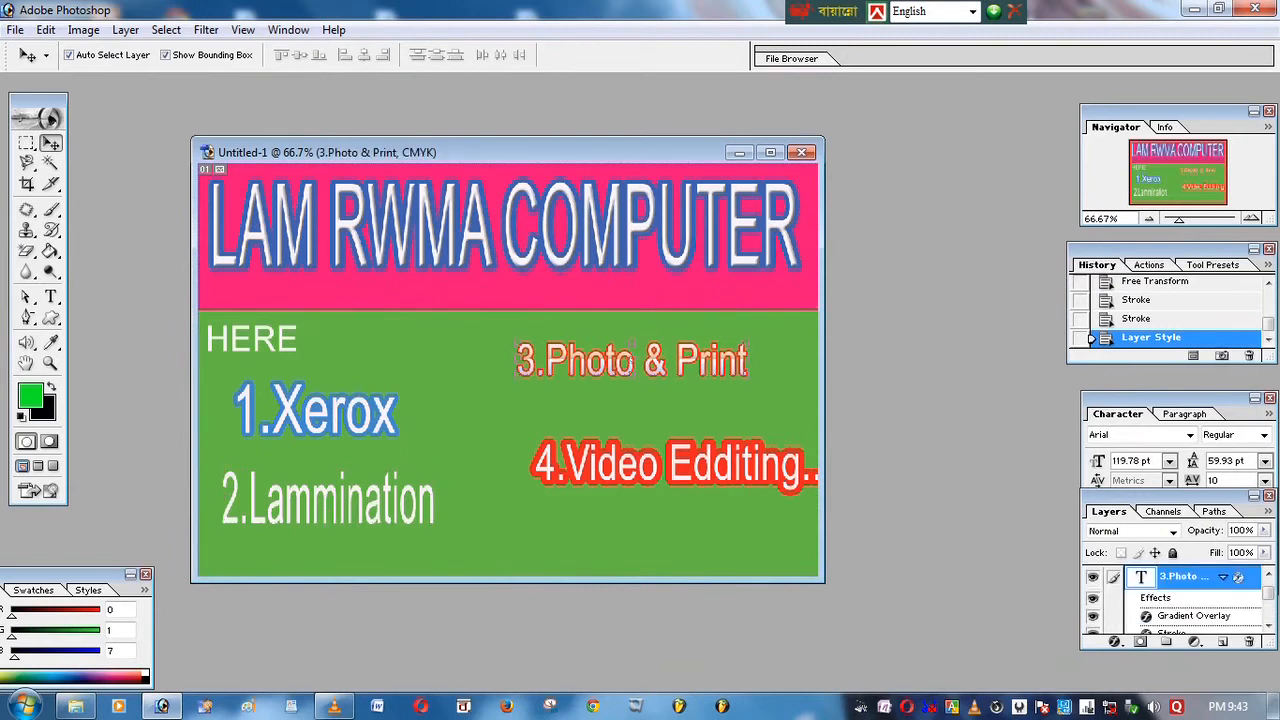
{"action": "key", "text": "Down"}
{"action": "key", "text": "Down"}
{"action": "key", "text": "Down"}
{"action": "key", "text": "Down"}
{"action": "key", "text": "Down"}
{"action": "key", "text": "Down"}
{"action": "key", "text": "Down"}
{"action": "key", "text": "Down"}
{"action": "key", "text": "Down"}
{"action": "key", "text": "Down"}
{"action": "key", "text": "Down"}
{"action": "key", "text": "Down"}
{"action": "key", "text": "Right"}
{"action": "key", "text": "Right"}
{"action": "key", "text": "Right"}
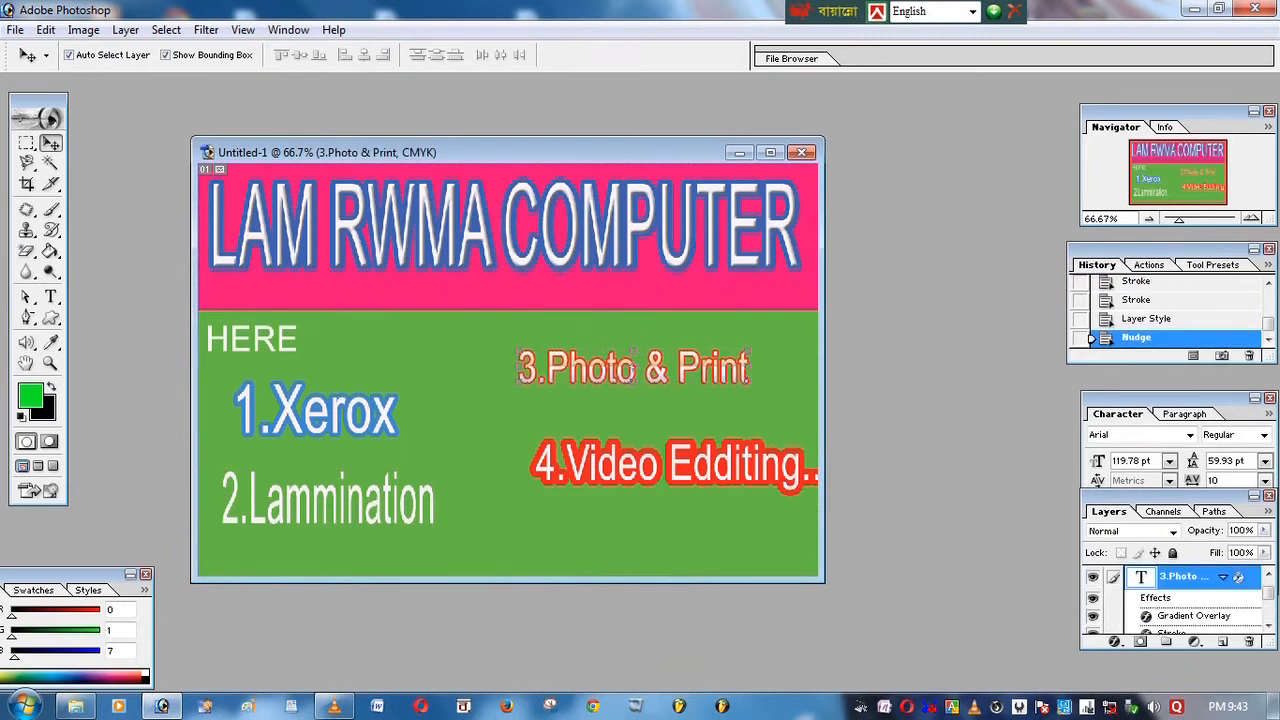
{"action": "key", "text": "Right"}
{"action": "key", "text": "Right"}
{"action": "key", "text": "Right"}
{"action": "key", "text": "Right"}
{"action": "key", "text": "Right"}
{"action": "key", "text": "Right"}
{"action": "key", "text": "Right"}
{"action": "key", "text": "Right"}
{"action": "key", "text": "Right"}
{"action": "key", "text": "Right"}
{"action": "key", "text": "Right"}
{"action": "key", "text": "Right"}
{"action": "key", "text": "Right"}
{"action": "key", "text": "Right"}
{"action": "key", "text": "Right"}
{"action": "key", "text": "Right"}
{"action": "key", "text": "Right"}
{"action": "key", "text": "Right"}
{"action": "key", "text": "Right"}
{"action": "key", "text": "Right"}
{"action": "key", "text": "Down"}
{"action": "key", "text": "Down"}
{"action": "key", "text": "Down"}
{"action": "key", "text": "Down"}
{"action": "key", "text": "Down"}
{"action": "key", "text": "Down"}
{"action": "key", "text": "Down"}
{"action": "key", "text": "Down"}
{"action": "key", "text": "Down"}
{"action": "key", "text": "Down"}
{"action": "key", "text": "Down"}
{"action": "key", "text": "Down"}
{"action": "key", "text": "Down"}
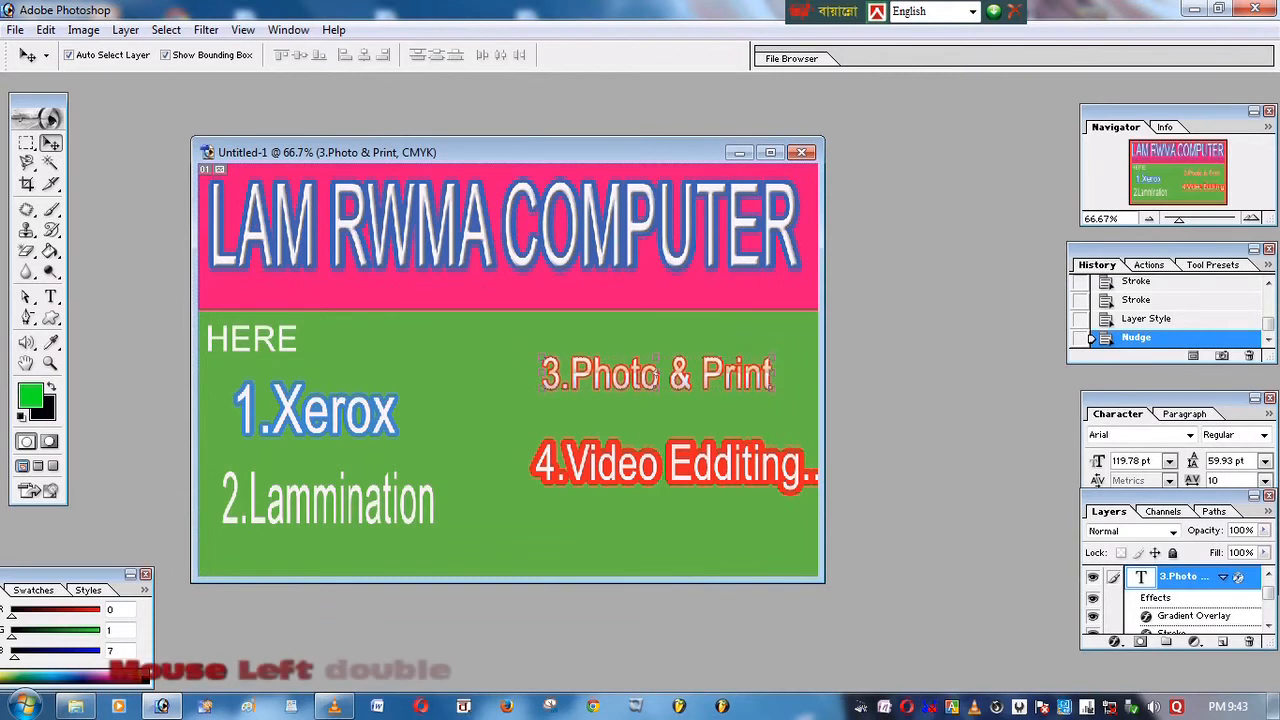
{"action": "left_click", "coordinate": [508, 440]}
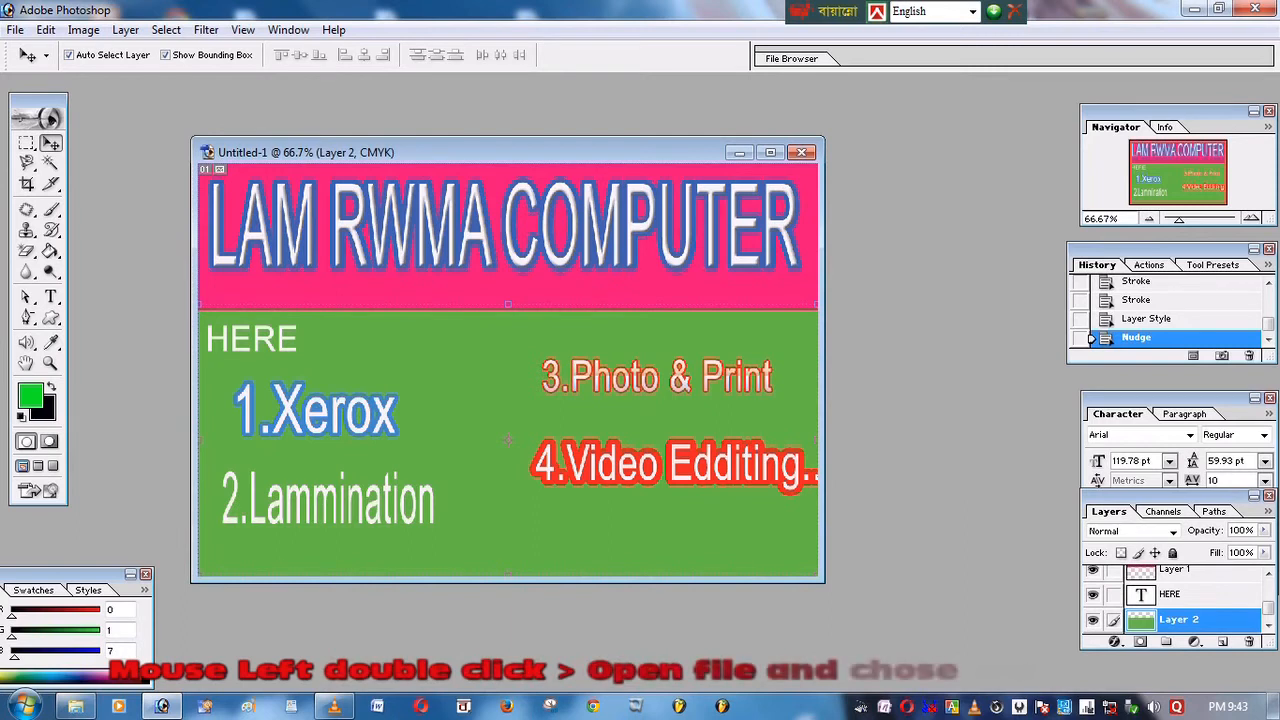
- Open Konica-Minolta-Photocopier.jpg and olympia-lamination-machine-a330-388.jpg together from the Banner folder on Local Disk (E:)
{"action": "double_click", "coordinate": [150, 298]}
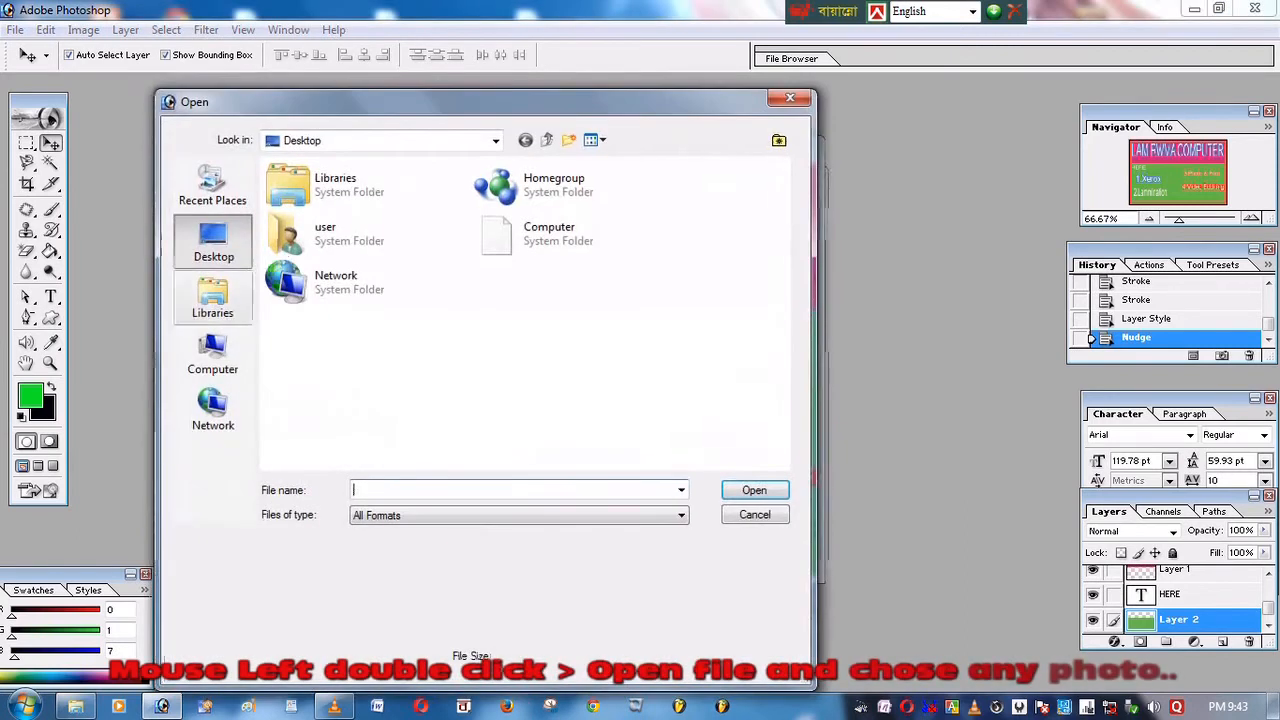
{"action": "double_click", "coordinate": [530, 233]}
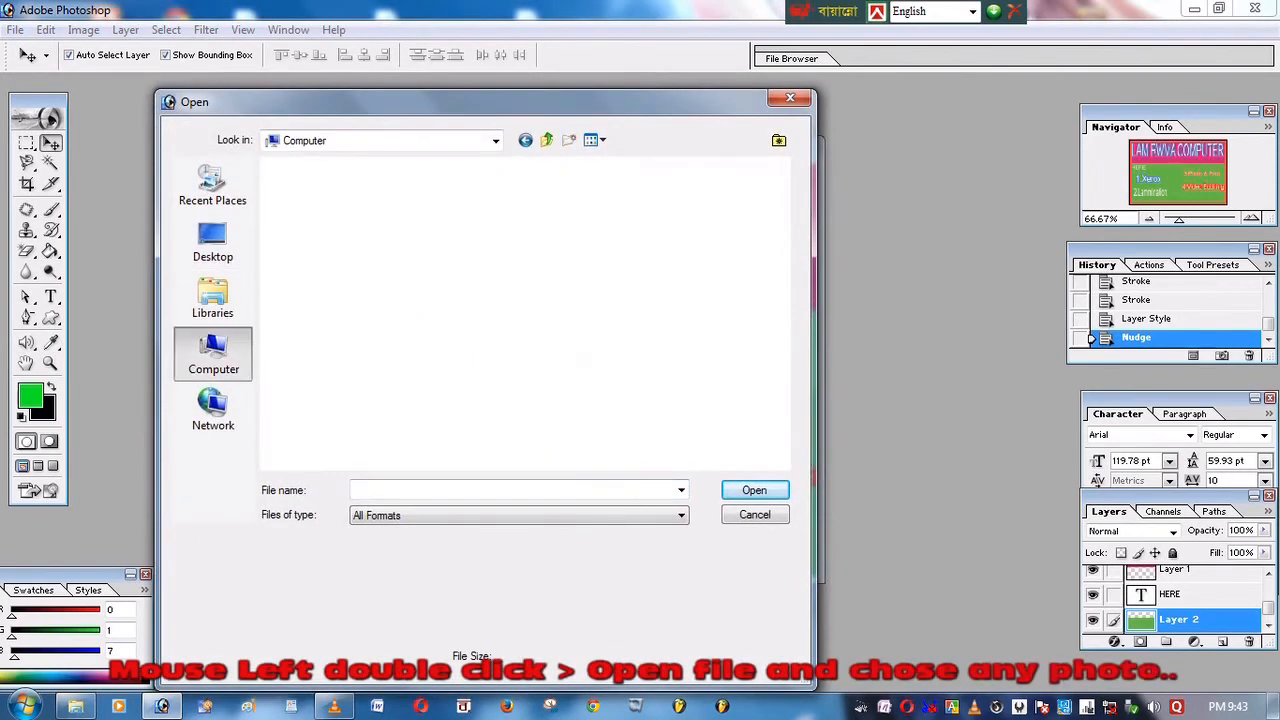
{"action": "double_click", "coordinate": [350, 250]}
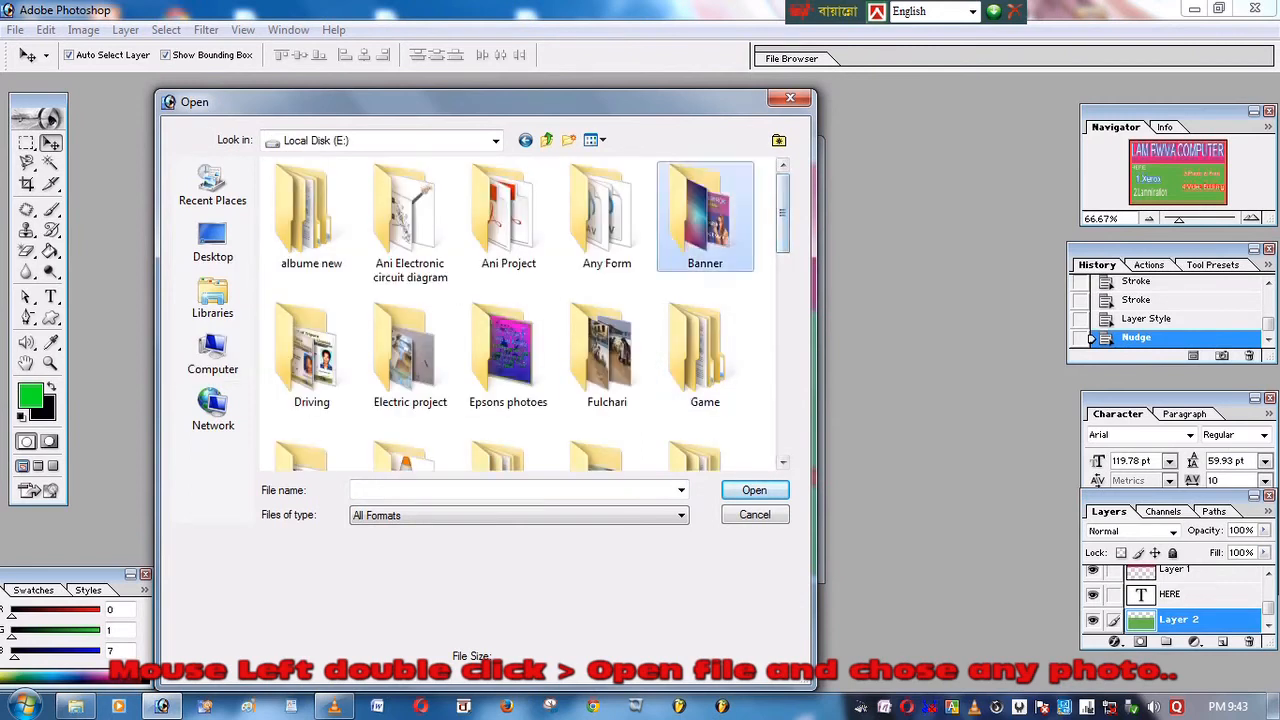
{"action": "double_click", "coordinate": [705, 215]}
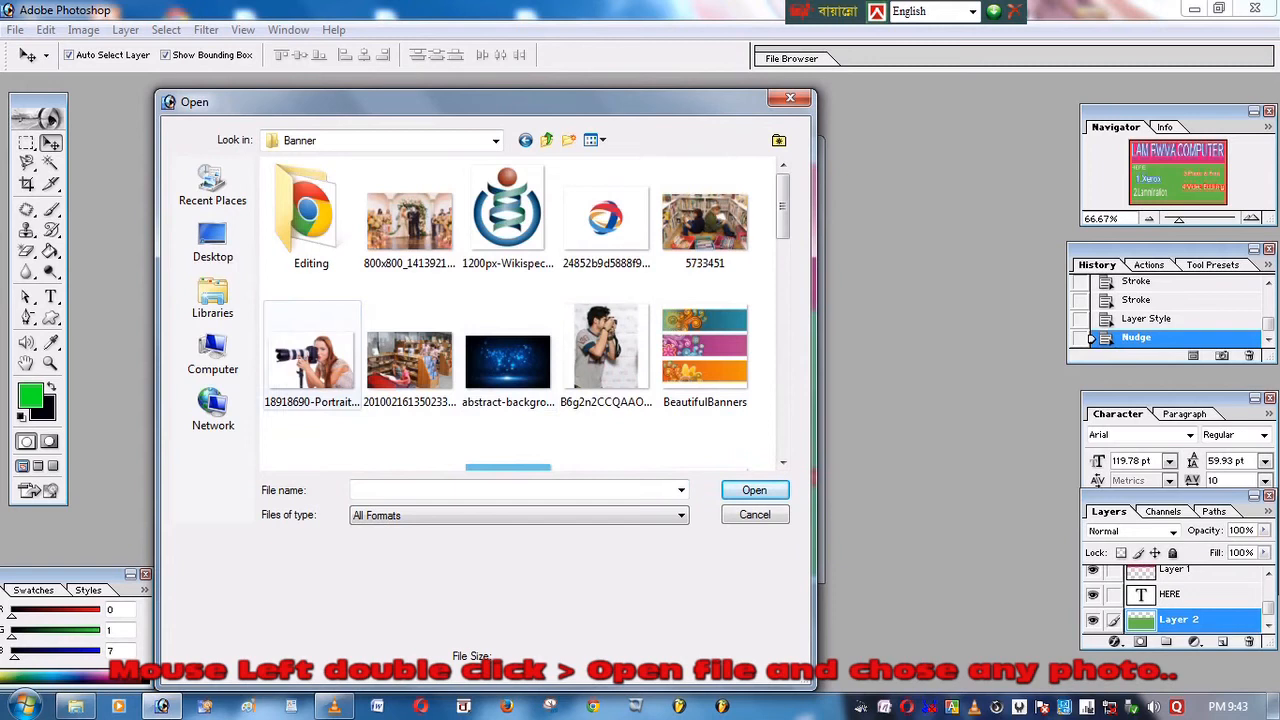
{"action": "scroll", "coordinate": [311, 355], "scroll_direction": "down", "scroll_amount": 1}
{"action": "scroll", "coordinate": [527, 313], "scroll_direction": "down", "scroll_amount": 5}
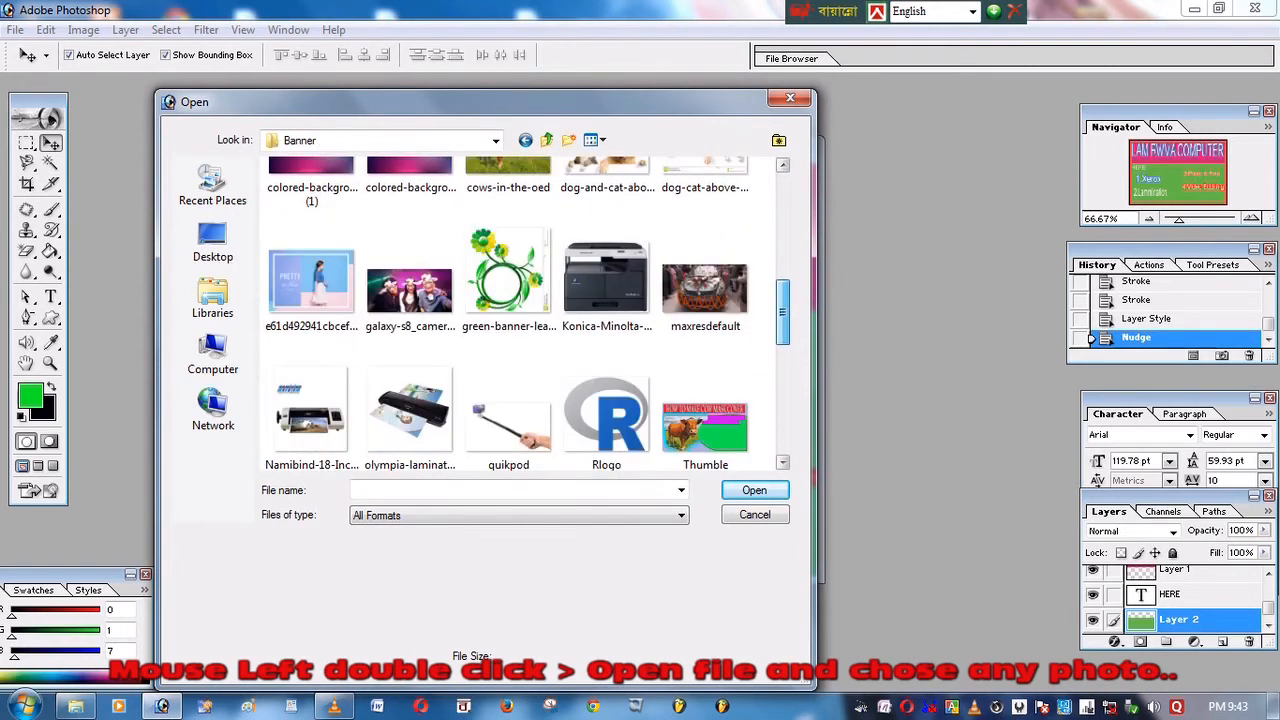
{"action": "left_click_drag", "start_coordinate": [783, 312], "coordinate": [783, 315]}
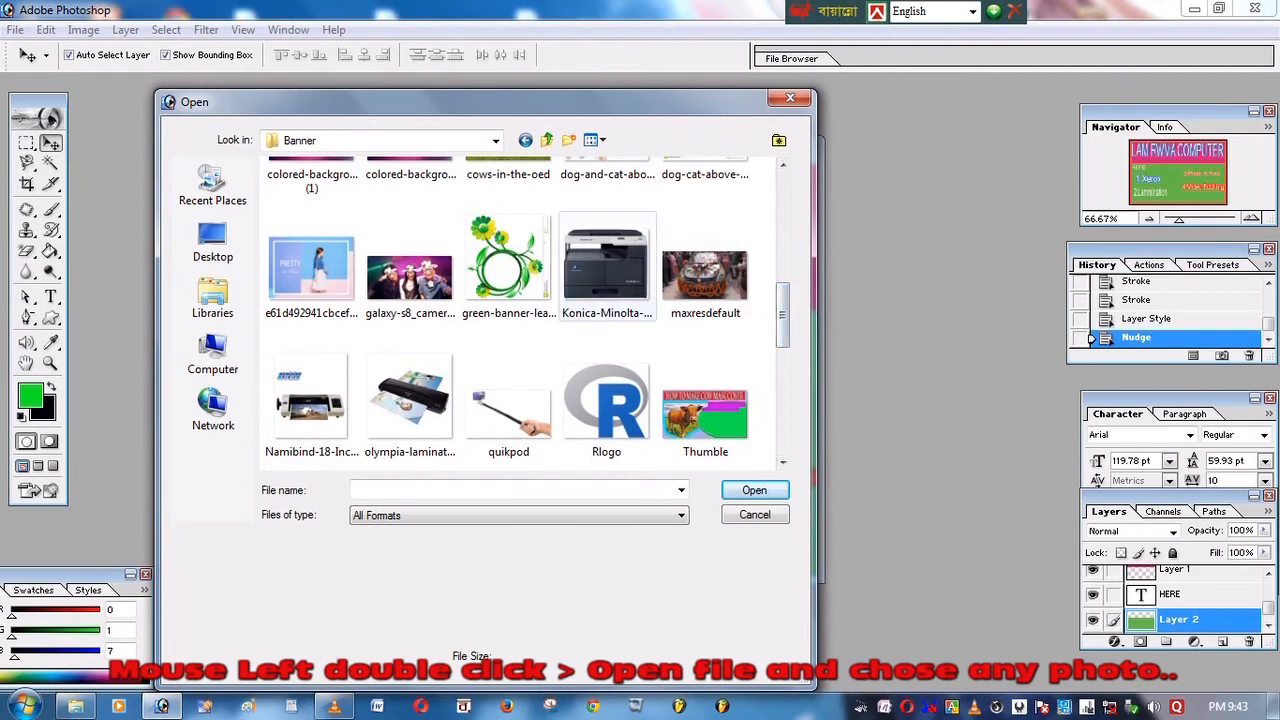
{"action": "left_click", "coordinate": [410, 400]}
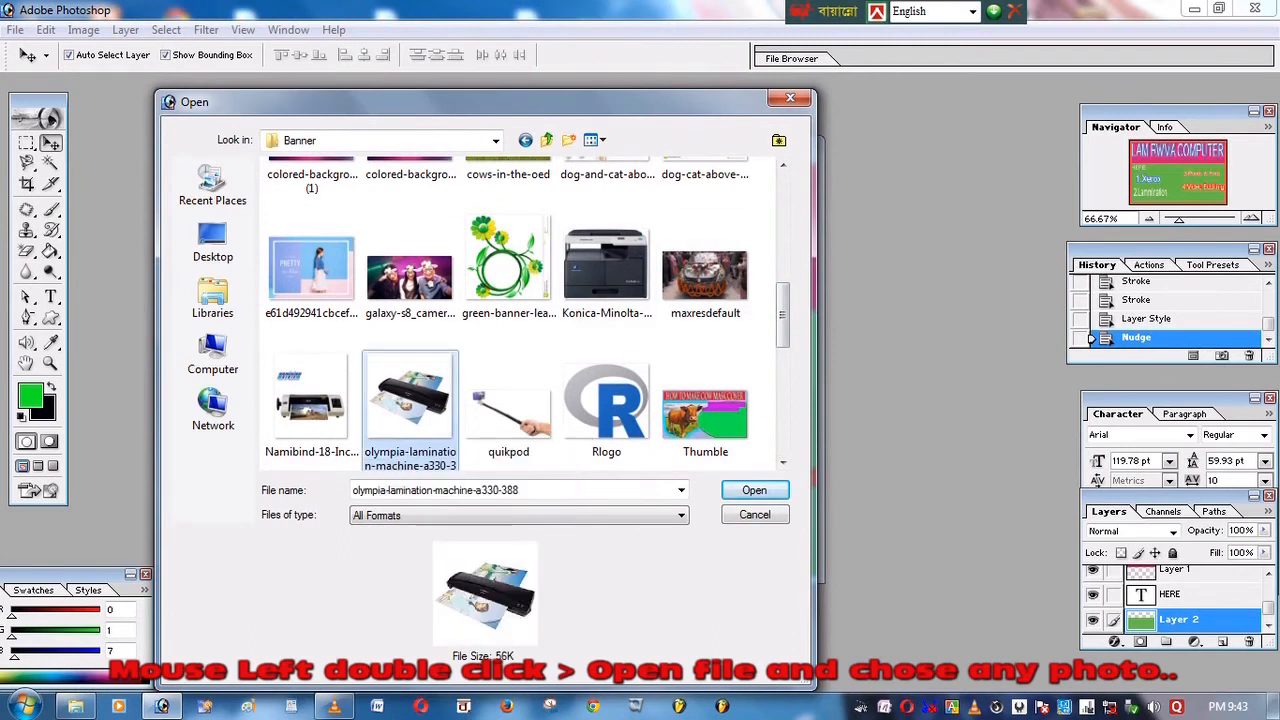
{"action": "left_click", "coordinate": [606, 265], "text": "ctrl"}
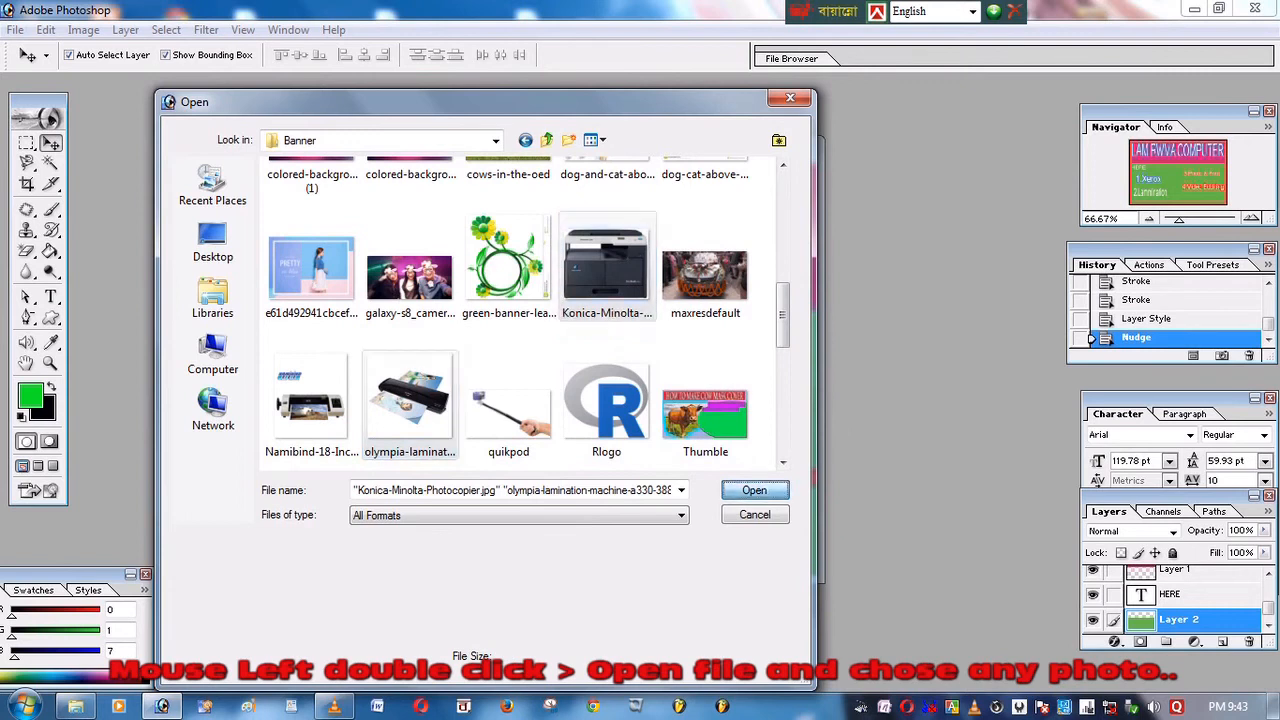
{"action": "left_click", "coordinate": [754, 490]}
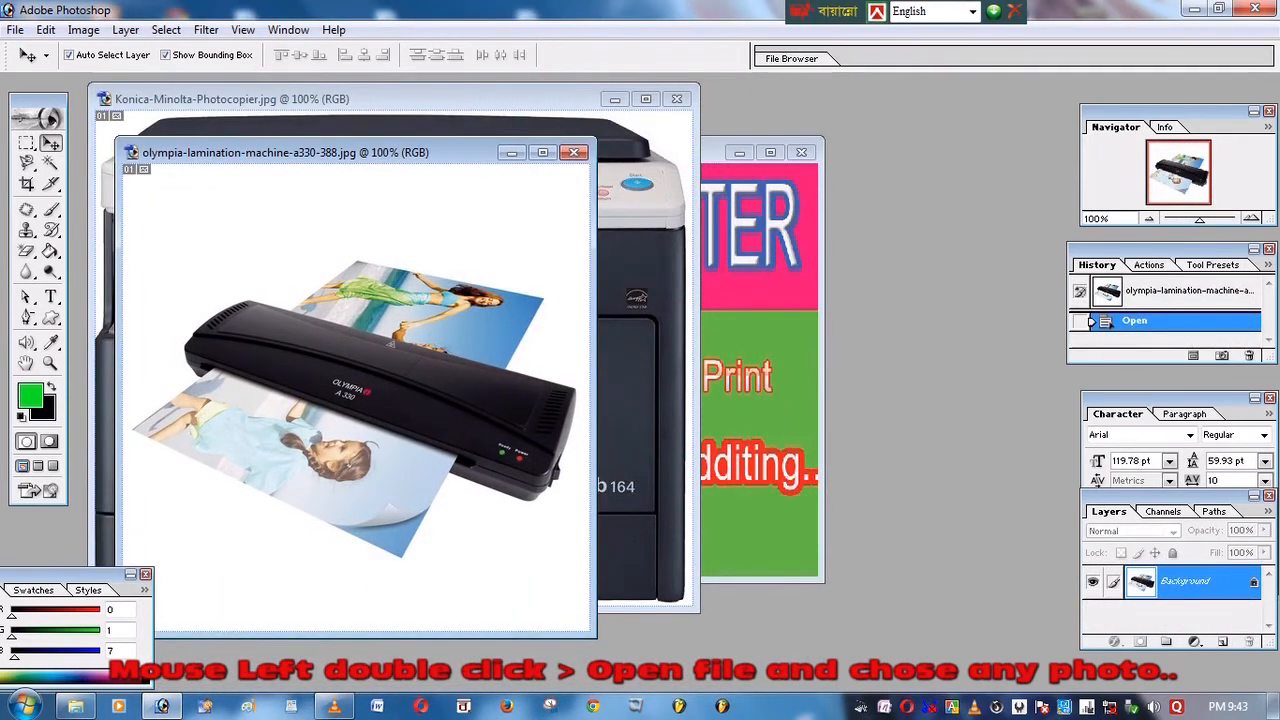
- Select the white background of the lamination machine photo with the Magic Wand and erase it with the Magic Eraser
{"action": "key", "text": "w"}
{"action": "left_click", "coordinate": [230, 240]}
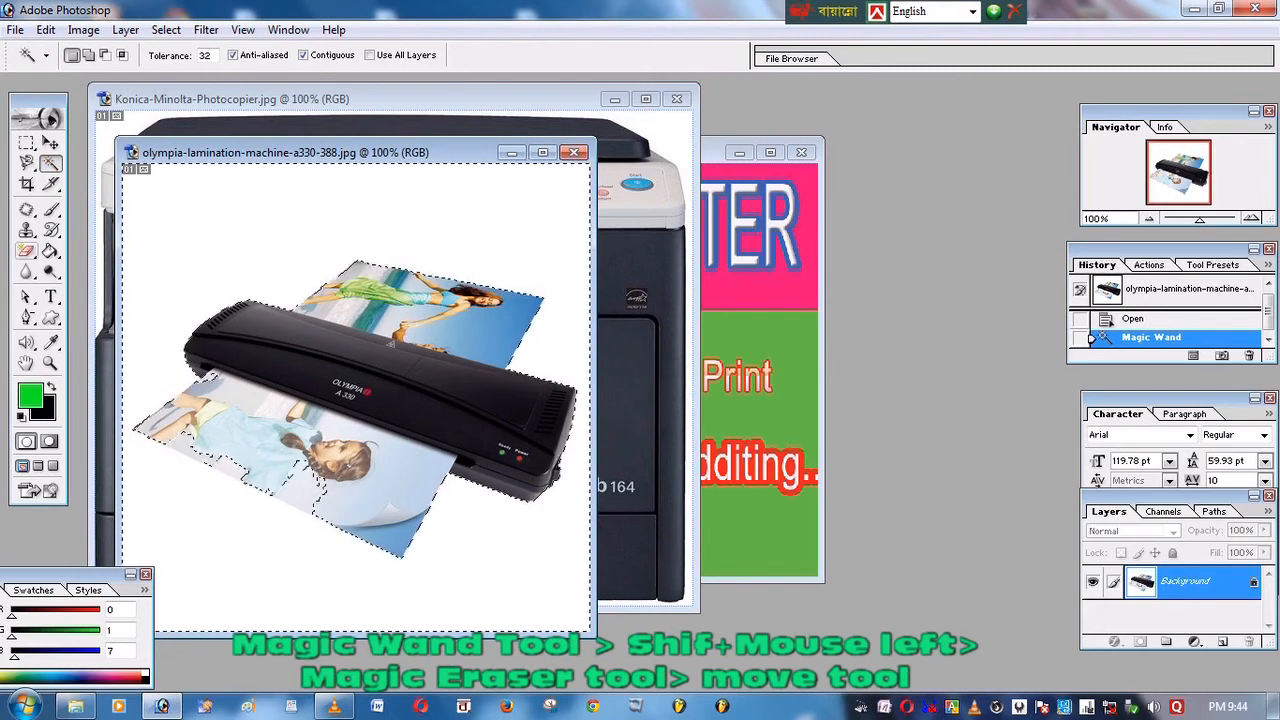
{"action": "left_click", "coordinate": [26, 251]}
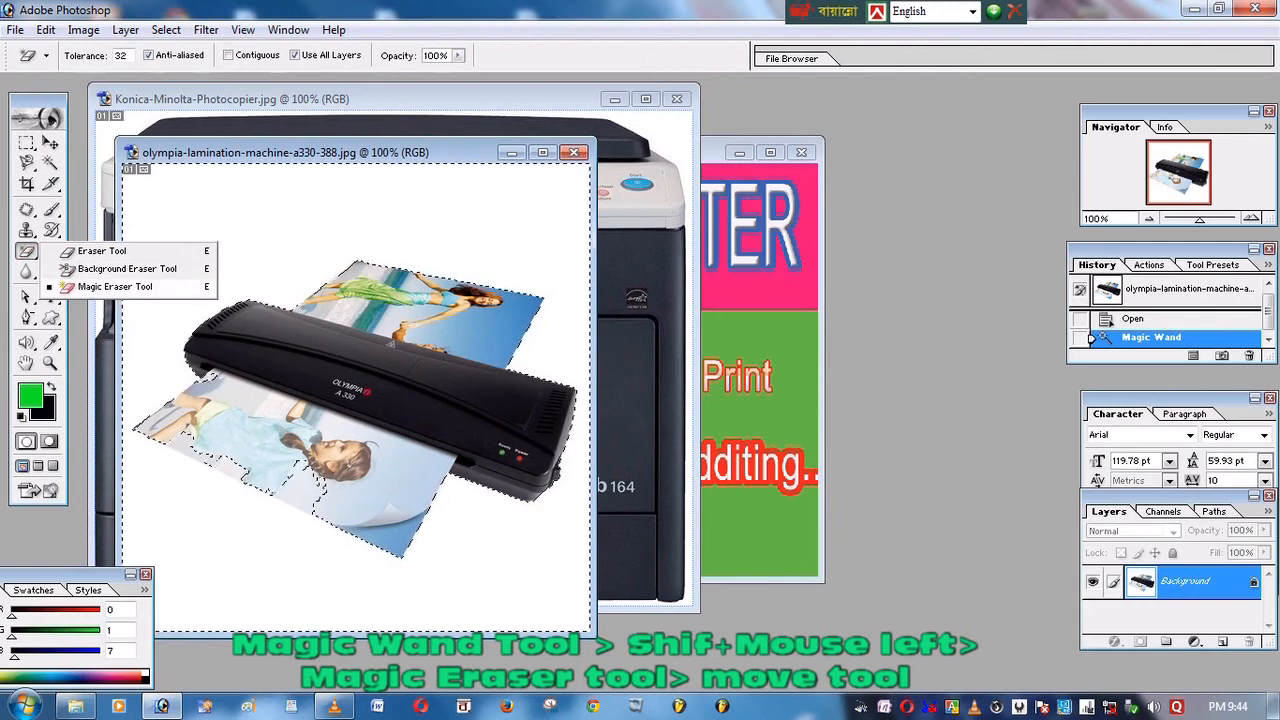
{"action": "left_click", "coordinate": [115, 287]}
{"action": "left_click", "coordinate": [212, 377]}
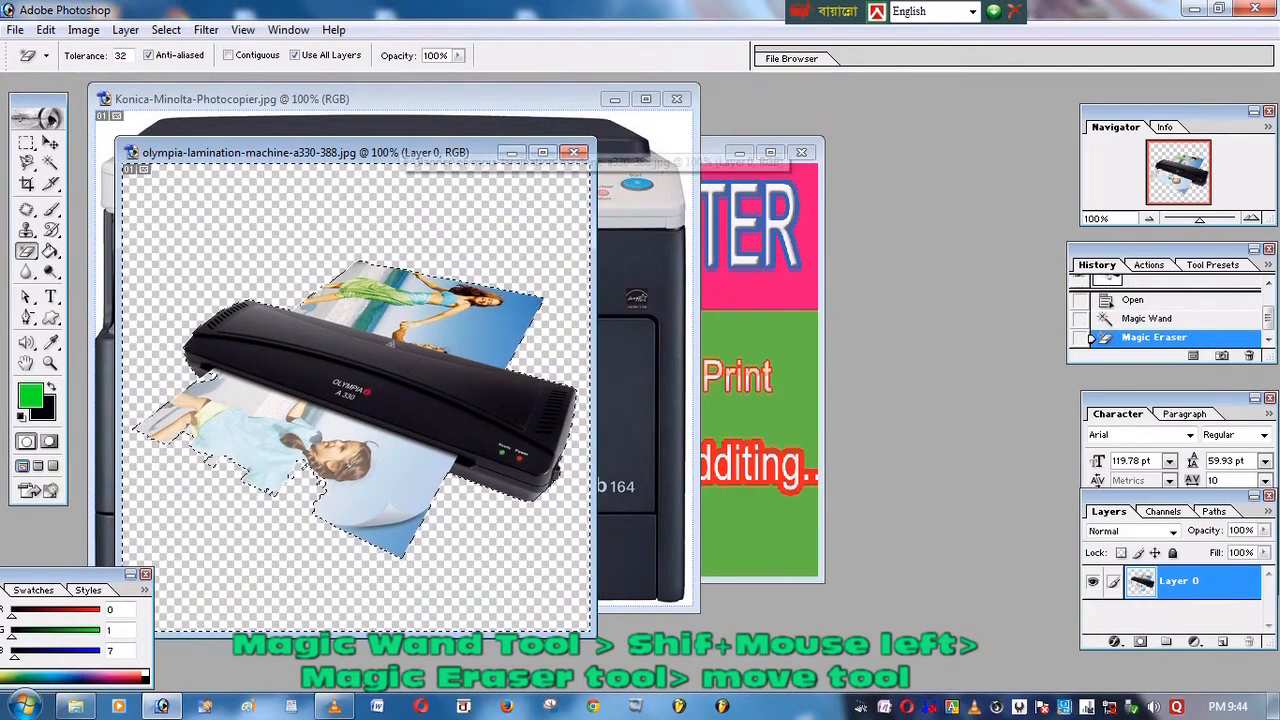
- Rearrange the image windows so the whole Untitled-1 banner shows beside the lamination machine and photocopier photos
{"action": "left_click_drag", "start_coordinate": [357, 152], "coordinate": [357, 370]}
{"action": "left_click_drag", "start_coordinate": [400, 99], "coordinate": [909, 622]}
{"action": "left_click", "coordinate": [410, 371]}
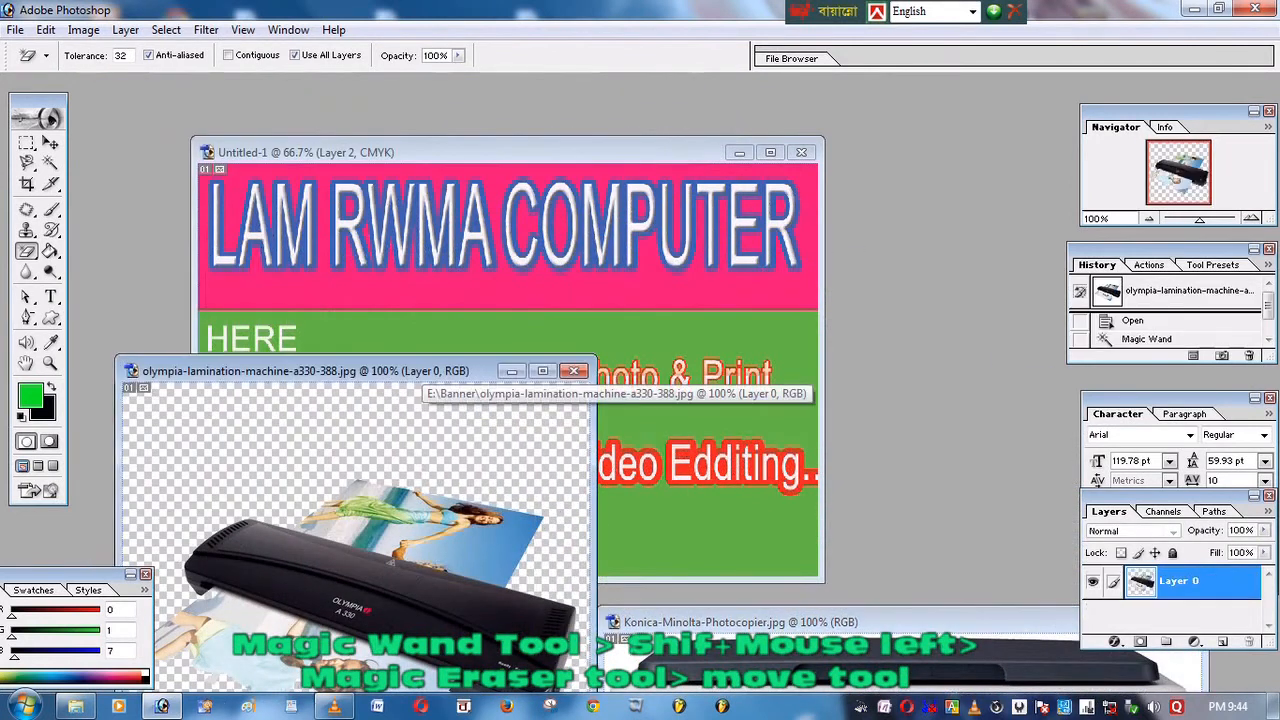
{"action": "left_click", "coordinate": [428, 153]}
{"action": "left_click_drag", "start_coordinate": [428, 153], "coordinate": [646, 97]}
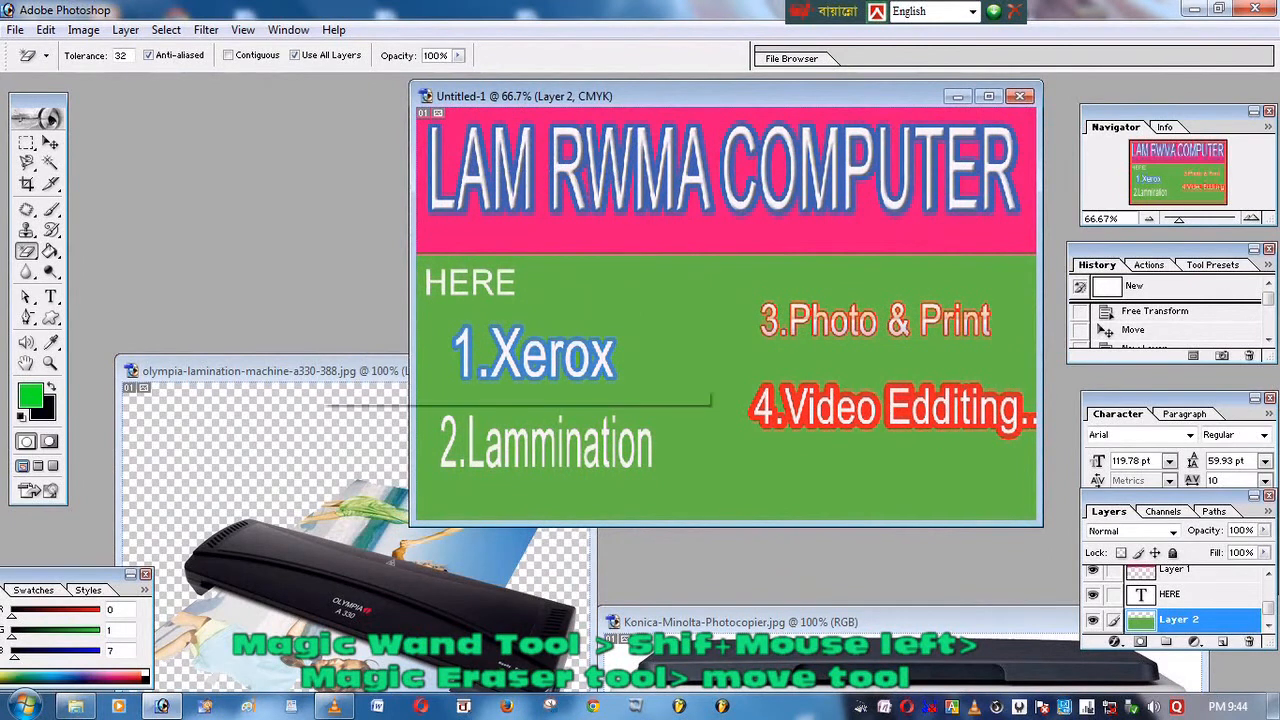
- Copy the cut-out lamination machine into the banner and scale it to 46.9% width and 66.0% height
{"action": "left_click", "coordinate": [322, 371]}
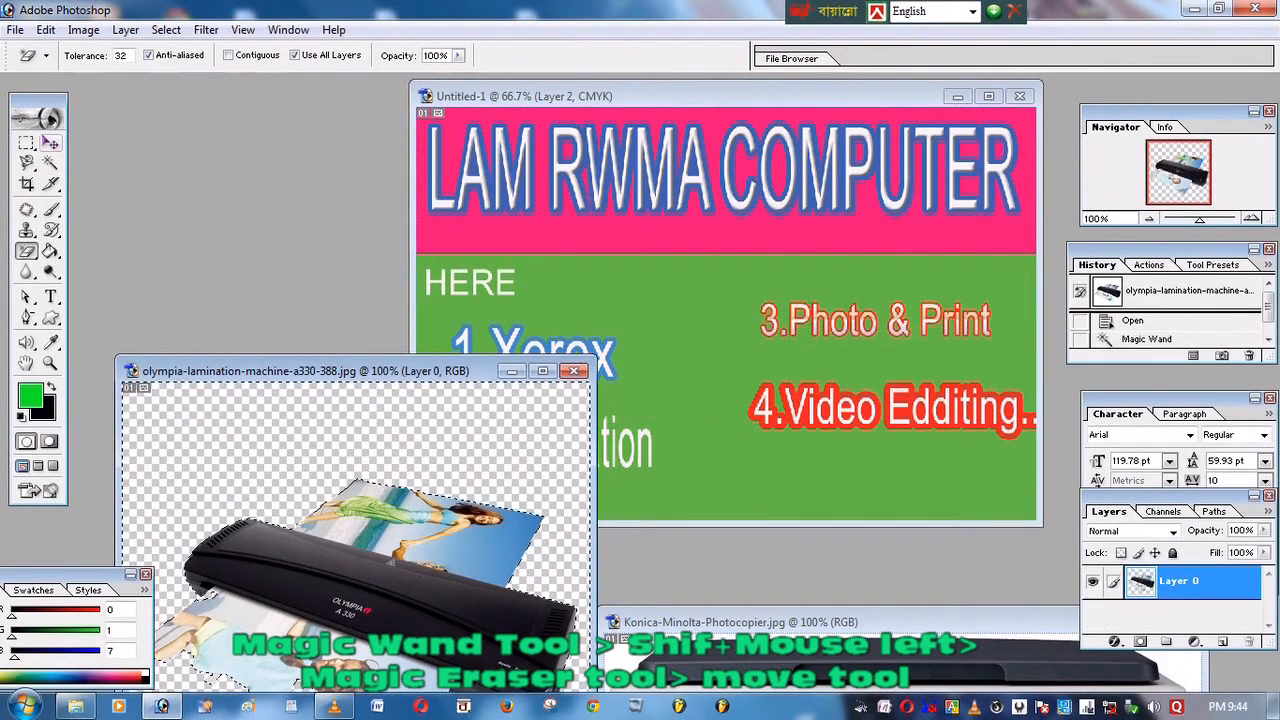
{"action": "key", "text": "v"}
{"action": "left_click_drag", "start_coordinate": [470, 510], "coordinate": [588, 401]}
{"action": "key", "text": "ctrl+t"}
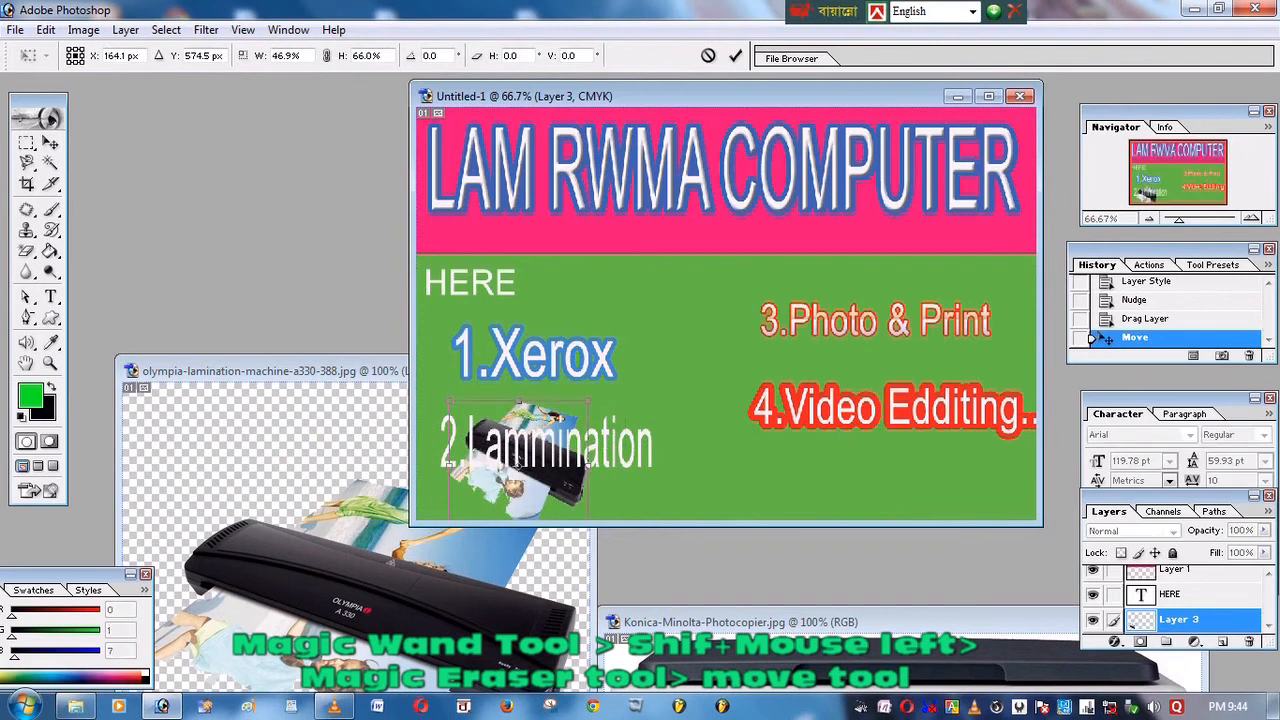
{"action": "left_click", "coordinate": [50, 142]}
{"action": "key", "text": "Return"}
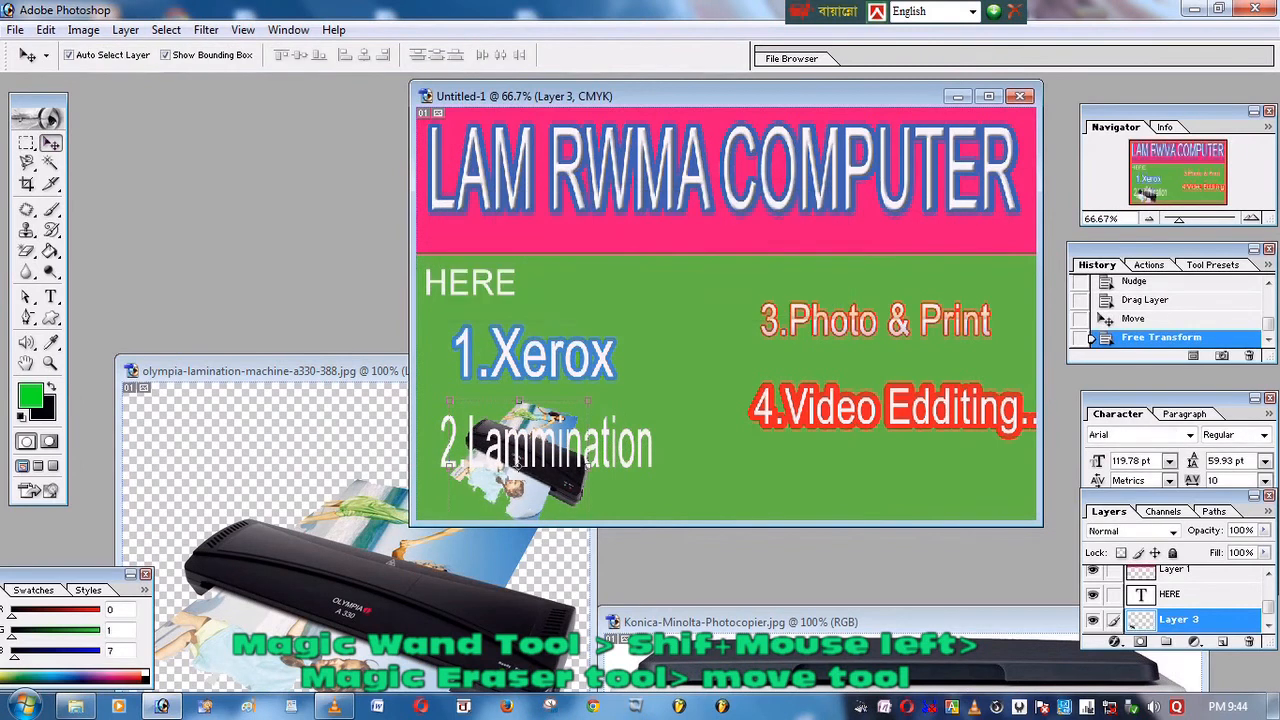
- Reduce the lamination machine's height to 74.2% and place it at the banner's left edge, over the start of "2.Lammination"
{"action": "left_click_drag", "start_coordinate": [540, 480], "coordinate": [665, 423]}
{"action": "key", "text": "ctrl+t"}
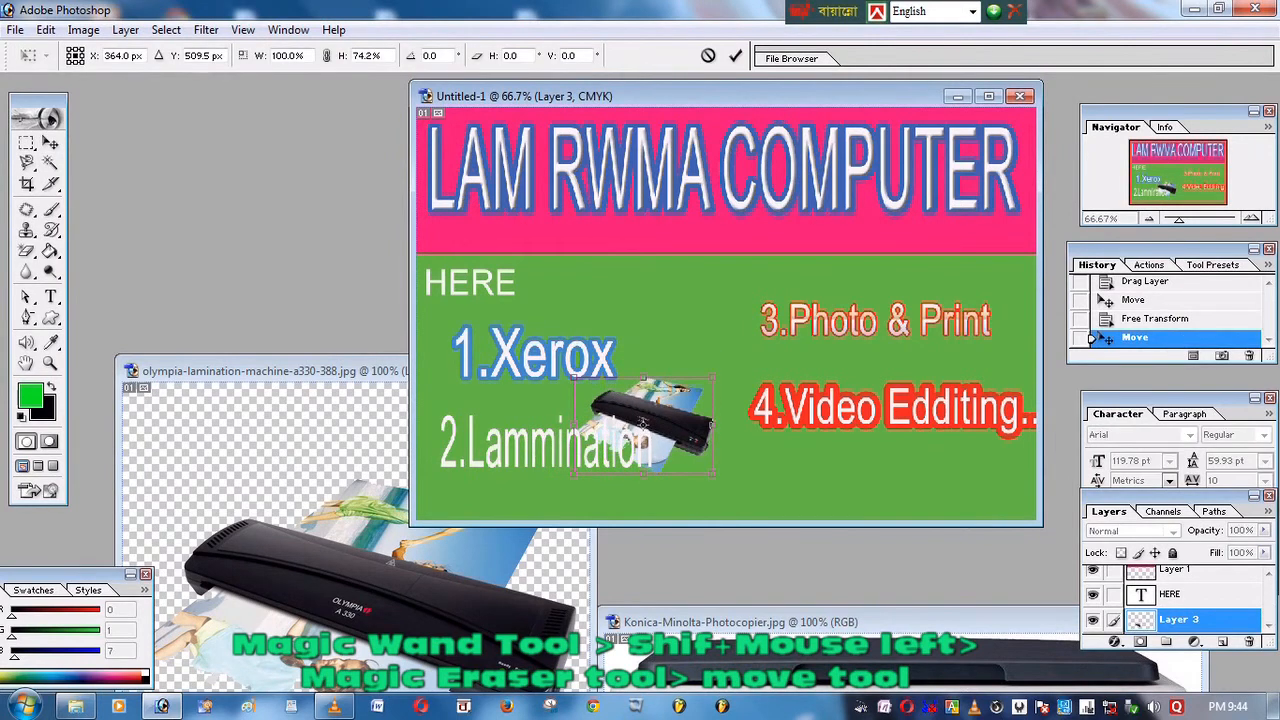
{"action": "left_click", "coordinate": [50, 142]}
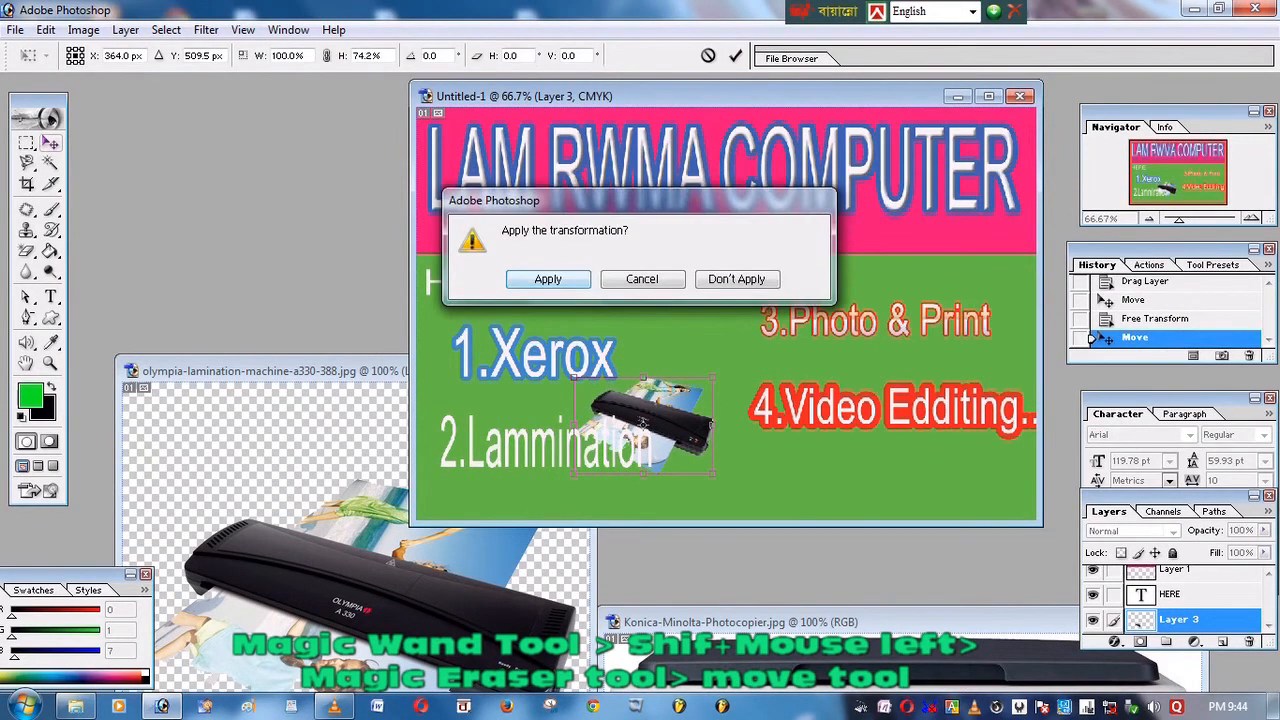
{"action": "left_click", "coordinate": [548, 279]}
{"action": "left_click_drag", "start_coordinate": [645, 425], "coordinate": [473, 452]}
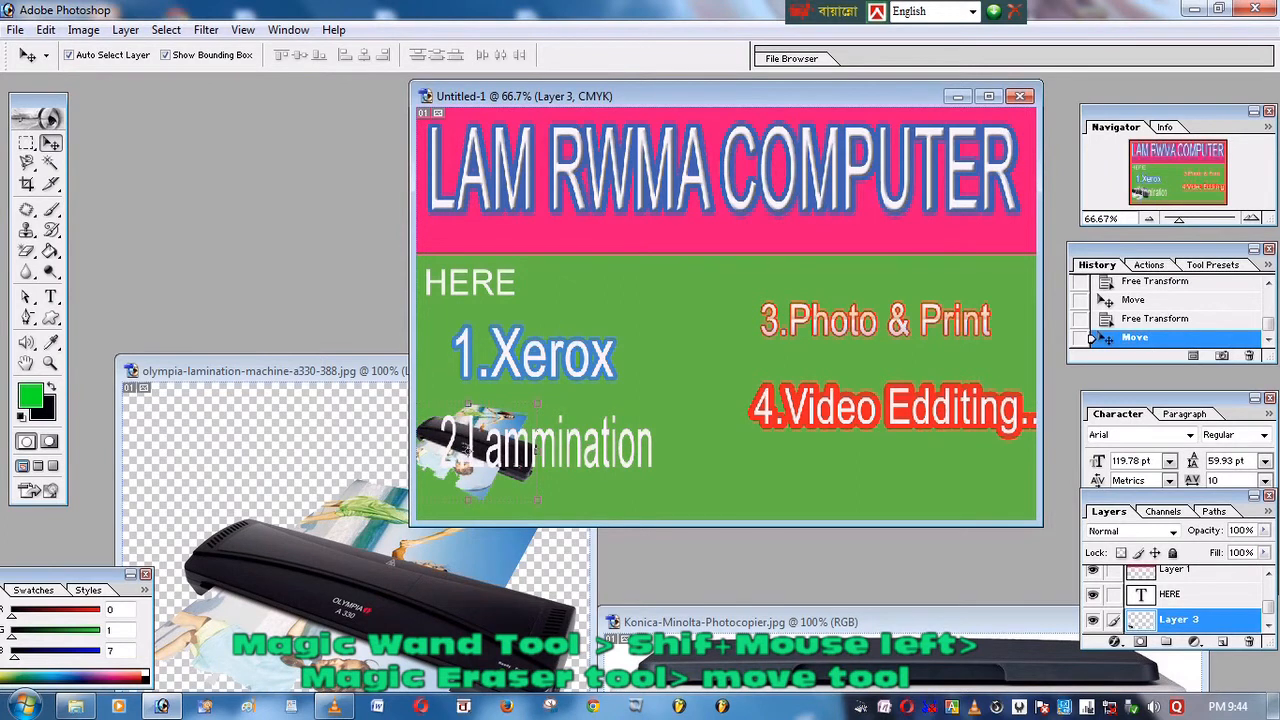
- Add a 3 px outside Stroke in near-black 0B0202 to the "2.Lammination" text
{"action": "left_click", "coordinate": [468, 450]}
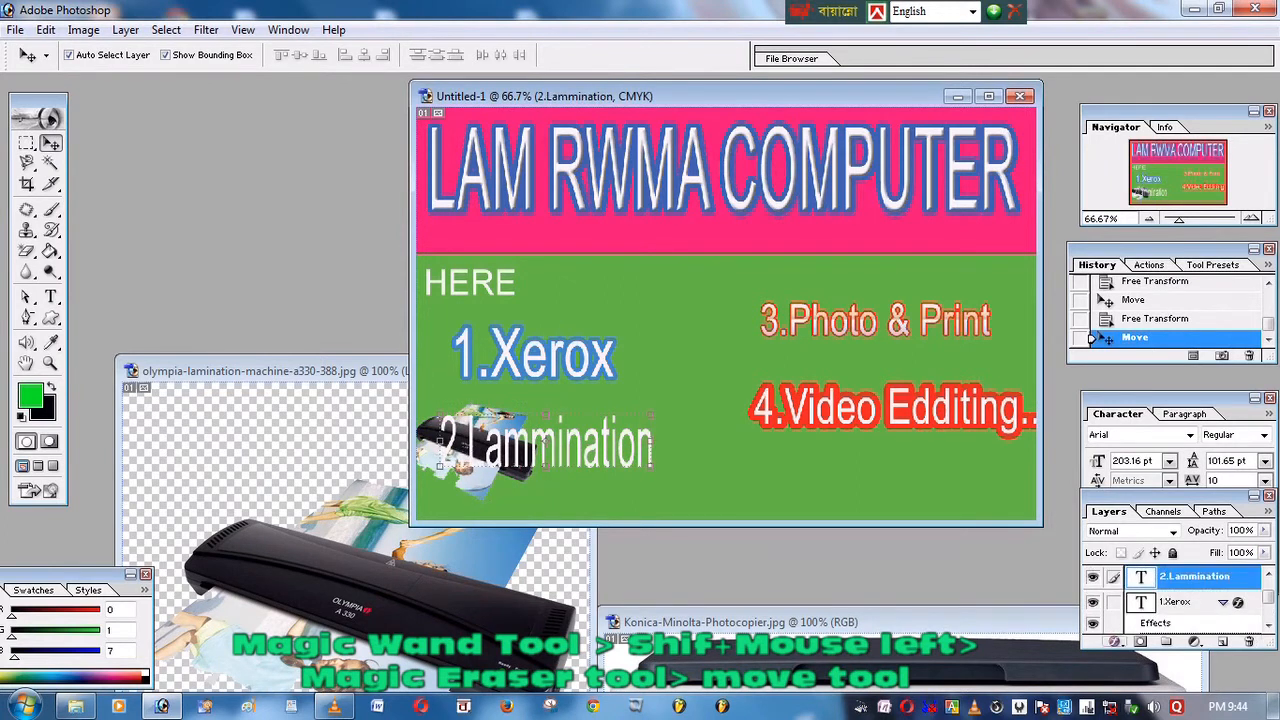
{"action": "left_click", "coordinate": [1140, 641]}
{"action": "left_click", "coordinate": [1150, 628]}
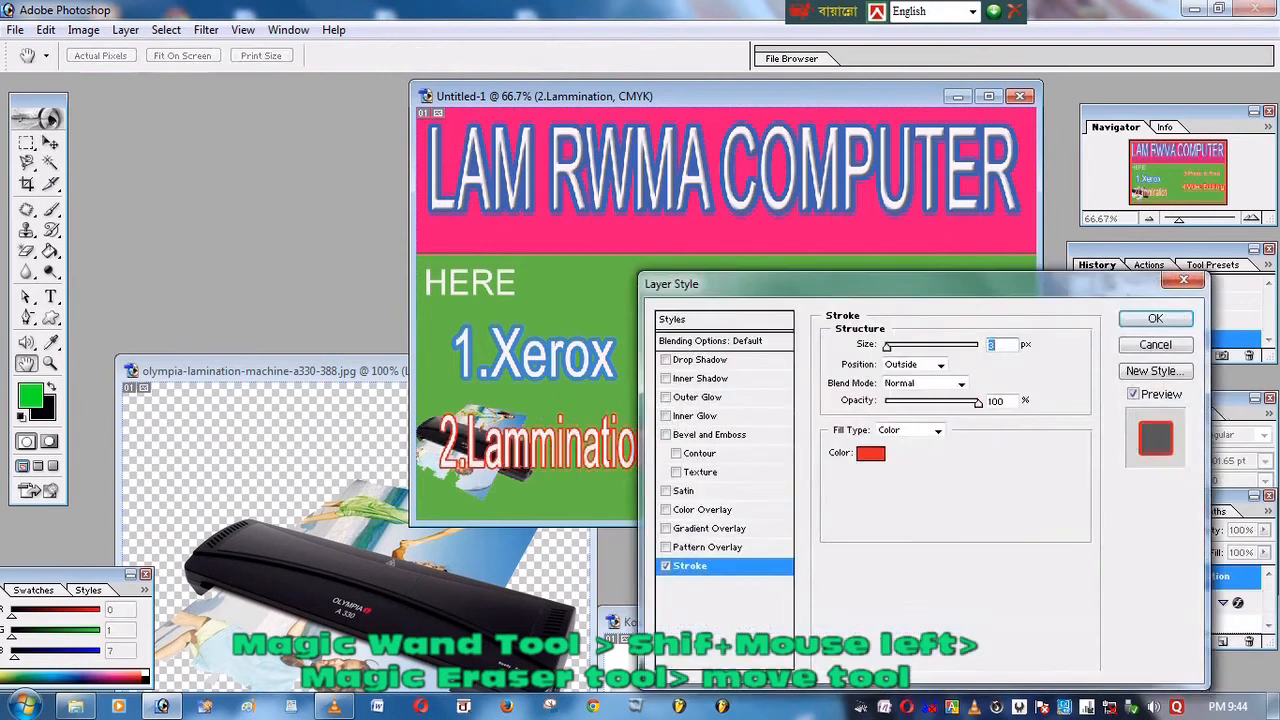
{"action": "left_click", "coordinate": [870, 452]}
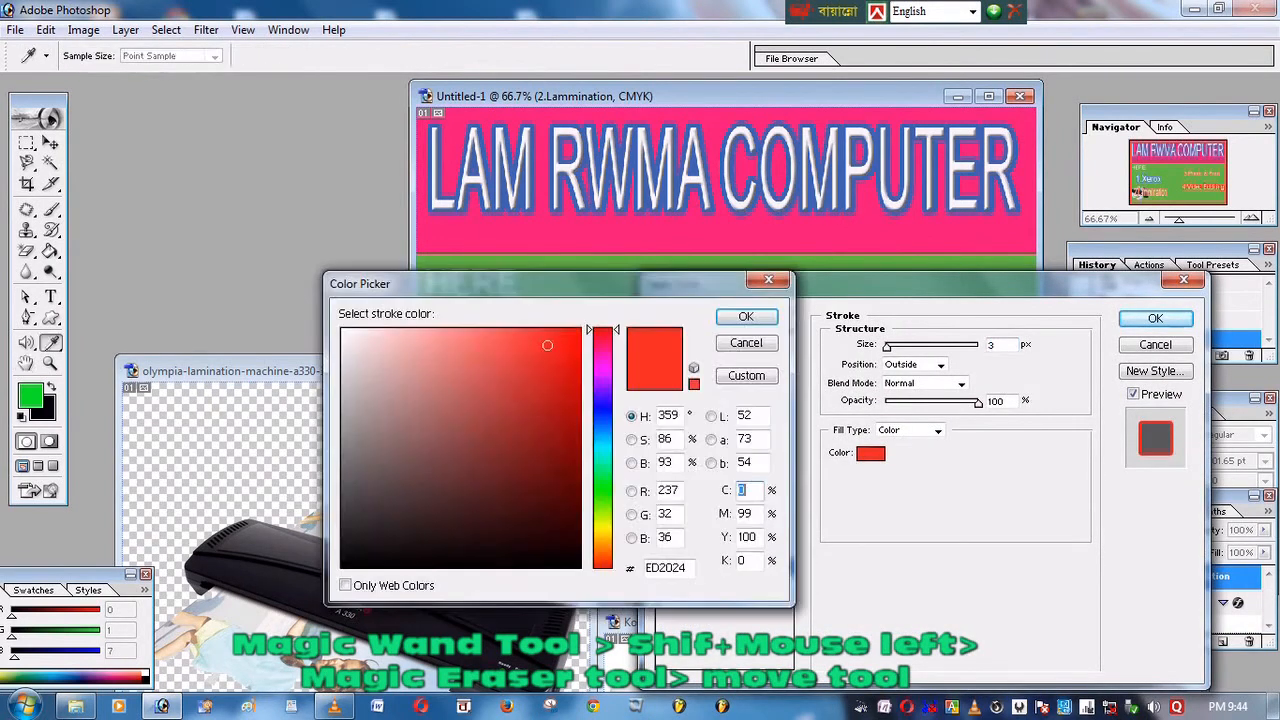
{"action": "left_click", "coordinate": [538, 557]}
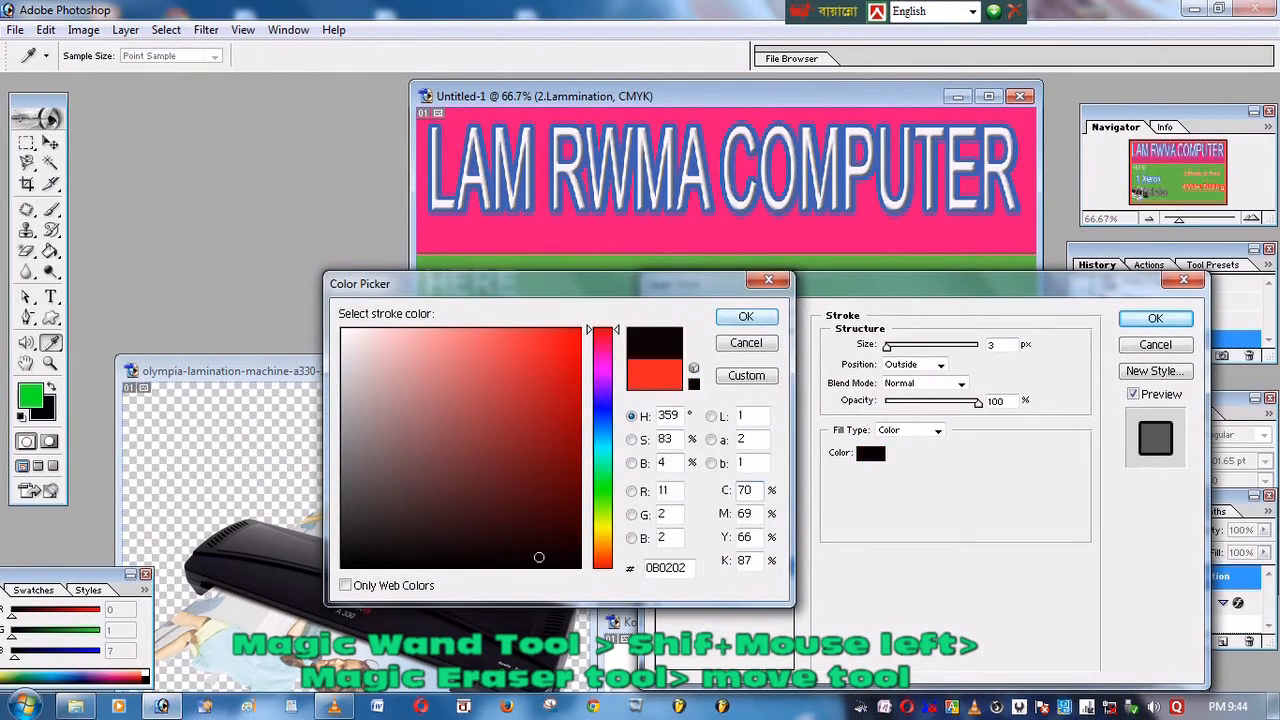
{"action": "key", "text": "Return"}
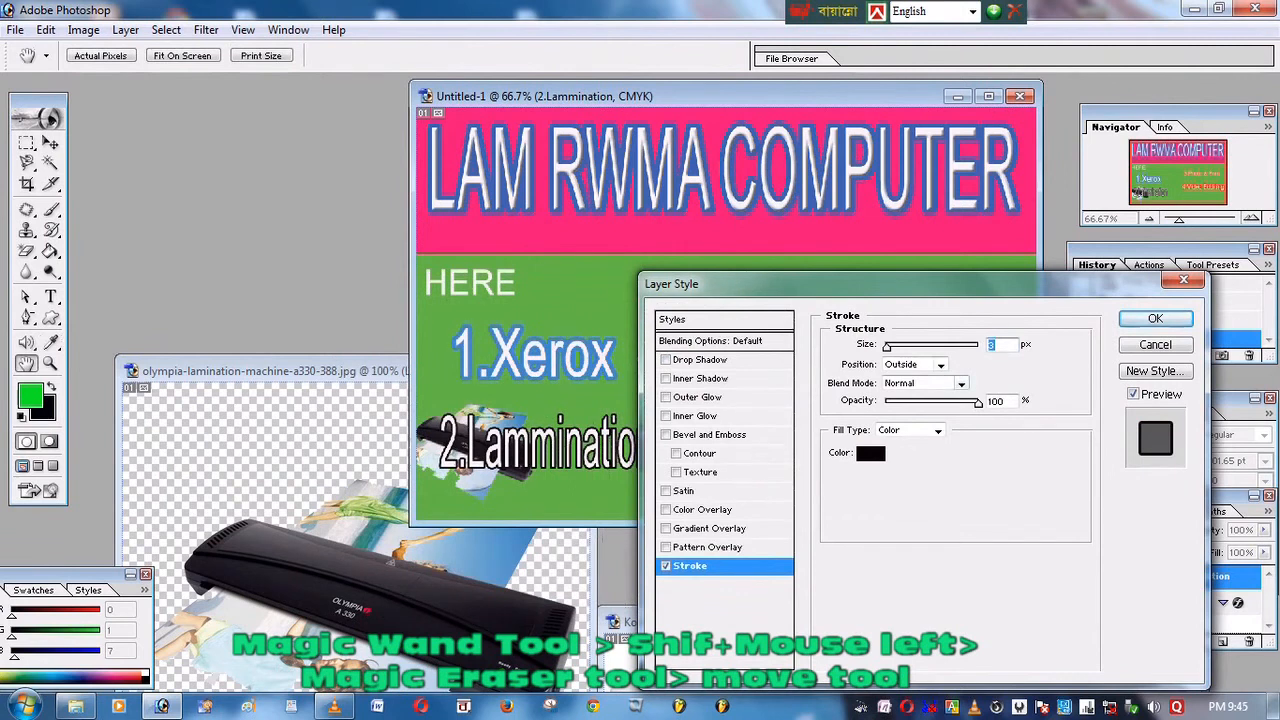
{"action": "key", "text": "Return"}
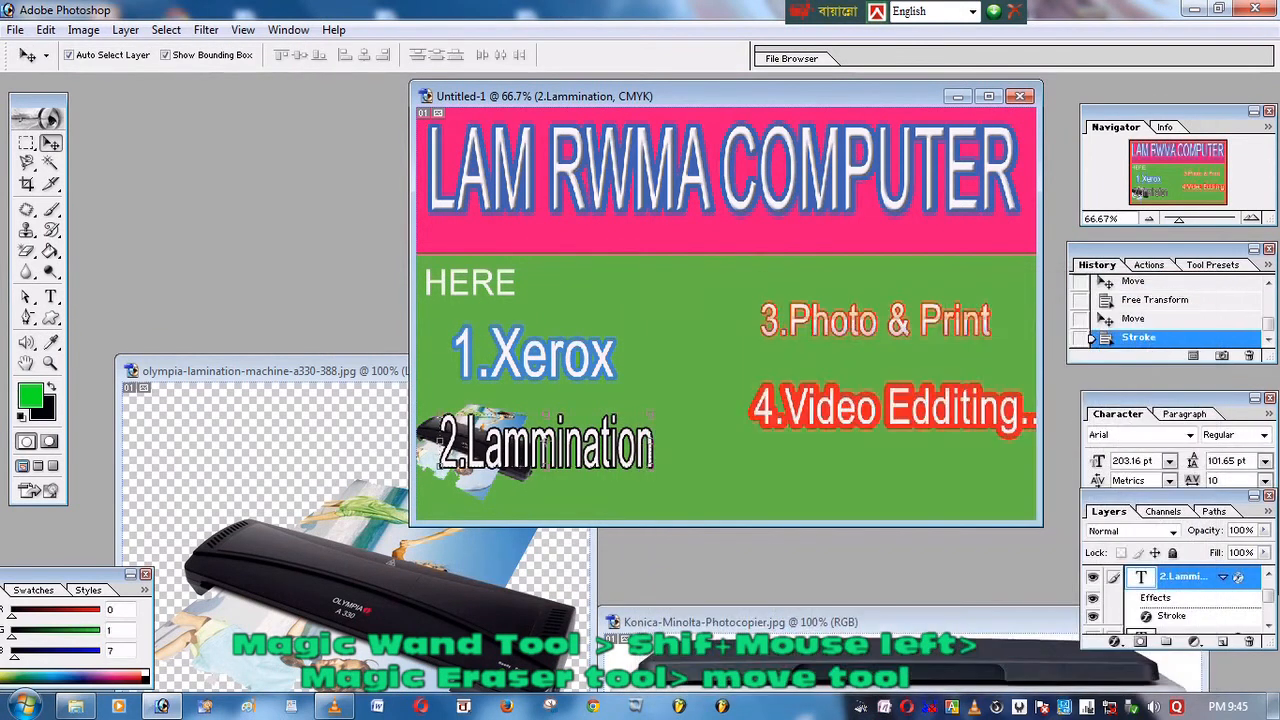
- Shrink the "2.Lammination" text towards its lower-right corner to uncover more of the lamination machine, and apply the transformation
{"action": "left_click_drag", "start_coordinate": [440, 414], "coordinate": [494, 435]}
{"action": "key", "text": "v"}
{"action": "key", "text": "Return"}
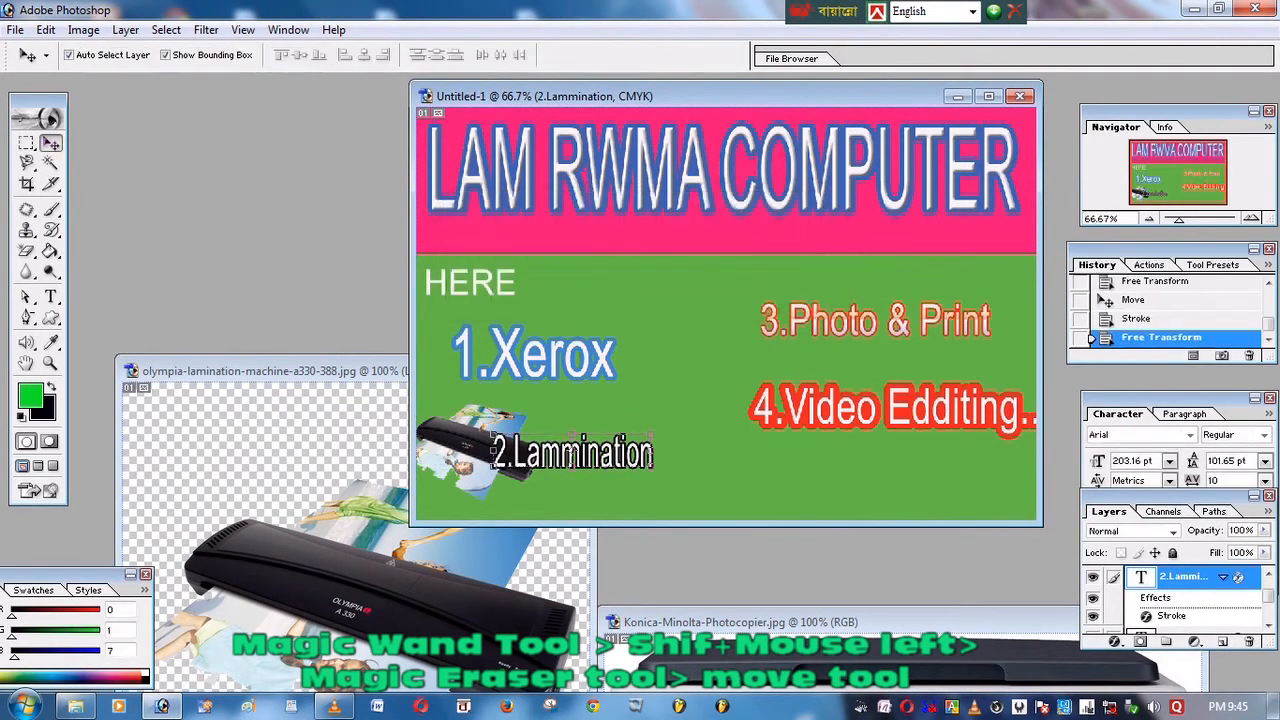
- Select the photocopier photo's inner white gap and outer white background with the Magic Wand, and erase them with the Magic Eraser
{"action": "left_click", "coordinate": [840, 622]}
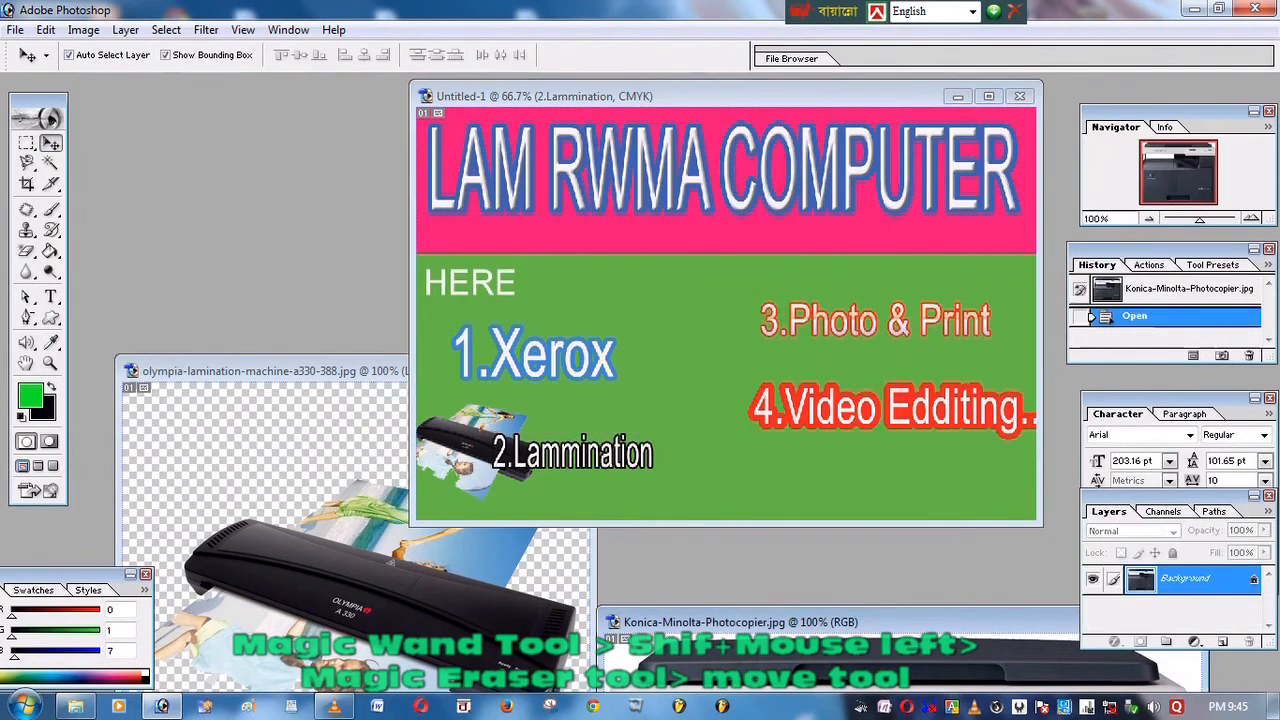
{"action": "left_click_drag", "start_coordinate": [840, 622], "coordinate": [376, 178]}
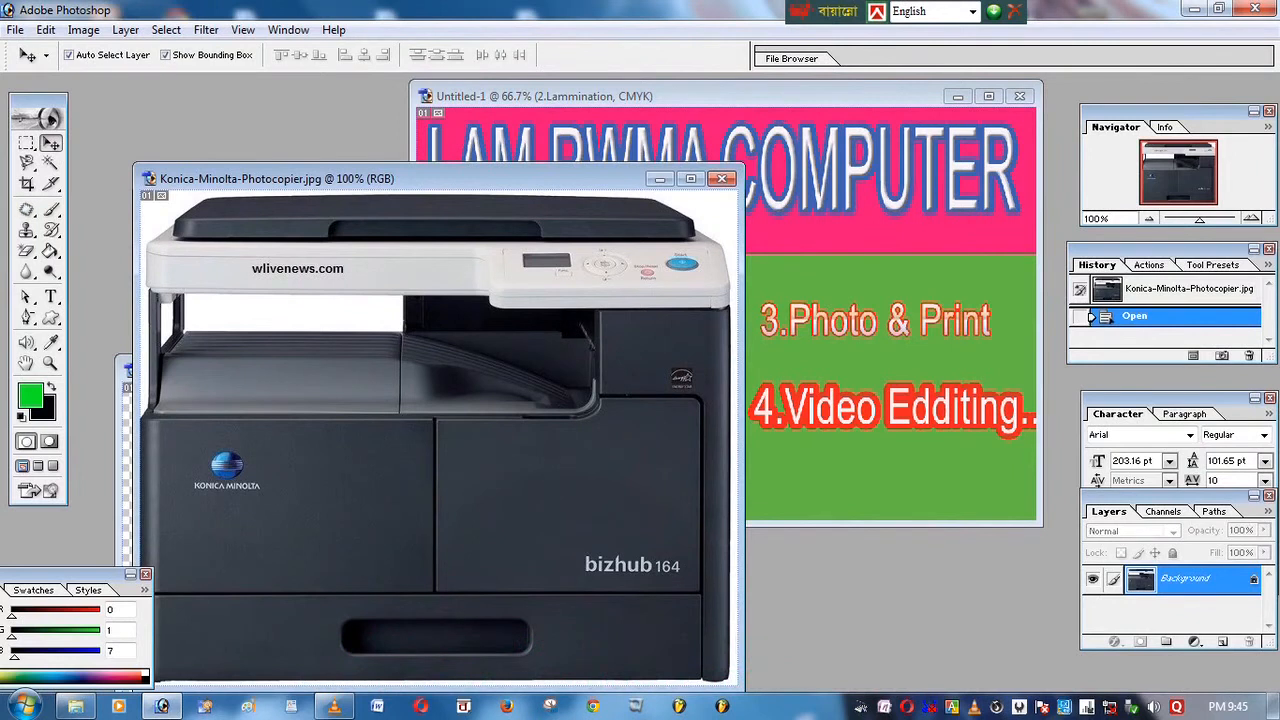
{"action": "left_click", "coordinate": [50, 163]}
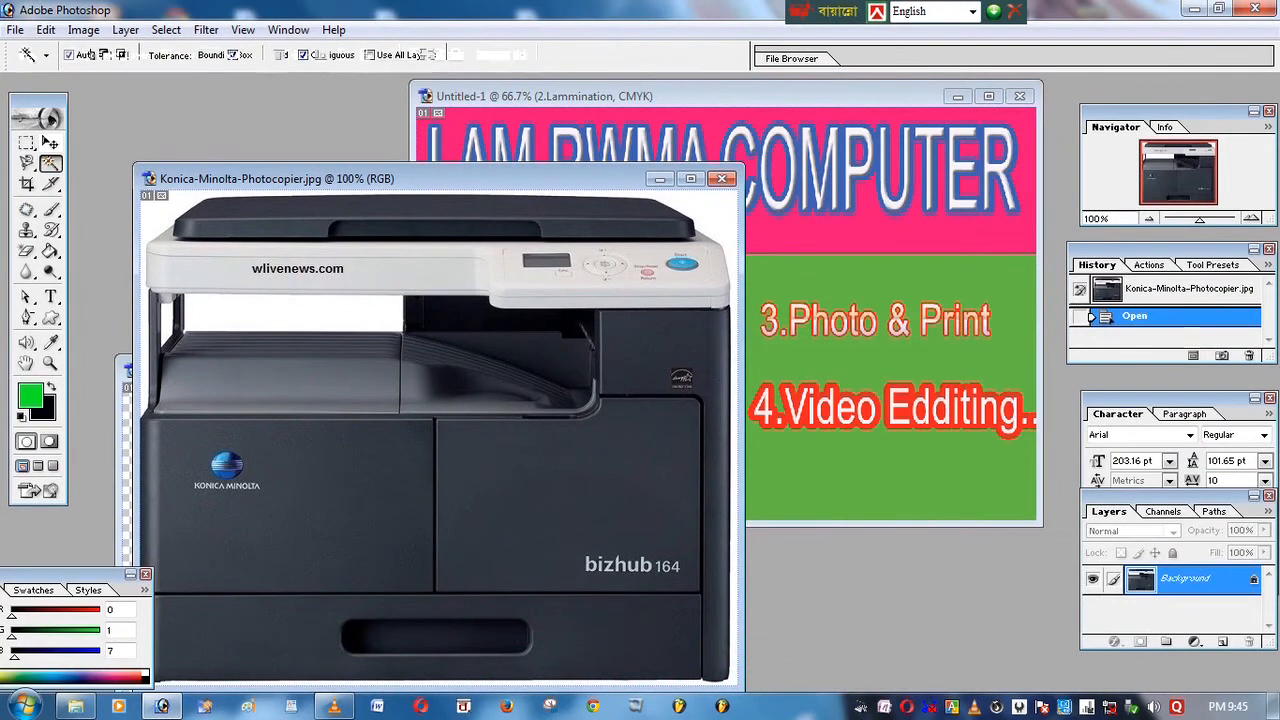
{"action": "left_click", "coordinate": [292, 312]}
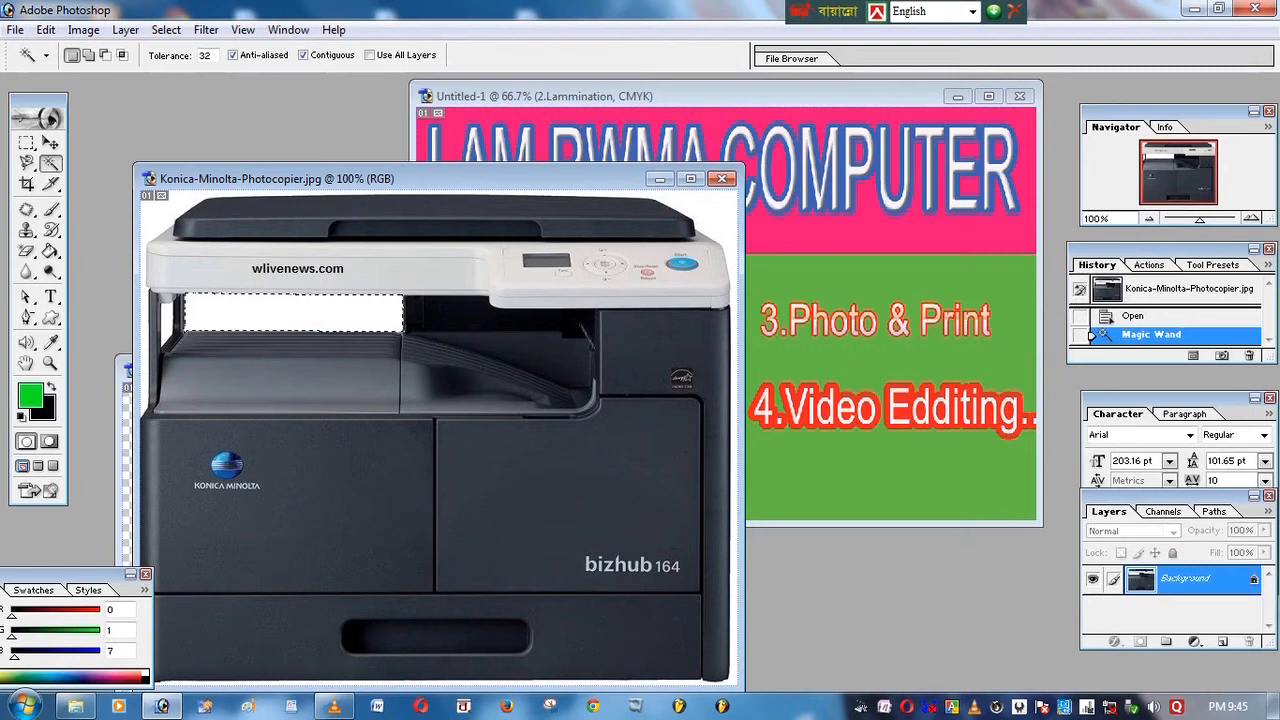
{"action": "left_click", "coordinate": [160, 214], "text": "shift"}
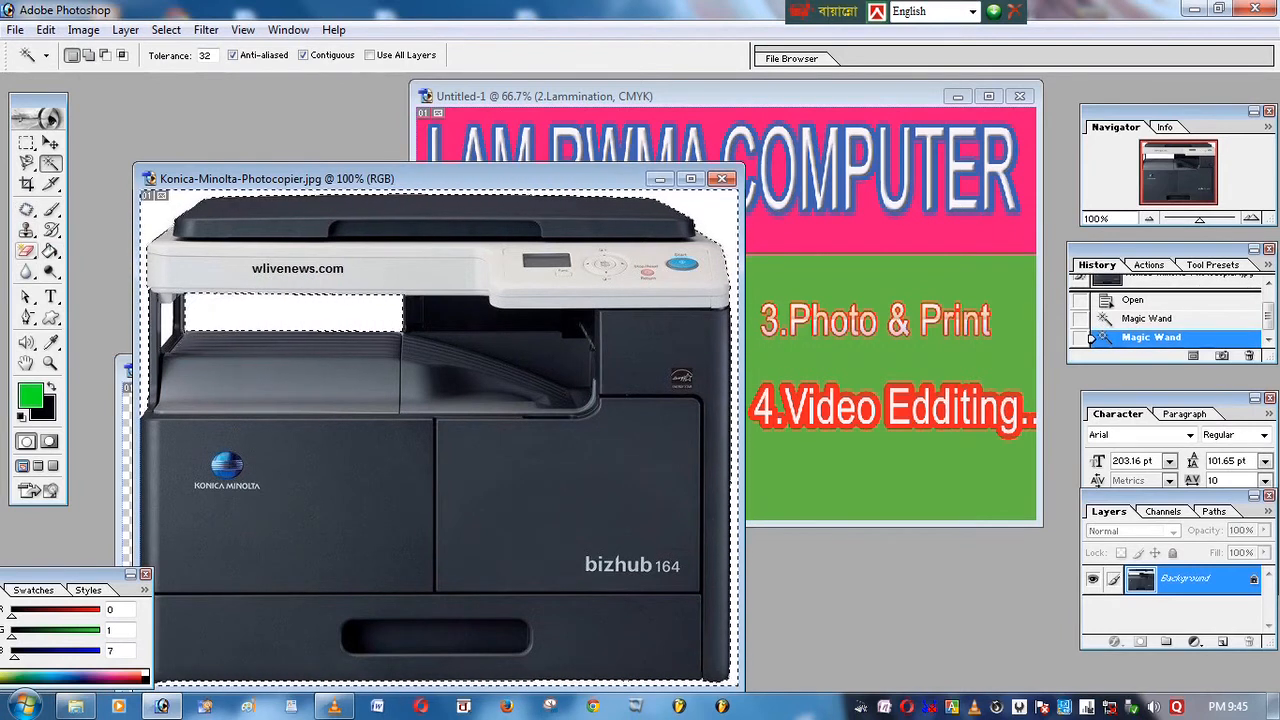
{"action": "left_click", "coordinate": [26, 251]}
{"action": "left_click", "coordinate": [110, 286]}
{"action": "left_click", "coordinate": [280, 312]}
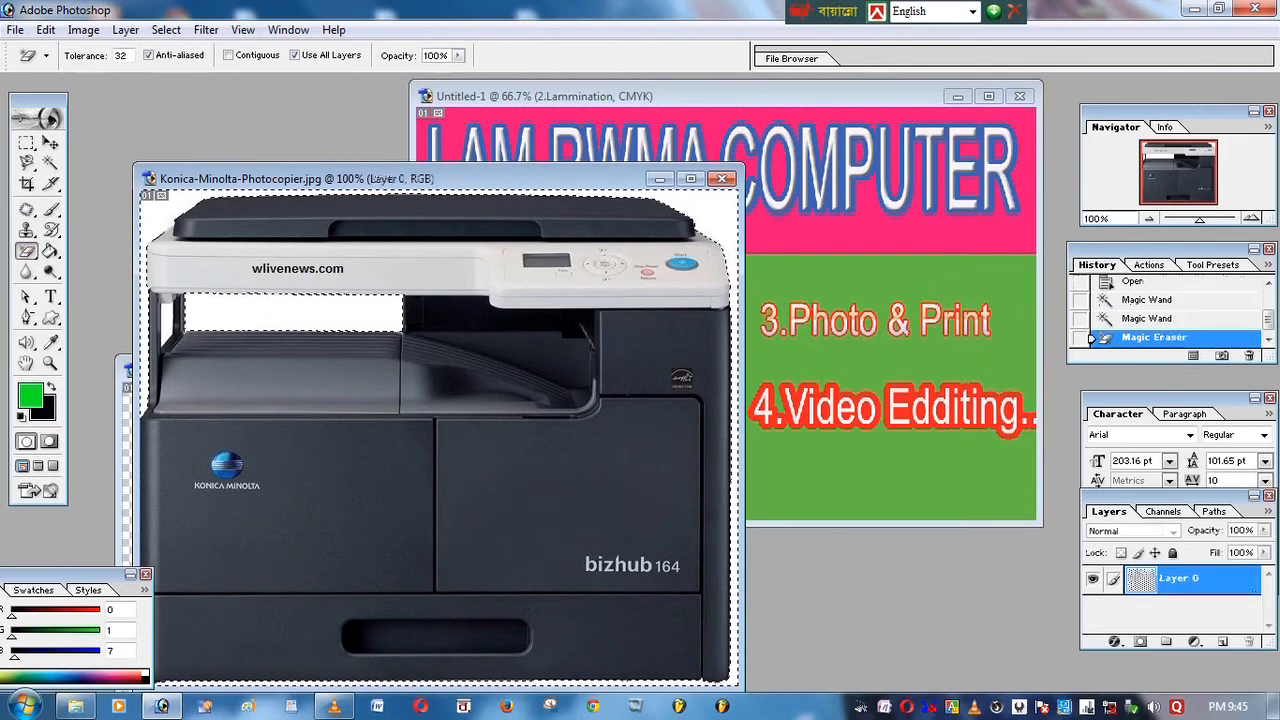
- Copy the cut-out photocopier into the banner and scale it to 61.1% width and 61.7% height
{"action": "mouse_move", "coordinate": [400, 178]}
{"action": "left_mouse_down"}
{"action": "mouse_move", "coordinate": [152, 362]}
{"action": "mouse_move", "coordinate": [118, 352]}
{"action": "left_mouse_up"}
{"action": "left_click", "coordinate": [51, 142]}
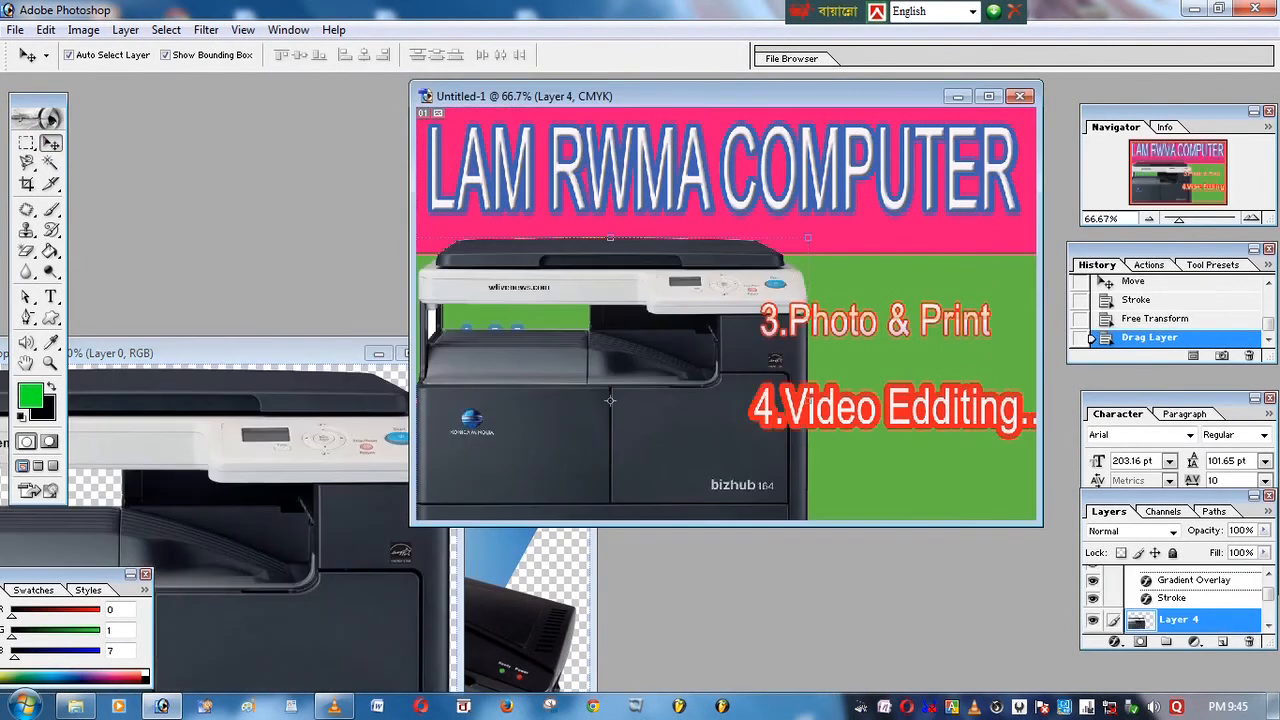
{"action": "left_click_drag", "start_coordinate": [808, 237], "coordinate": [655, 362]}
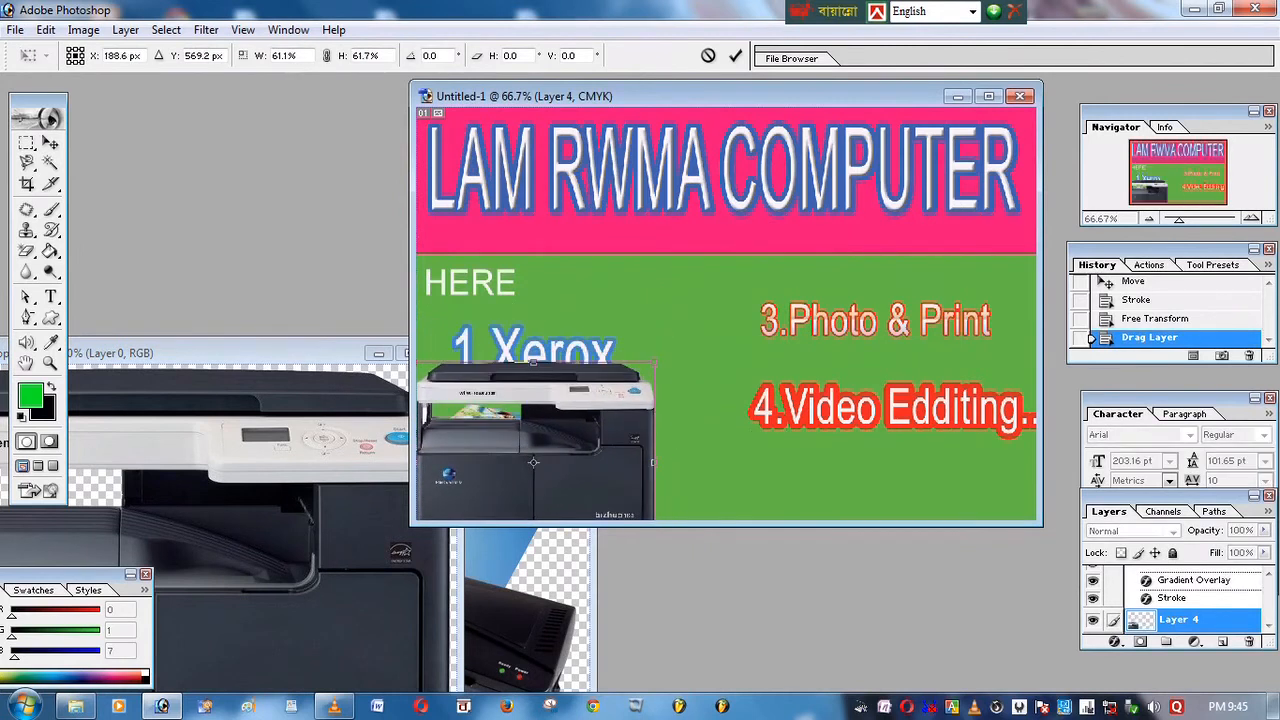
{"action": "key", "text": "v"}
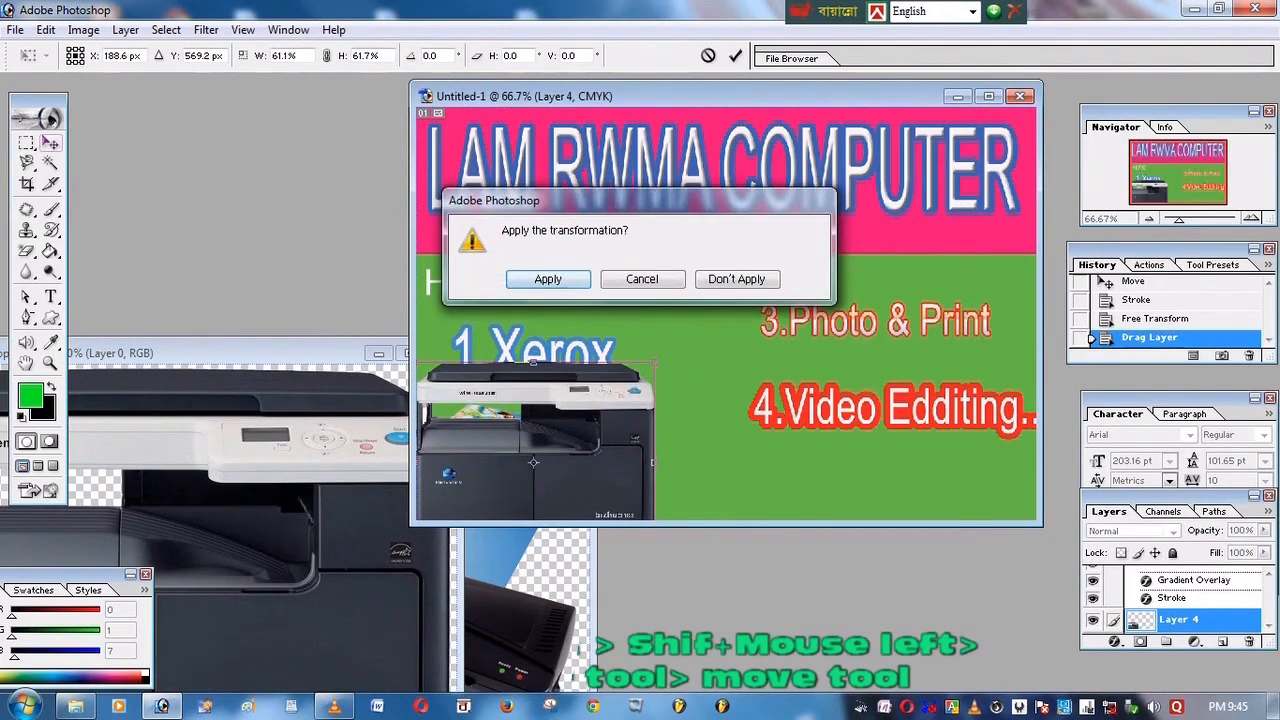
{"action": "key", "text": "Return"}
- Scale the photocopier by a further 47.5% in width and 50.7% in height, and place it just right of "1.Xerox"
{"action": "left_click_drag", "start_coordinate": [540, 440], "coordinate": [700, 285]}
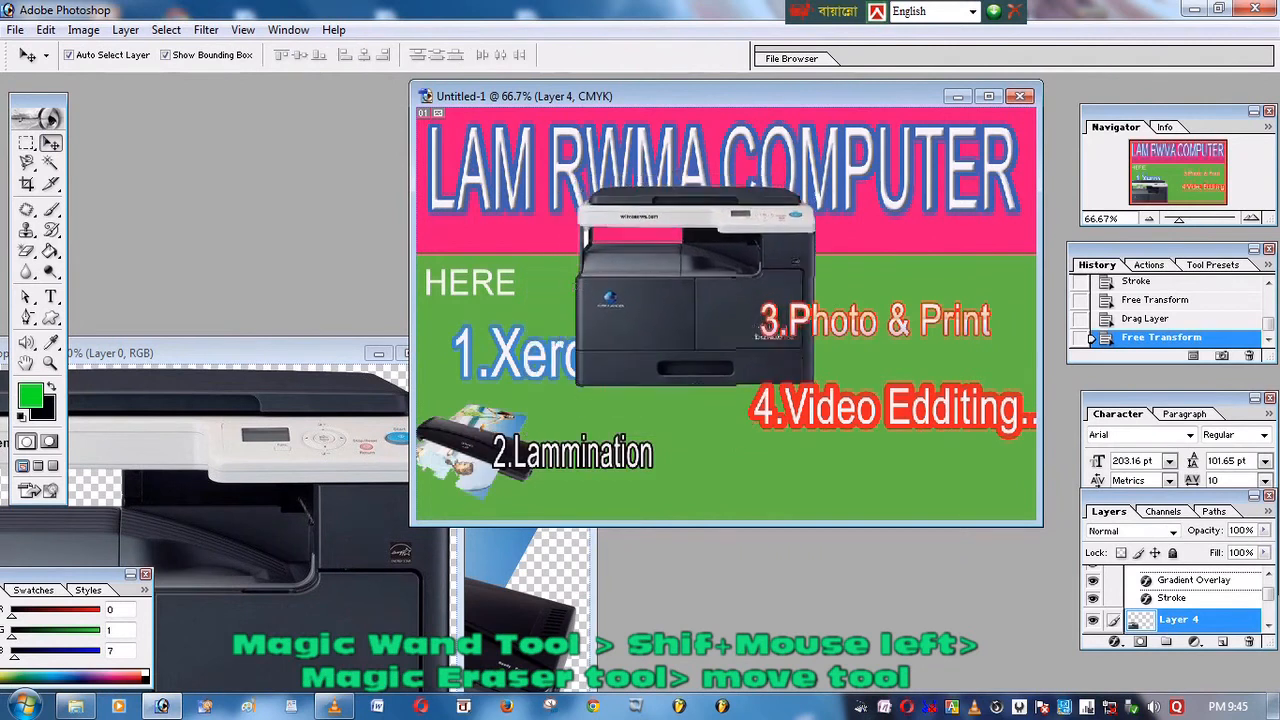
{"action": "left_click_drag", "start_coordinate": [815, 186], "coordinate": [690, 287]}
{"action": "key", "text": "v"}
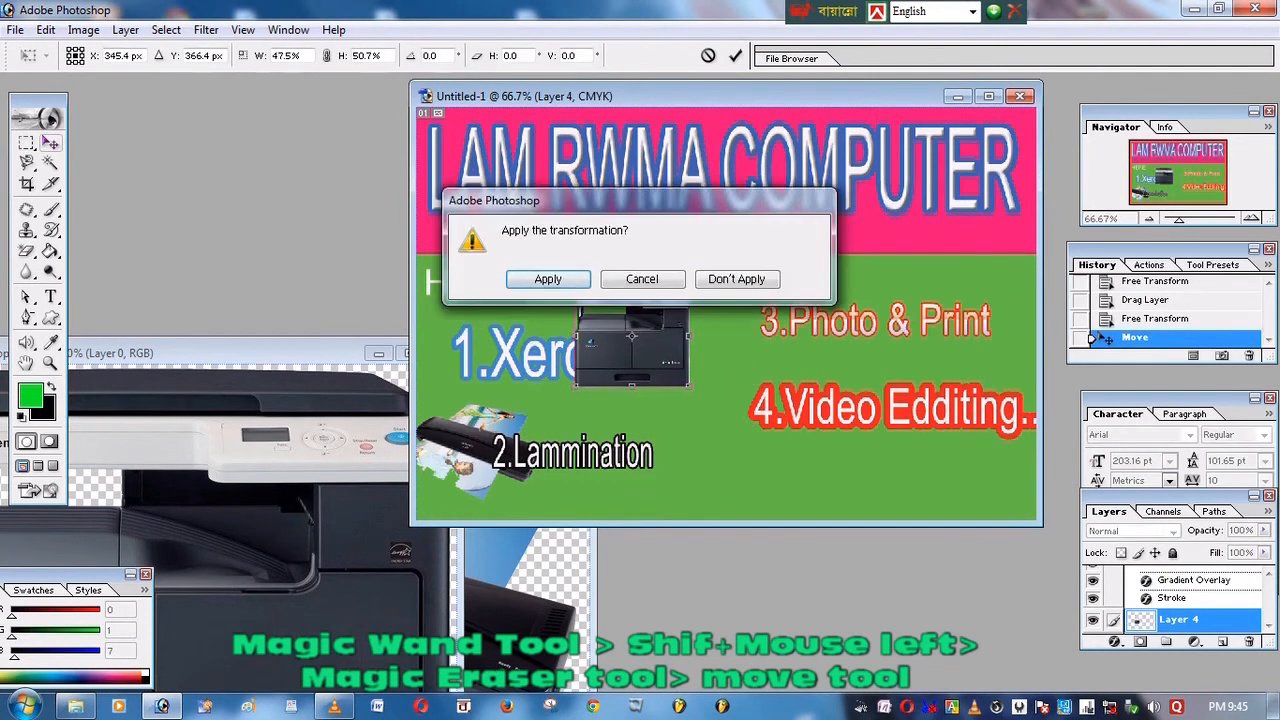
{"action": "key", "text": "Return"}
{"action": "left_click_drag", "start_coordinate": [674, 316], "coordinate": [681, 361]}
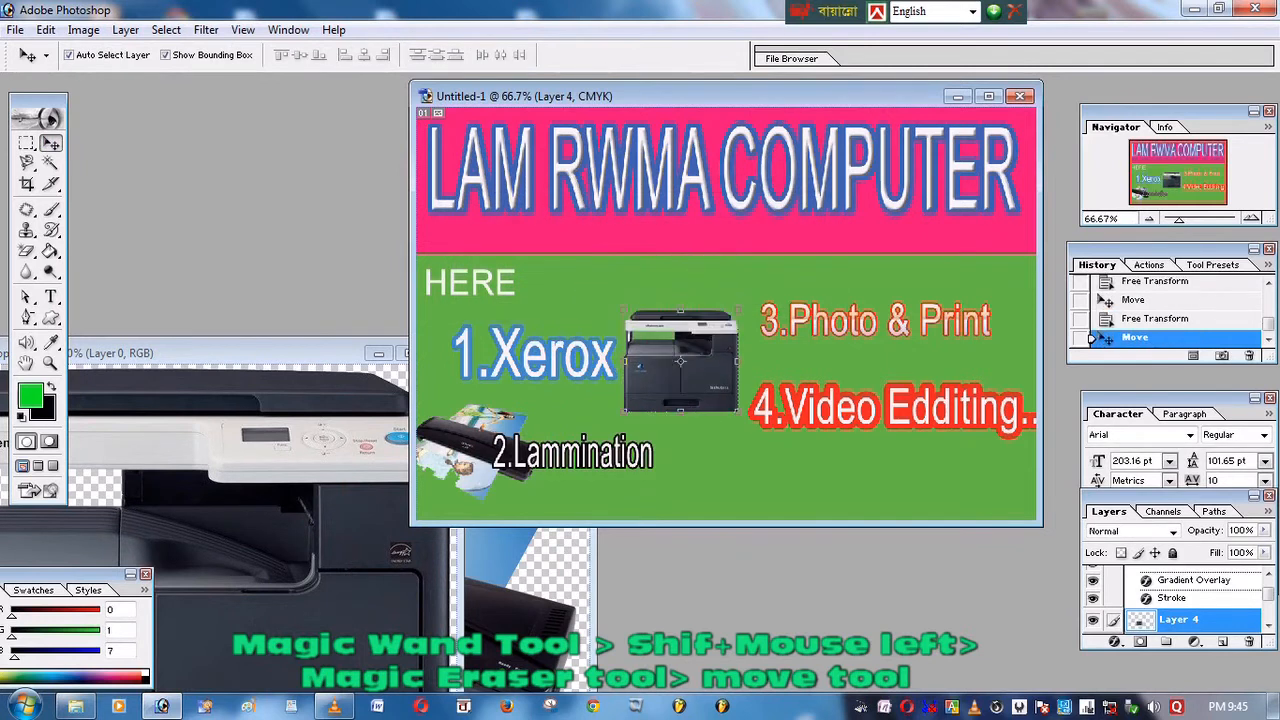
- Open the 18918690-Portrait stock photo of the photographer with a camera from the Banner folder
{"action": "key", "text": "ctrl+o"}
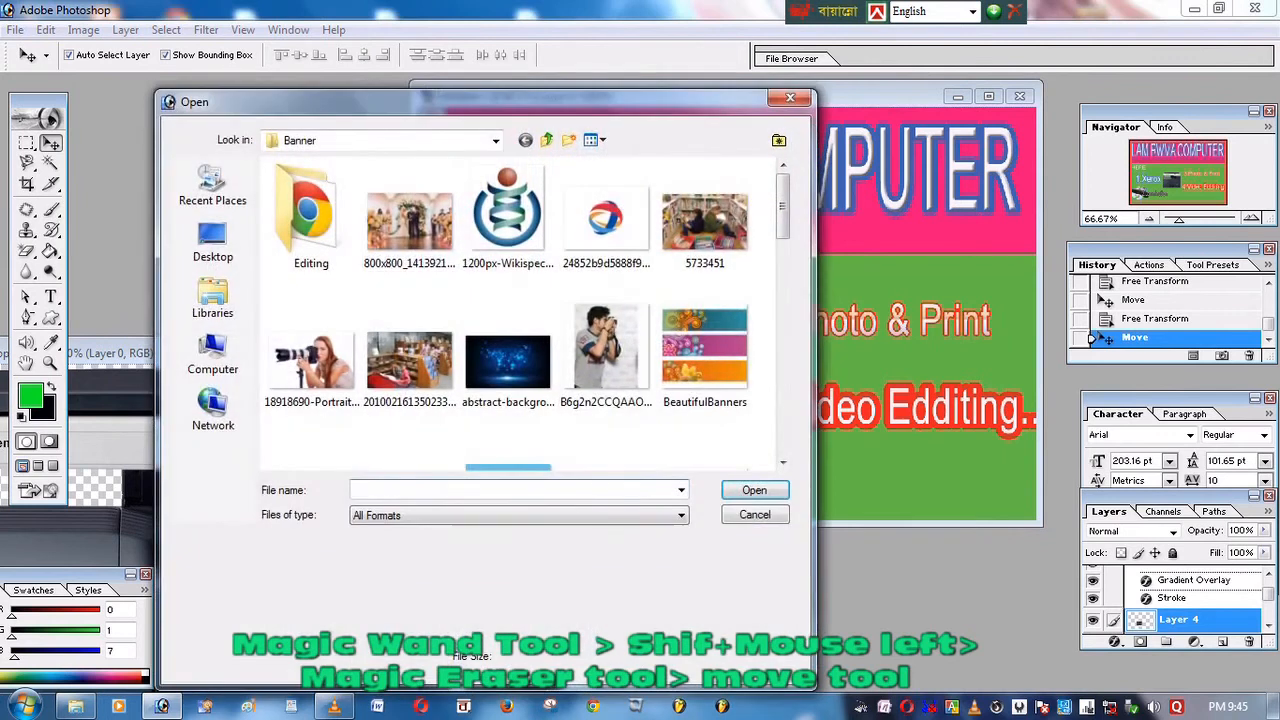
{"action": "left_click", "coordinate": [312, 355]}
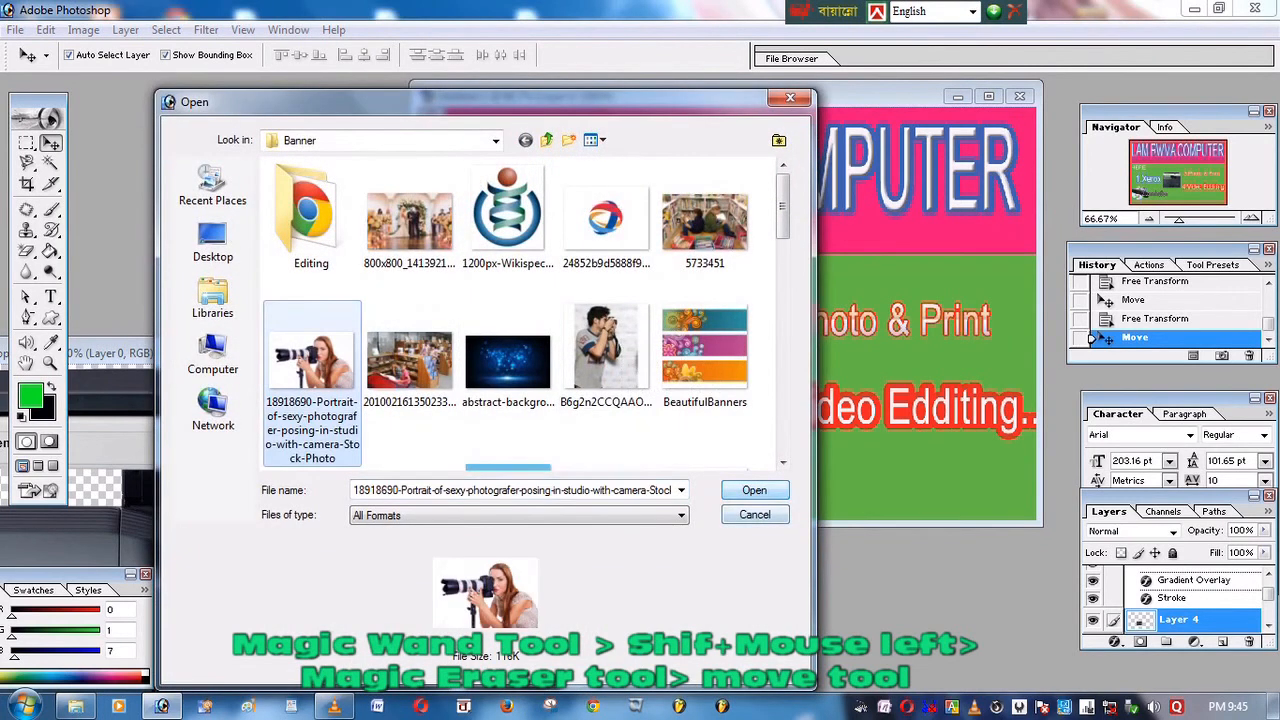
{"action": "key", "text": "Return"}
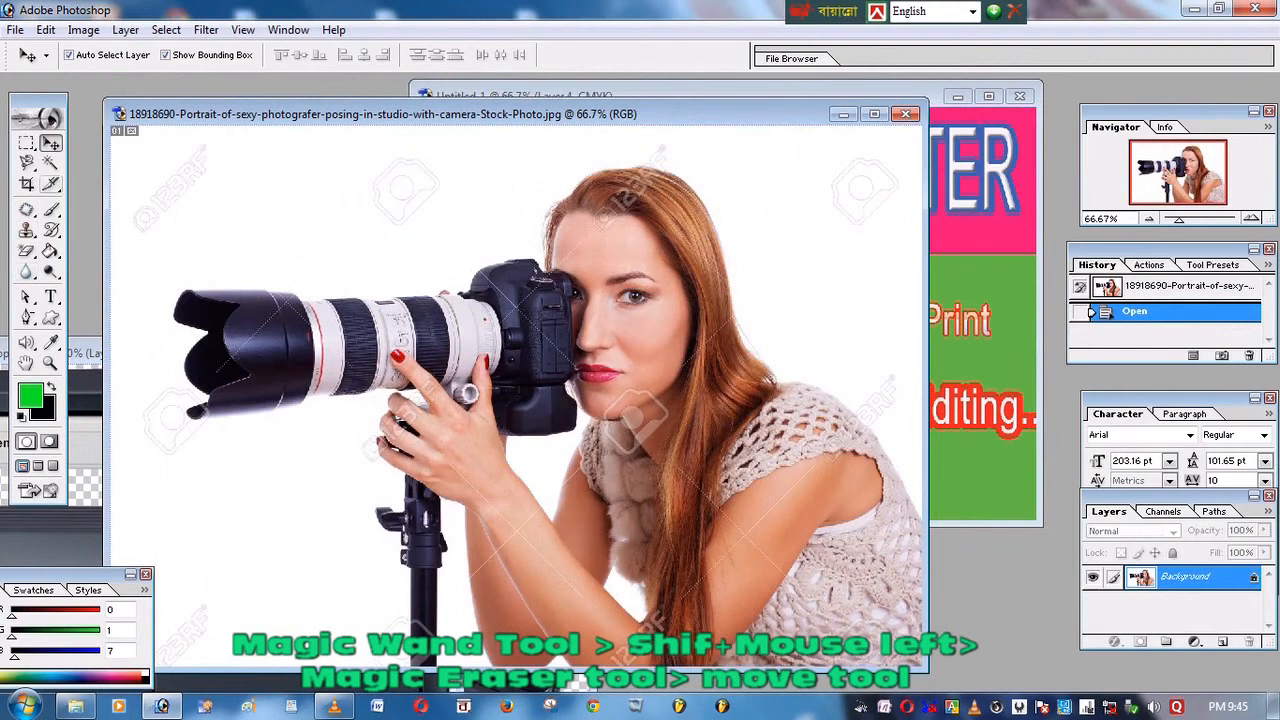
- Select the photographer photo's white background and the enclosed white gaps around the arms with the Magic Wand
{"action": "left_click", "coordinate": [50, 163]}
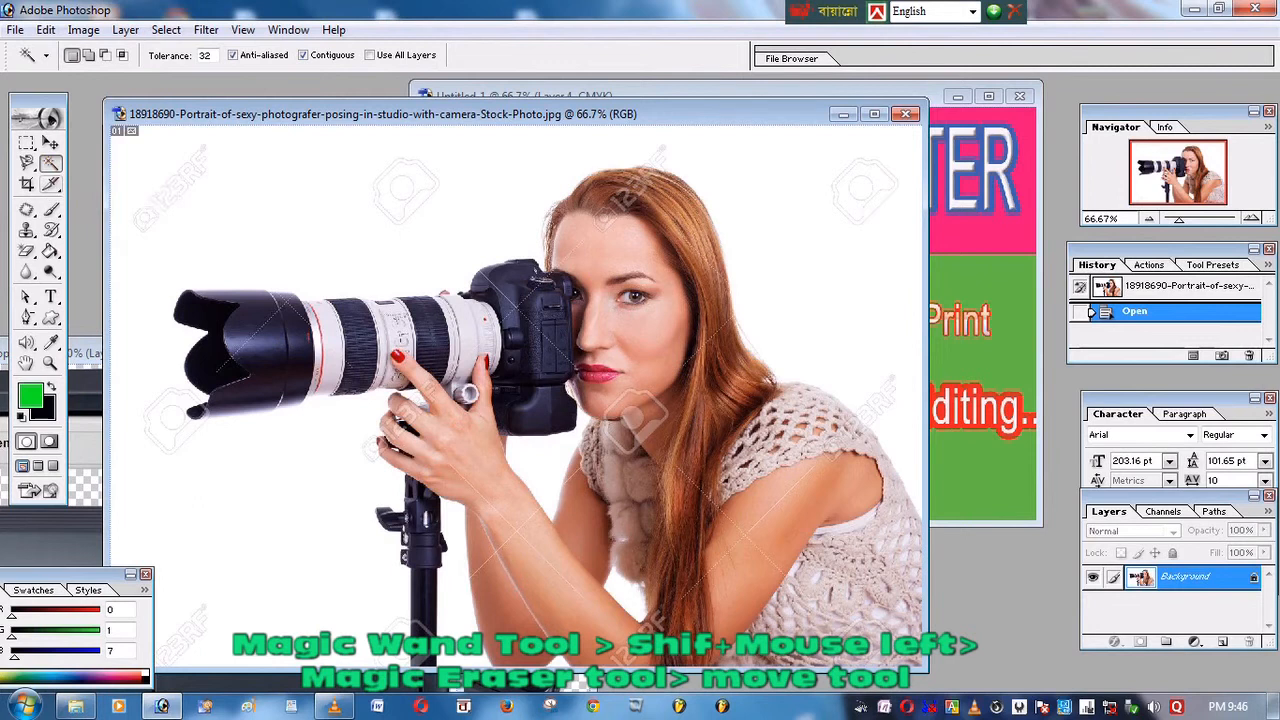
{"action": "left_click", "coordinate": [330, 230]}
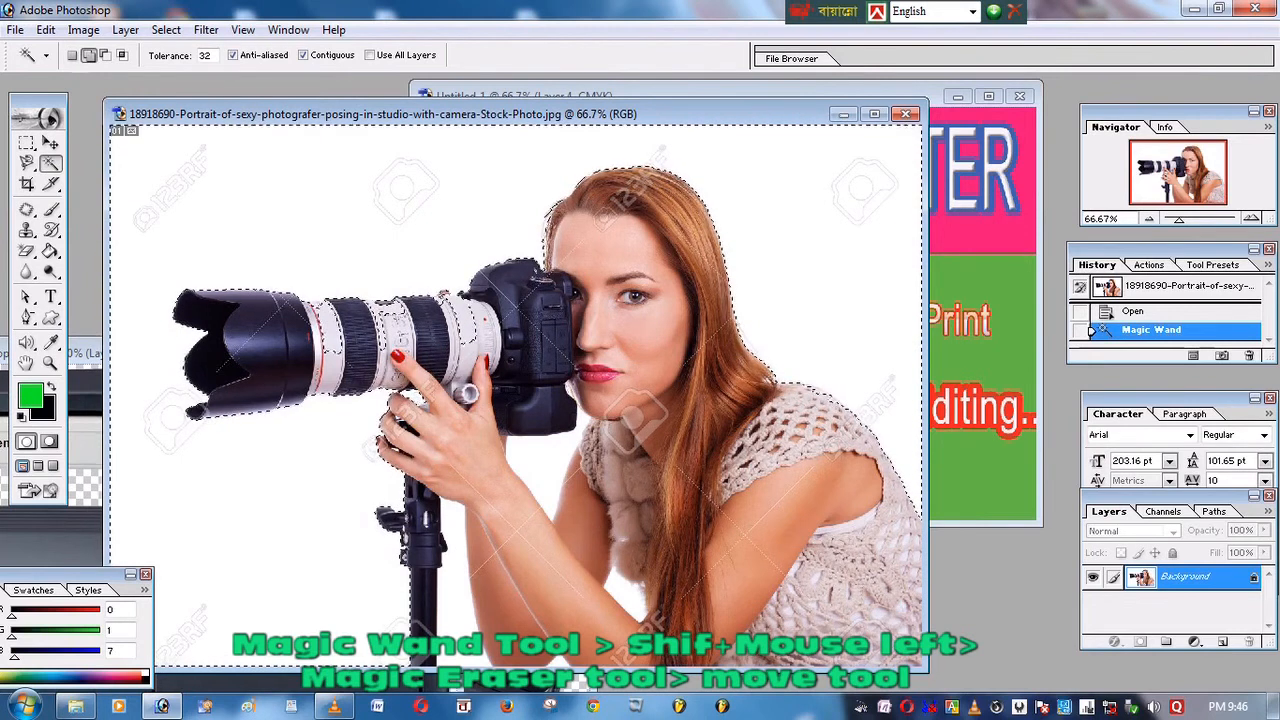
{"action": "left_click", "coordinate": [543, 468], "text": "shift"}
{"action": "left_click", "coordinate": [626, 585], "text": "shift"}
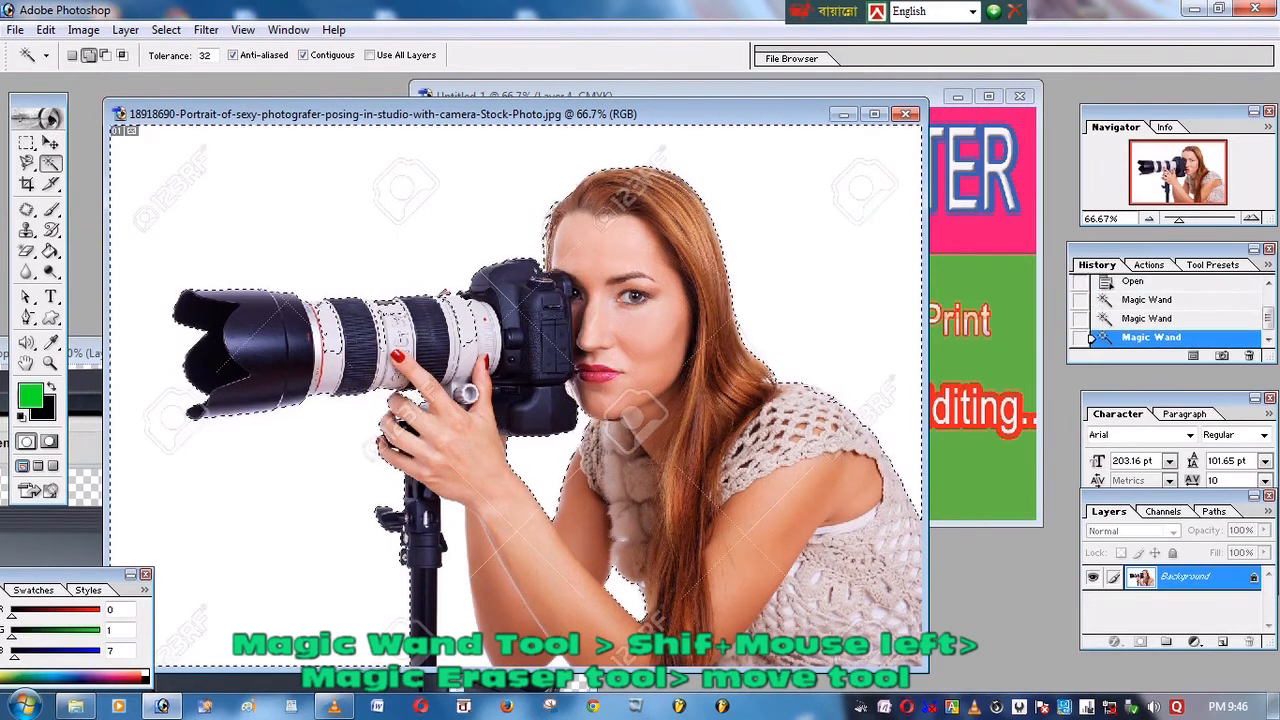
{"action": "key", "text": "ctrl+plus"}
{"action": "left_click", "coordinate": [625, 540], "text": "shift"}
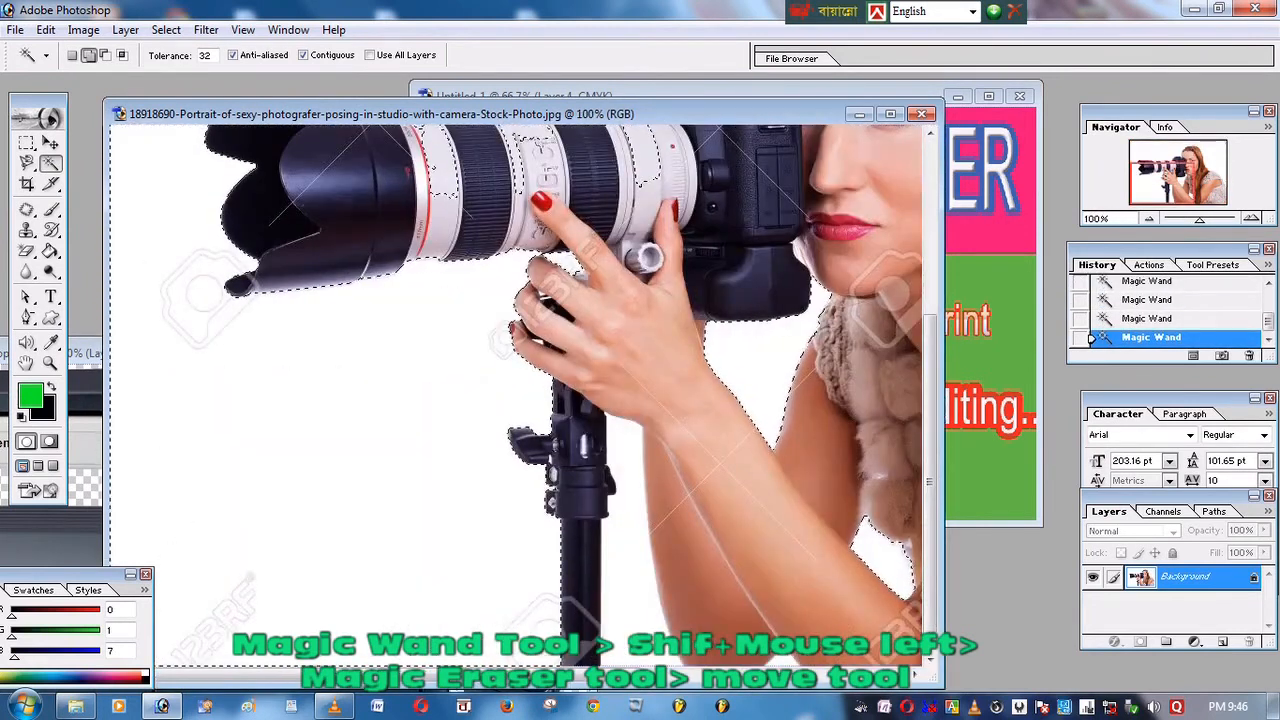
- Erase the selected white areas of the photographer photo to transparency with the Magic Eraser
{"action": "left_click", "coordinate": [27, 251]}
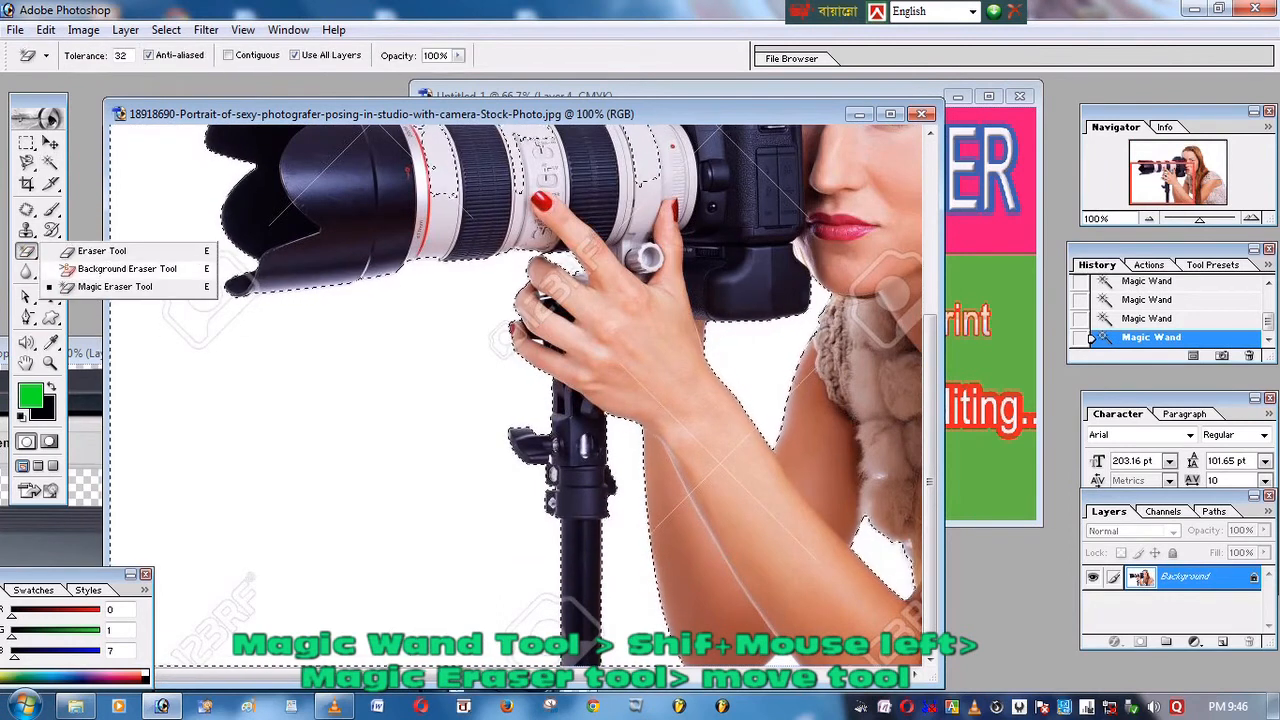
{"action": "left_click", "coordinate": [115, 287]}
{"action": "left_click", "coordinate": [330, 390]}
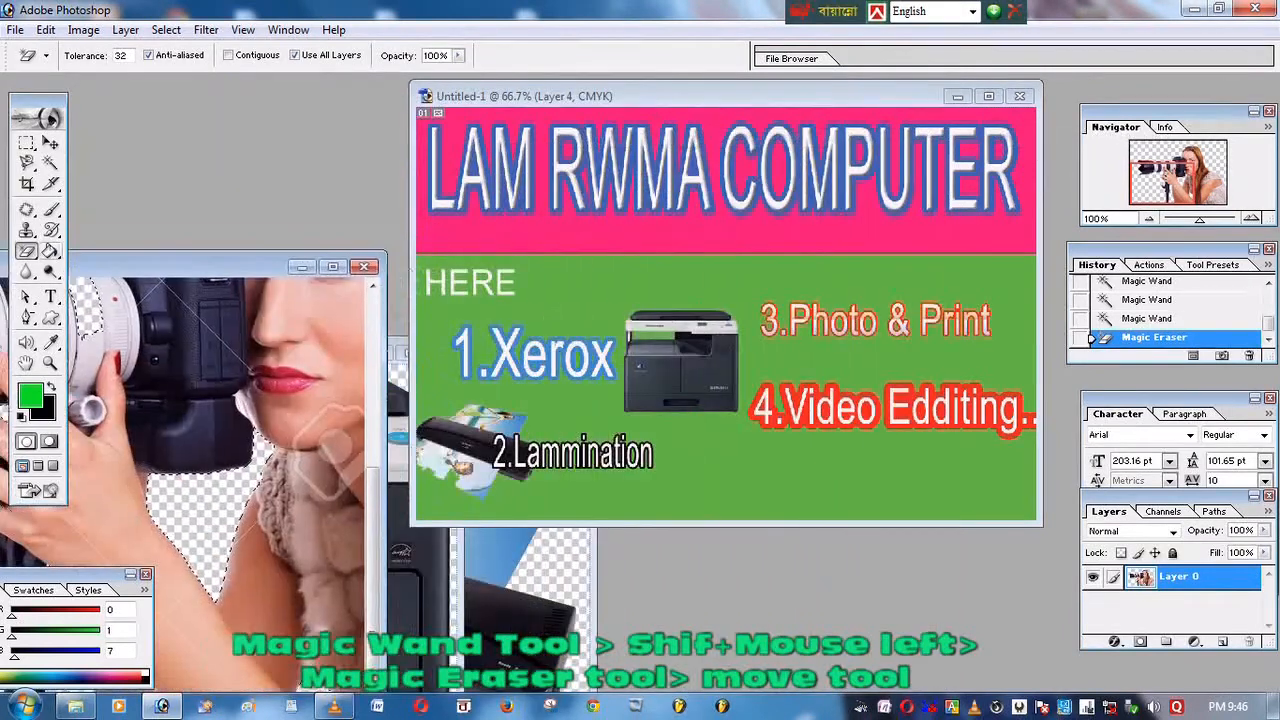
- Copy the cut-out photographer into the banner and scale it to 40.5% width and 62.0% height
{"action": "key", "text": "v"}
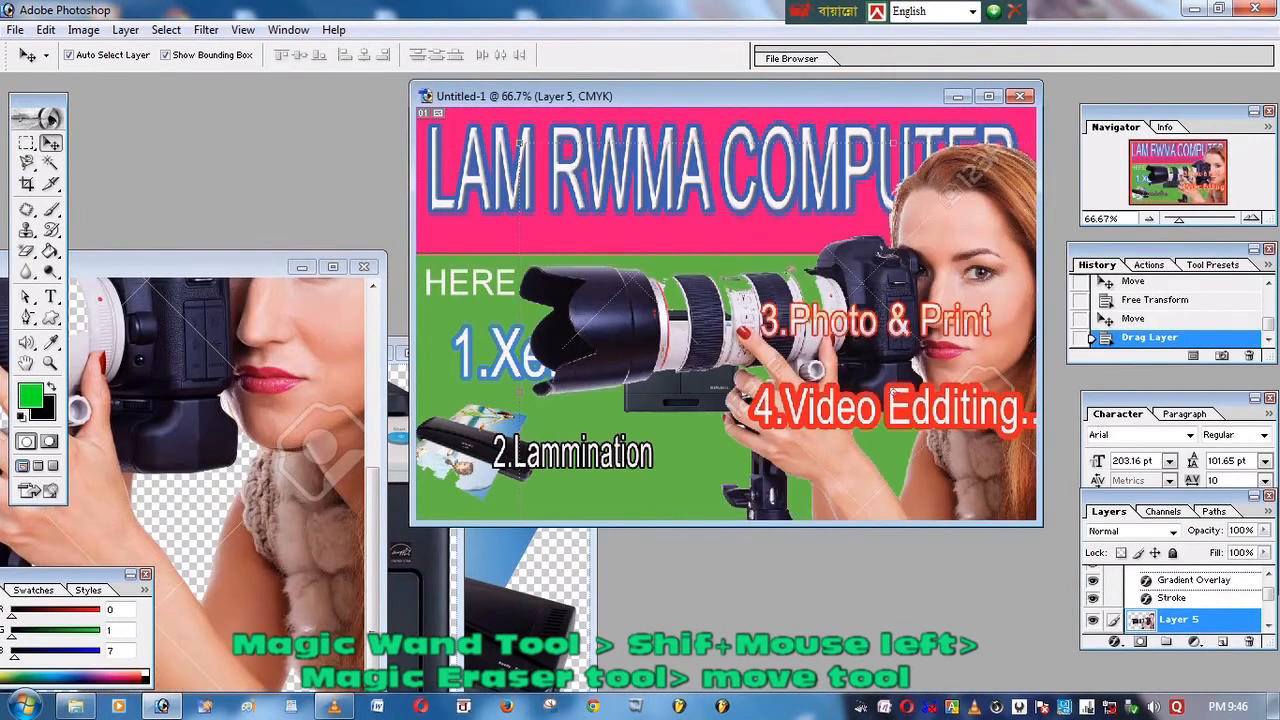
{"action": "left_click_drag", "start_coordinate": [893, 144], "coordinate": [862, 172]}
{"action": "key", "text": "ctrl+t"}
{"action": "left_click_drag", "start_coordinate": [416, 153], "coordinate": [850, 316]}
{"action": "left_click_drag", "start_coordinate": [900, 420], "coordinate": [511, 277]}
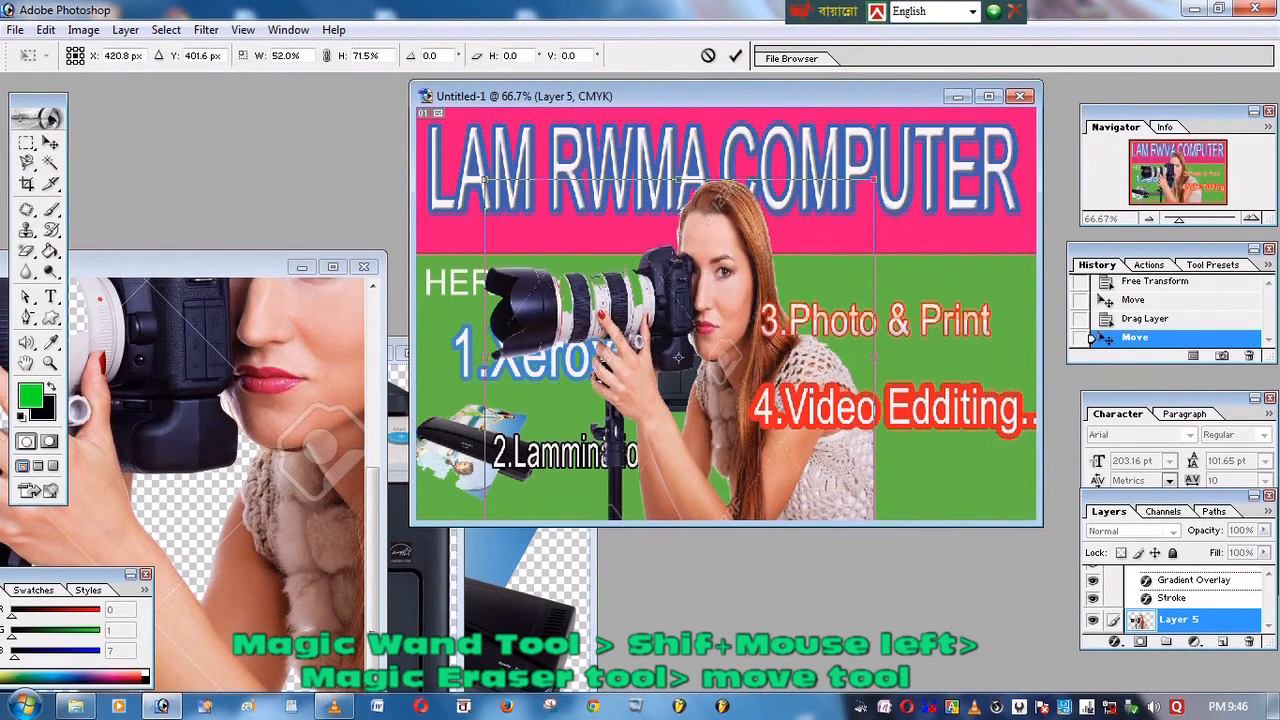
{"action": "left_click_drag", "start_coordinate": [485, 180], "coordinate": [571, 228]}
{"action": "left_click", "coordinate": [50, 142]}
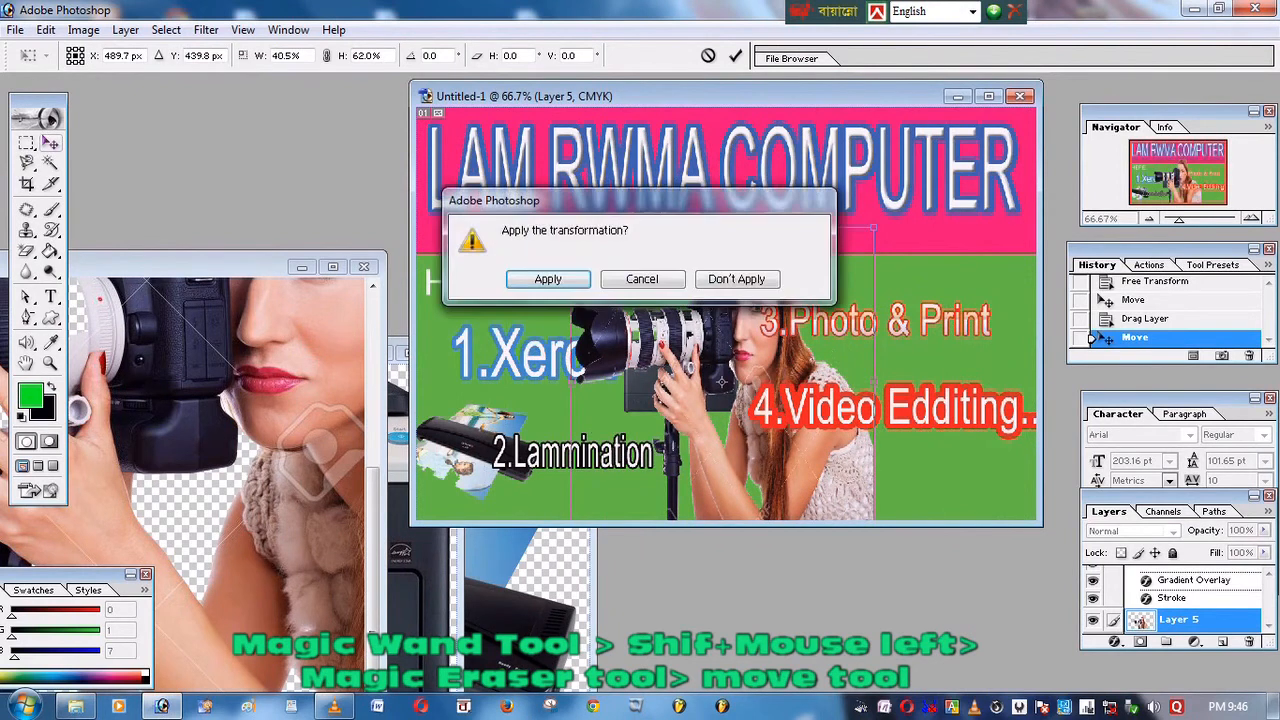
{"action": "key", "text": "Return"}
- Move the photographer beside the photocopier and scale it by a further 88.9% in width and 80.4% in height
{"action": "left_click_drag", "start_coordinate": [700, 380], "coordinate": [874, 366]}
{"action": "left_click_drag", "start_coordinate": [1028, 210], "coordinate": [993, 270]}
{"action": "key", "text": "v"}
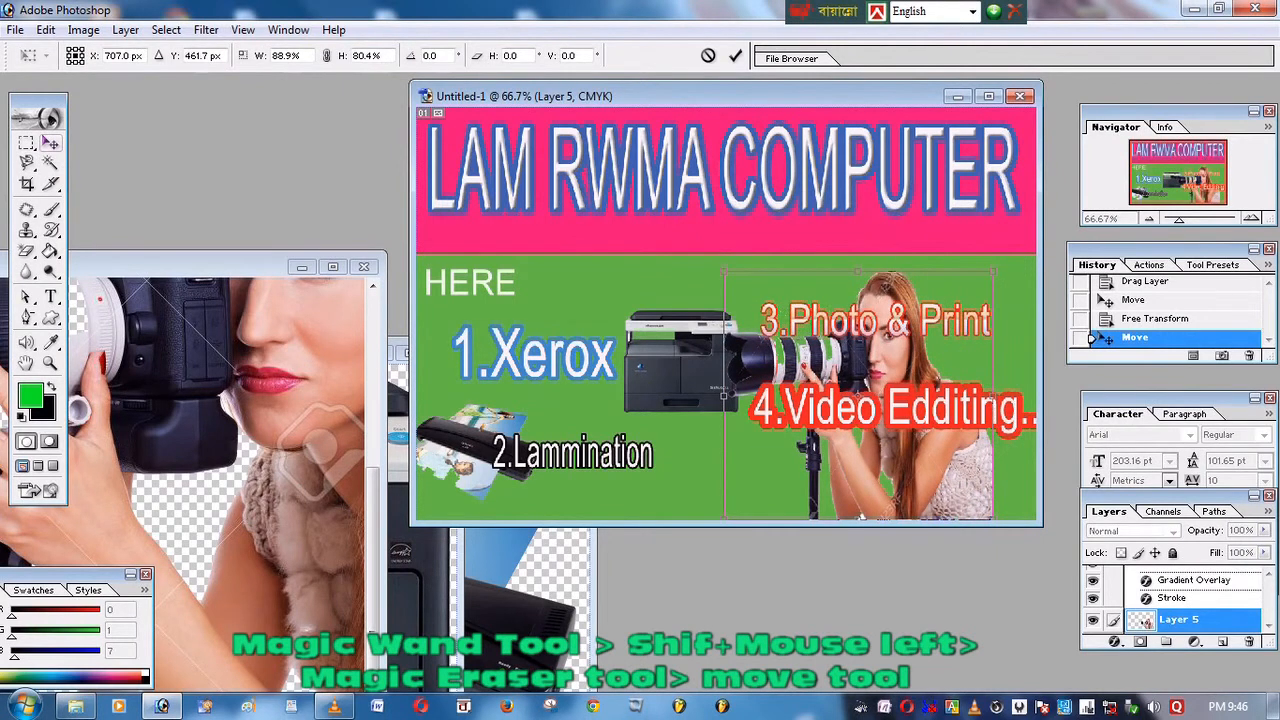
{"action": "key", "text": "Return"}
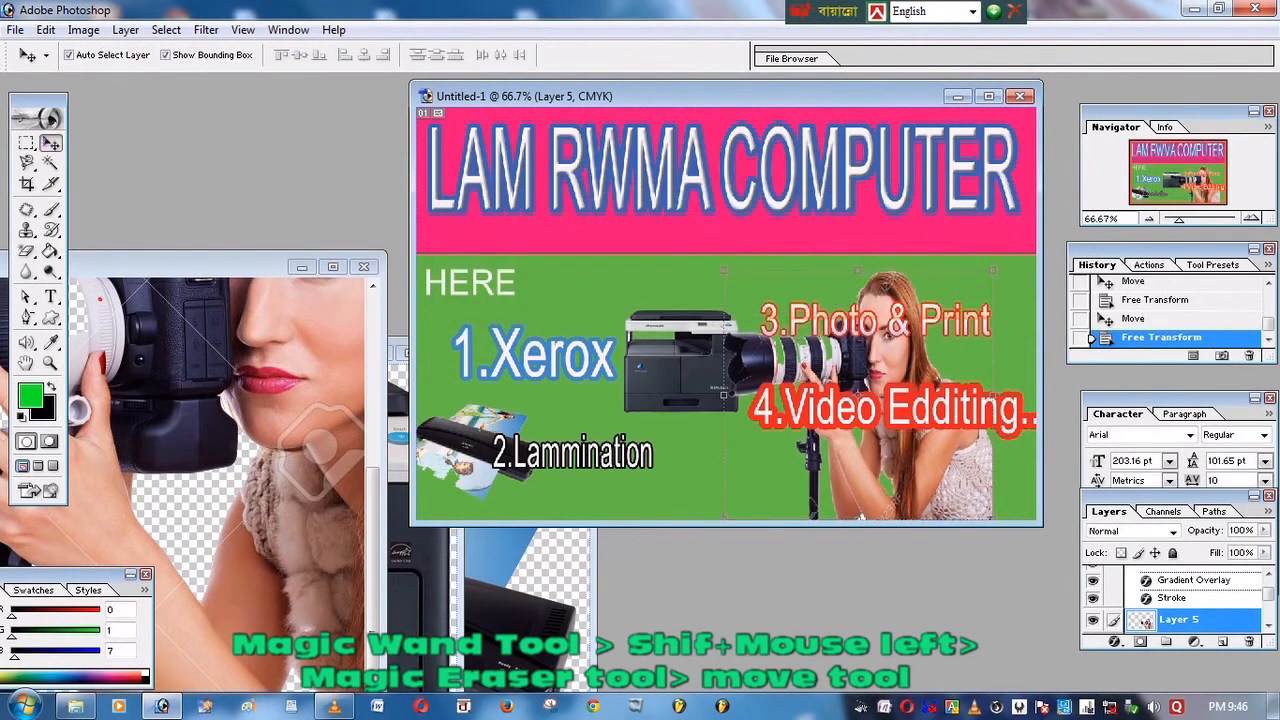
- Lower "4.Video Edditing..", and place the photographer at the green area's right side, scaled to 97.8% width and 95.8% height
{"action": "mouse_move", "coordinate": [829, 383]}
{"action": "left_mouse_down"}
{"action": "mouse_move", "coordinate": [864, 347]}
{"action": "mouse_move", "coordinate": [844, 384]}
{"action": "left_mouse_up"}
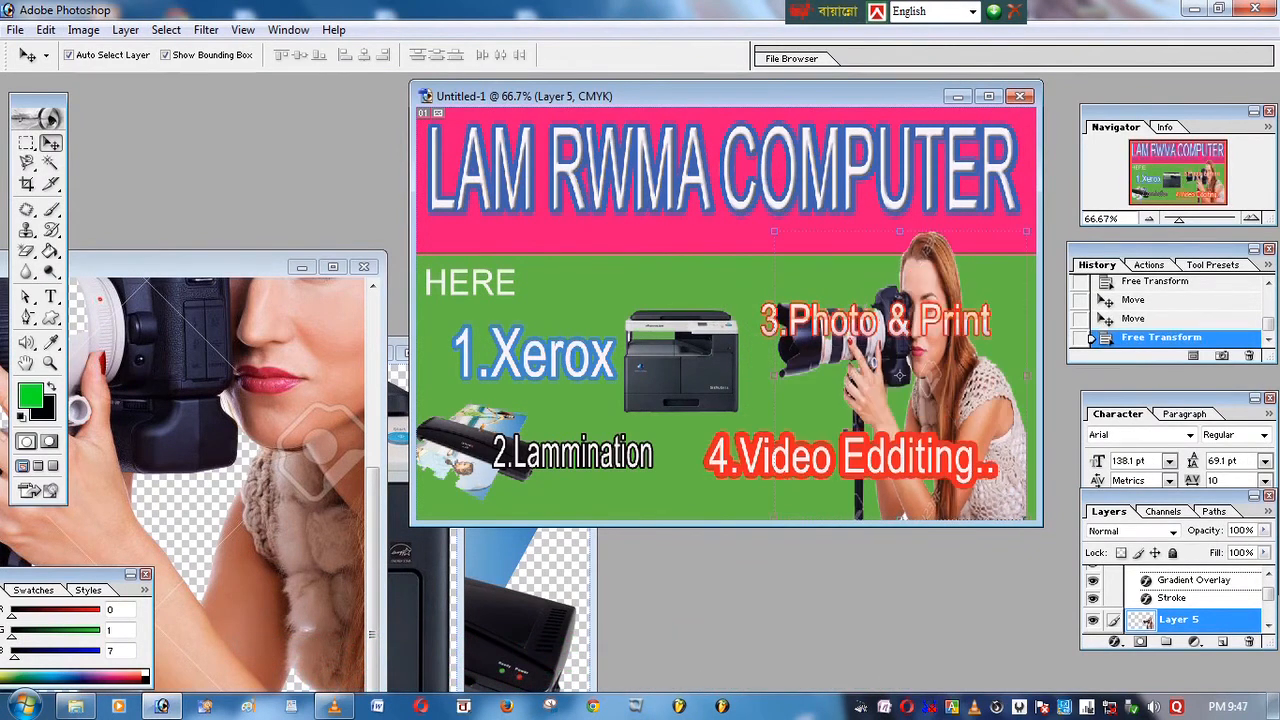
{"action": "left_click_drag", "start_coordinate": [697, 98], "coordinate": [445, 114]}
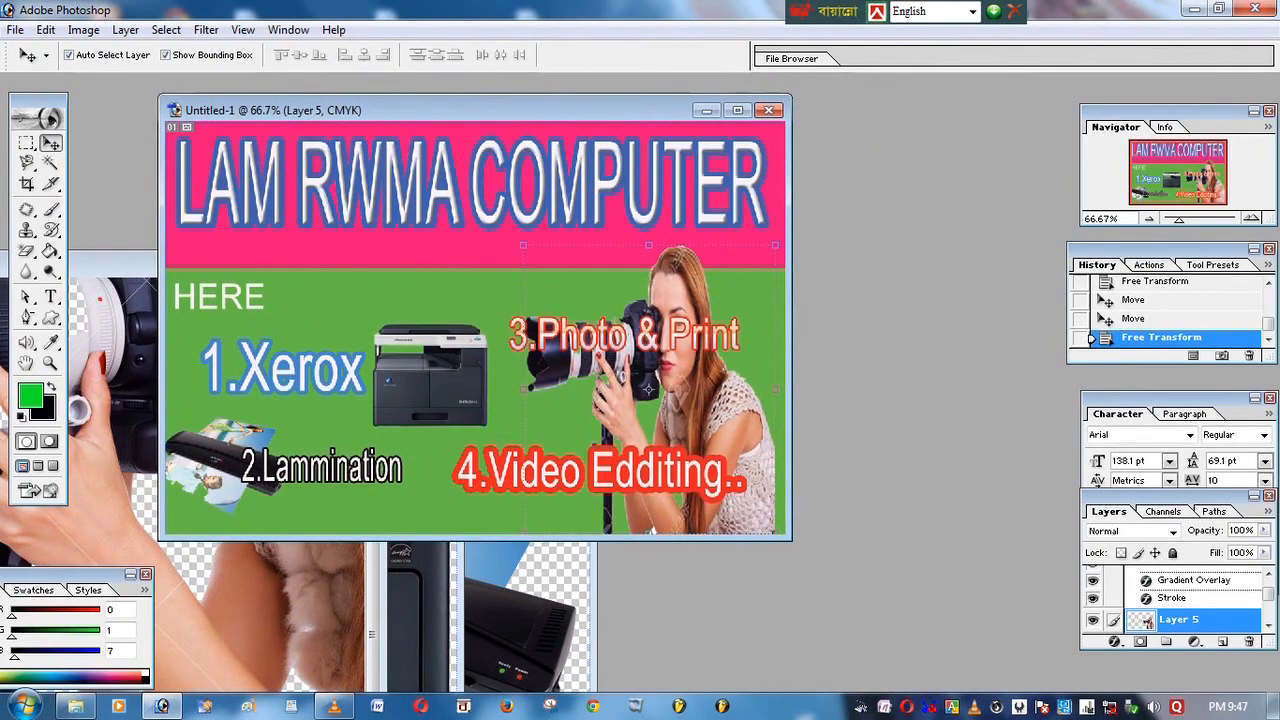
{"action": "left_click_drag", "start_coordinate": [789, 225], "coordinate": [861, 225]}
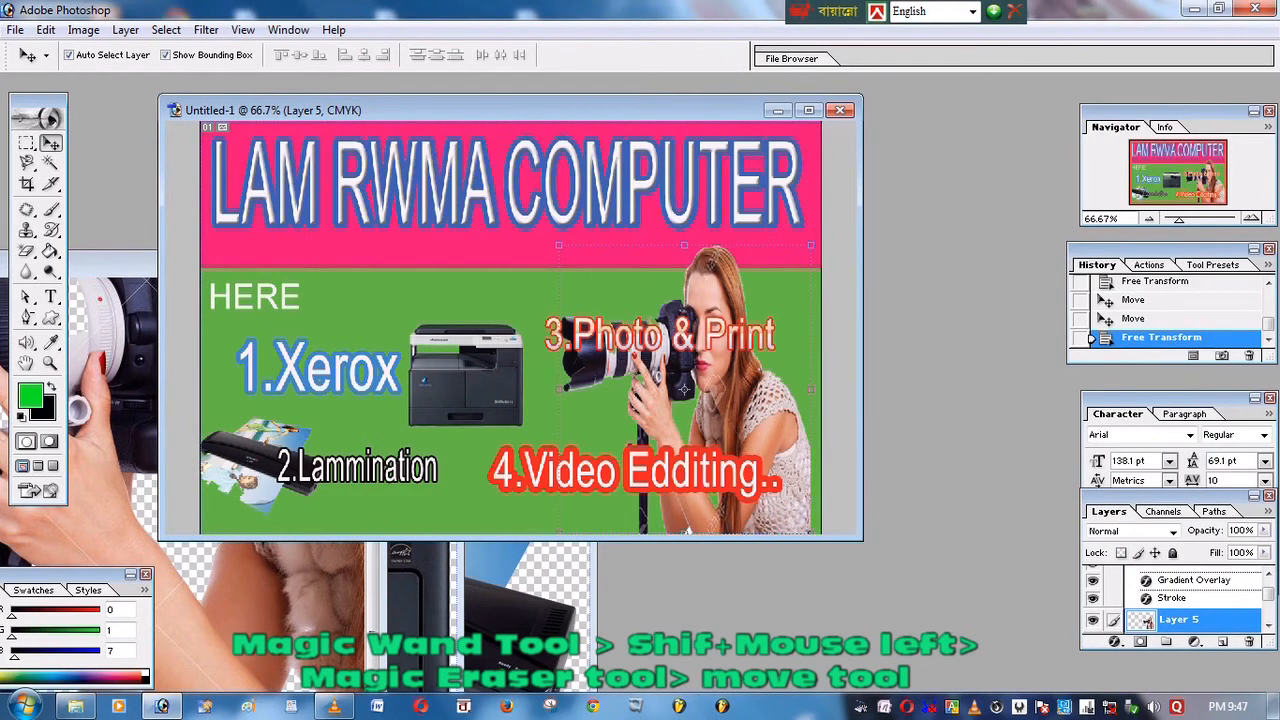
{"action": "left_click_drag", "start_coordinate": [684, 245], "coordinate": [684, 262]}
{"action": "left_click_drag", "start_coordinate": [559, 262], "coordinate": [565, 257]}
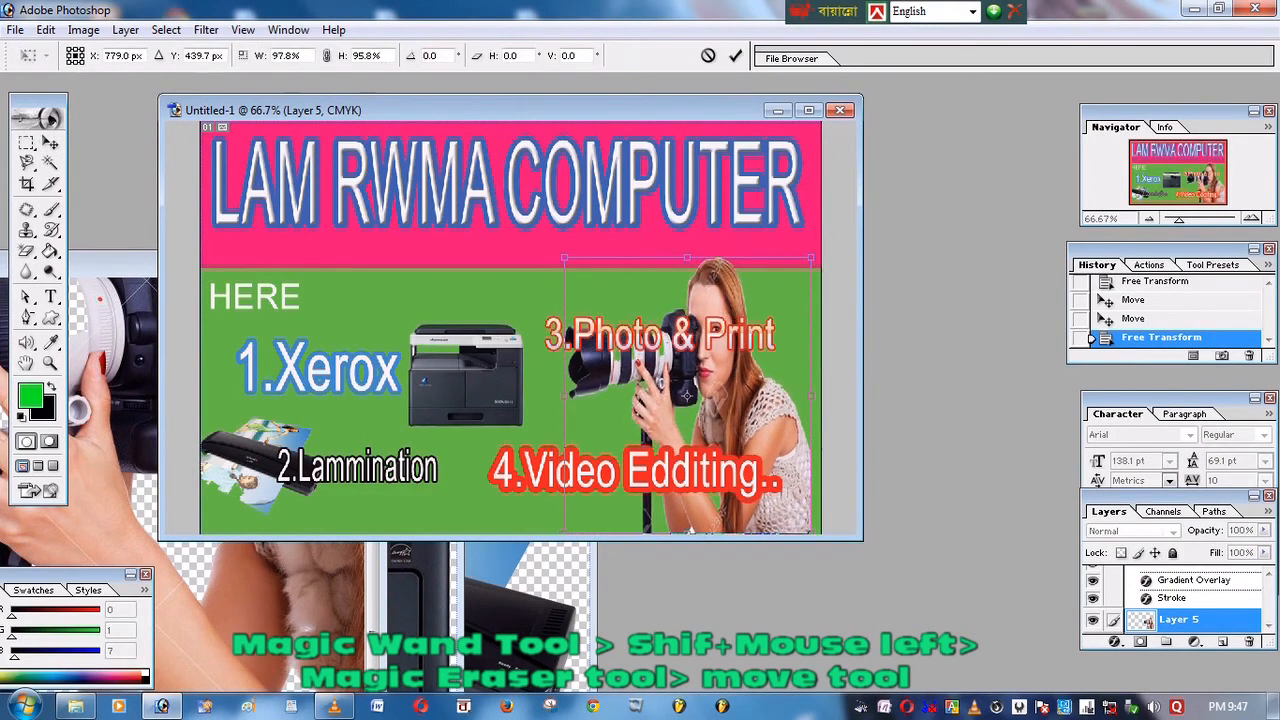
{"action": "left_click", "coordinate": [51, 143]}
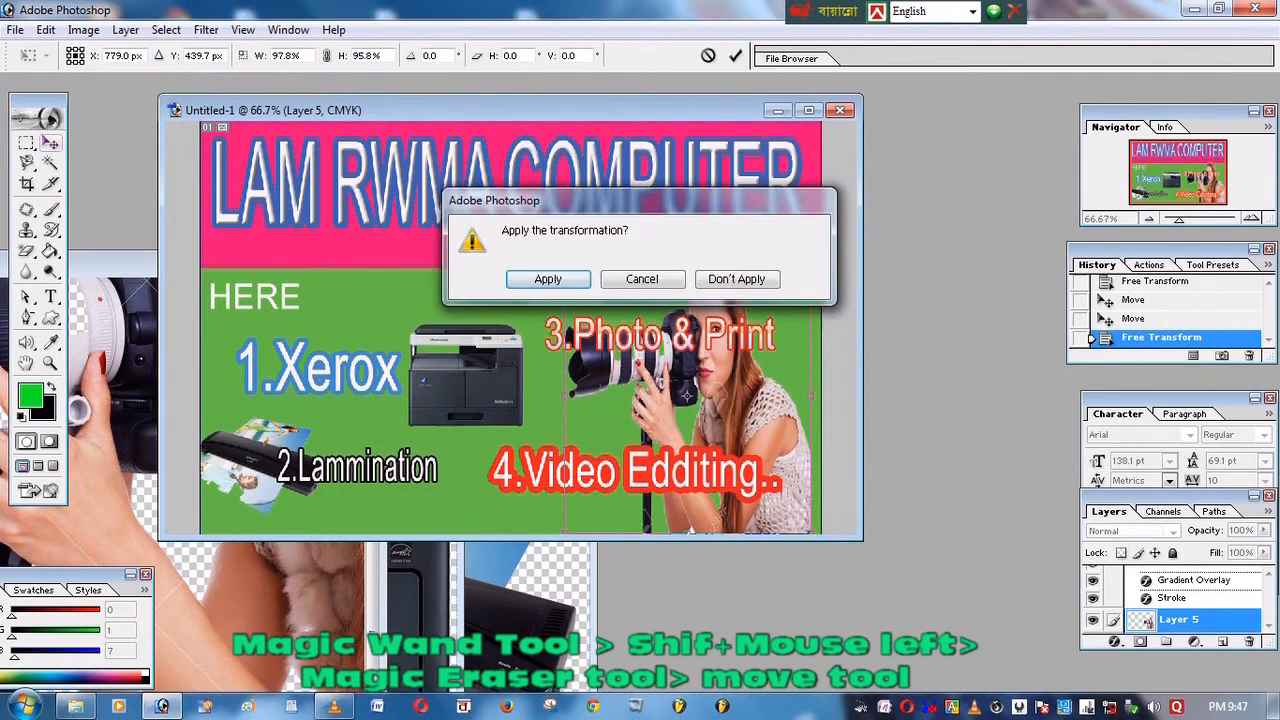
{"action": "left_click", "coordinate": [549, 278]}
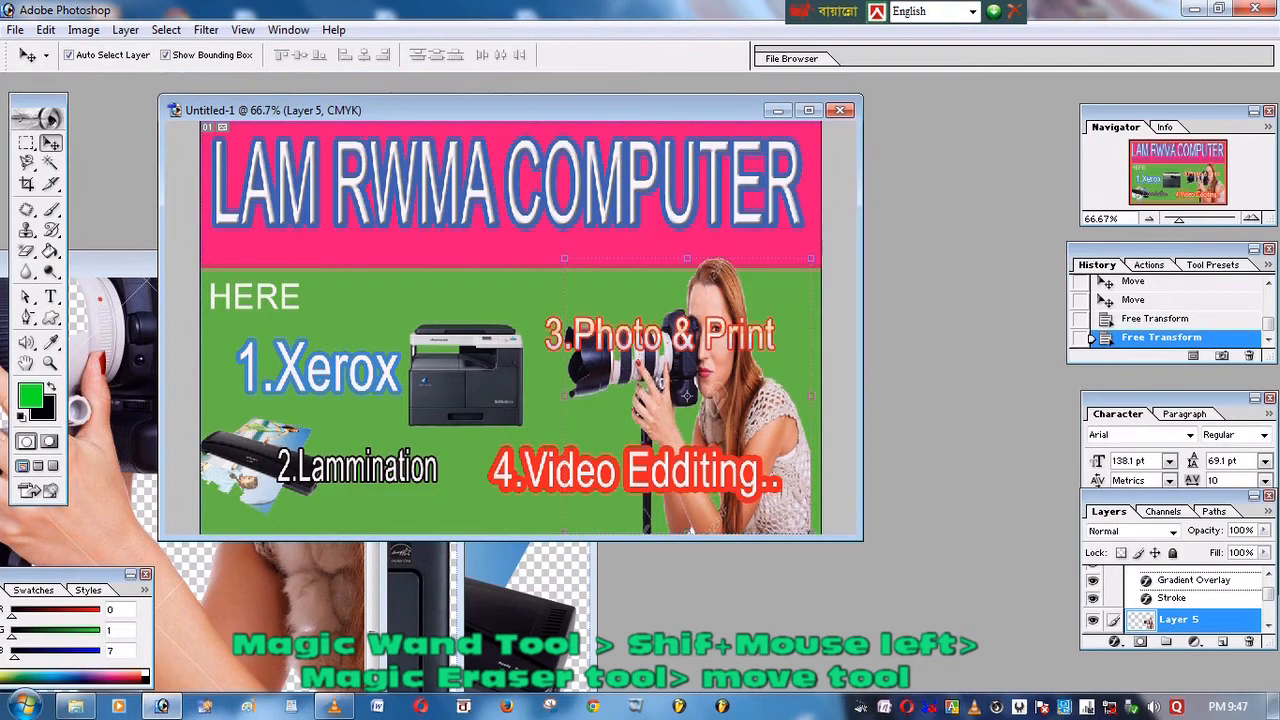
- Add a new layer, start the address text over the lower-left service item and colour it pink BB468E
{"action": "left_click", "coordinate": [1222, 641]}
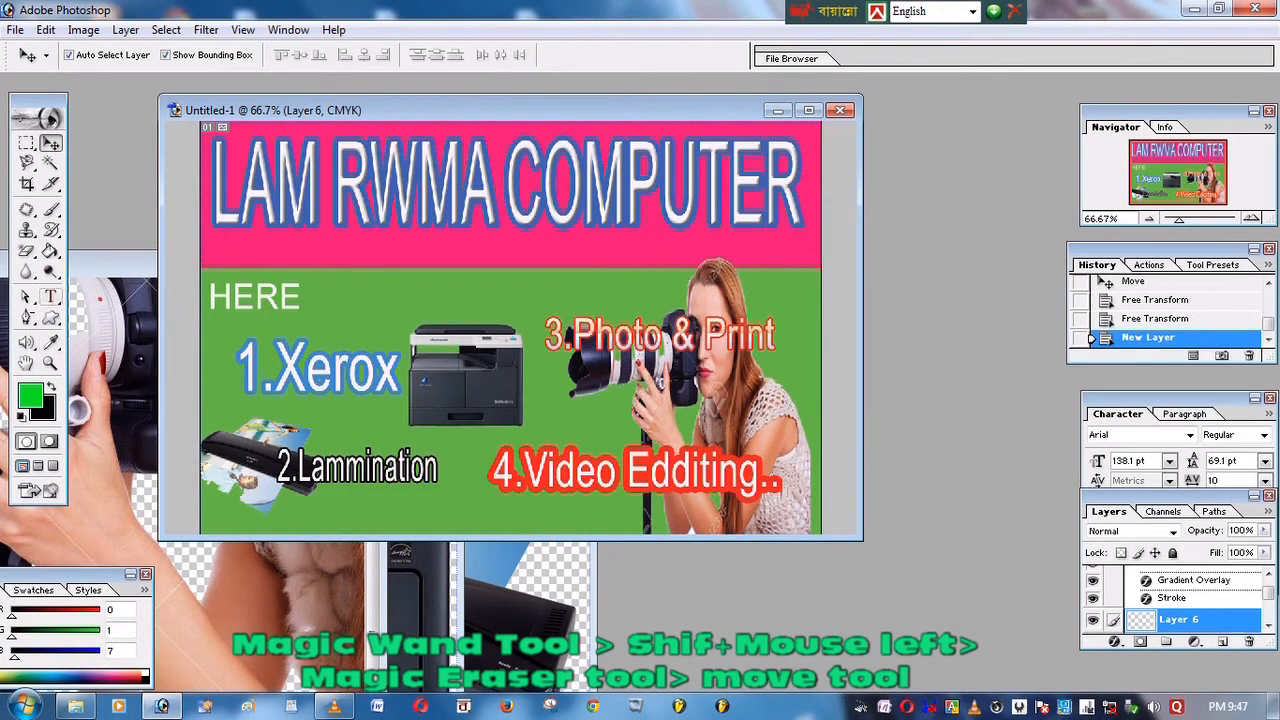
{"action": "left_click", "coordinate": [51, 297]}
{"action": "left_click", "coordinate": [318, 508]}
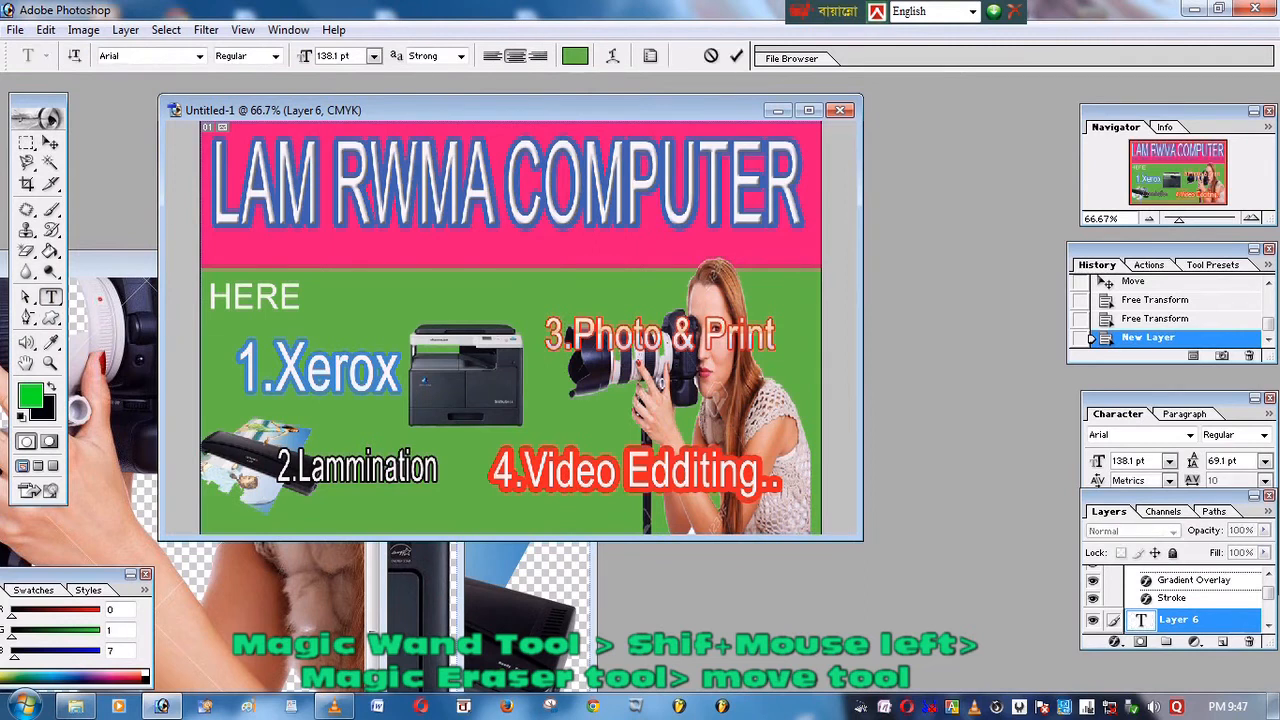
{"action": "type", "text": "An"}
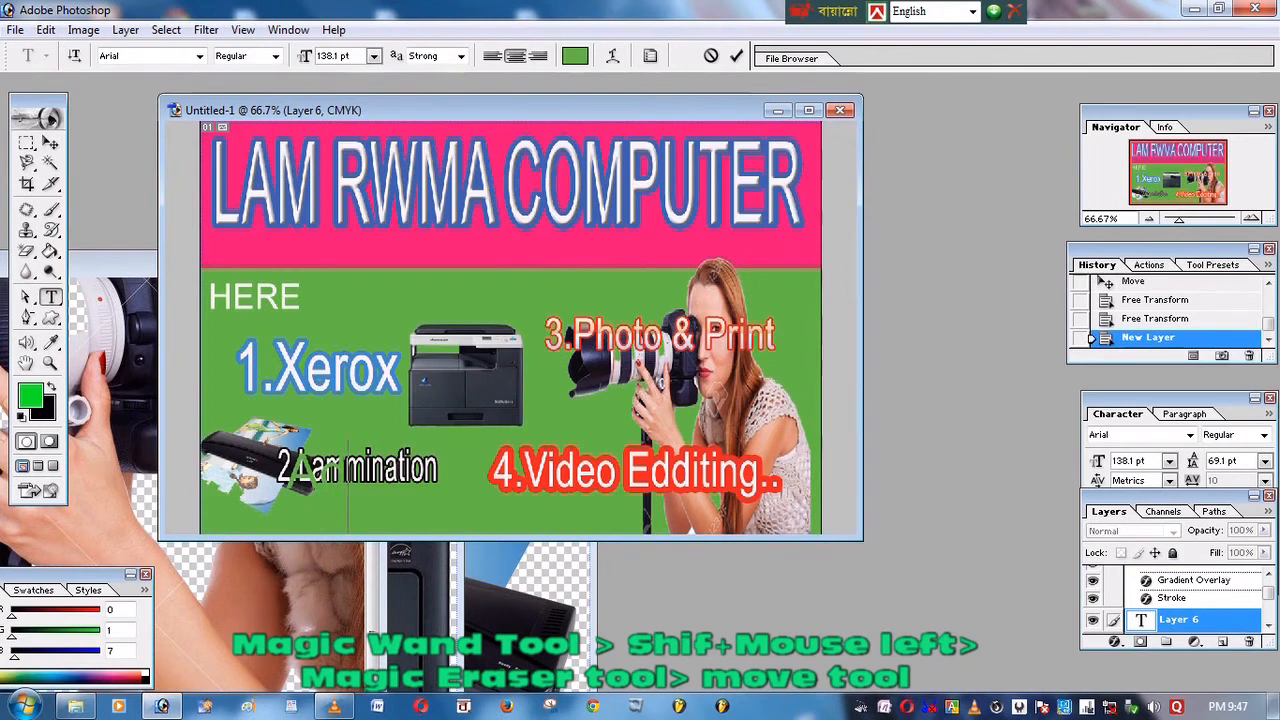
{"action": "key", "text": "ctrl+a"}
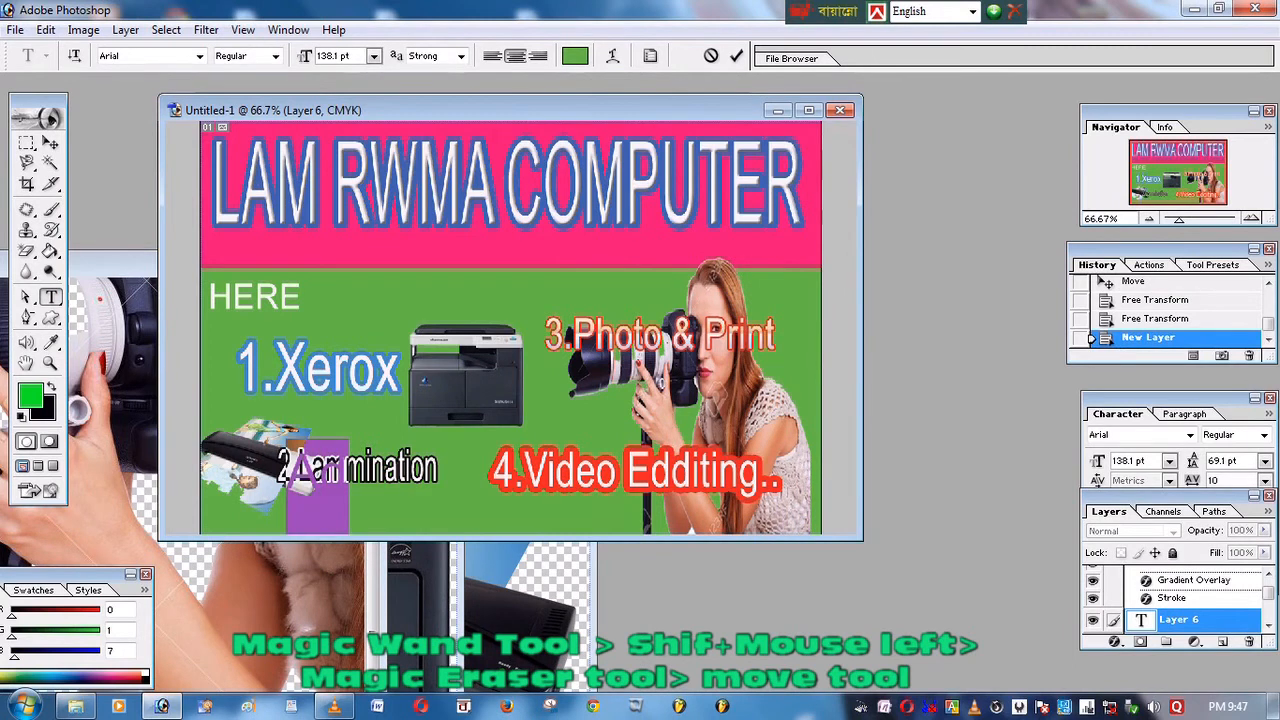
{"action": "left_click", "coordinate": [575, 56]}
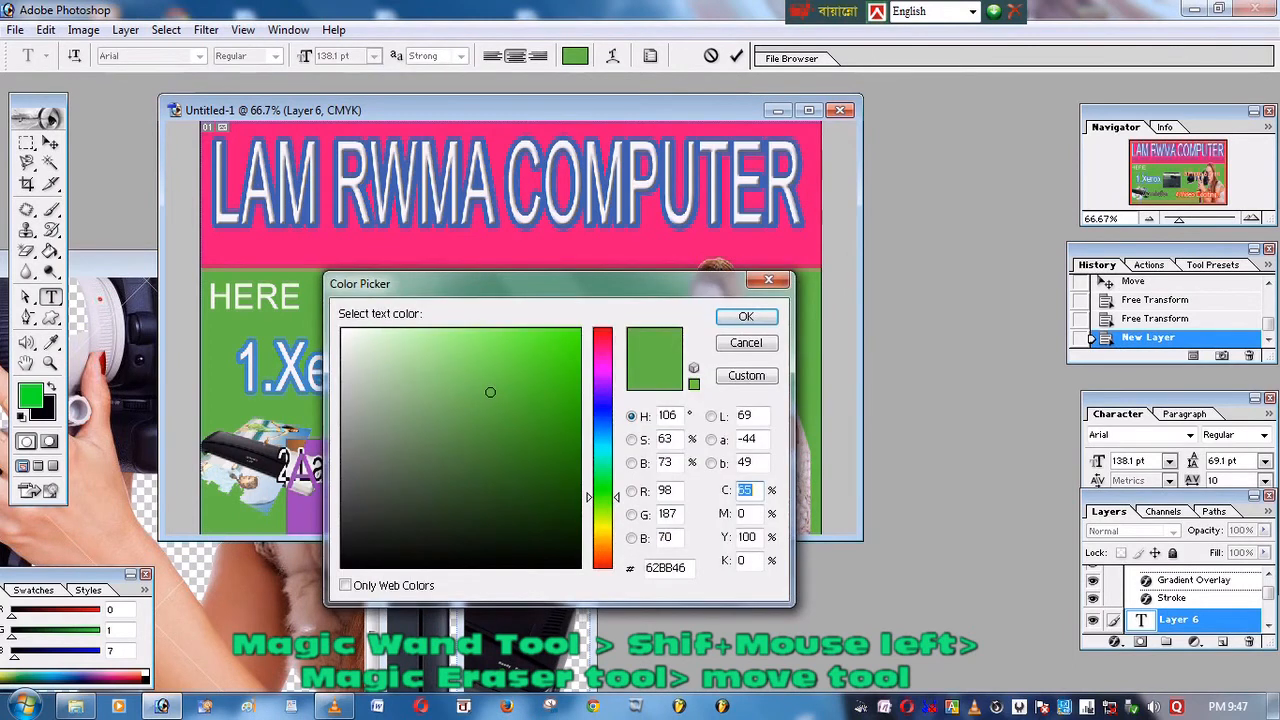
{"action": "left_click", "coordinate": [603, 352]}
{"action": "left_click", "coordinate": [745, 316]}
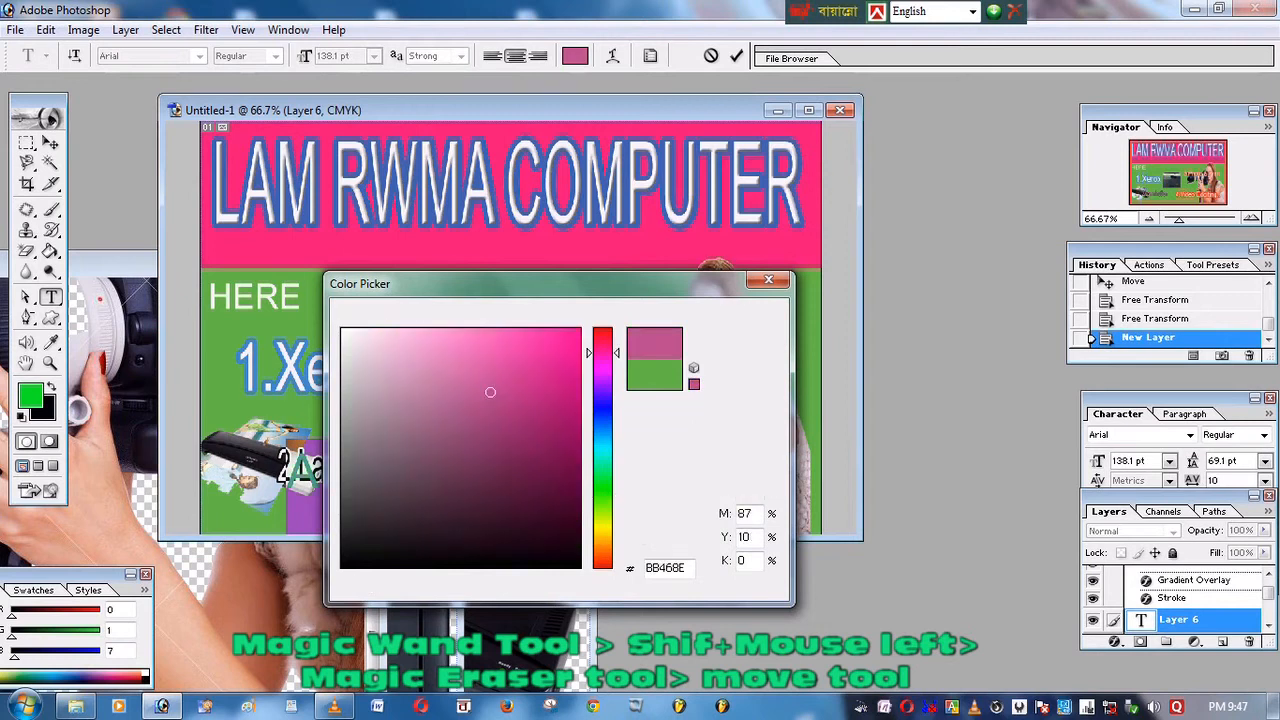
{"action": "left_click", "coordinate": [320, 470]}
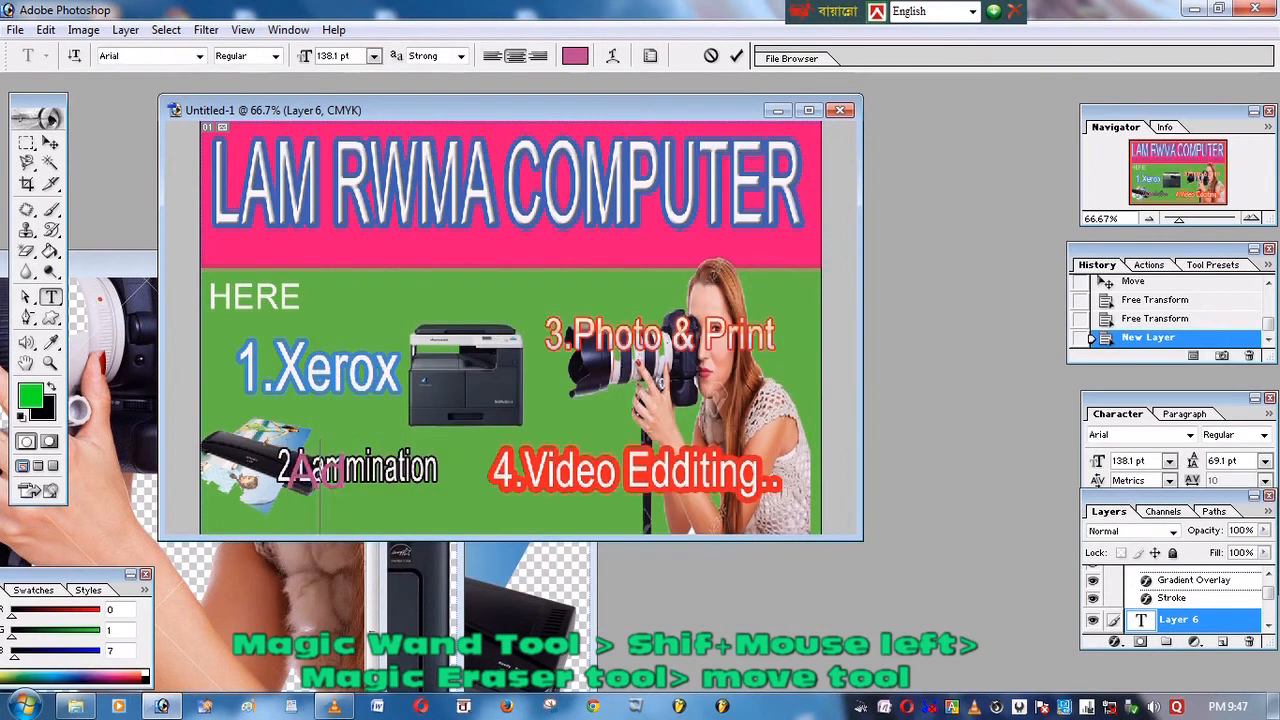
- Continue the text with the "Adress:" label and the first part of the shop's address
{"action": "left_click", "coordinate": [347, 468]}
{"action": "type", "text": "ress"}
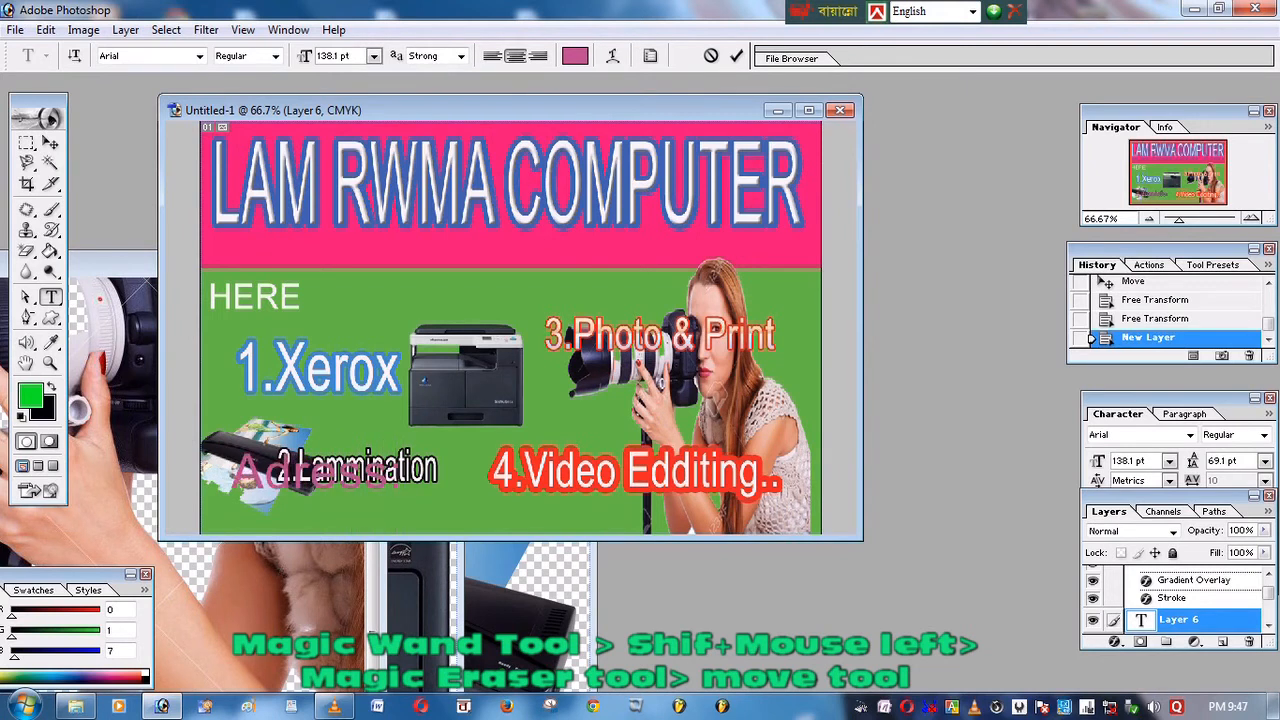
{"action": "type", "text": "  Sa"}
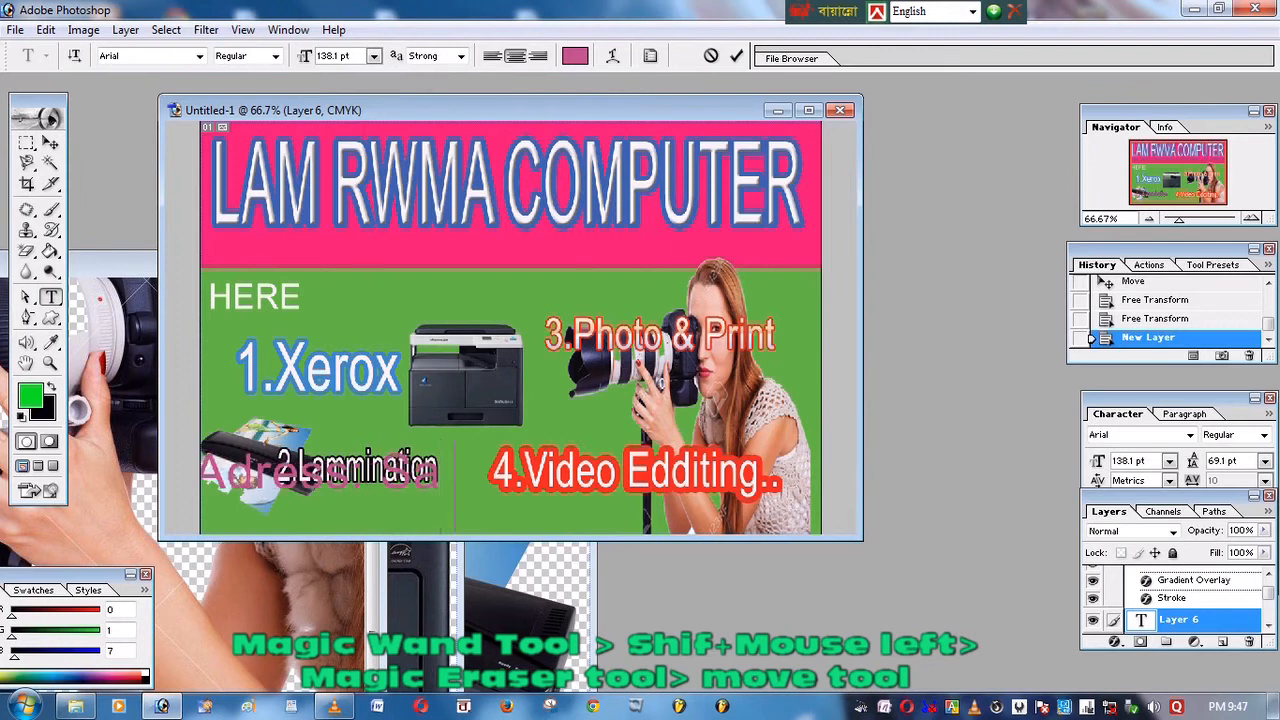
{"action": "type", "text": "broom"}
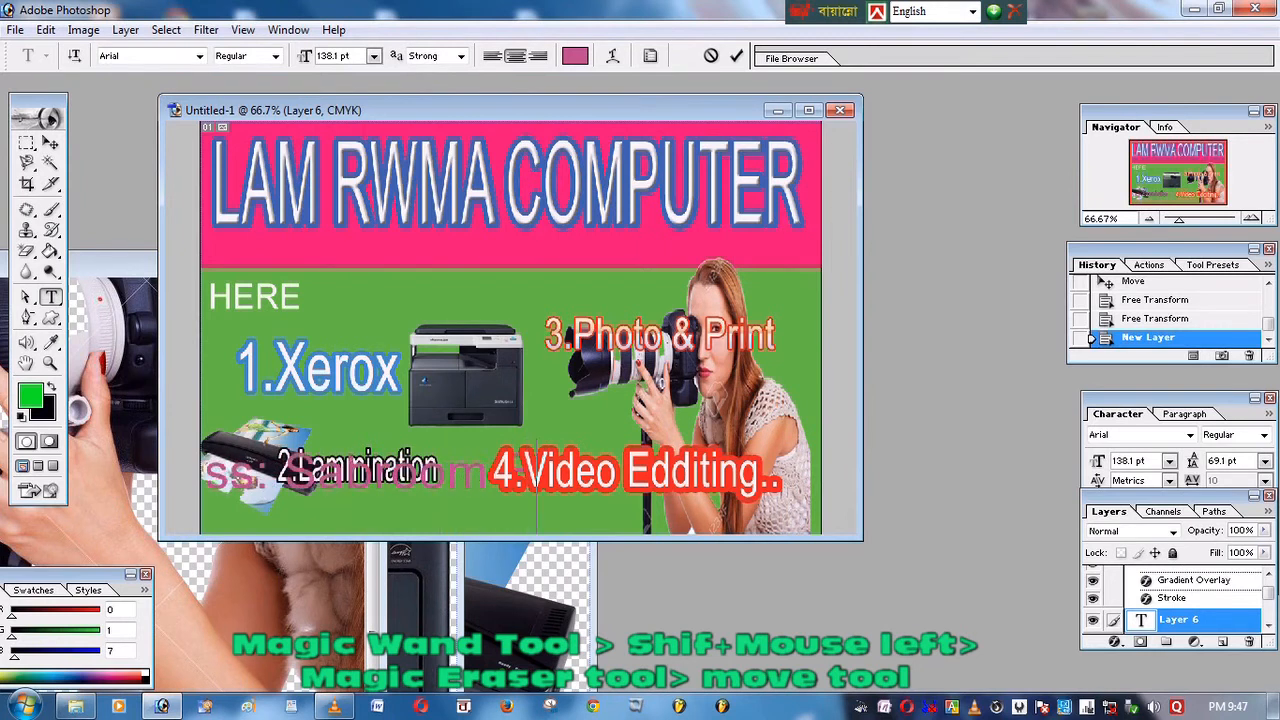
{"action": "type", "text": " South Tr"}
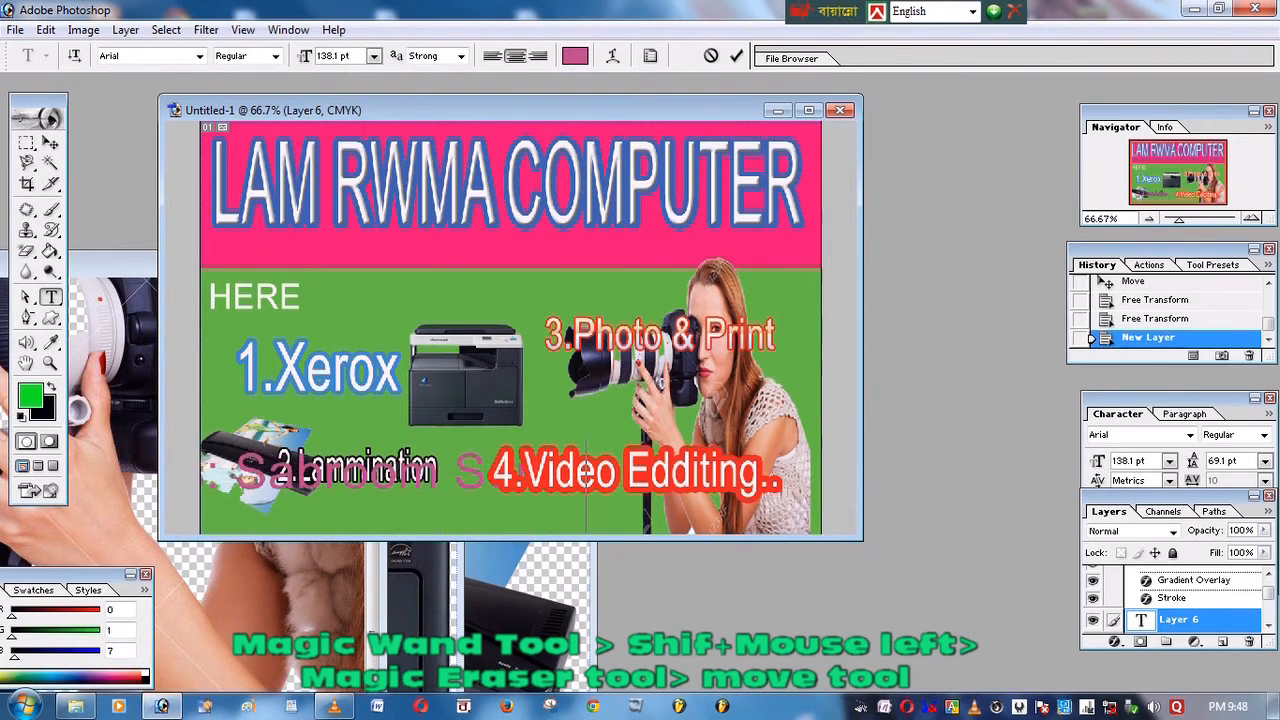
{"action": "type", "text": "ip"}
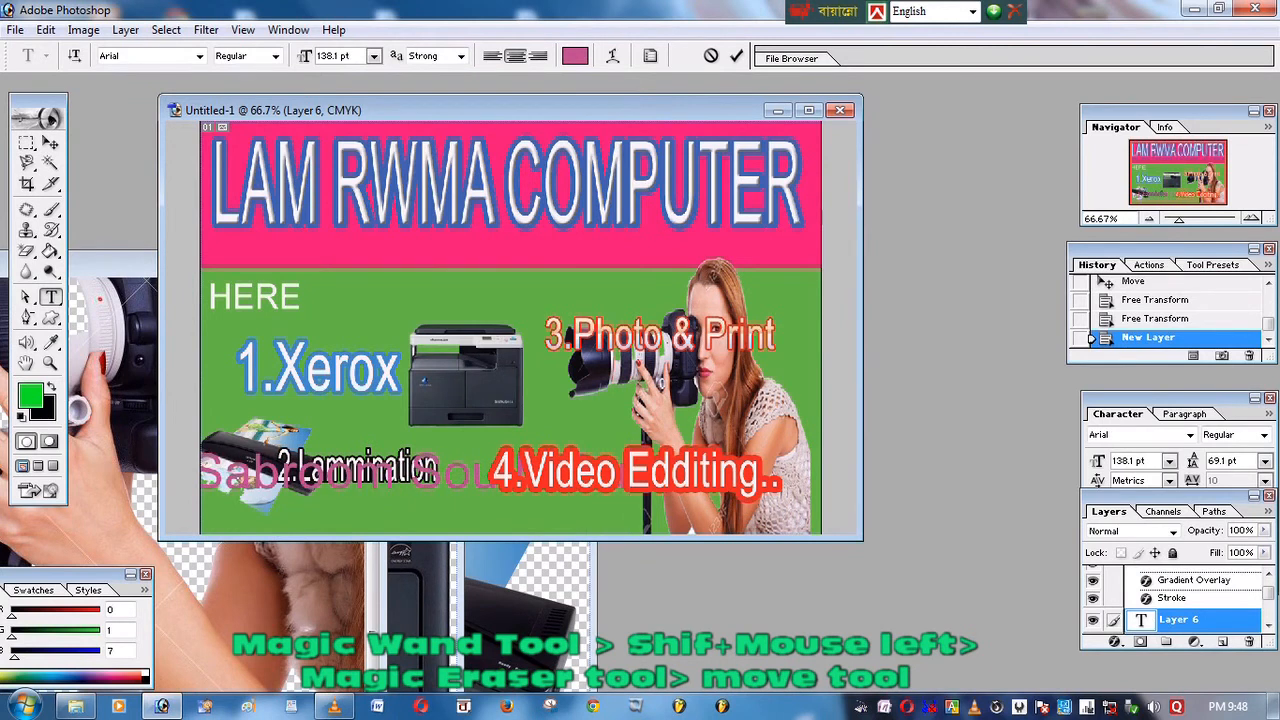
{"action": "key", "text": "BackSpace"}
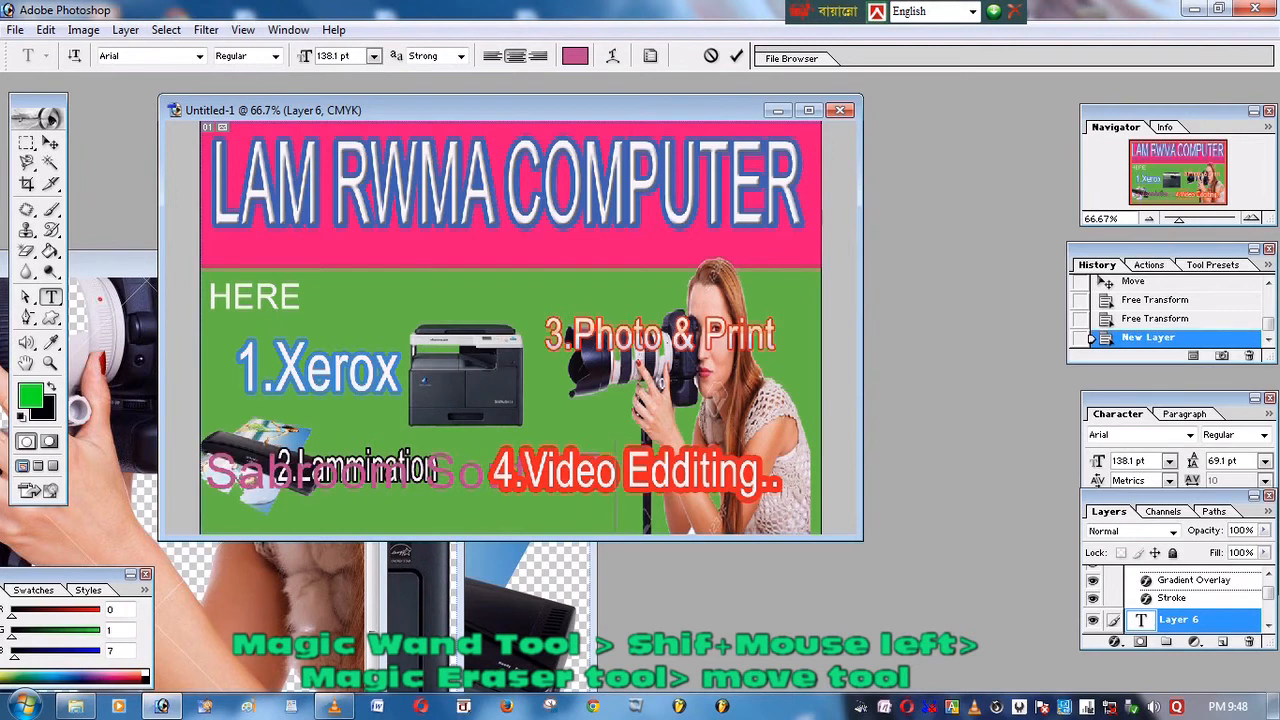
- Scale the address line to 72.7% width and 50.0% height and place it along the banner's lower edge, below "2.Lammination"
{"action": "left_click", "coordinate": [50, 142]}
{"action": "left_click_drag", "start_coordinate": [350, 470], "coordinate": [573, 491]}
{"action": "left_click_drag", "start_coordinate": [243, 473], "coordinate": [405, 491]}
{"action": "left_click", "coordinate": [50, 142]}
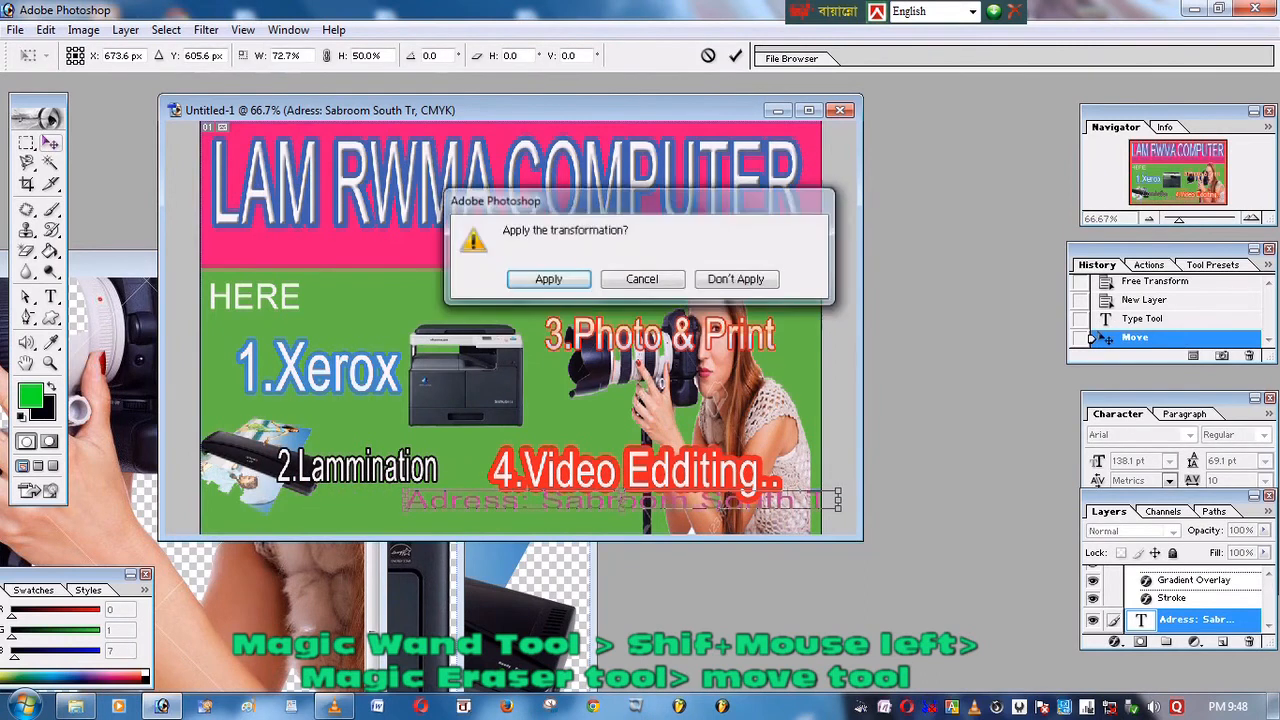
{"action": "left_click", "coordinate": [546, 277]}
{"action": "left_click_drag", "start_coordinate": [600, 500], "coordinate": [432, 505]}
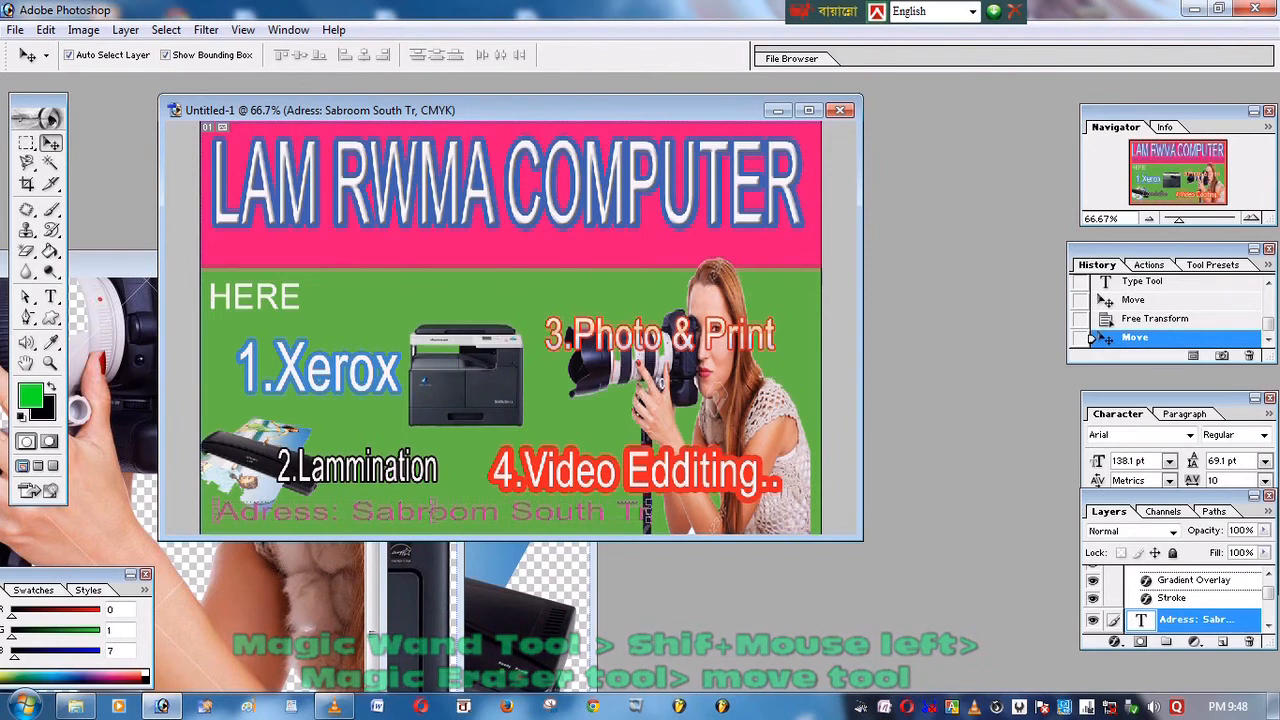
- Complete the address line's text with the rest of the shop's address and its postal code
{"action": "left_click", "coordinate": [51, 297]}
{"action": "left_click", "coordinate": [645, 511]}
{"action": "type", "text": "ipura, Pin"}
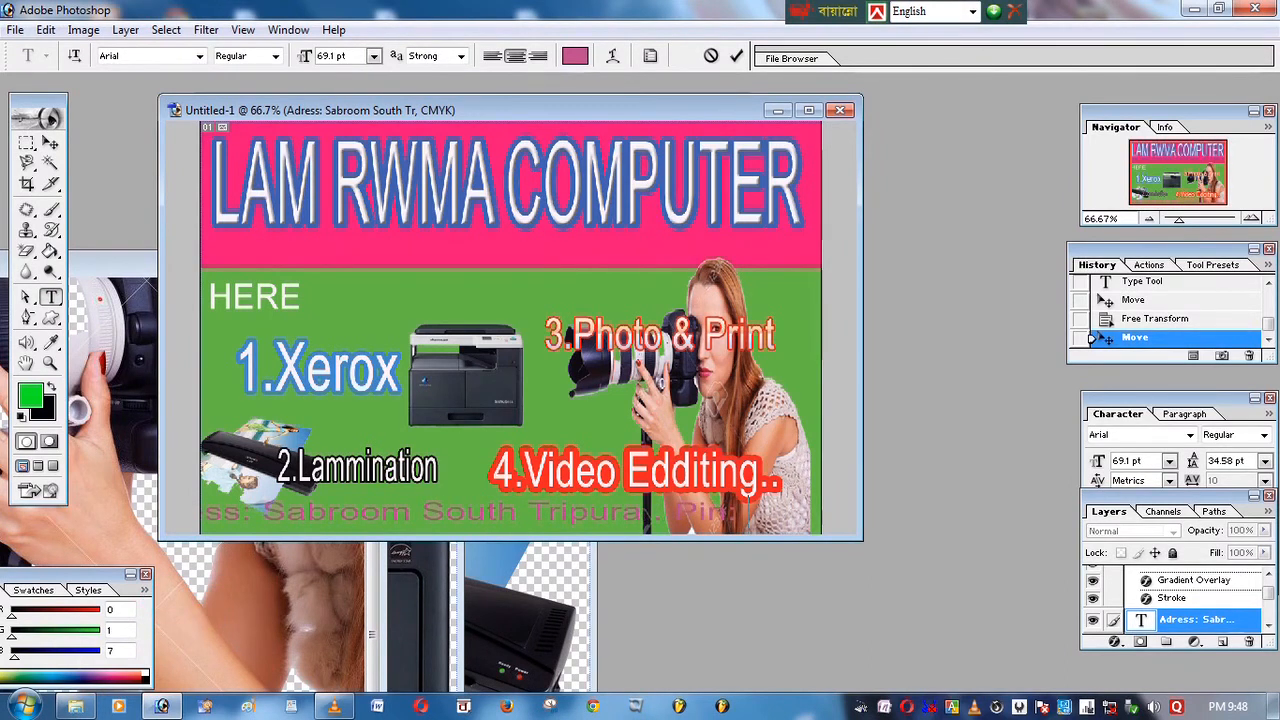
{"action": "type", "text": "  799"}
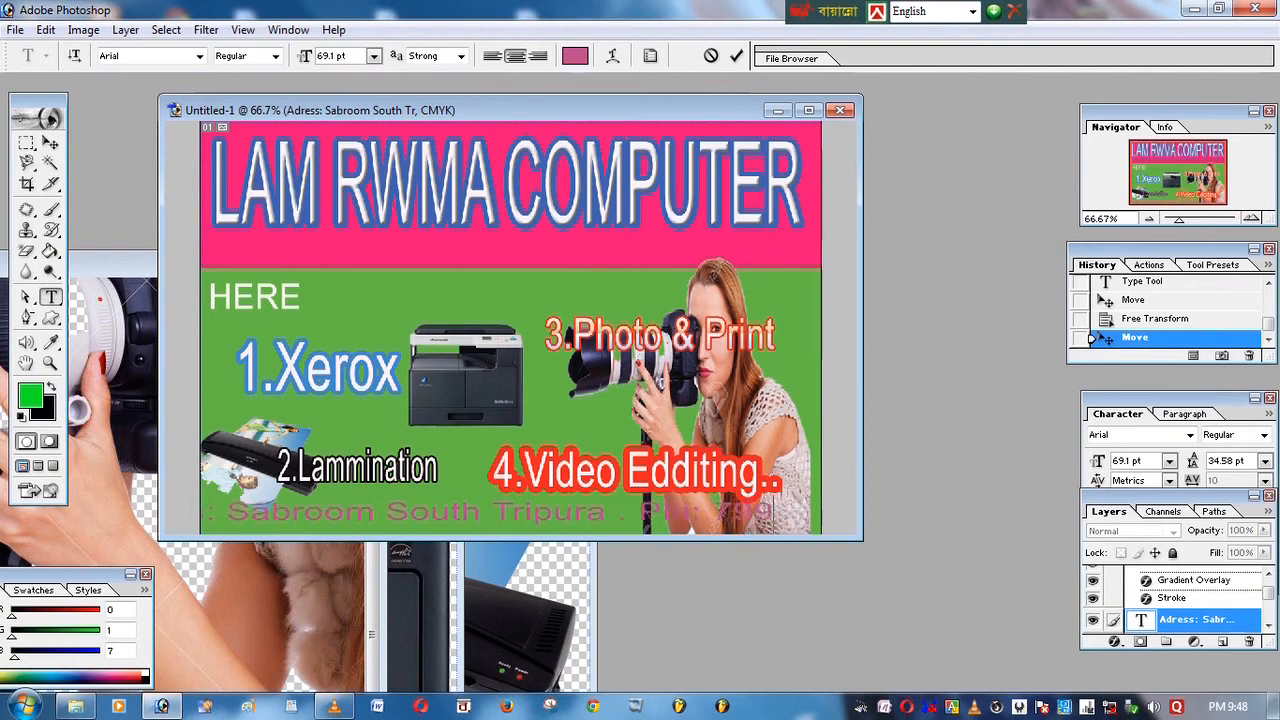
{"action": "type", "text": "143"}
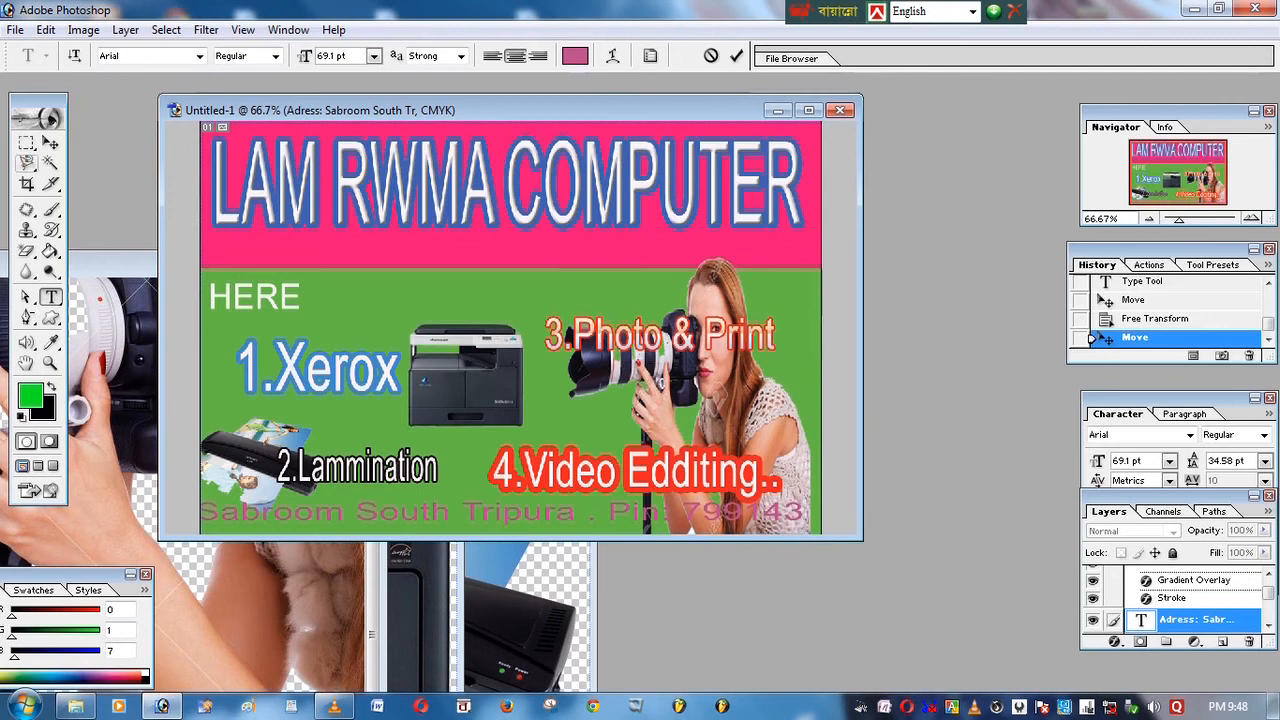
{"action": "left_click", "coordinate": [50, 143]}
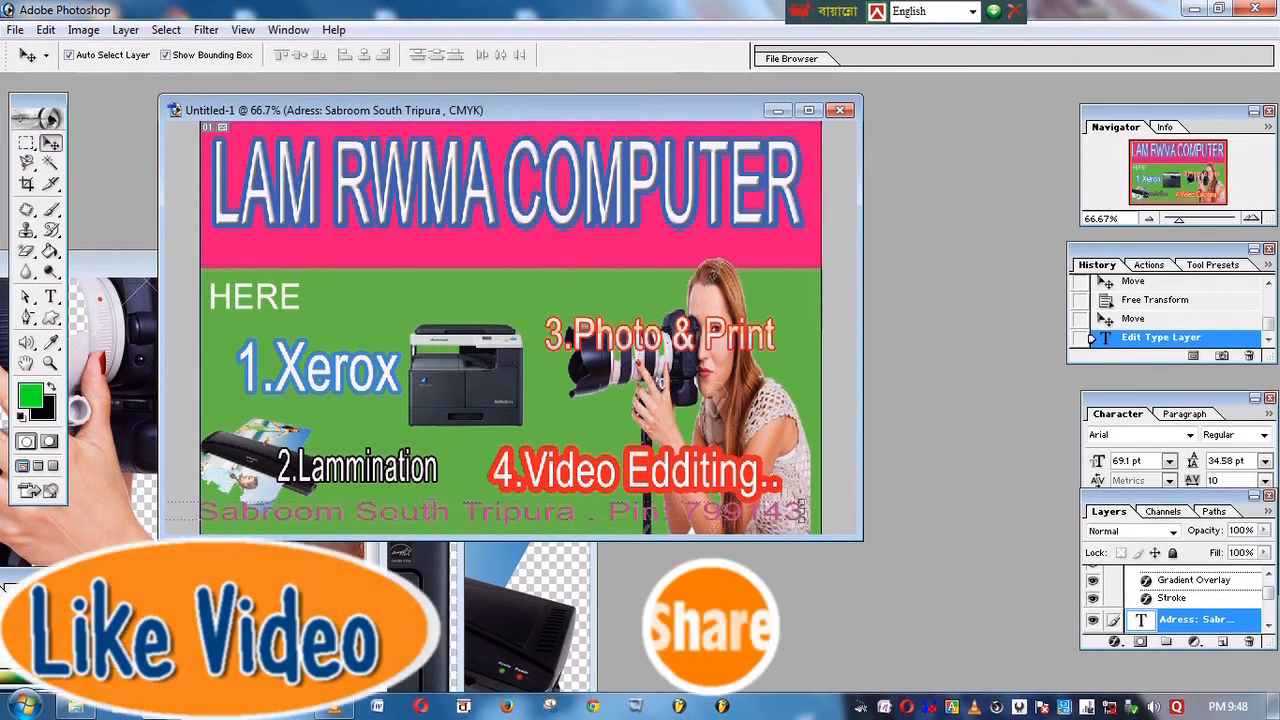
- Scale the address line to 80.0% width and 115.8% height and fit it along the banner's lower edge
{"action": "left_click_drag", "start_coordinate": [432, 510], "coordinate": [629, 488]}
{"action": "left_click_drag", "start_coordinate": [258, 488], "coordinate": [405, 477]}
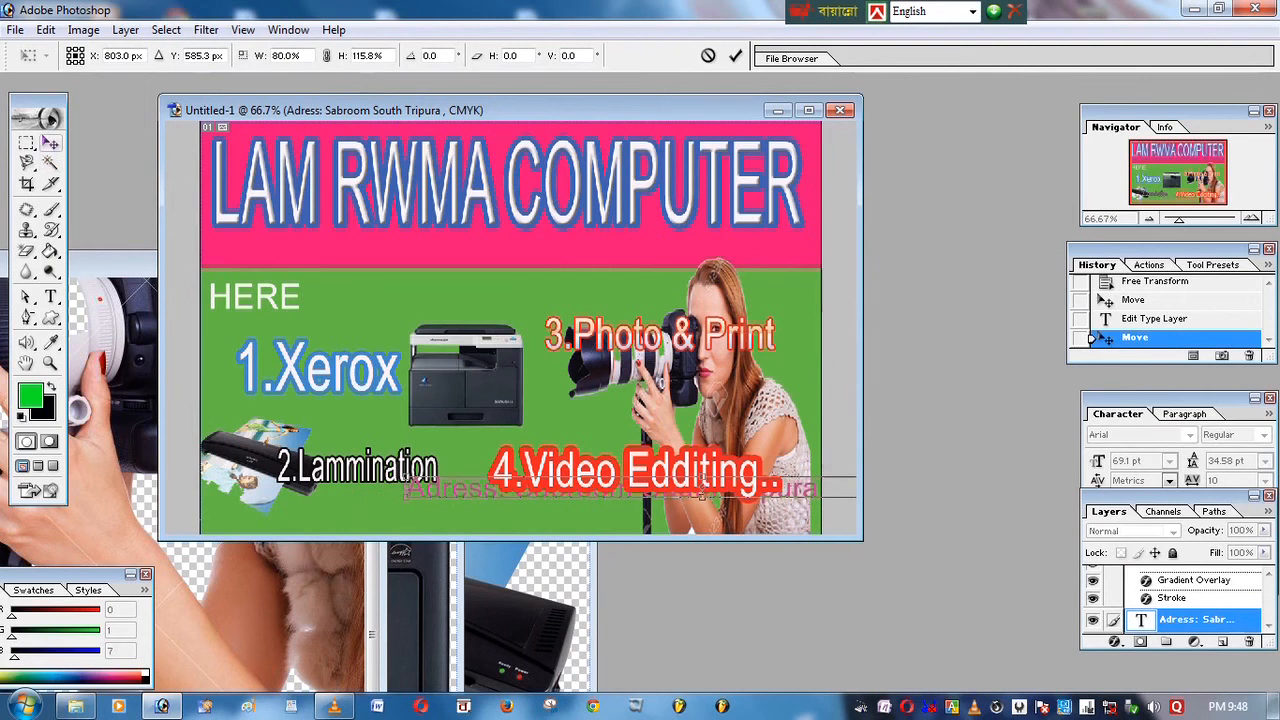
{"action": "left_click", "coordinate": [48, 142]}
{"action": "left_click", "coordinate": [548, 279]}
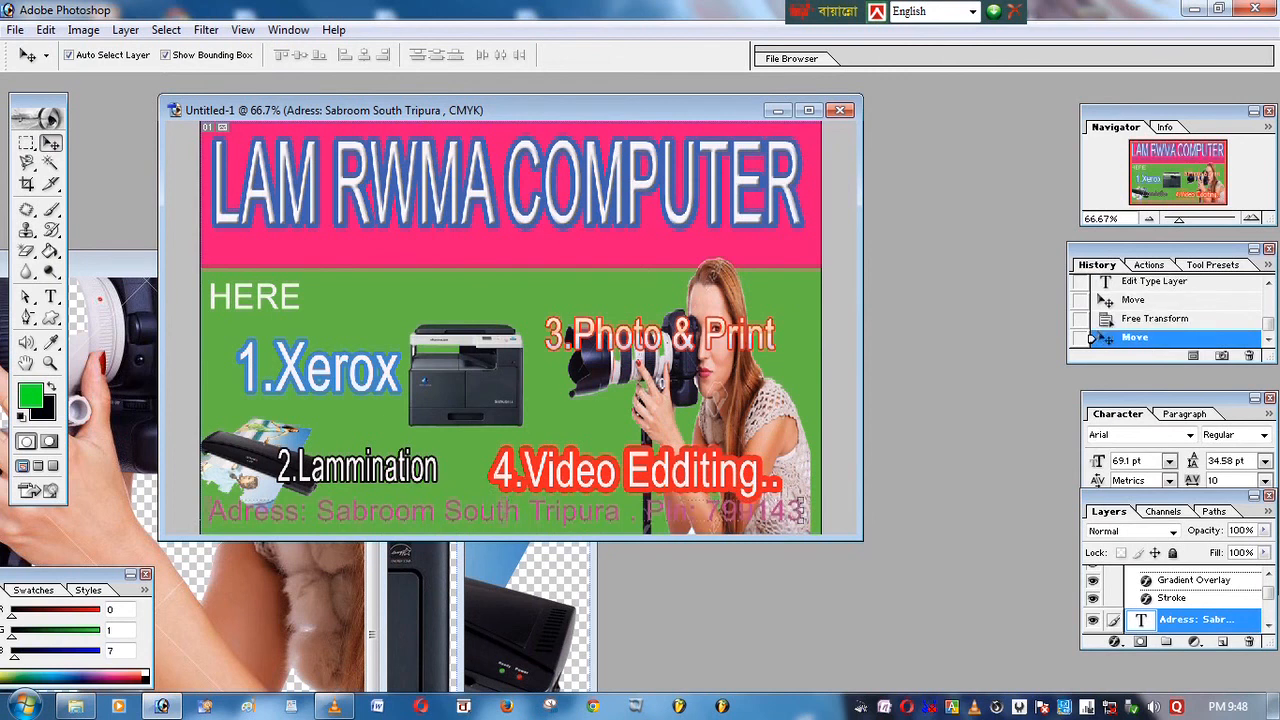
- Add a 3 px outside stroke in off-white F5EFEF to the address line and lower the line slightly
{"action": "left_click", "coordinate": [1115, 641]}
{"action": "left_click", "coordinate": [1150, 621]}
{"action": "left_click", "coordinate": [870, 452]}
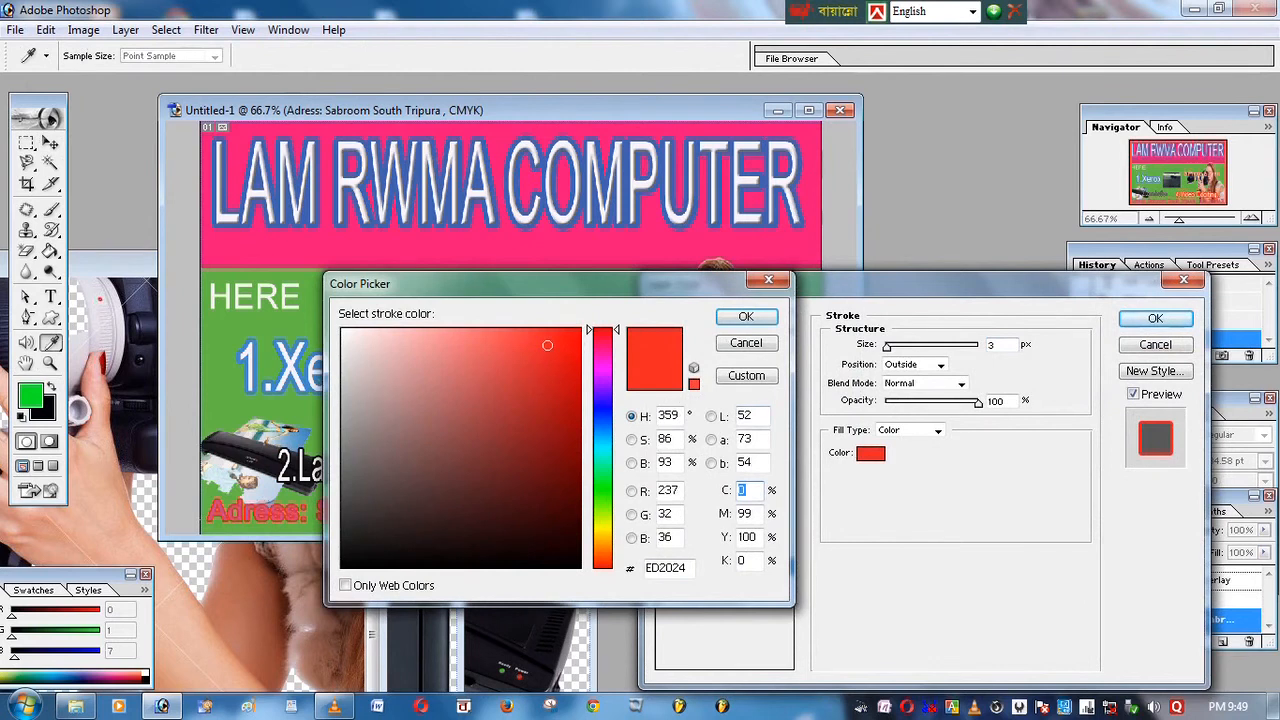
{"action": "left_click", "coordinate": [347, 338]}
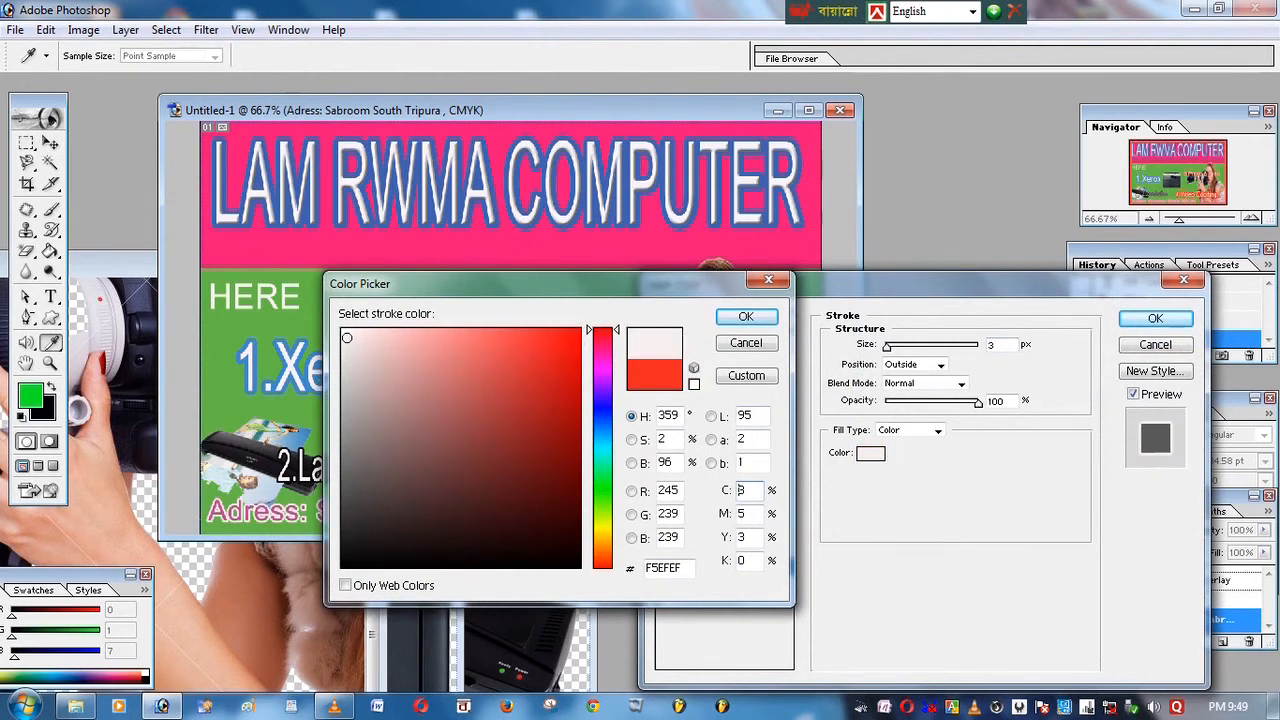
{"action": "left_click", "coordinate": [746, 316]}
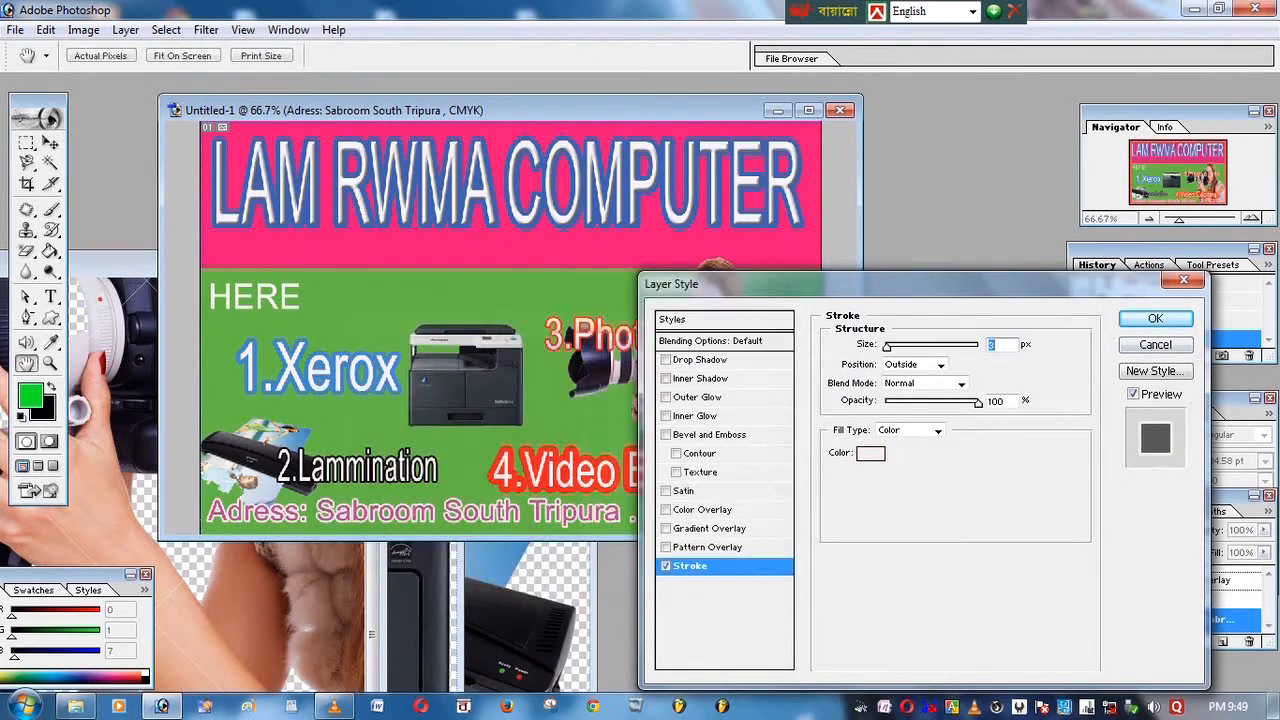
{"action": "key", "text": "Return"}
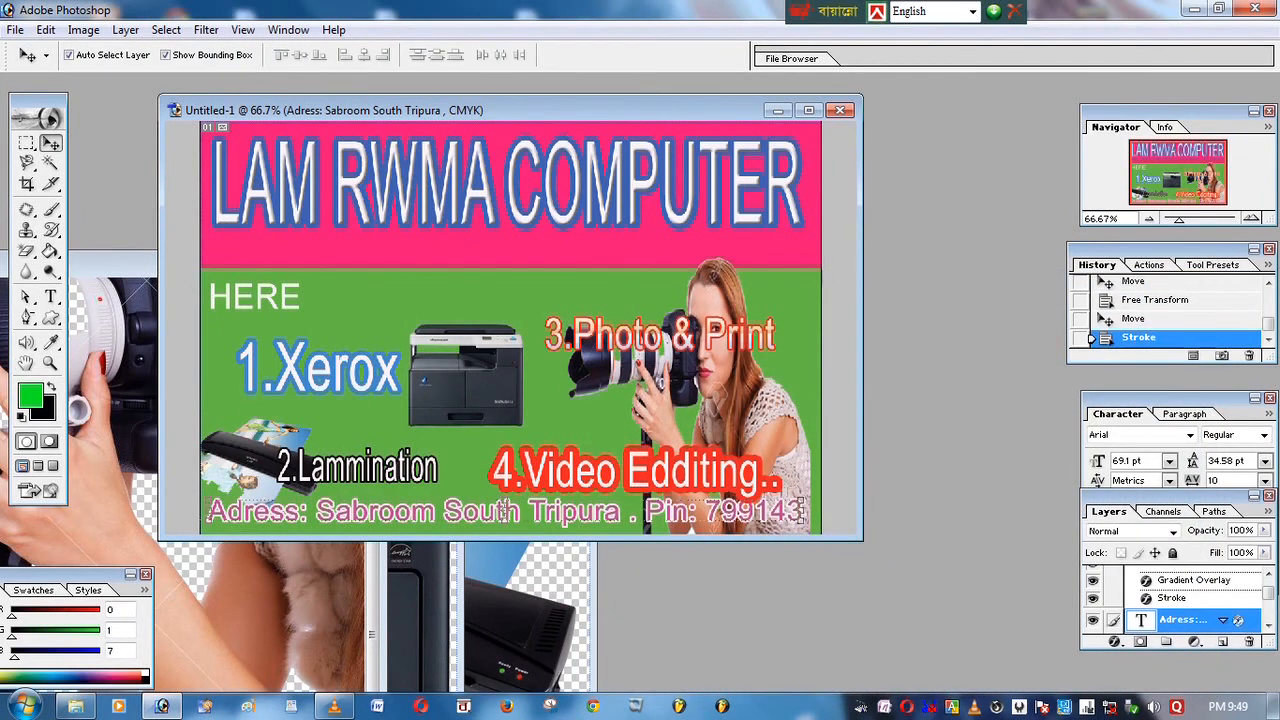
{"action": "left_click_drag", "start_coordinate": [505, 509], "coordinate": [505, 516]}
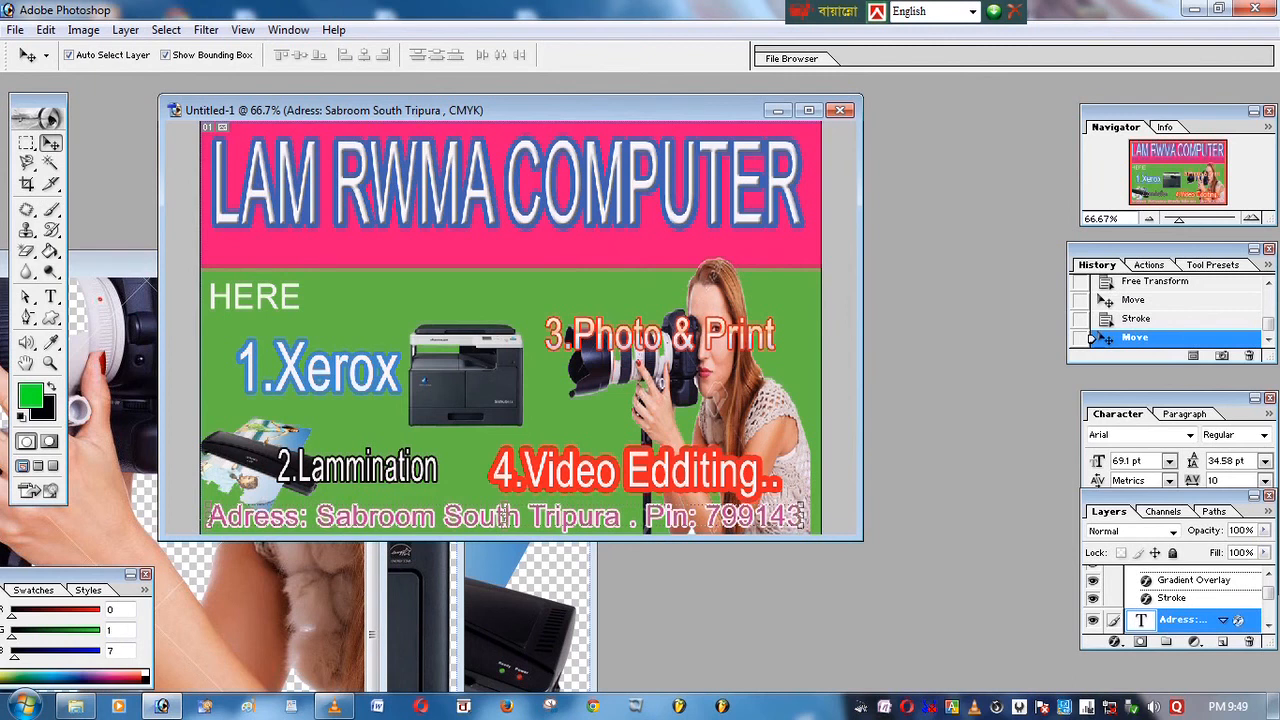
- Maximize the banner's window and save it to the Desktop as TIFF "ani banner snamjak" with layers, no image compression and IBM PC byte order
{"action": "left_click", "coordinate": [809, 110]}
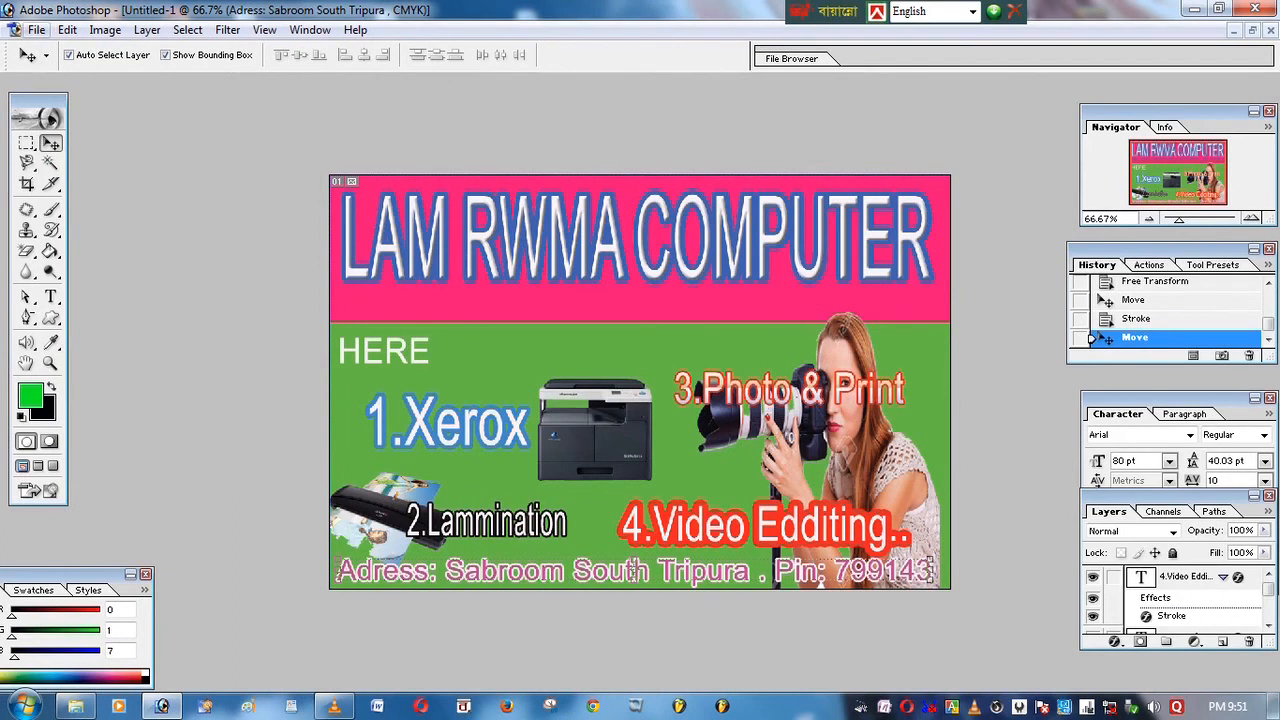
{"action": "left_click", "coordinate": [36, 30]}
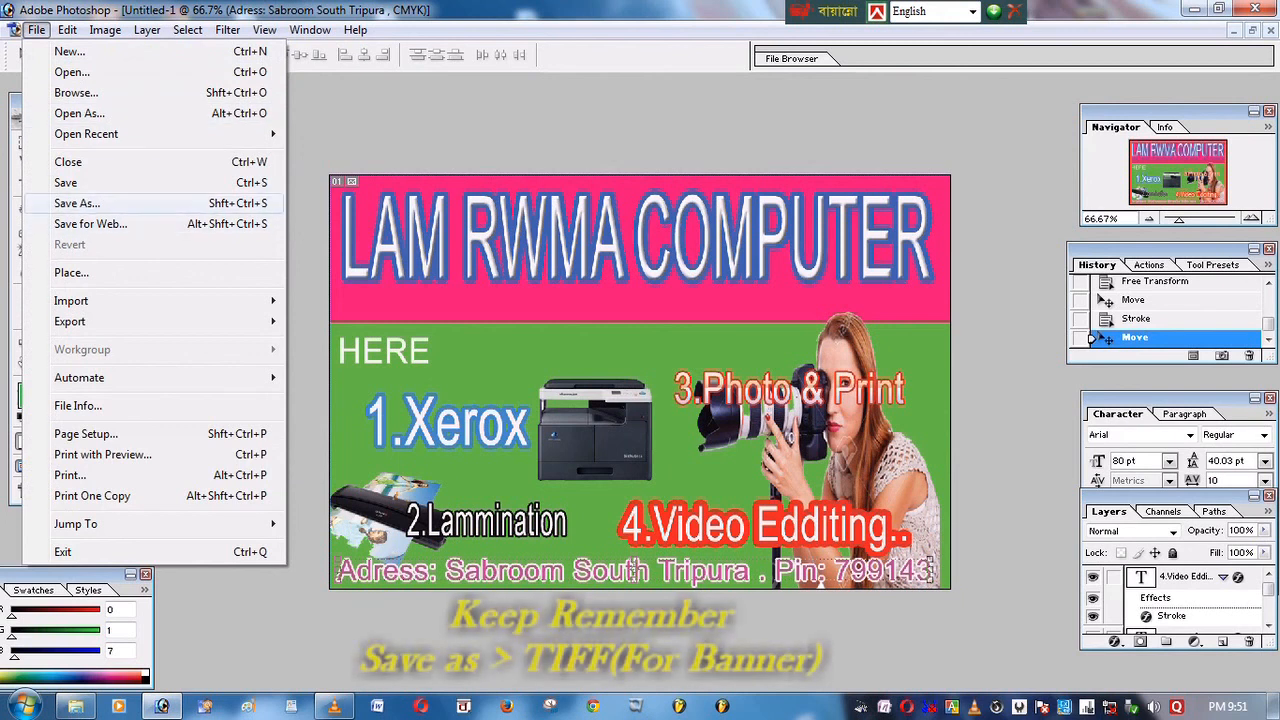
{"action": "left_click", "coordinate": [30, 205]}
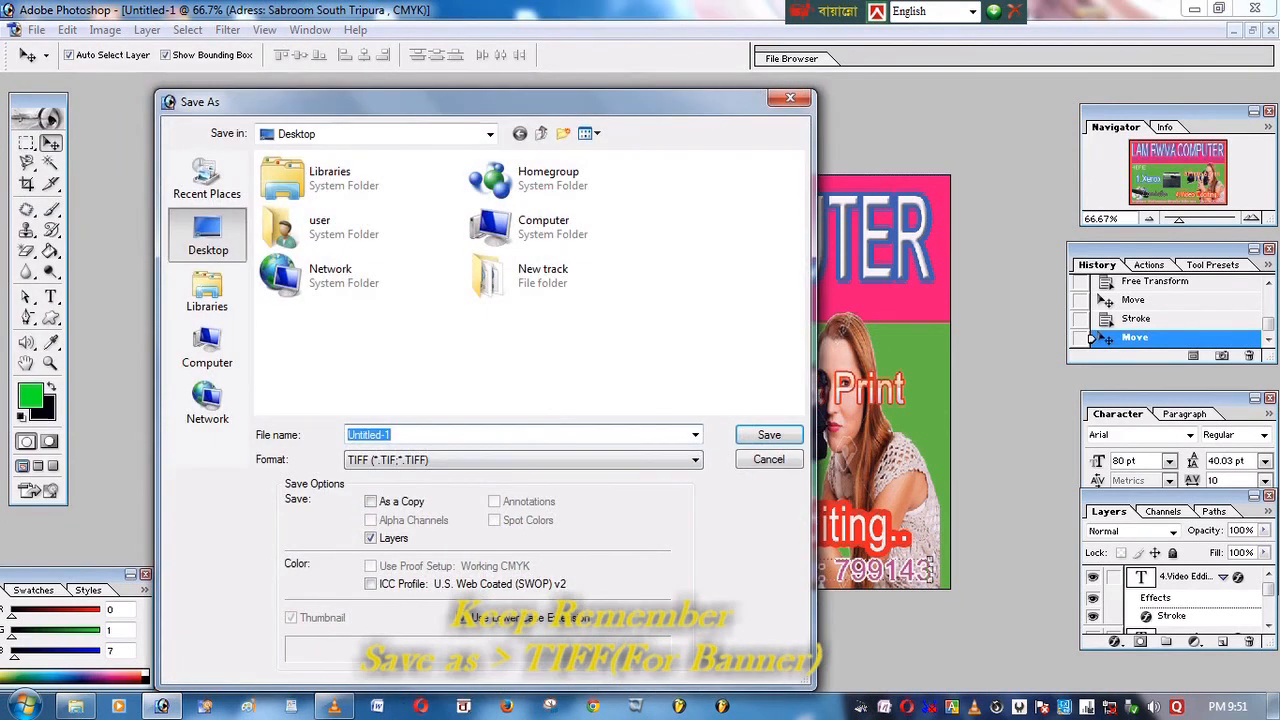
{"action": "left_click", "coordinate": [523, 459]}
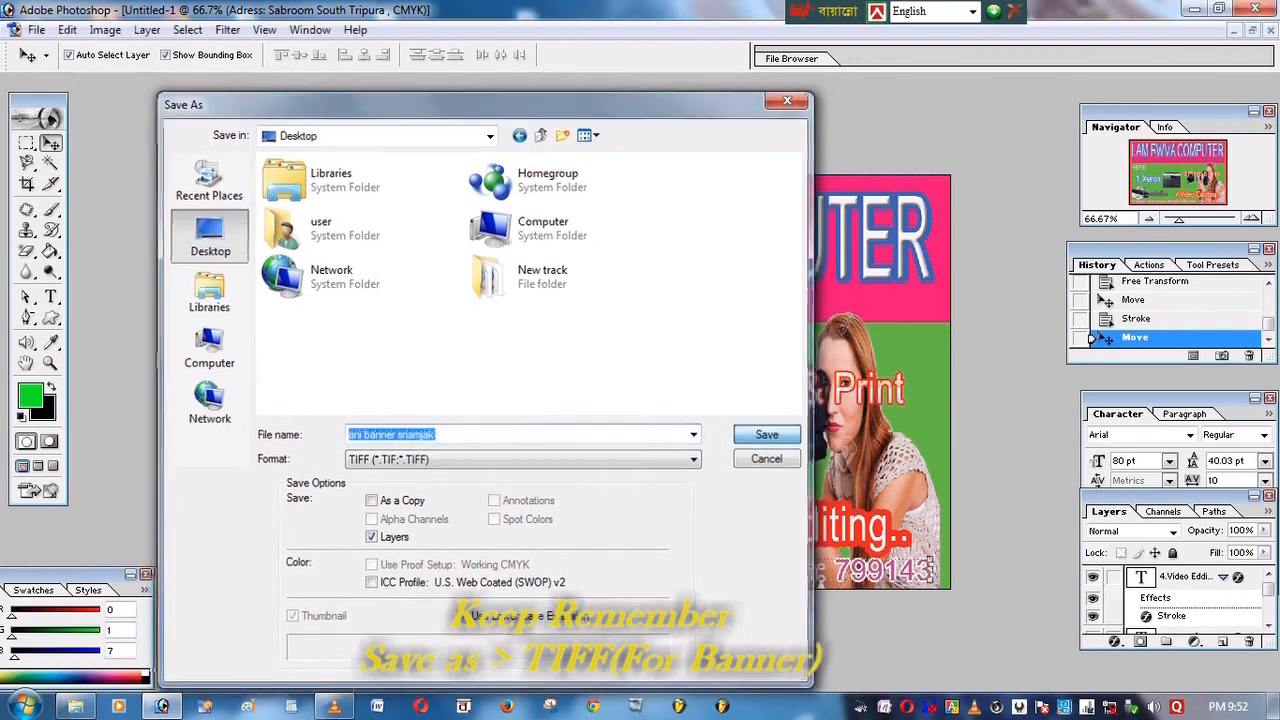
{"action": "key", "text": "Return"}
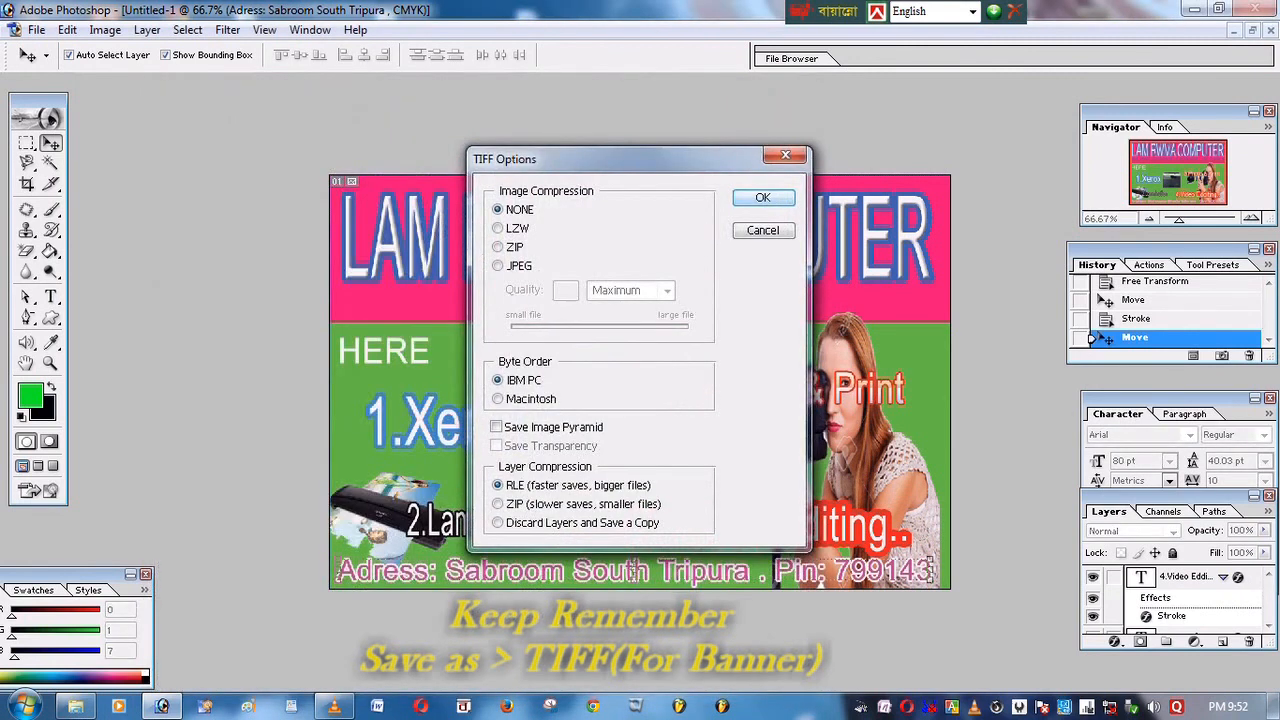
{"action": "key", "text": "Return"}
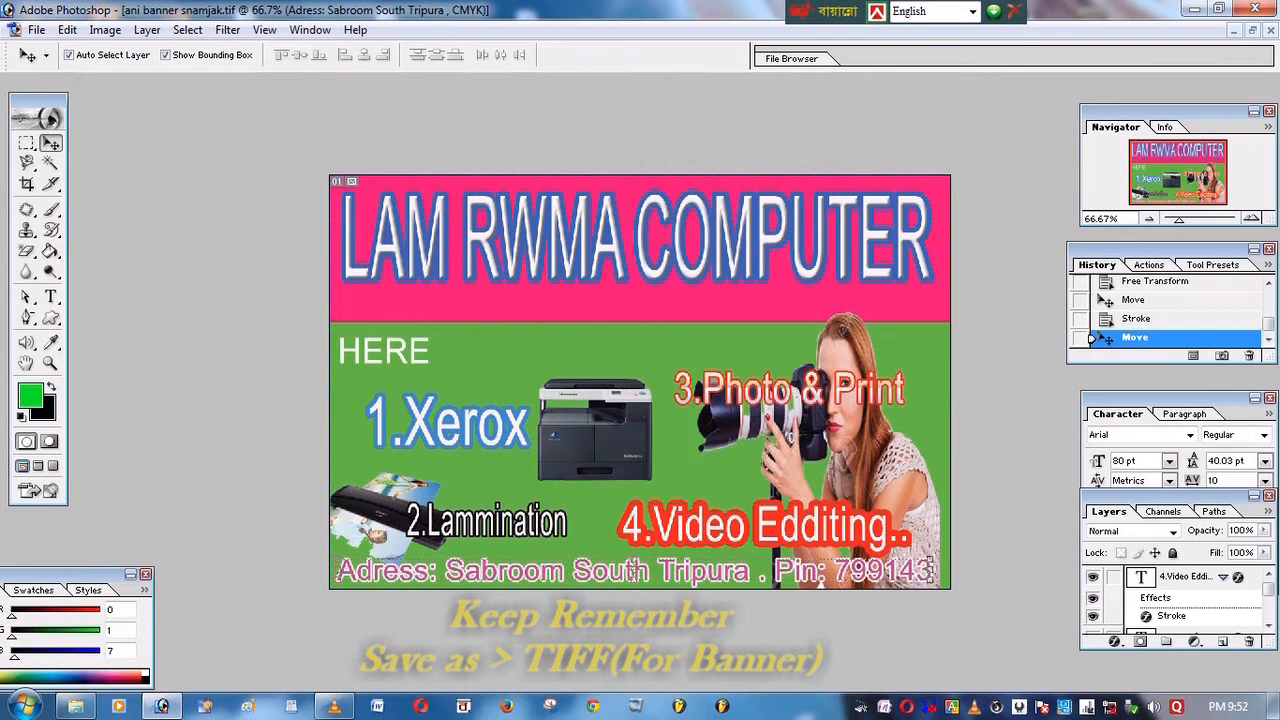